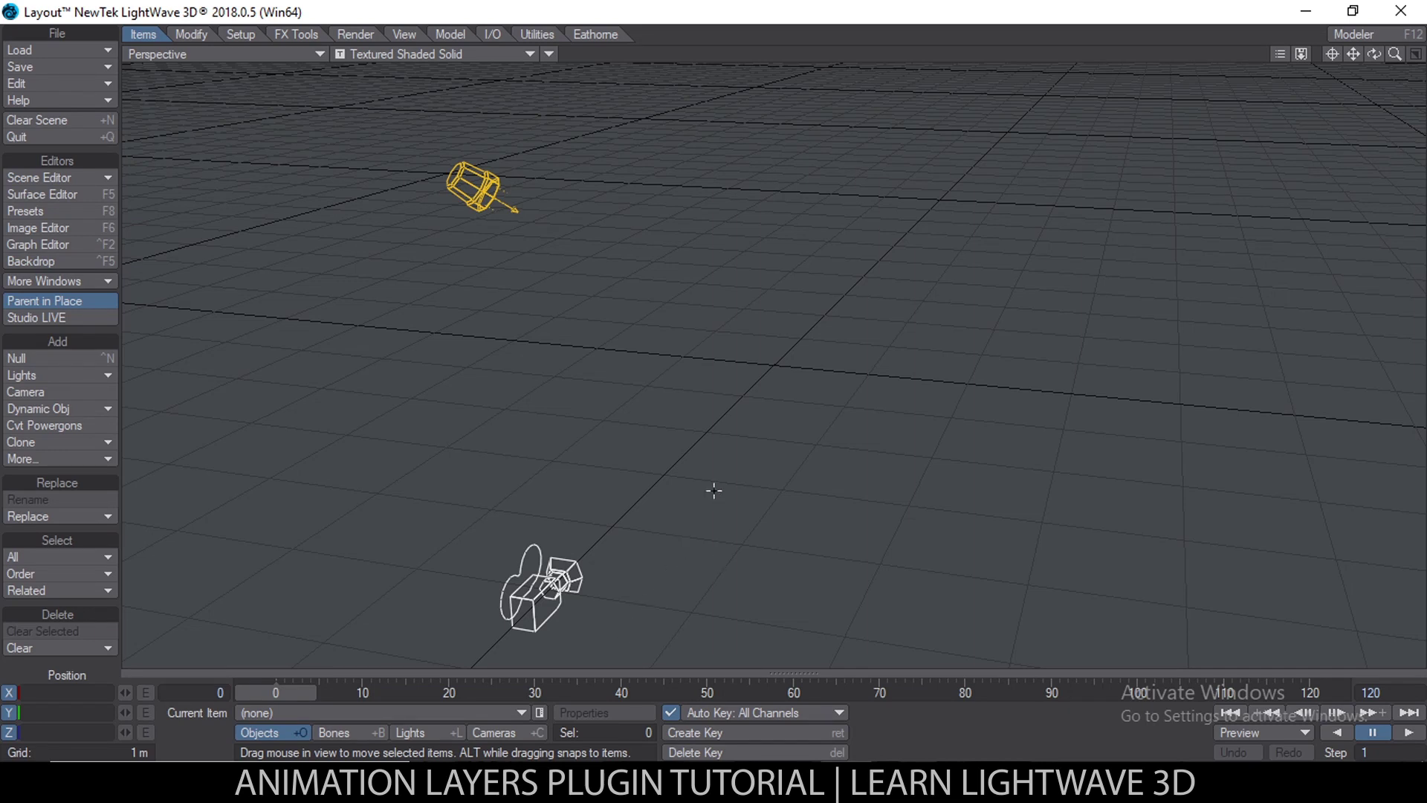
Switch to File Explorer to check the contents and path of the Animation Layers plugin folder, and return to LightWave Layout
mouse_move(641, 782)
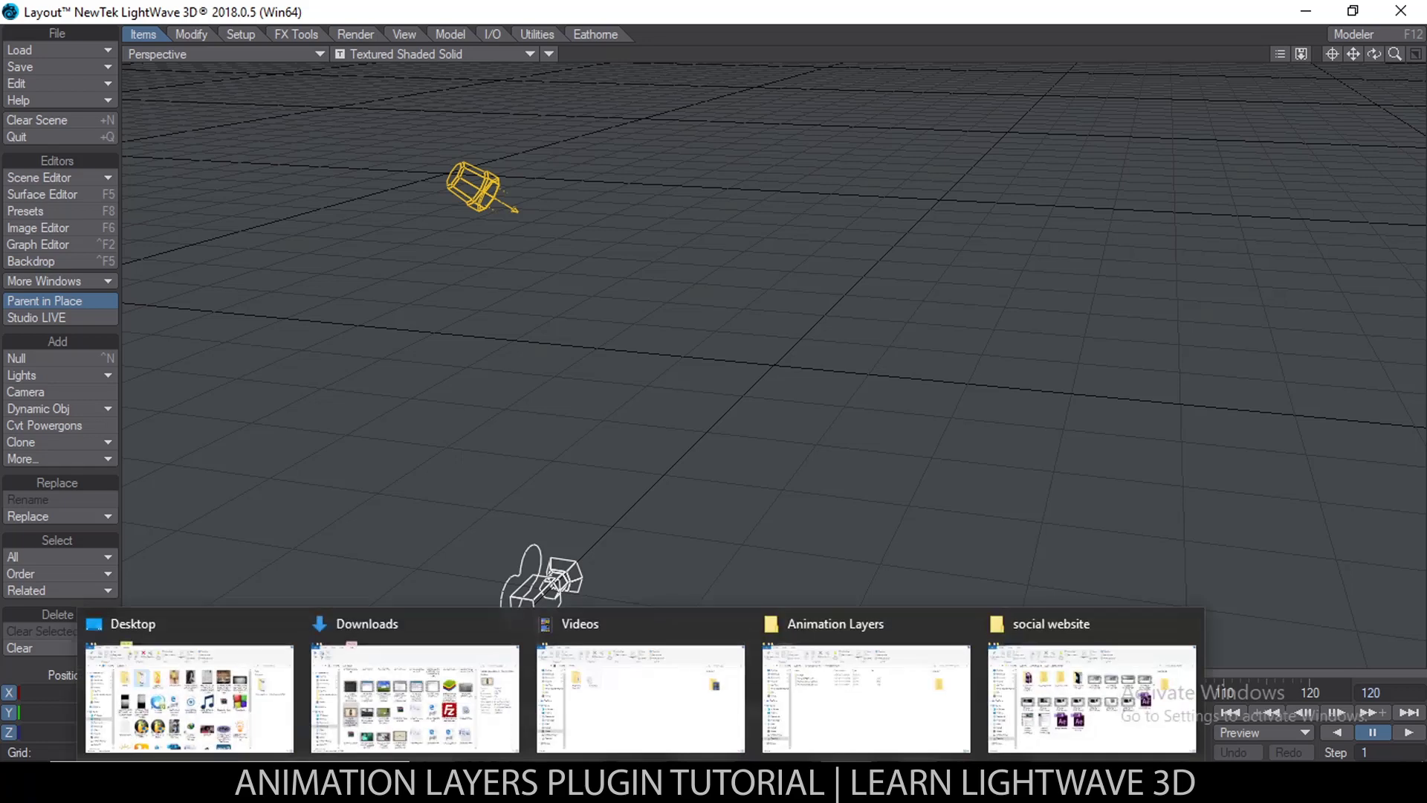
click(855, 669)
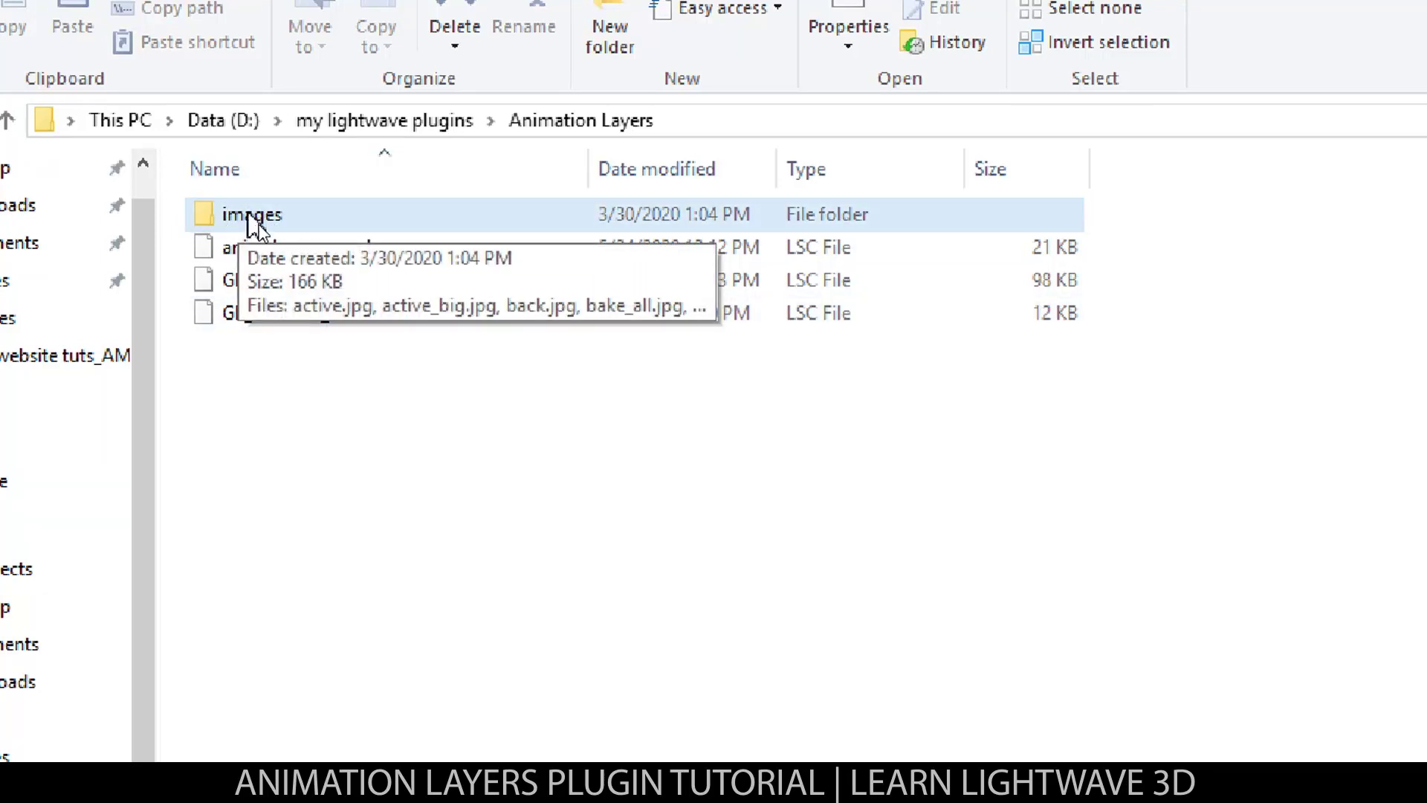
click(693, 123)
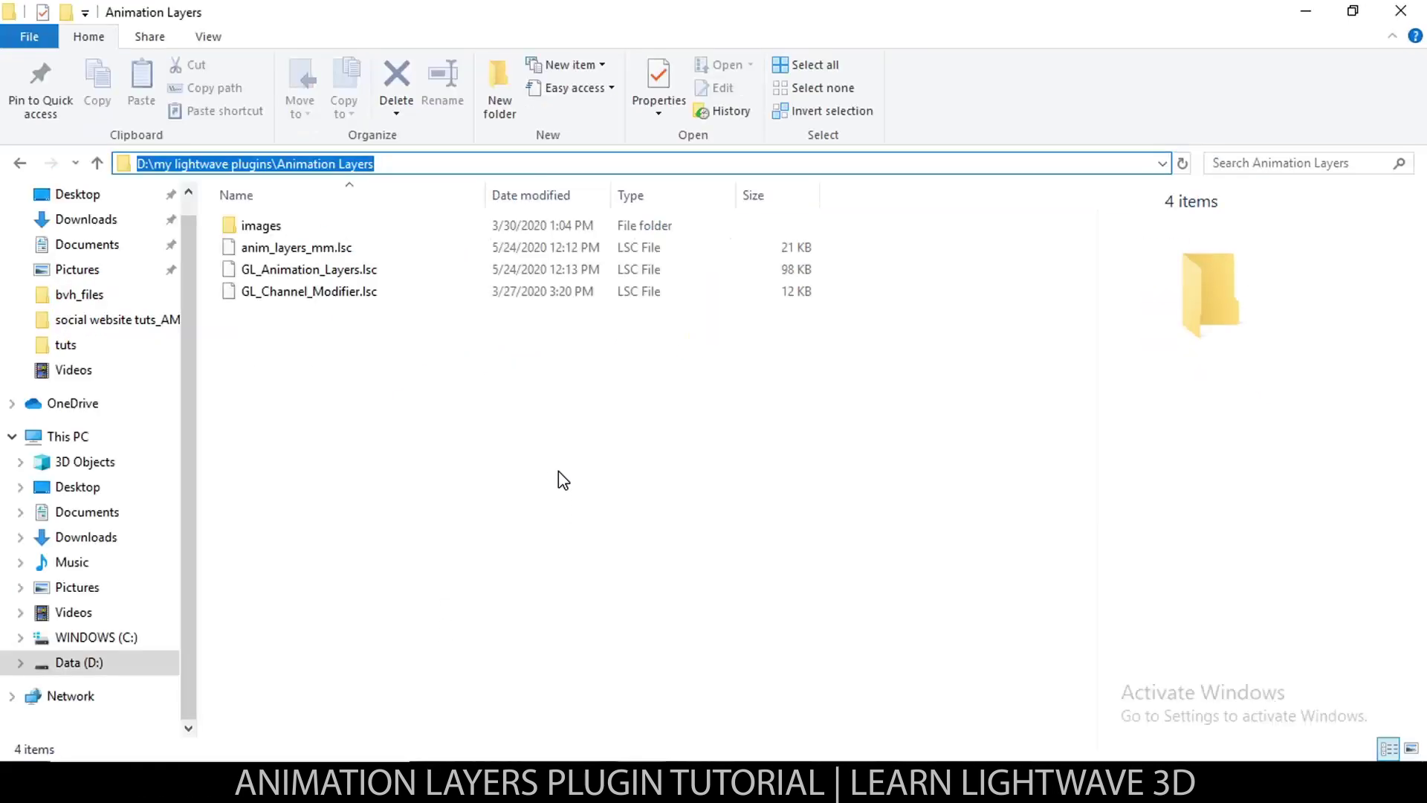
click(413, 365)
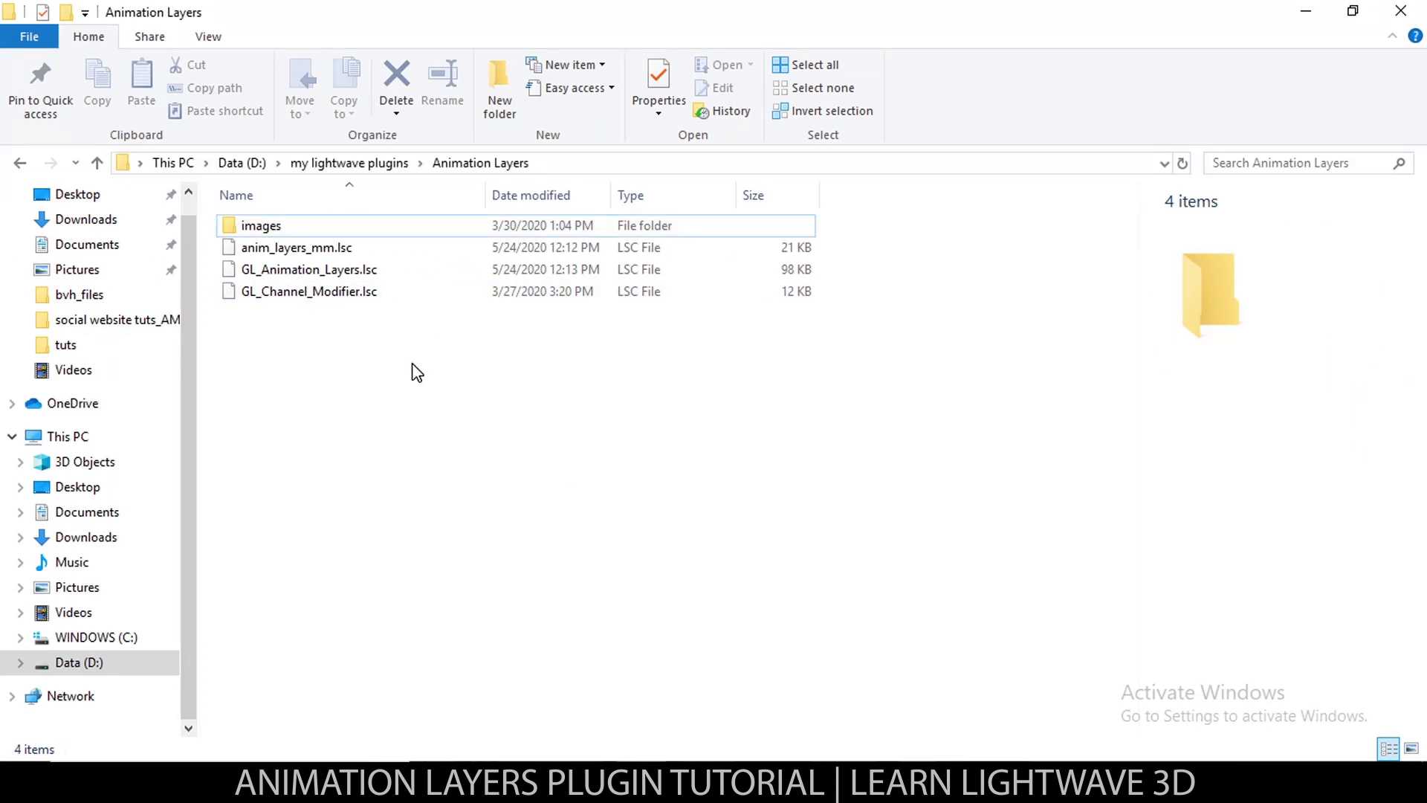
click(860, 782)
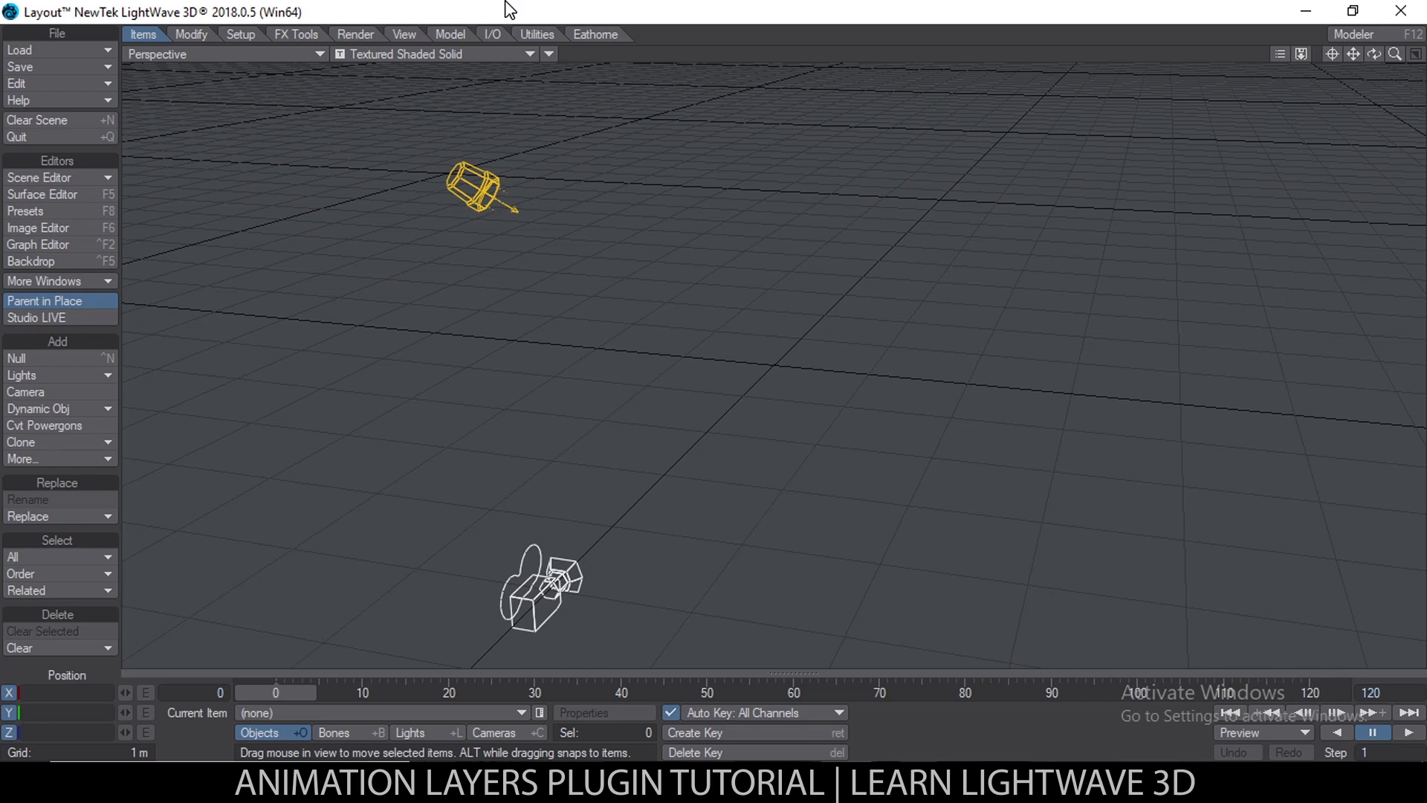
Add the plugin files anim_layers_mm.lsc, GL_Animation_Layers.lsc and GL_Channel_Modifier.lsc to Layout
click(537, 34)
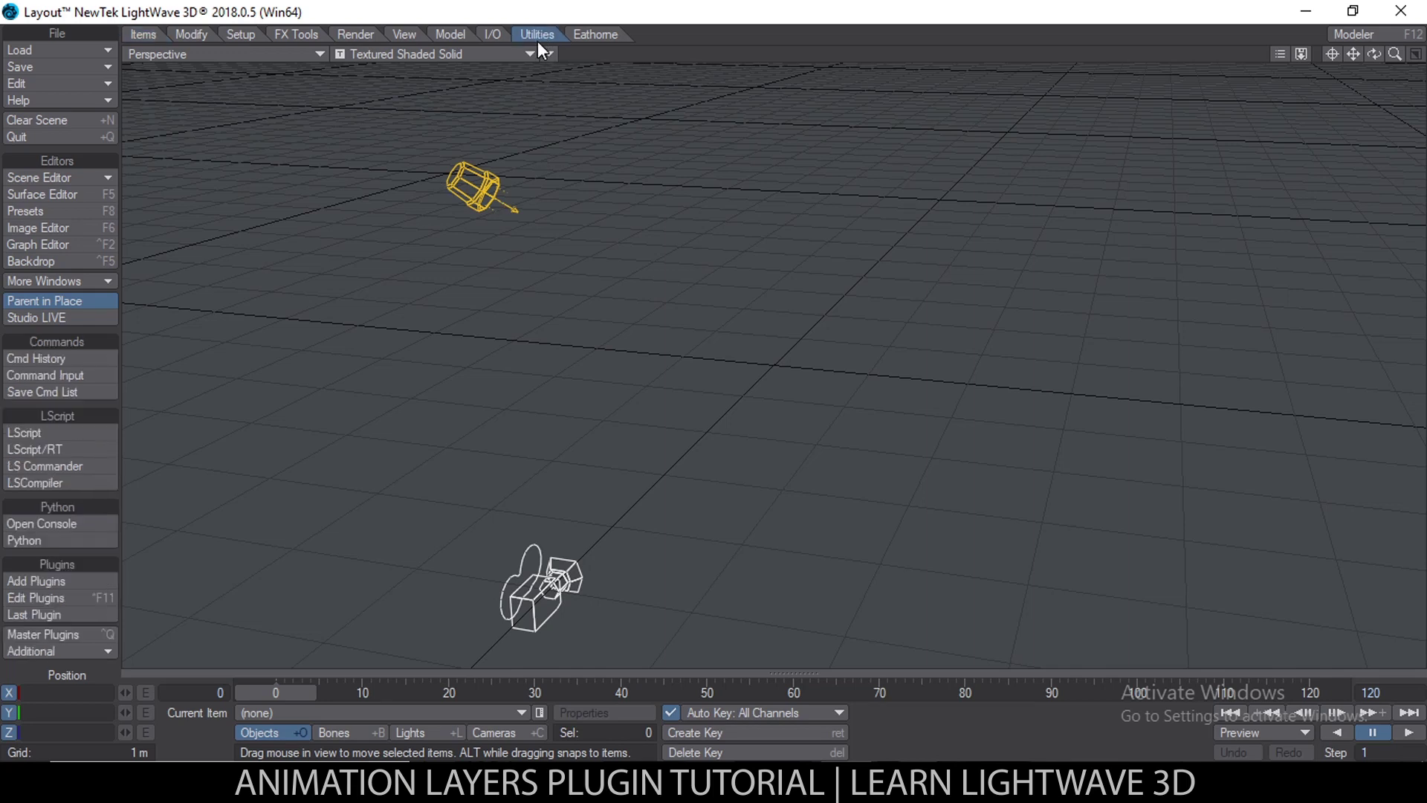
click(42, 583)
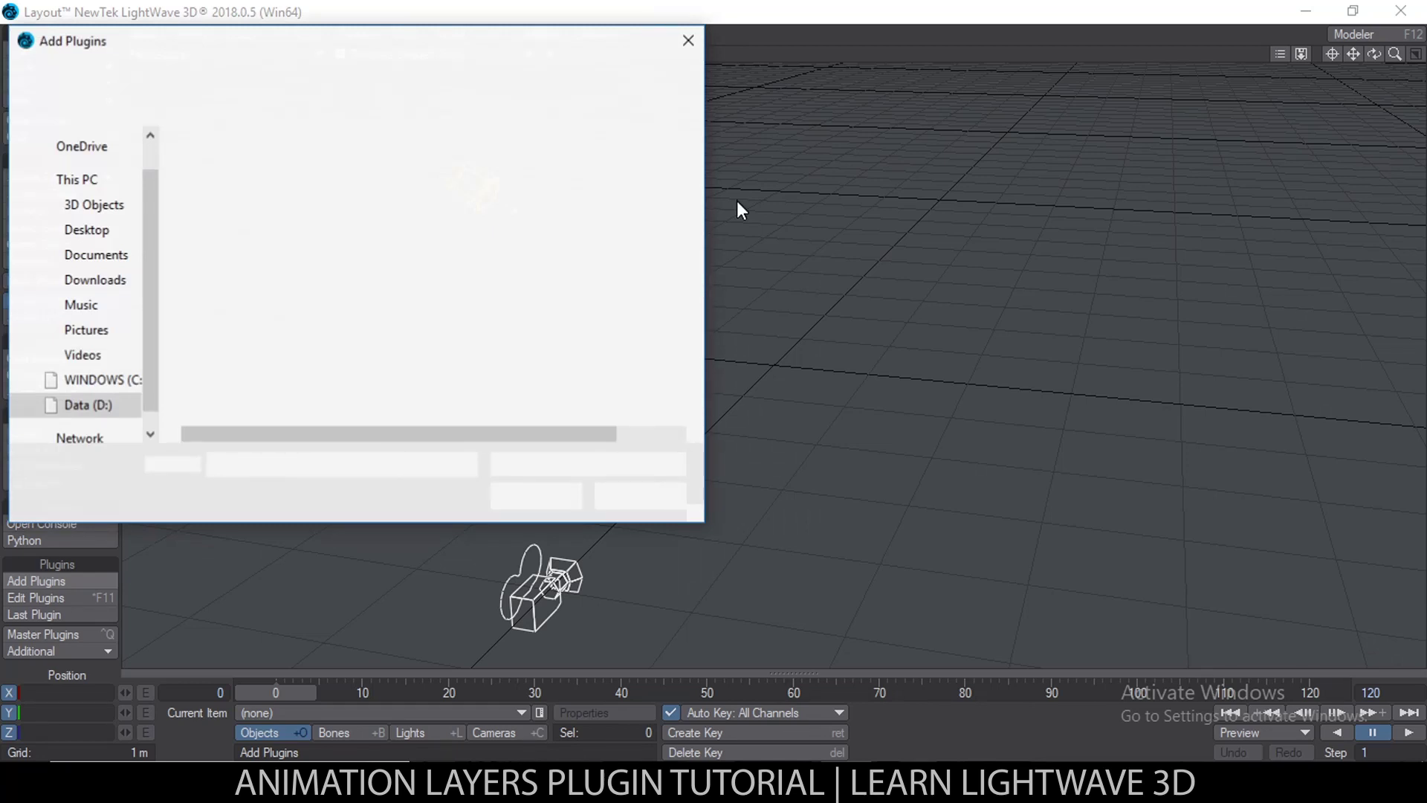
shift+click(275, 235)
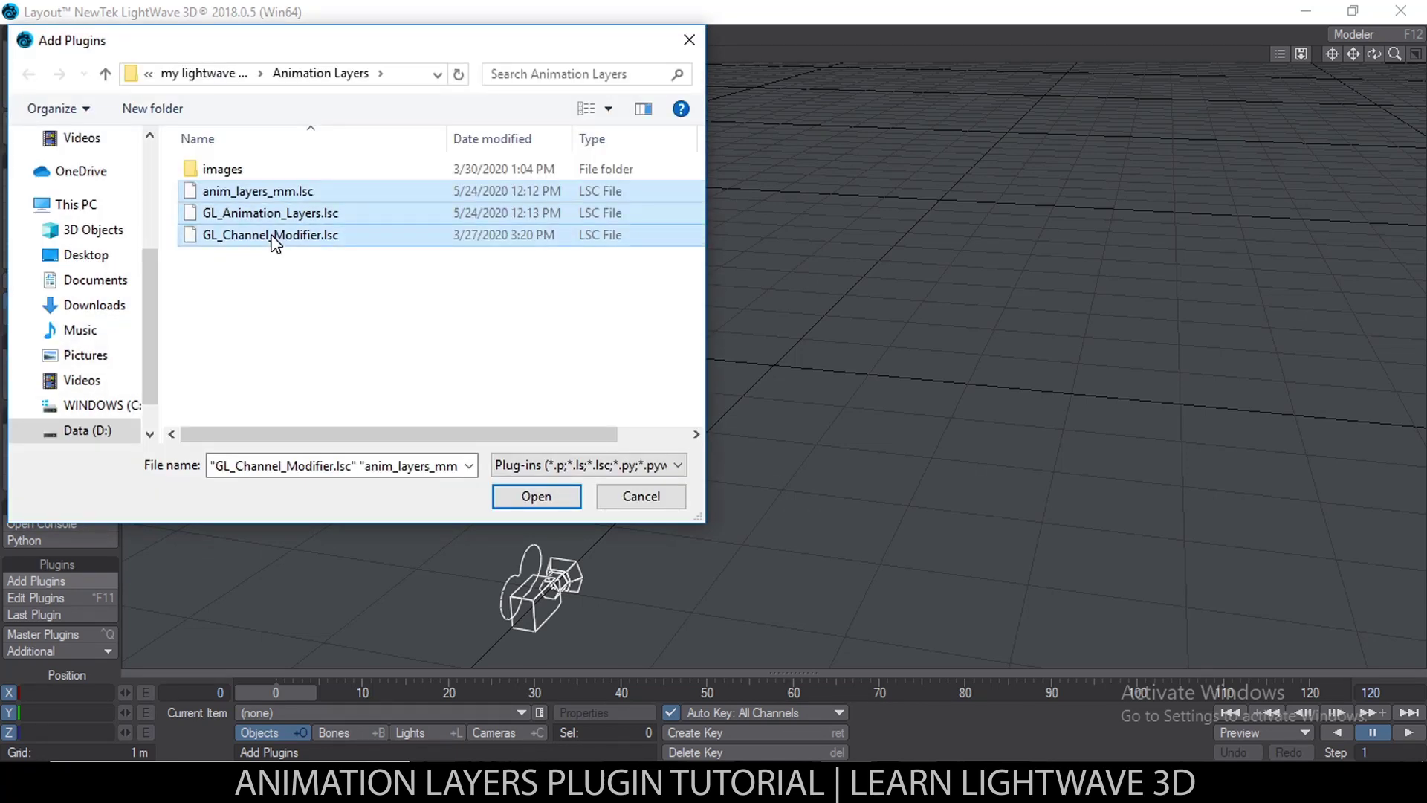
click(536, 496)
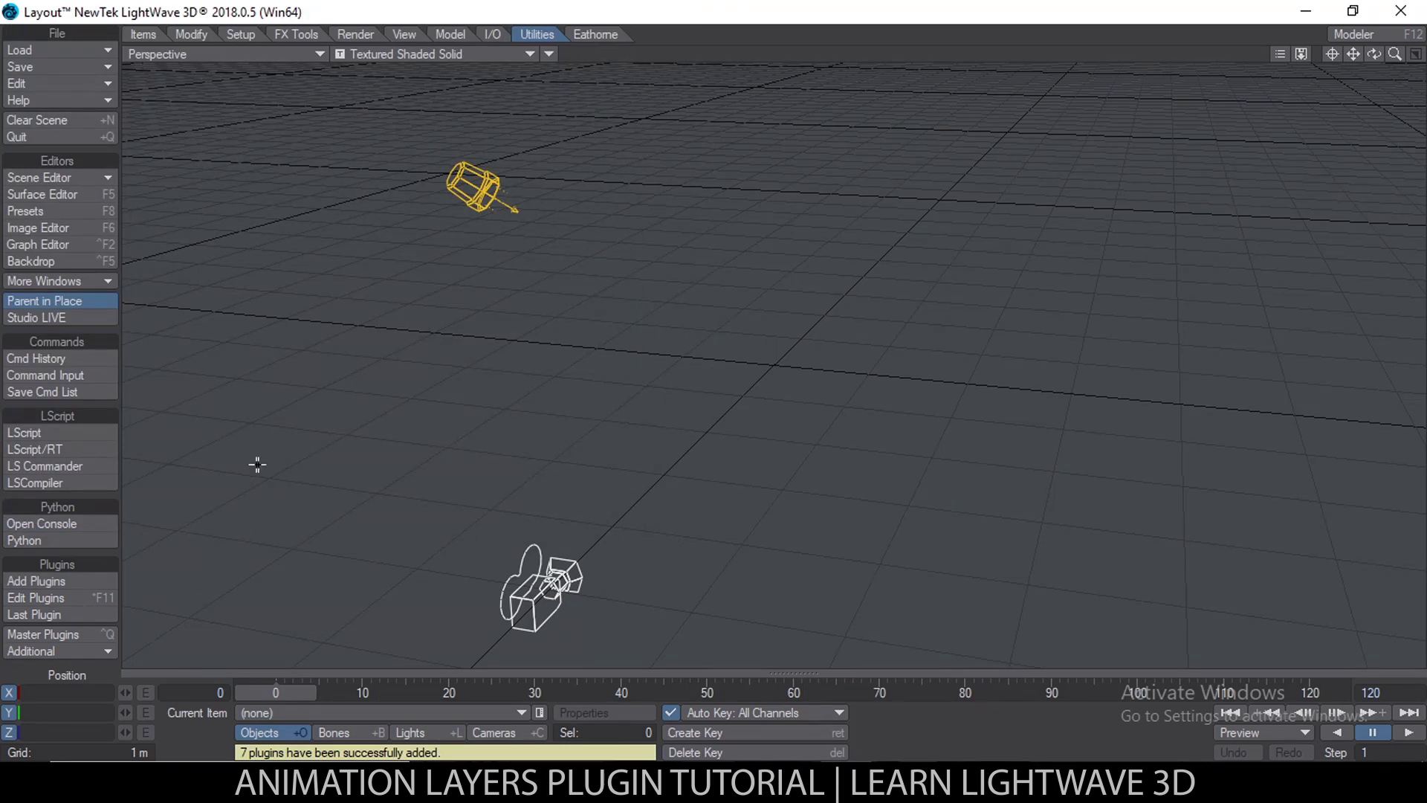
Start the MoCap BVH Setup import and enter a smaller bone scale factor in the motion capture settings
click(96, 51)
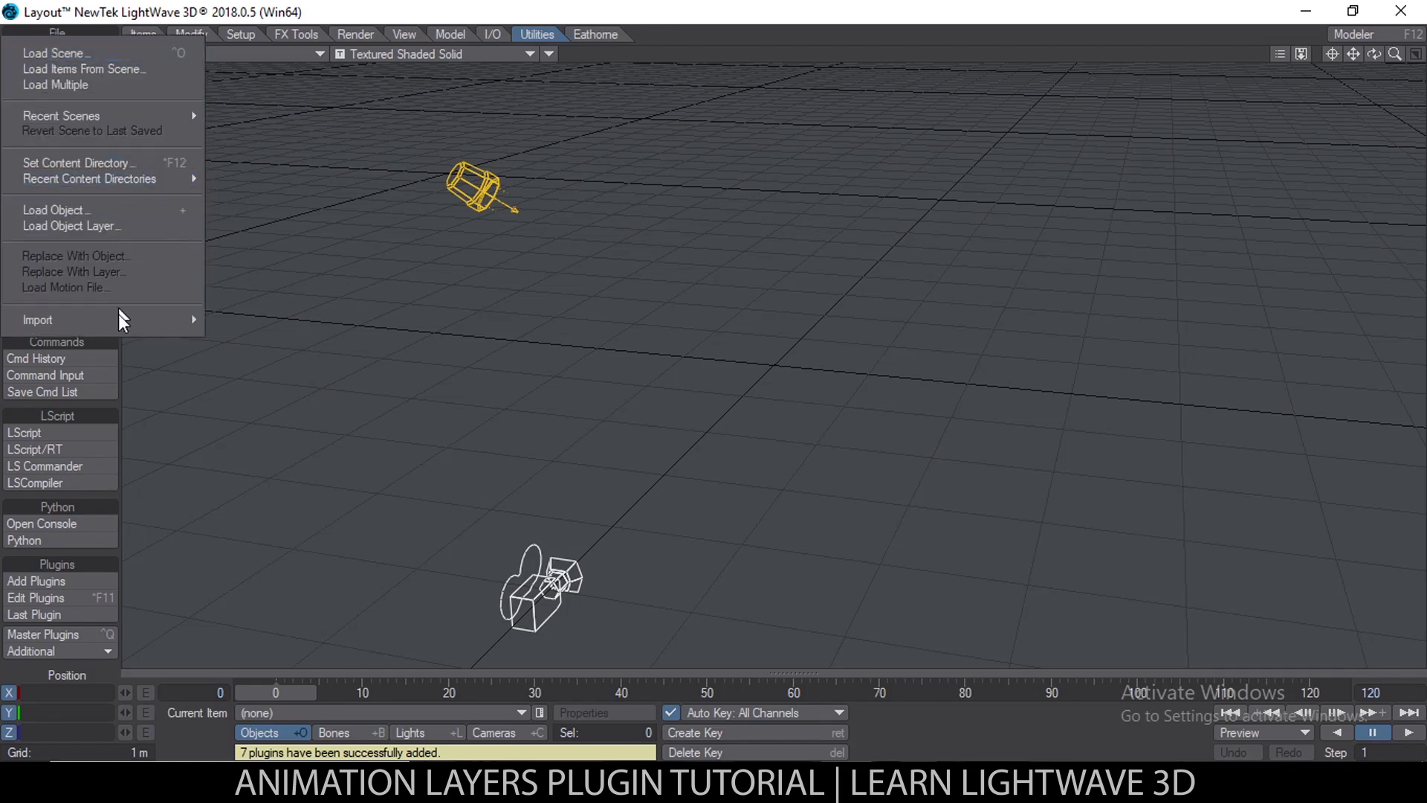
mouse_move(124, 324)
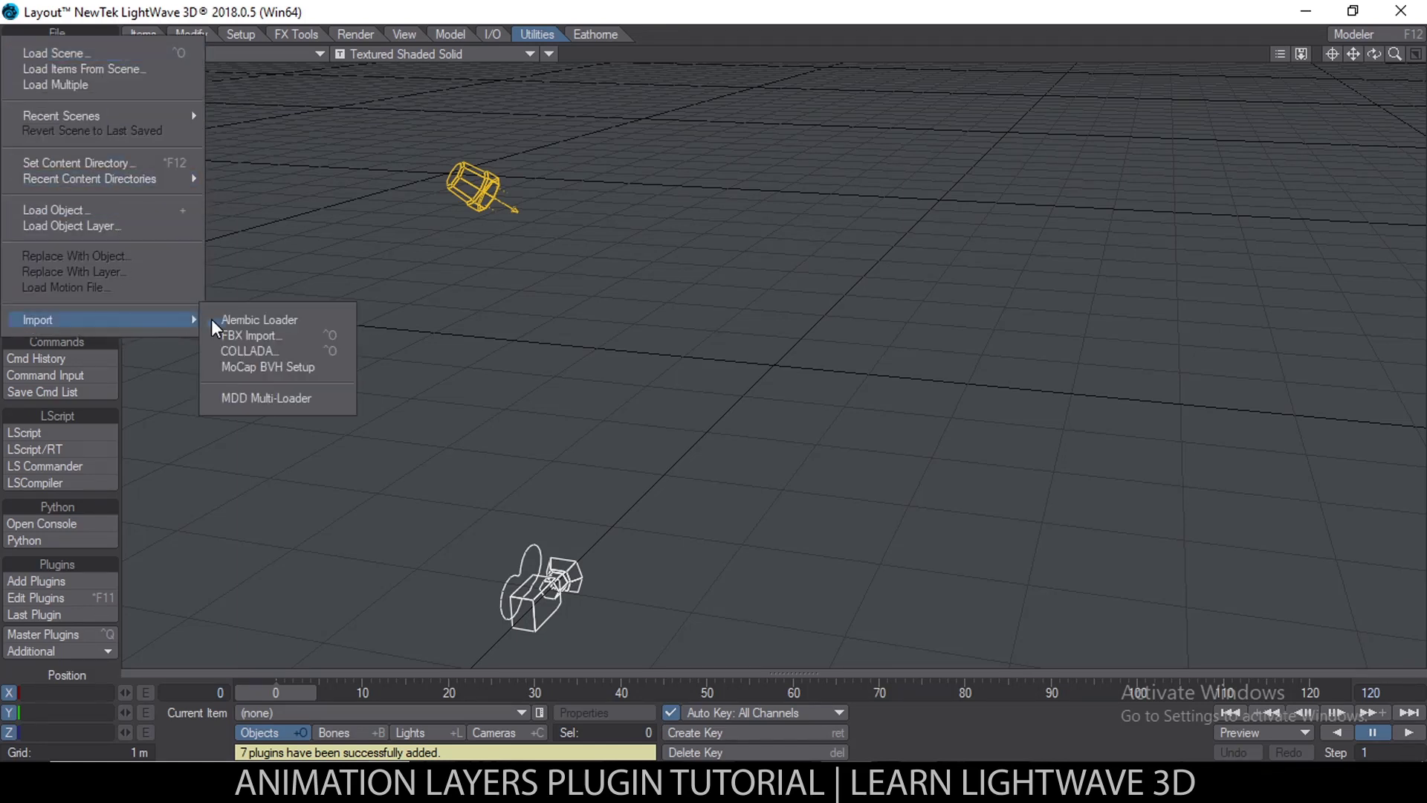
click(278, 361)
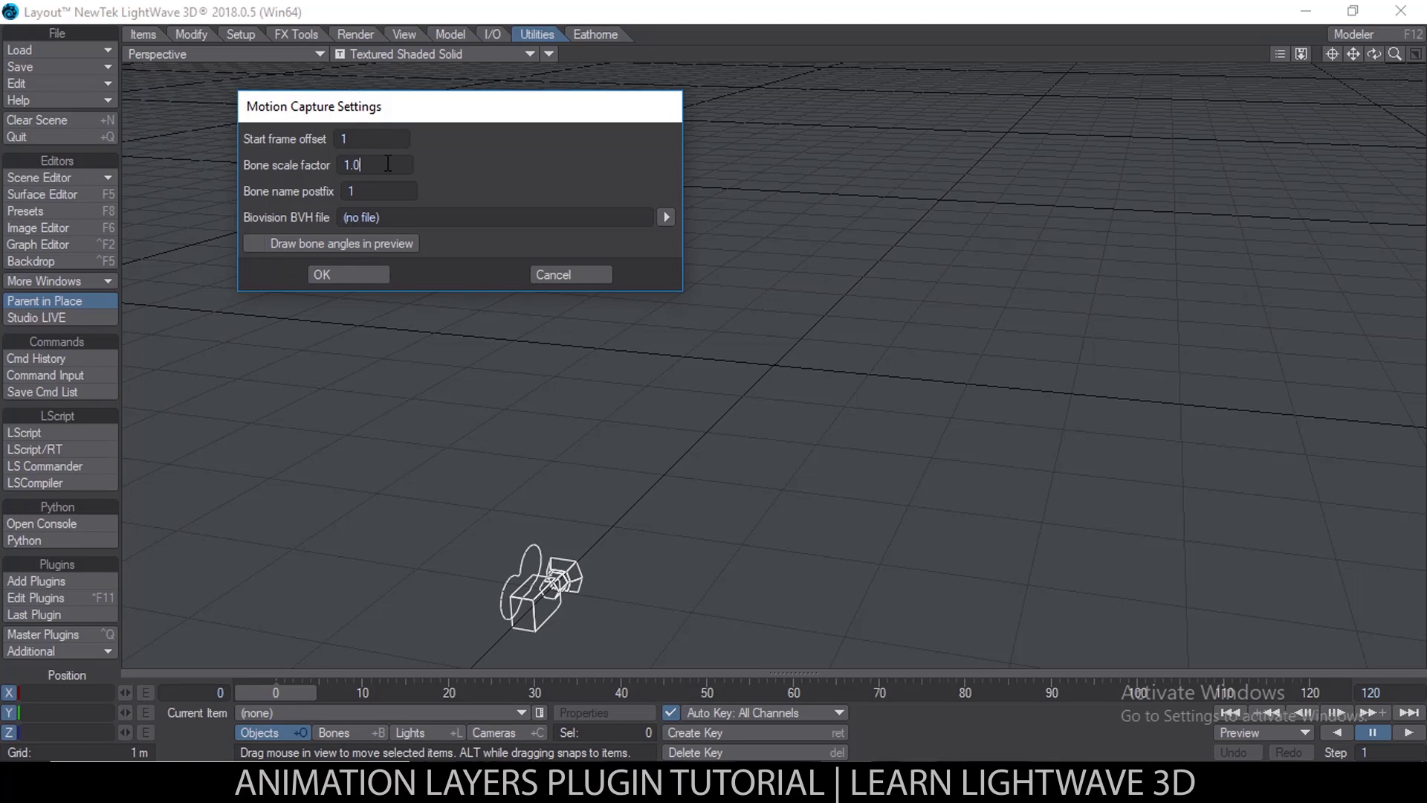
drag(388, 164, 64, 207)
text(.0)
Choose avatar_walk.bvh from the bvh_files folder in D:\motion capture as the Biovision BVH file and import it
click(666, 216)
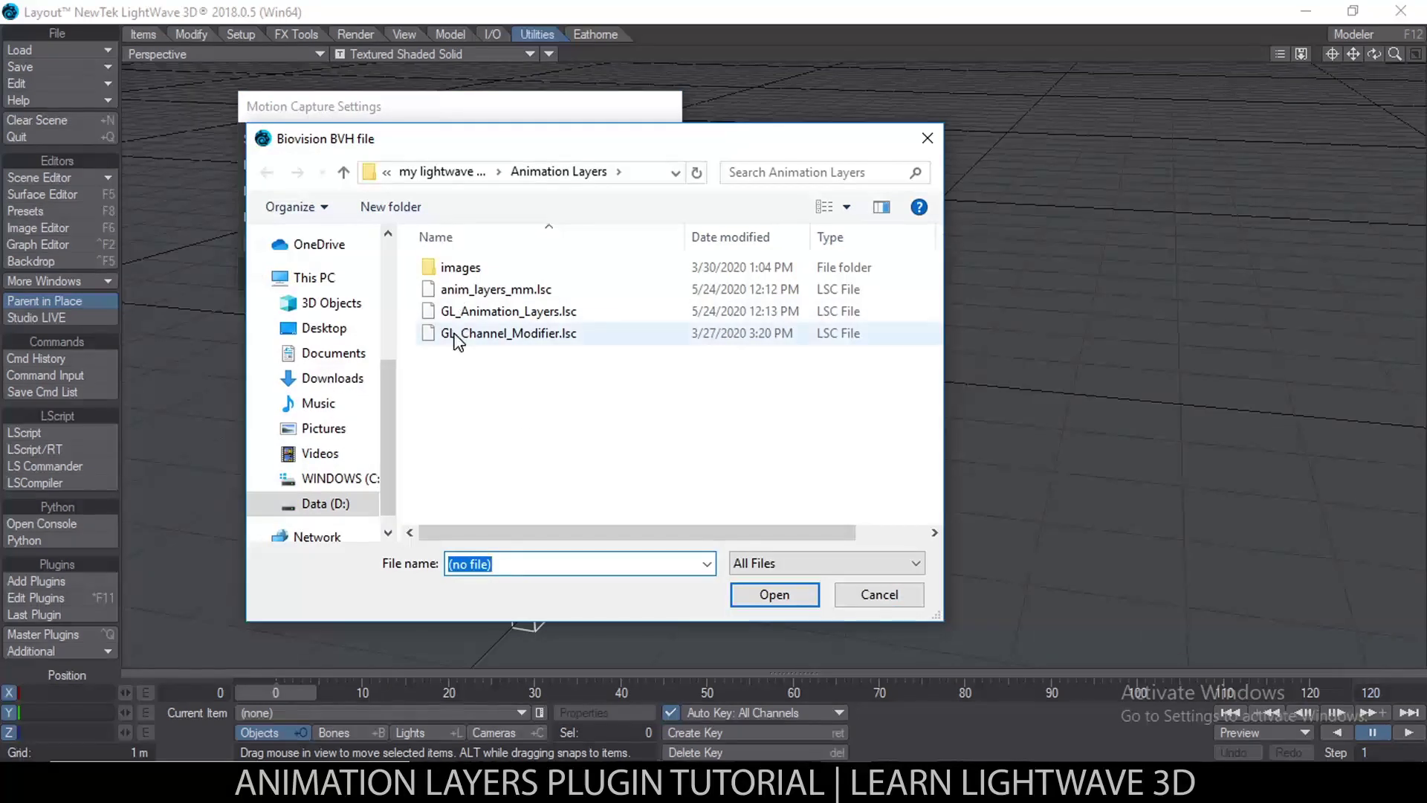
click(338, 505)
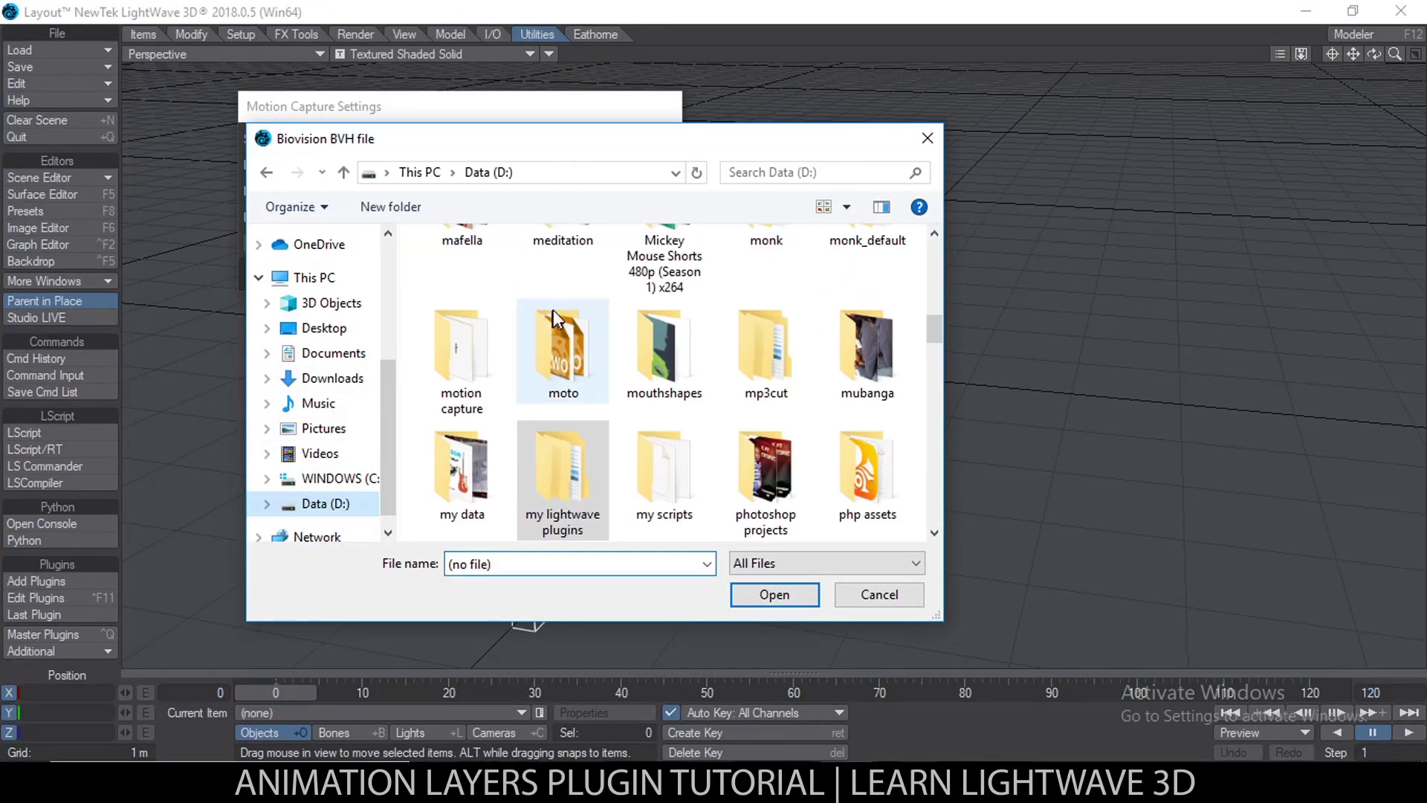
double_click(460, 364)
double_click(475, 313)
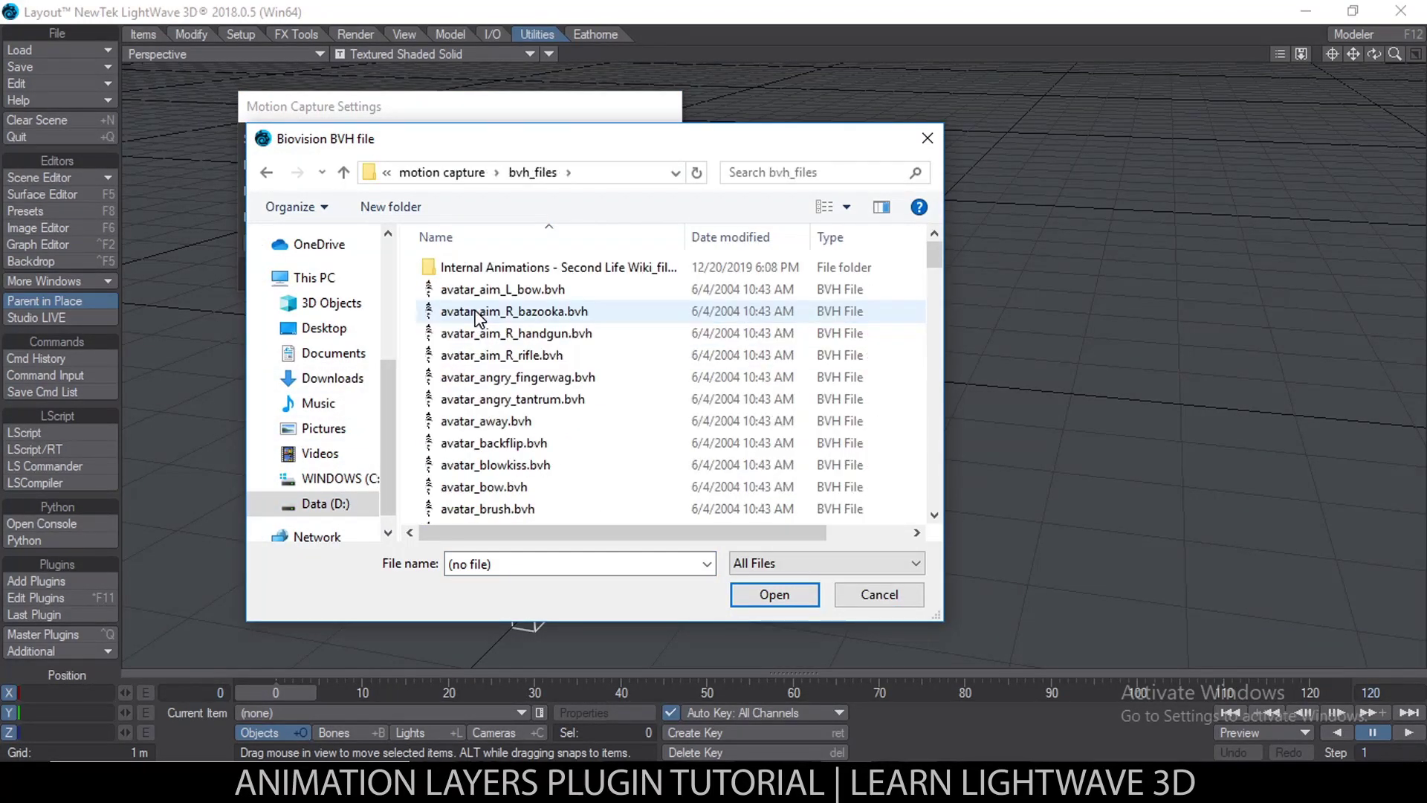
click(742, 170)
text(wa)
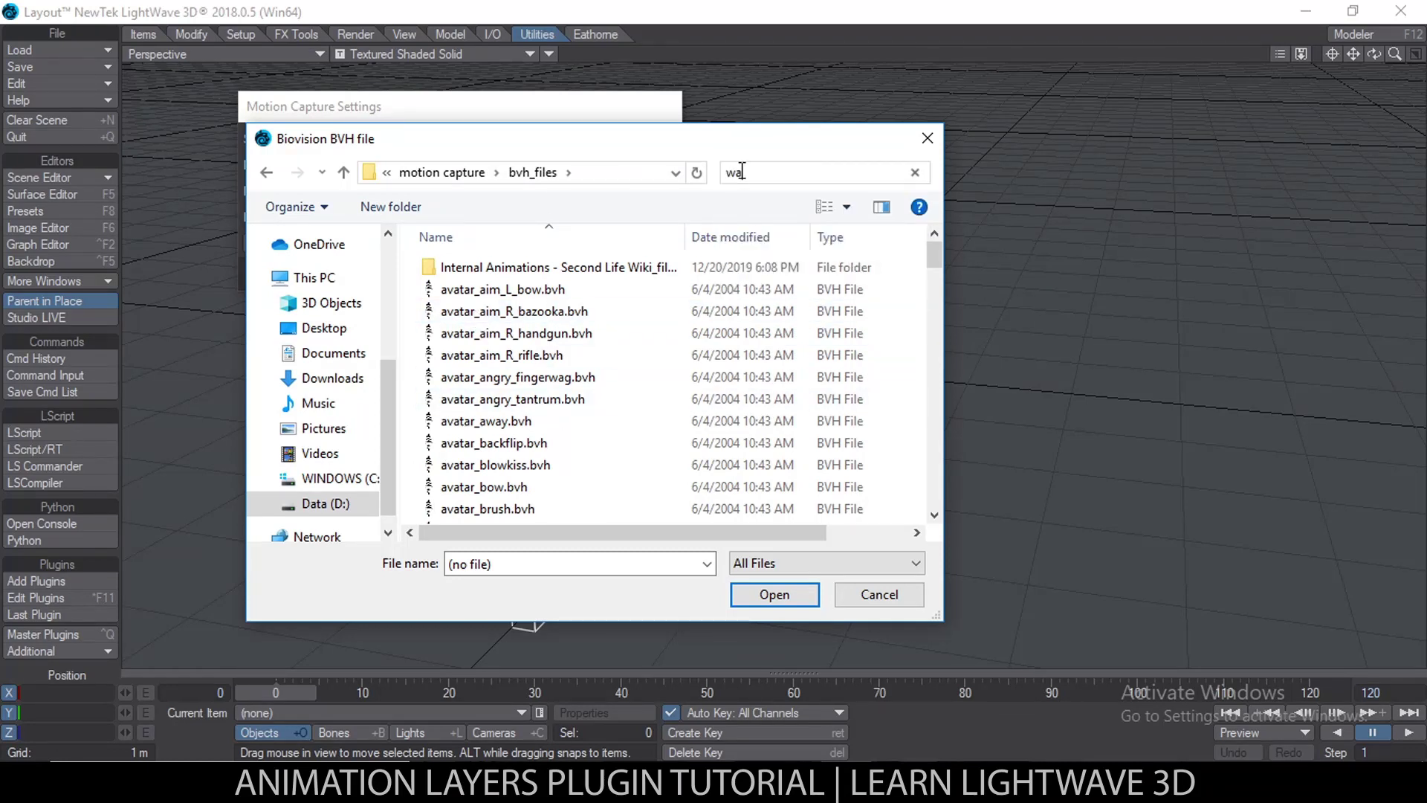
text(lk)
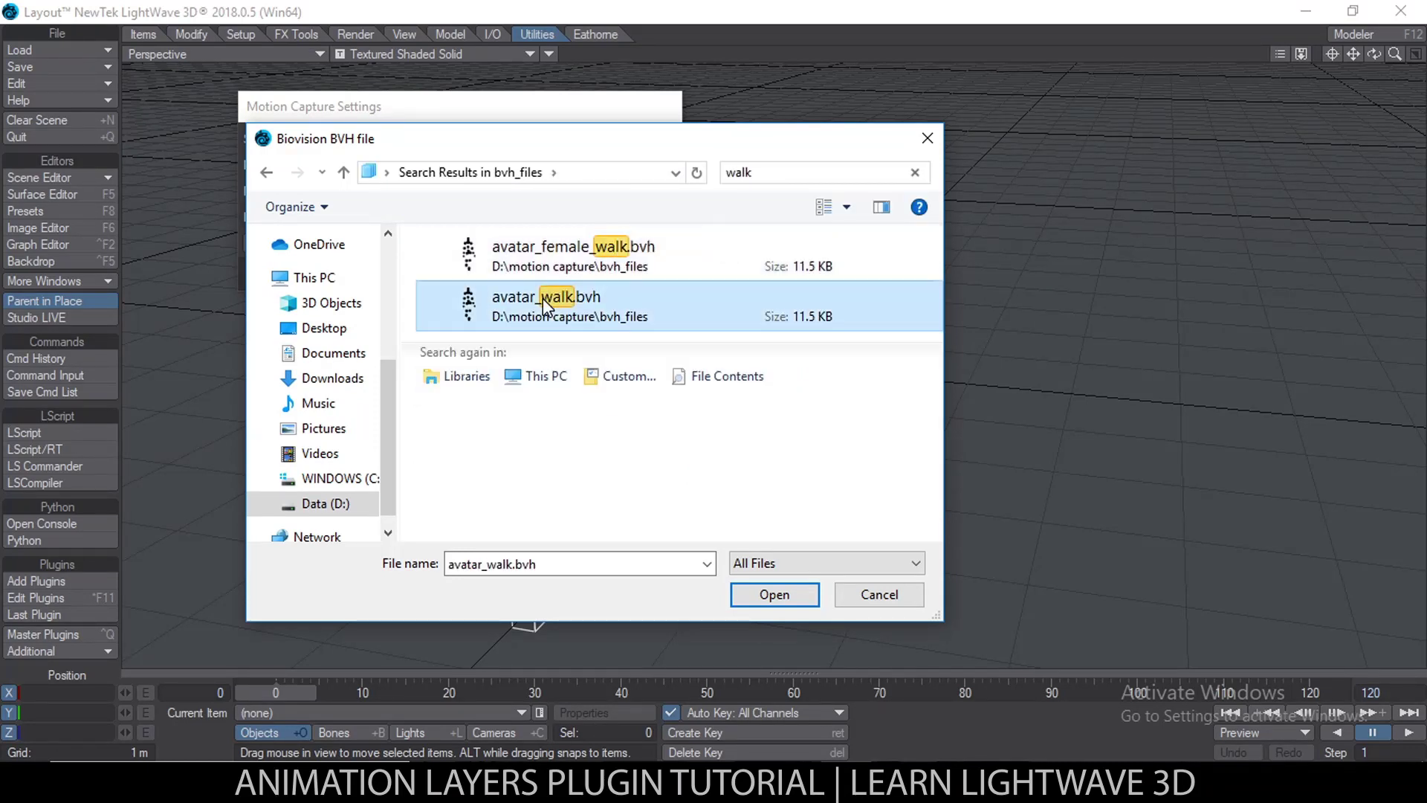
double_click(543, 297)
click(348, 275)
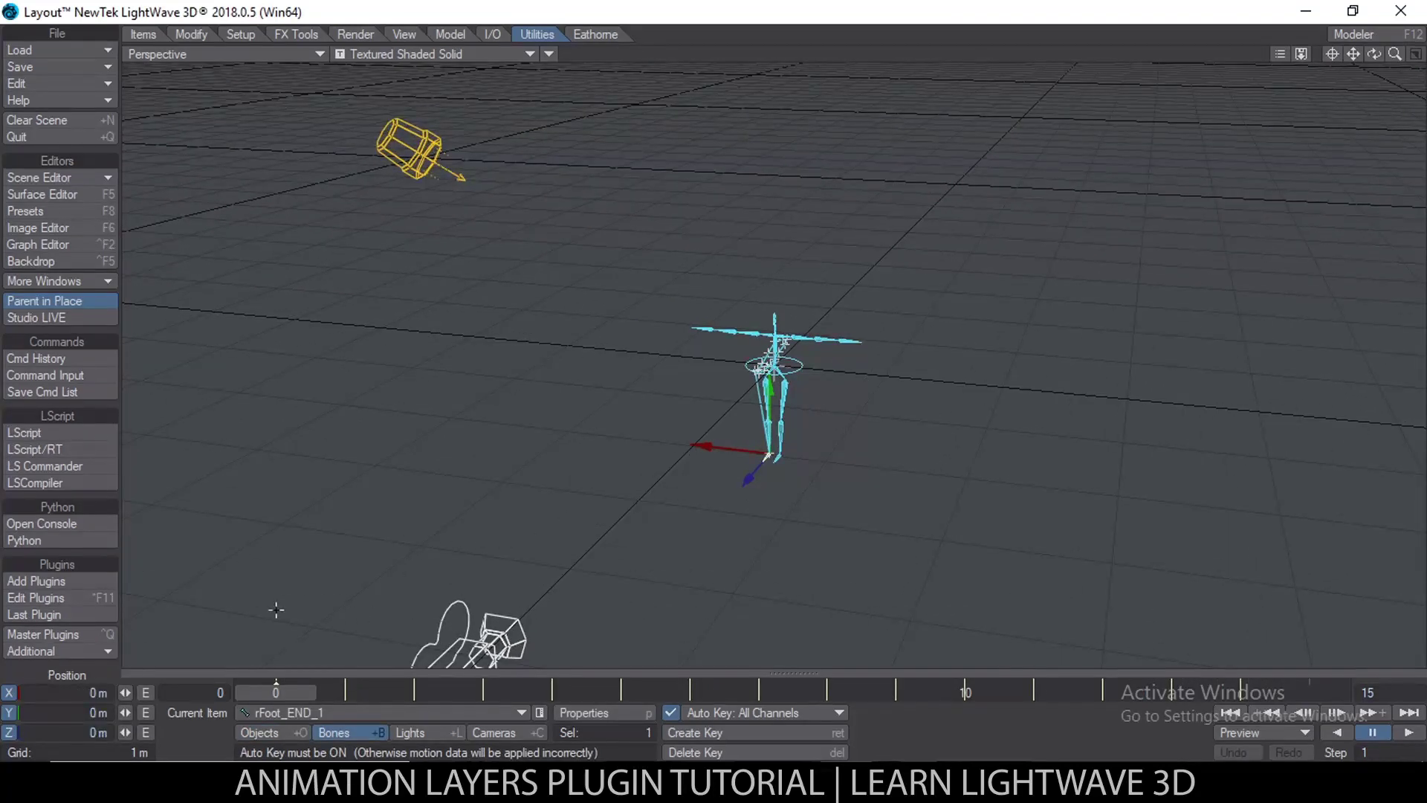
Scrub through the timeline and examine the imported skeleton's walk motion and keyframes from different angles
drag(278, 687, 1033, 693)
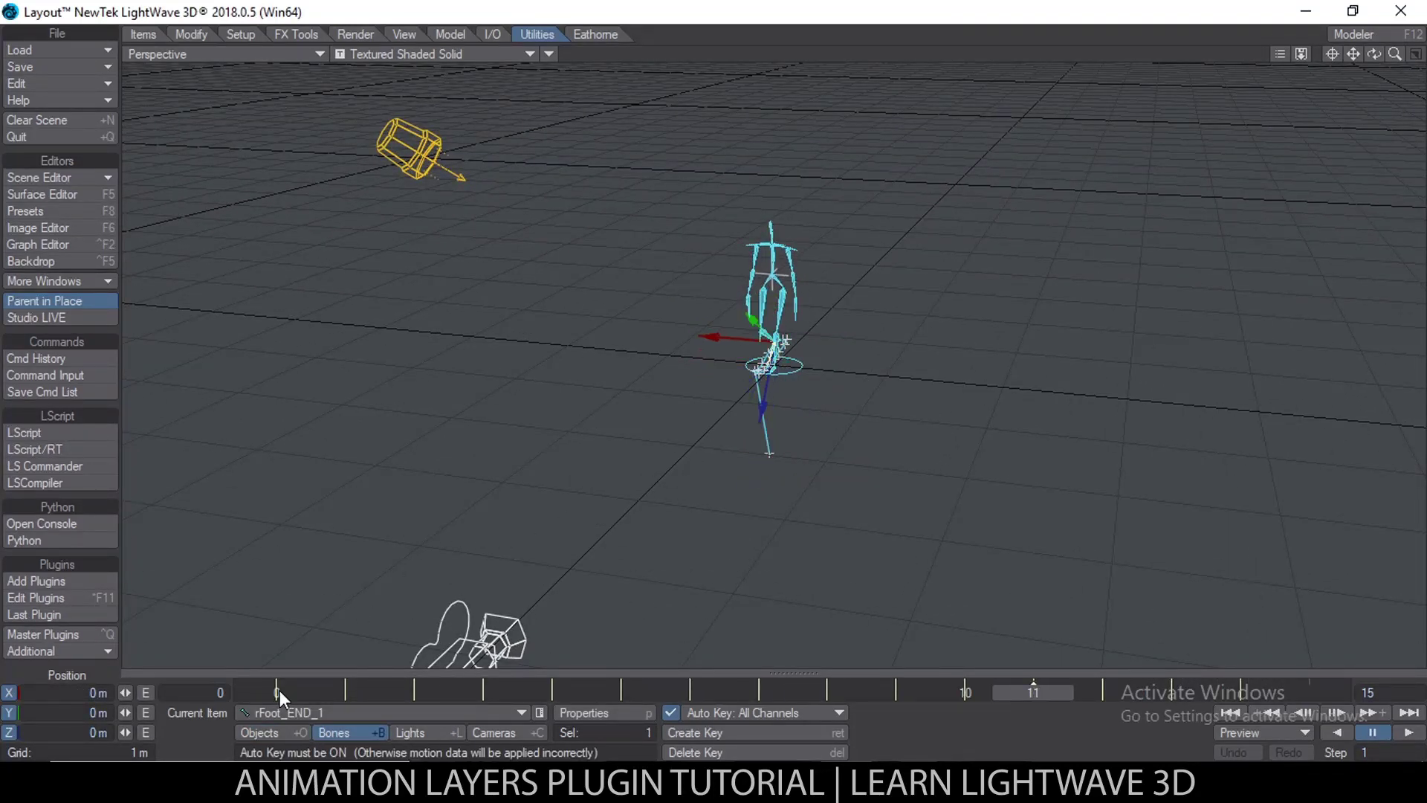
scroll(783, 275, up, 4)
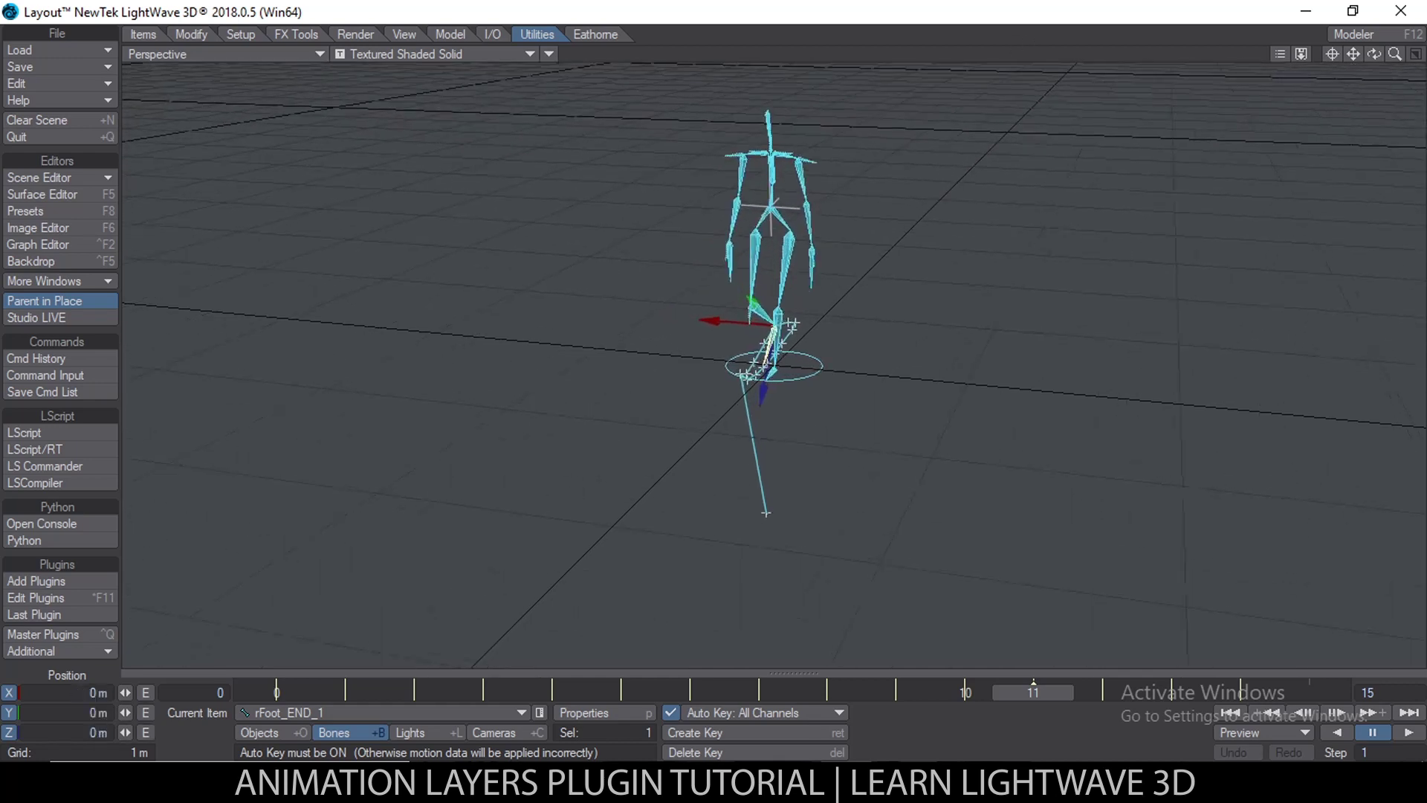
alt+drag(776, 282, 811, 287)
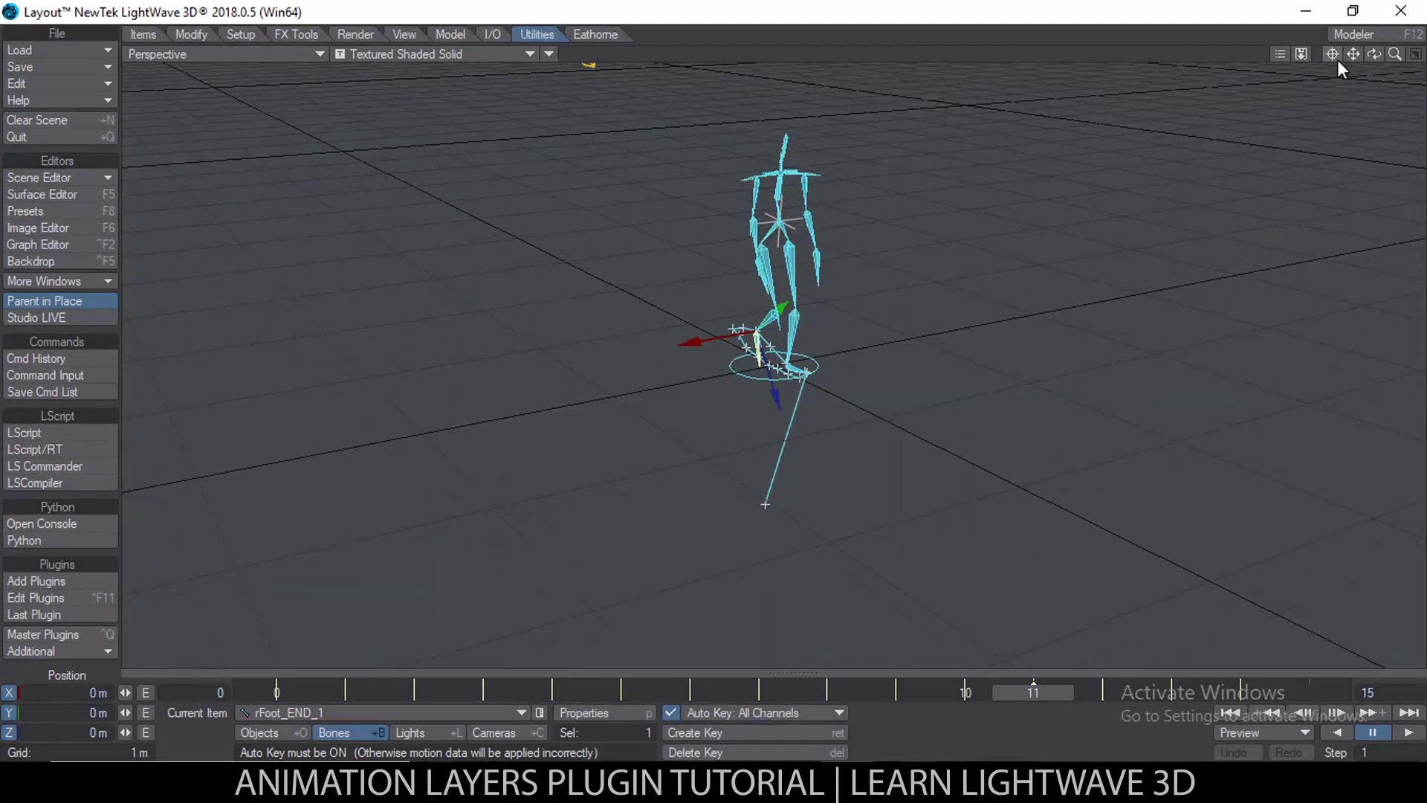
drag(1353, 56, 1281, 127)
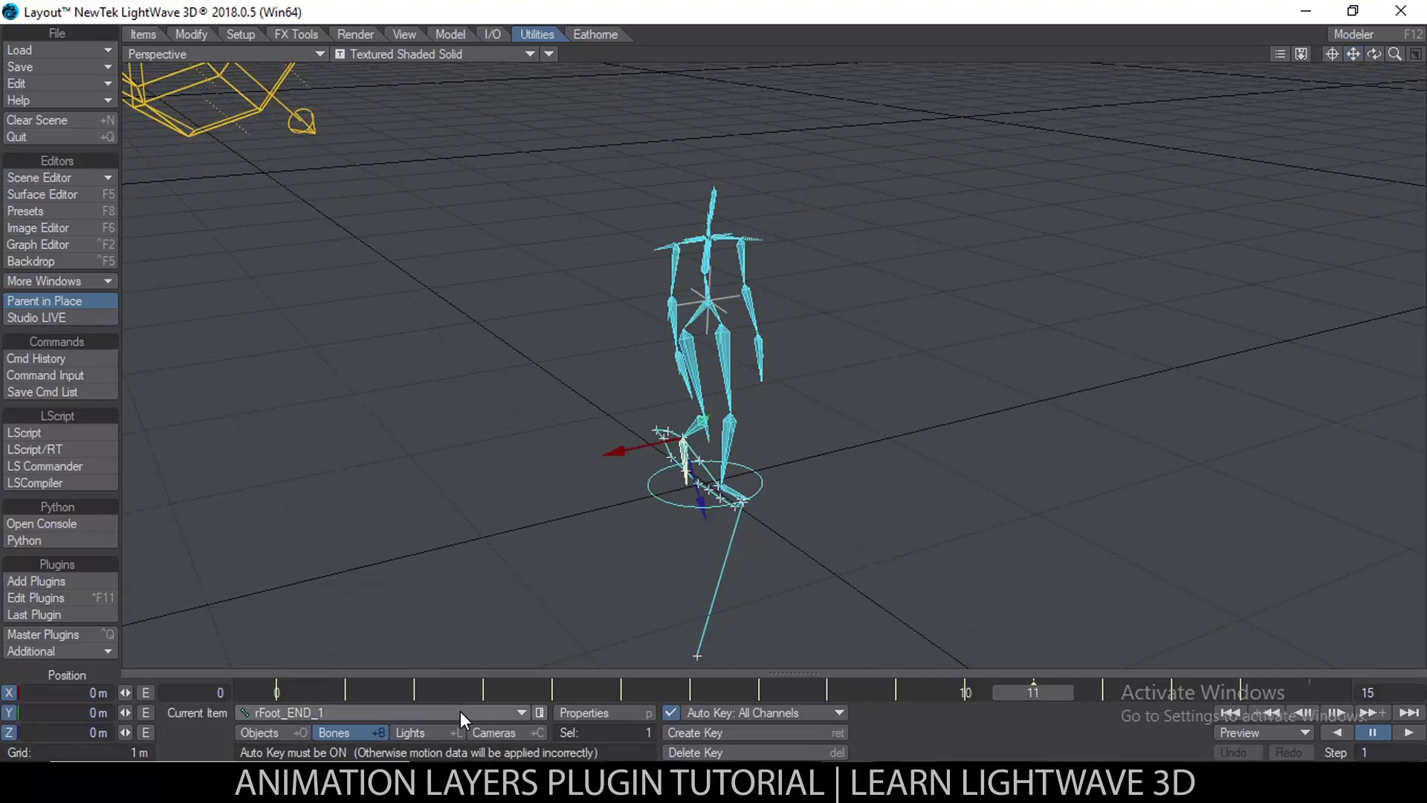
click(471, 676)
drag(278, 690, 690, 690)
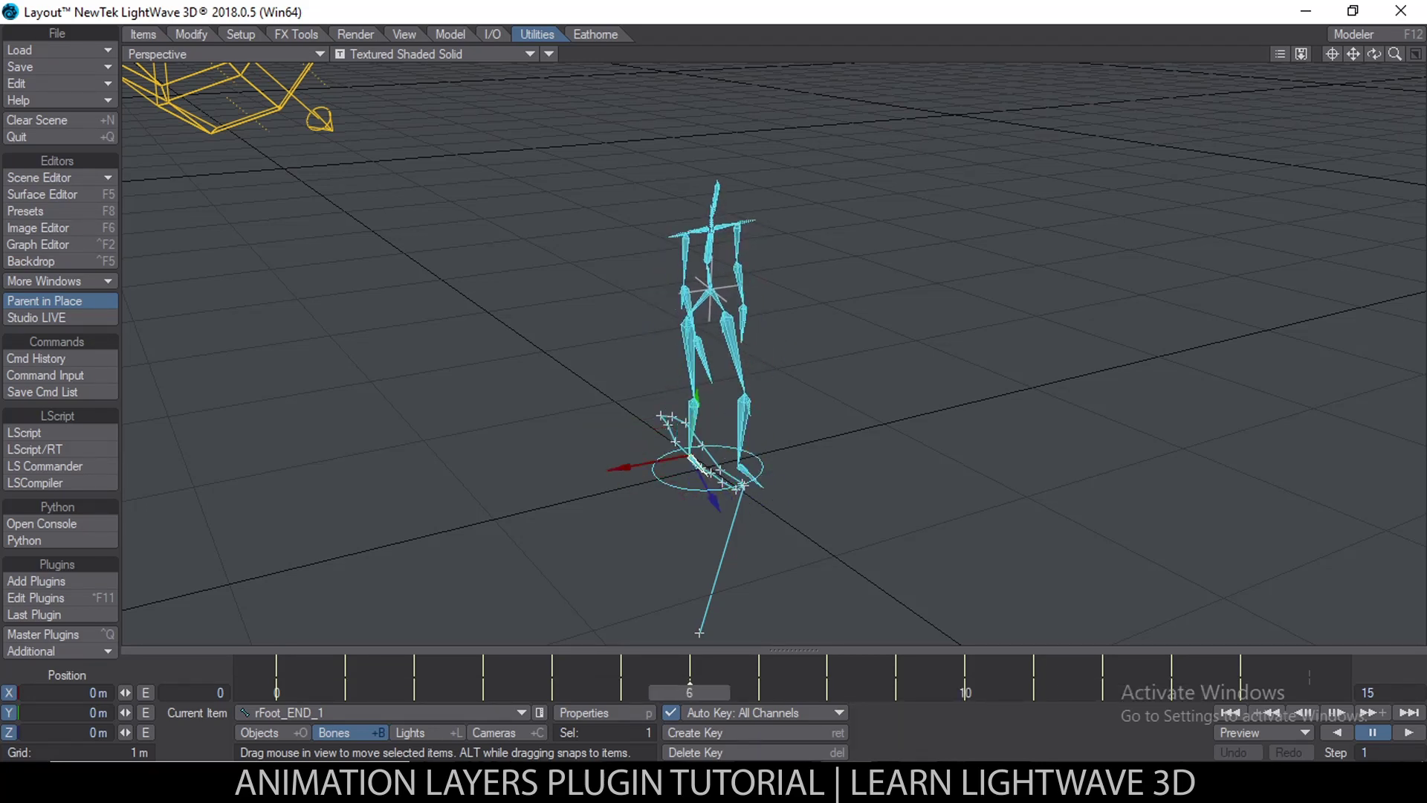
scroll(883, 297, down, 3)
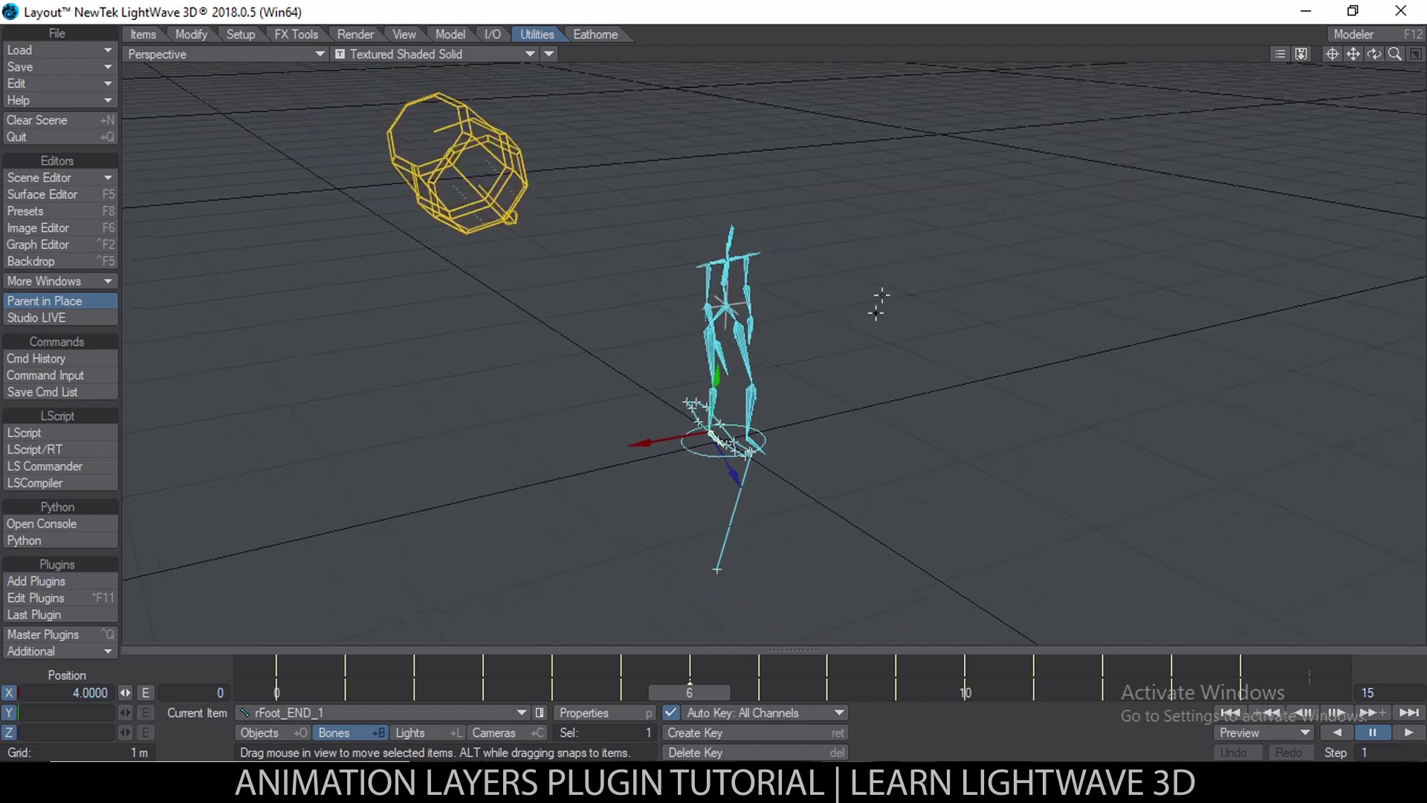
alt+drag(879, 305, 788, 318)
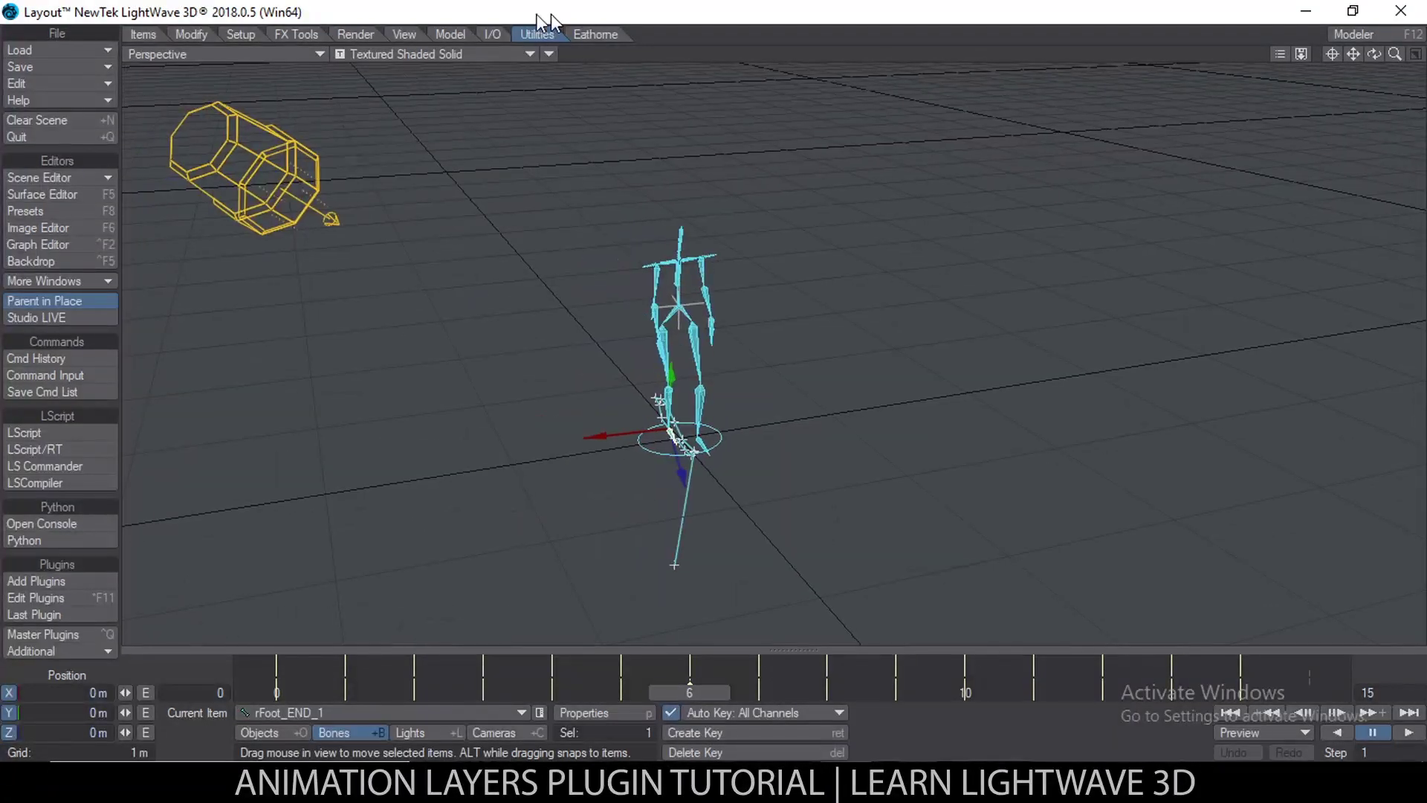
Add the GL_Animation_Layers master plugin to the scene, open its interface and place its window beside the skeleton
click(56, 634)
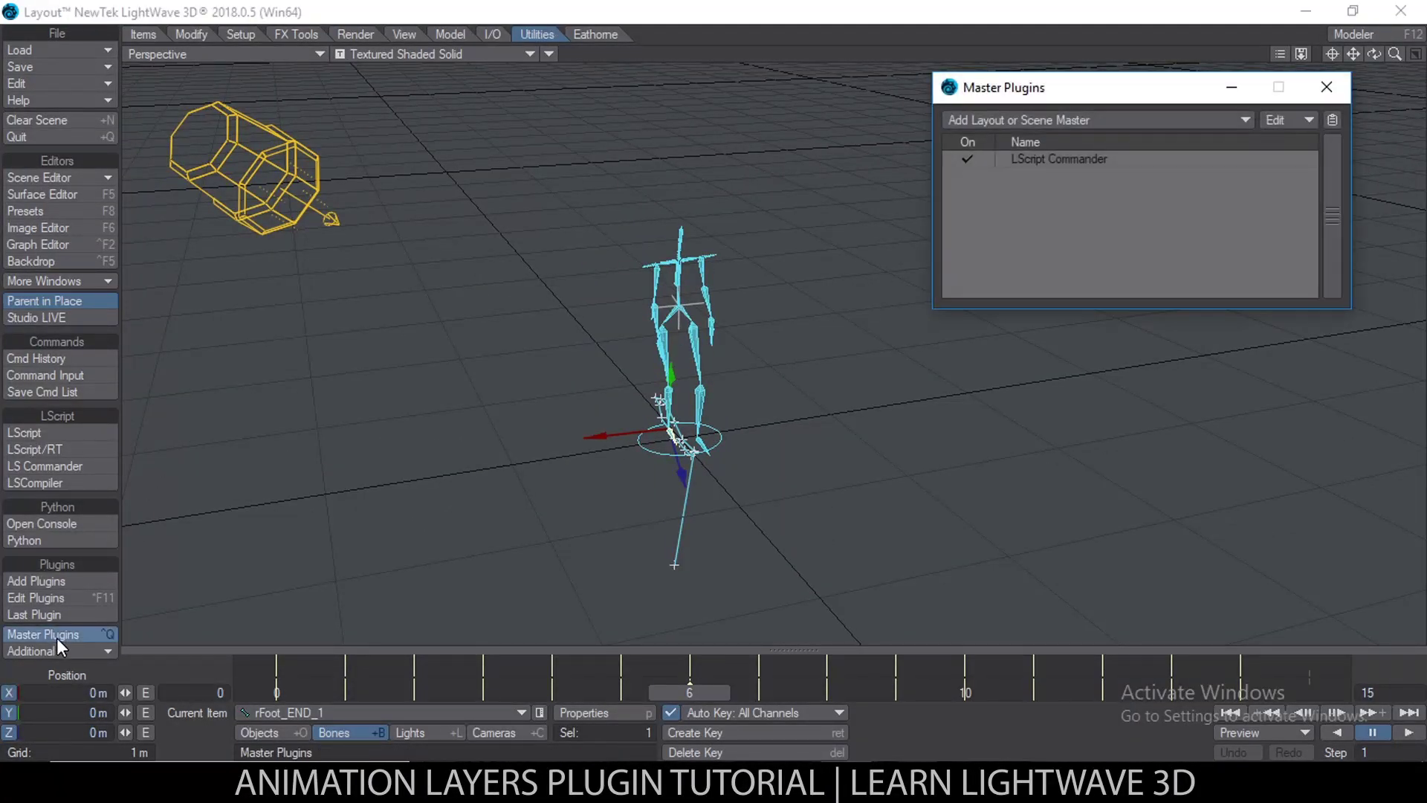
drag(1090, 82, 1071, 91)
click(1071, 130)
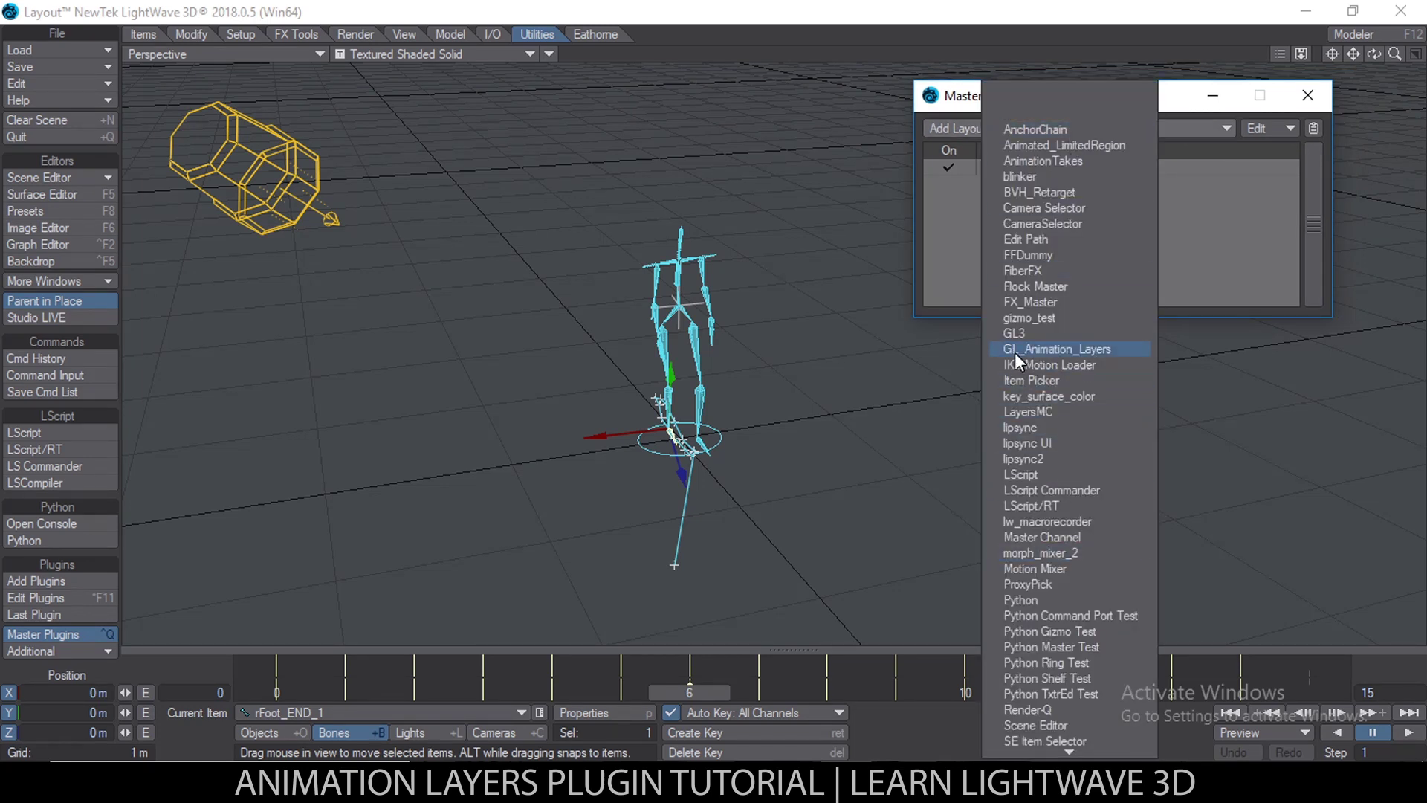
click(1087, 353)
double_click(1056, 185)
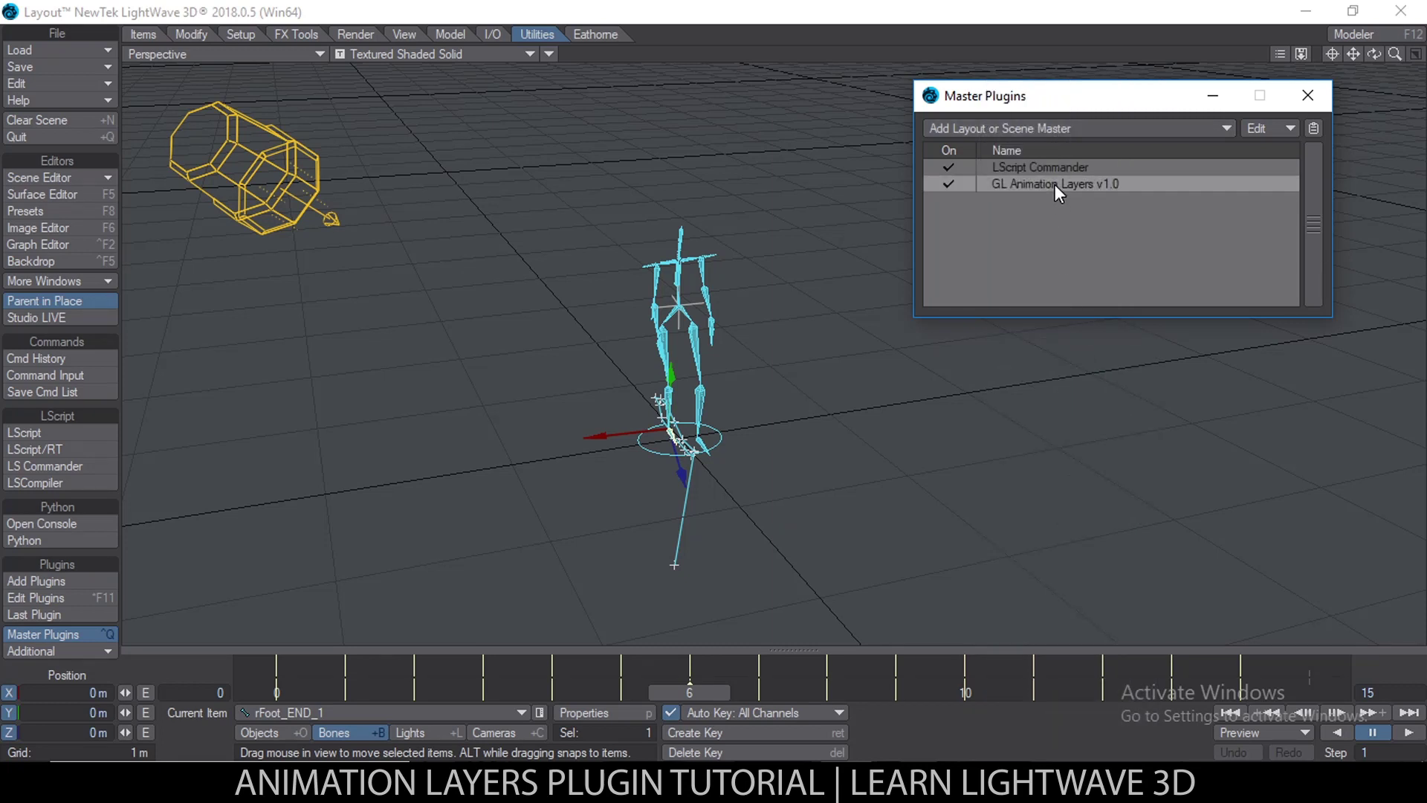
click(1307, 97)
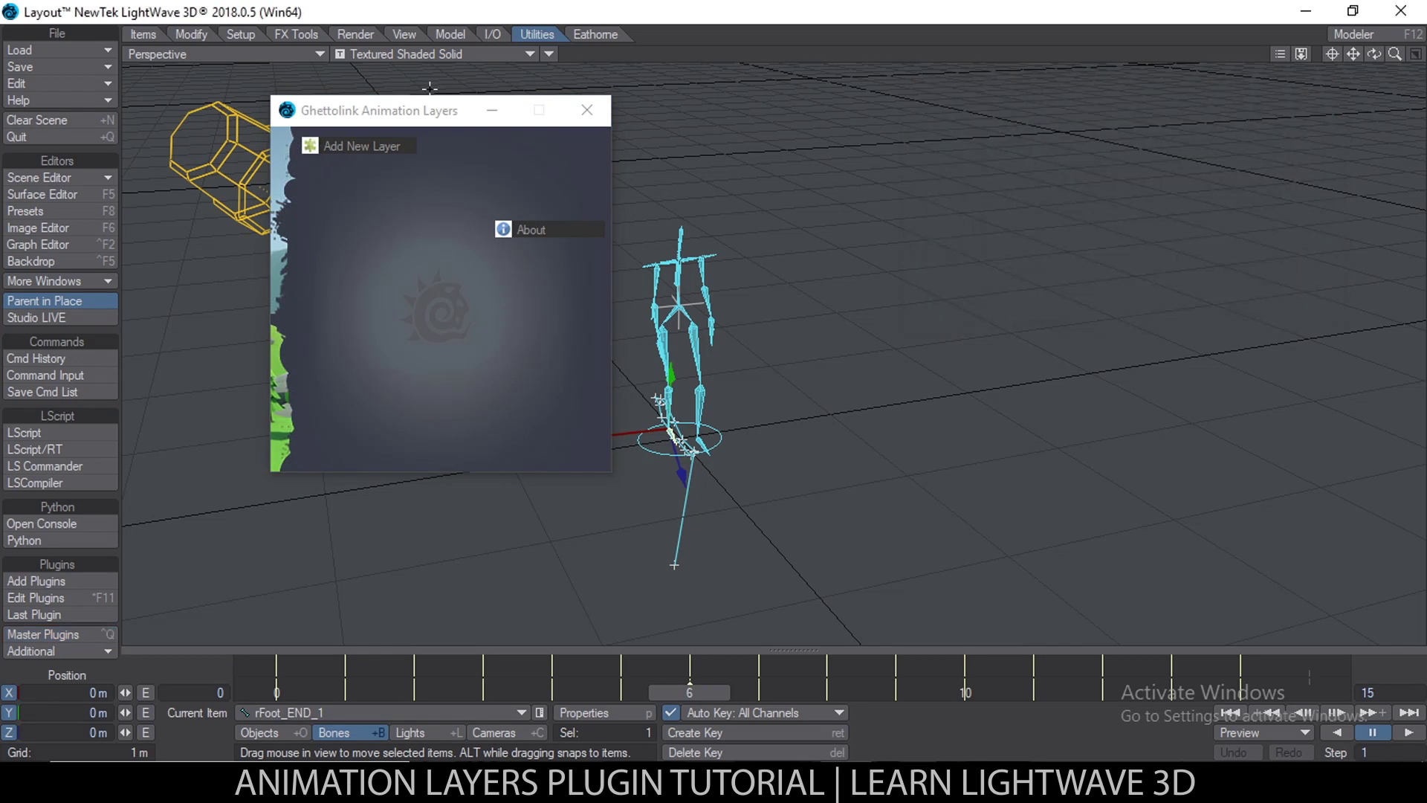
drag(405, 114, 292, 136)
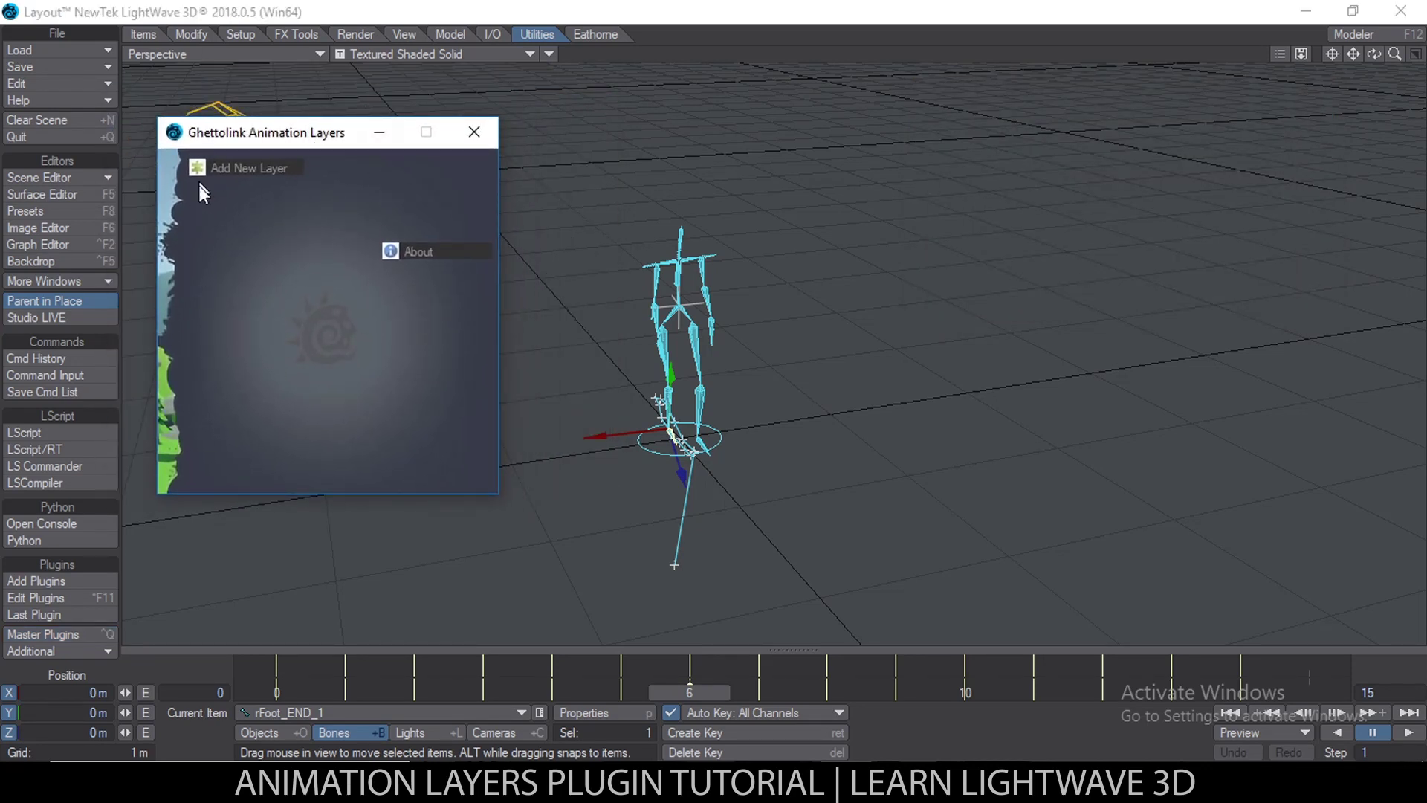
mouse_move(259, 136)
mouse_down()
mouse_move(248, 162)
mouse_move(253, 142)
mouse_up()
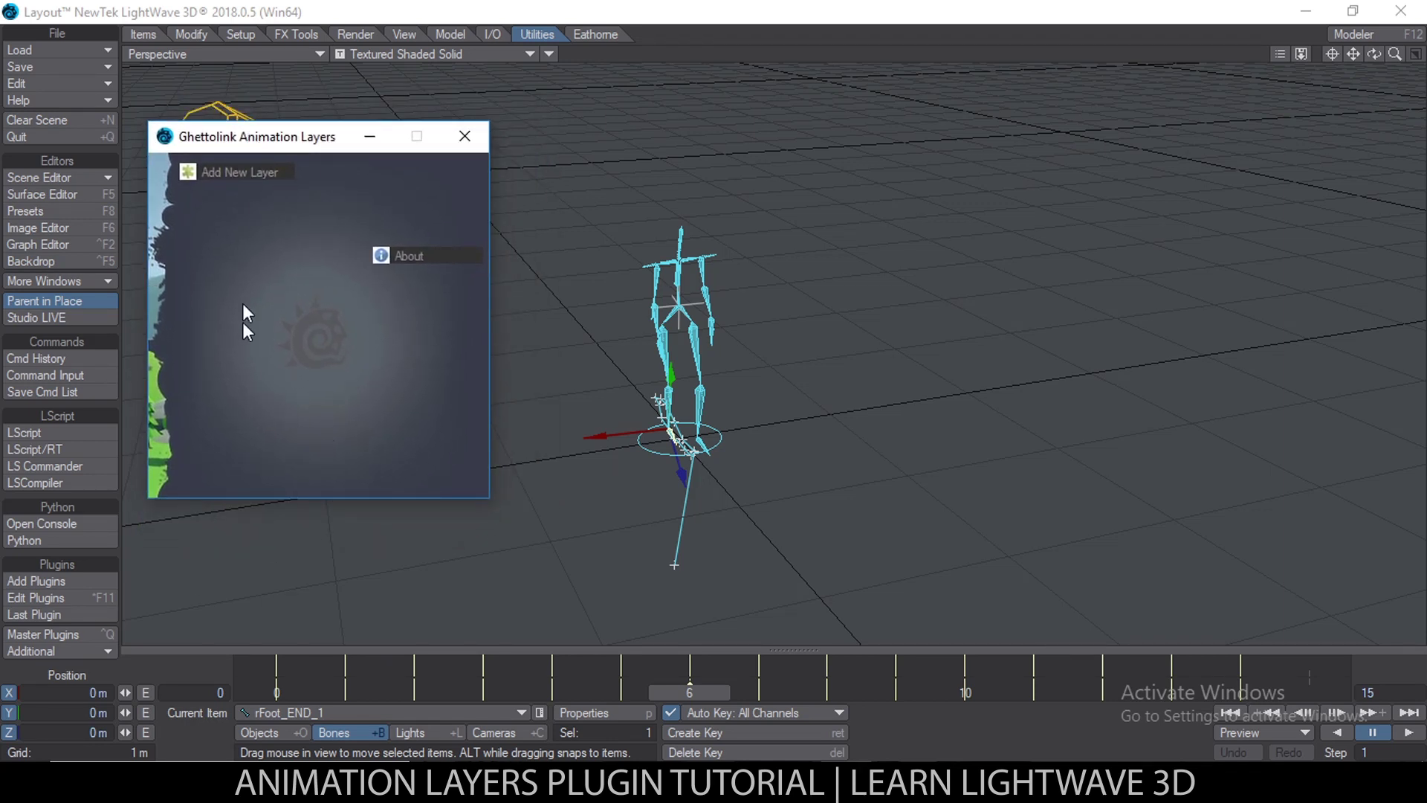
Switch to File Explorer to locate the images folder among the Animation Layers plugin files, and return to LightWave Layout
click(645, 782)
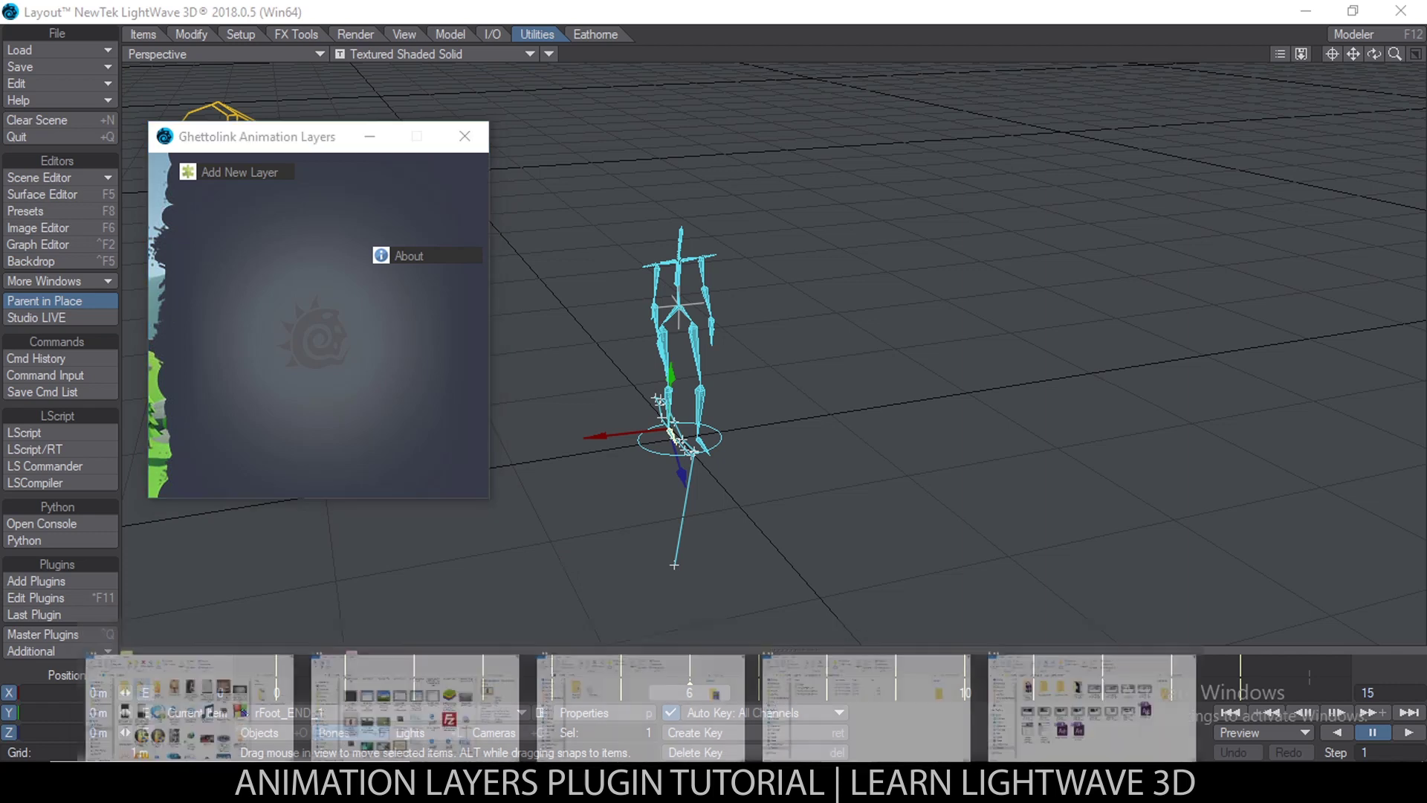
click(820, 691)
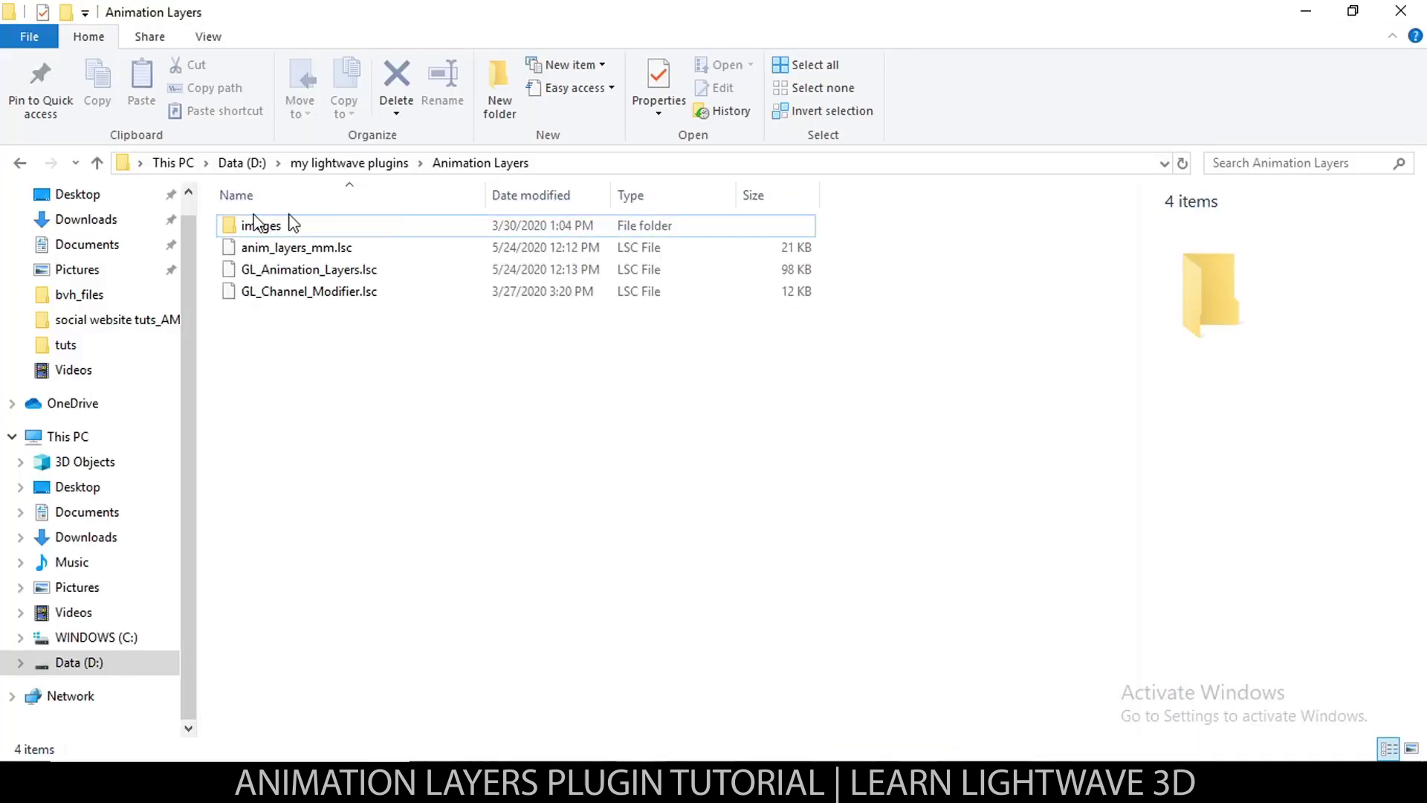
click(285, 228)
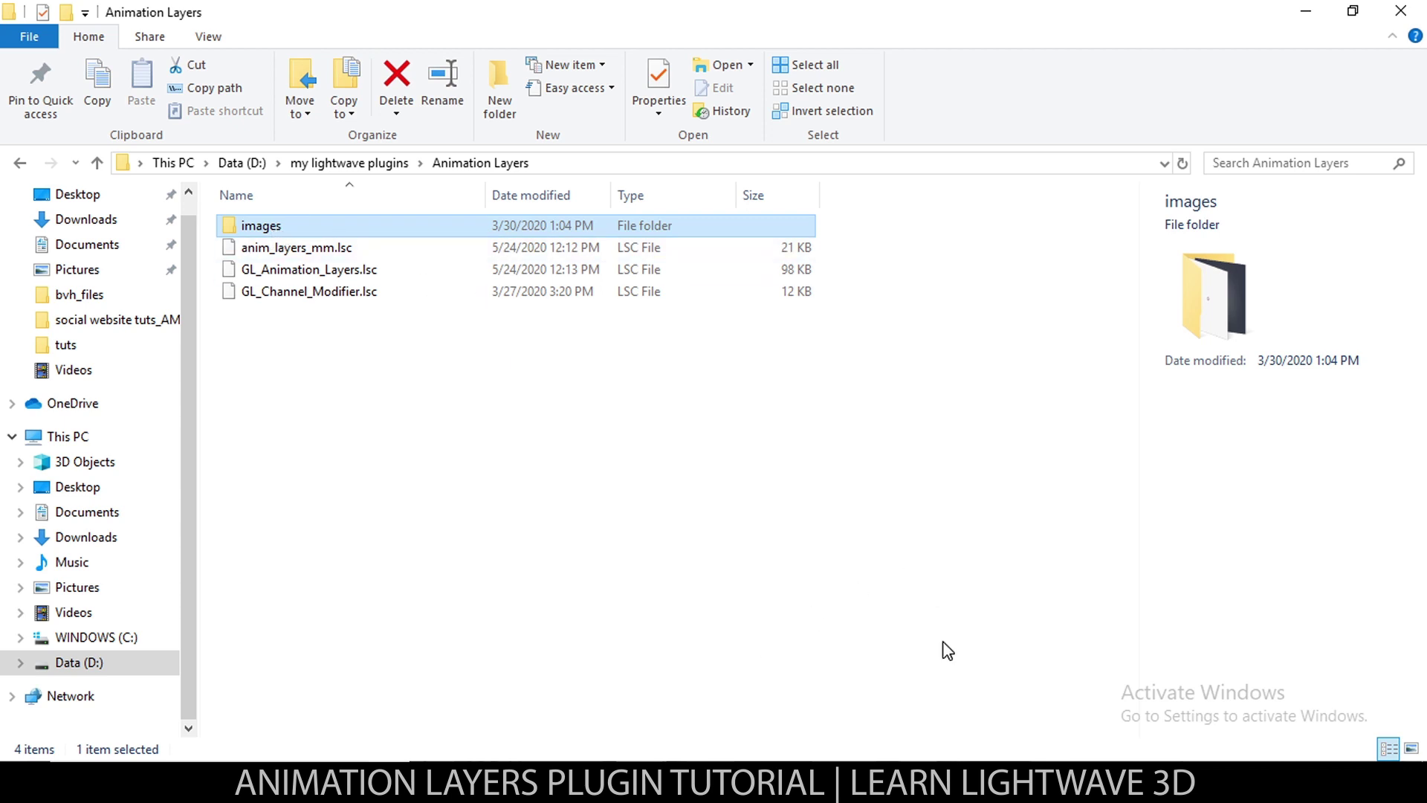
click(866, 782)
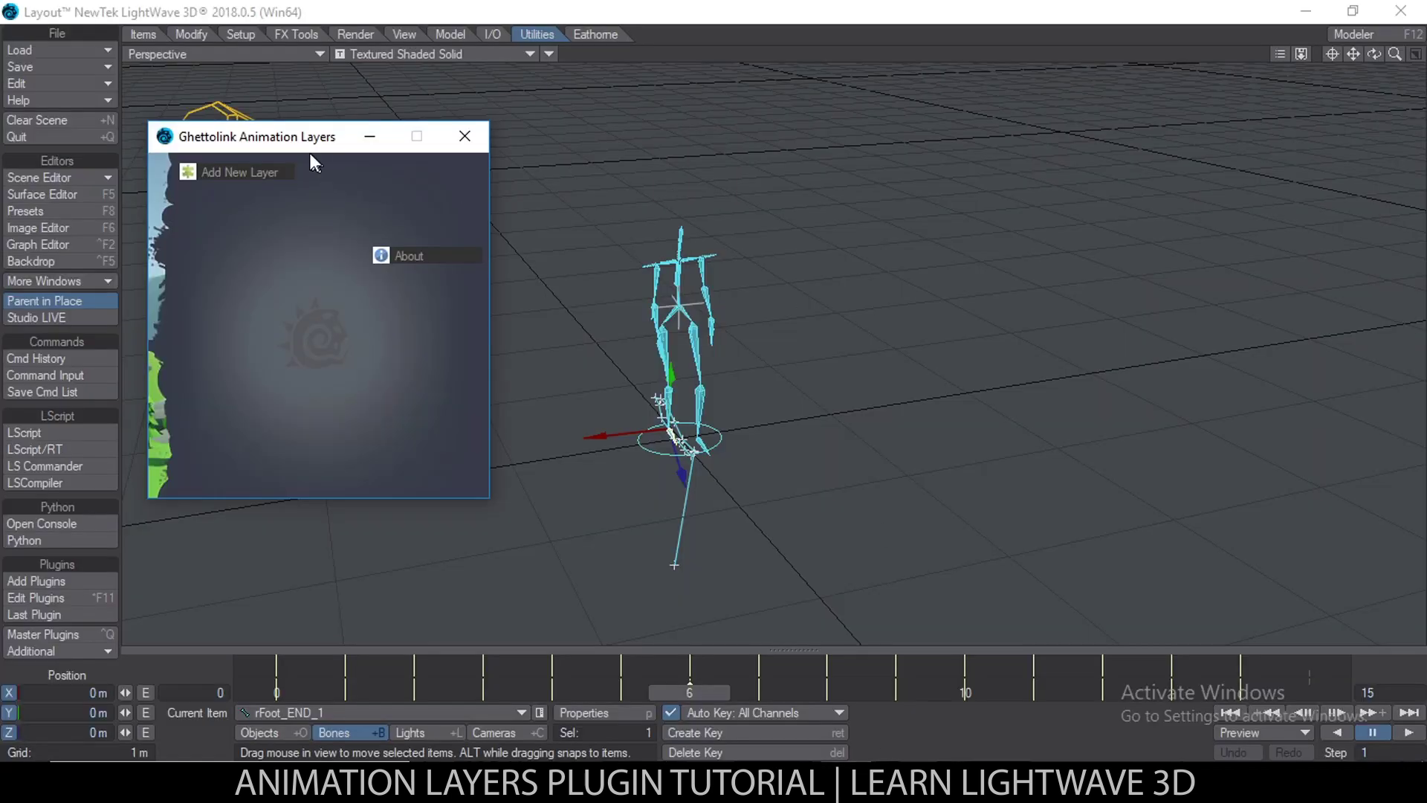
Select individual shin, hand and foot bones on both sides of the skeleton to examine their walk keyframes up close
drag(278, 141, 278, 131)
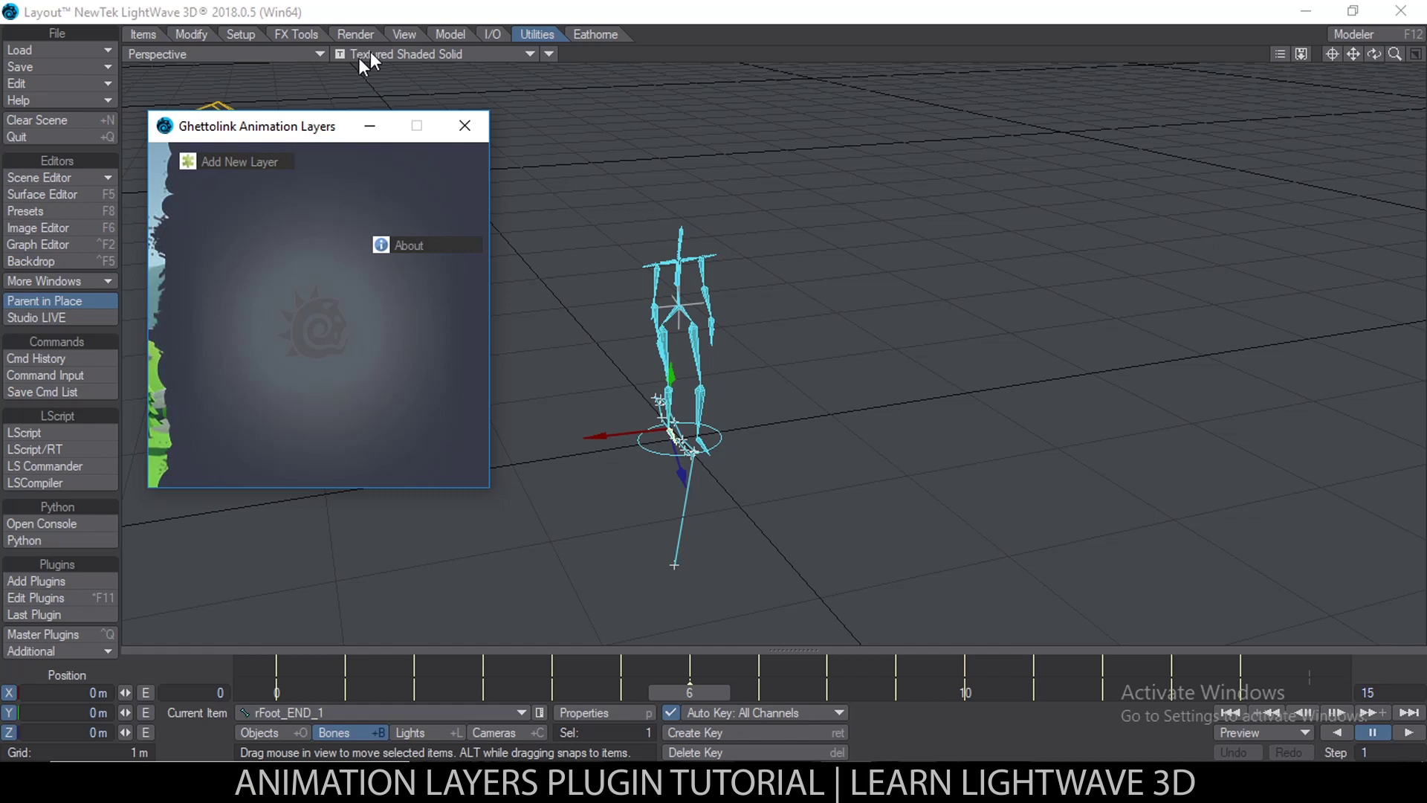
scroll(727, 293, up, 5)
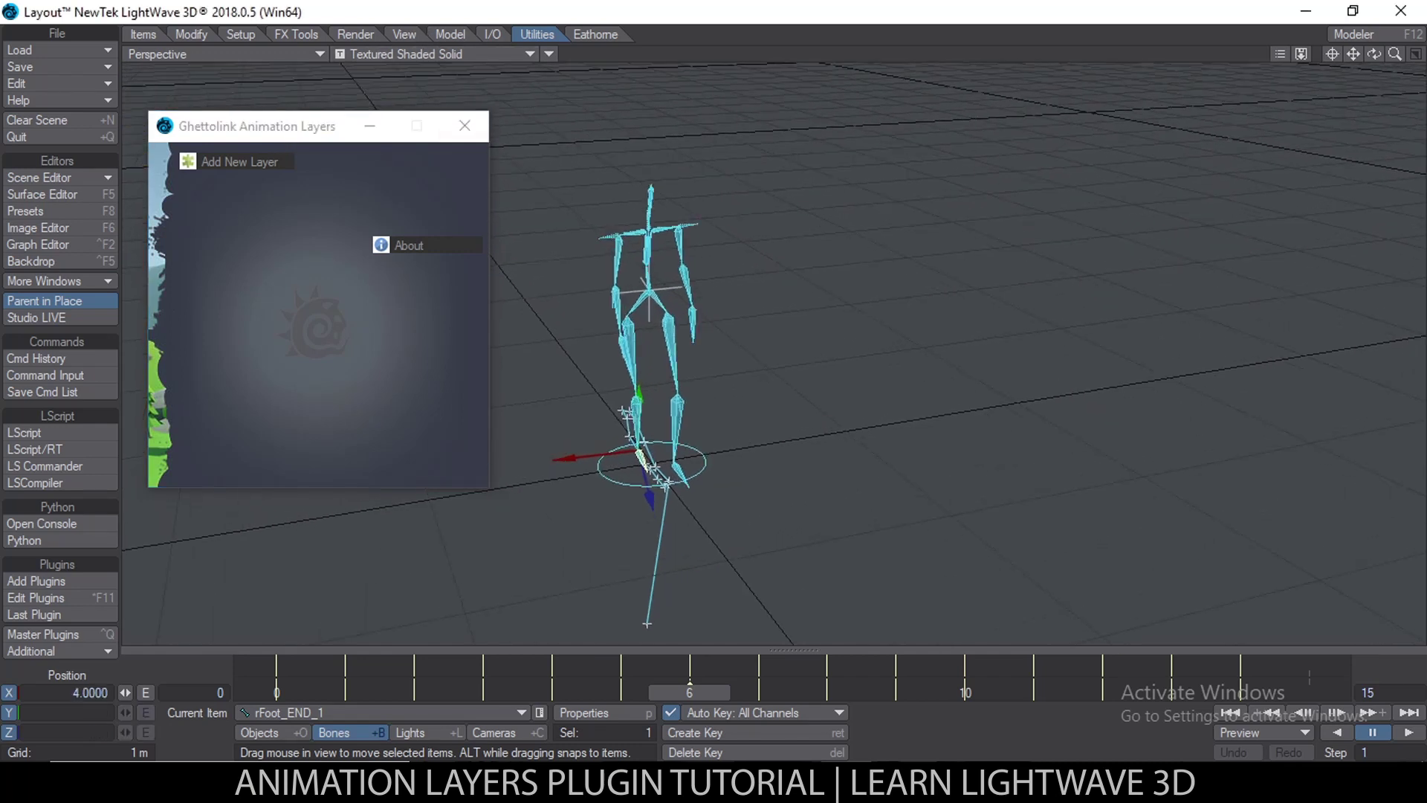
drag(1351, 54, 1426, 64)
scroll(827, 423, up, 3)
scroll(835, 266, up, 1)
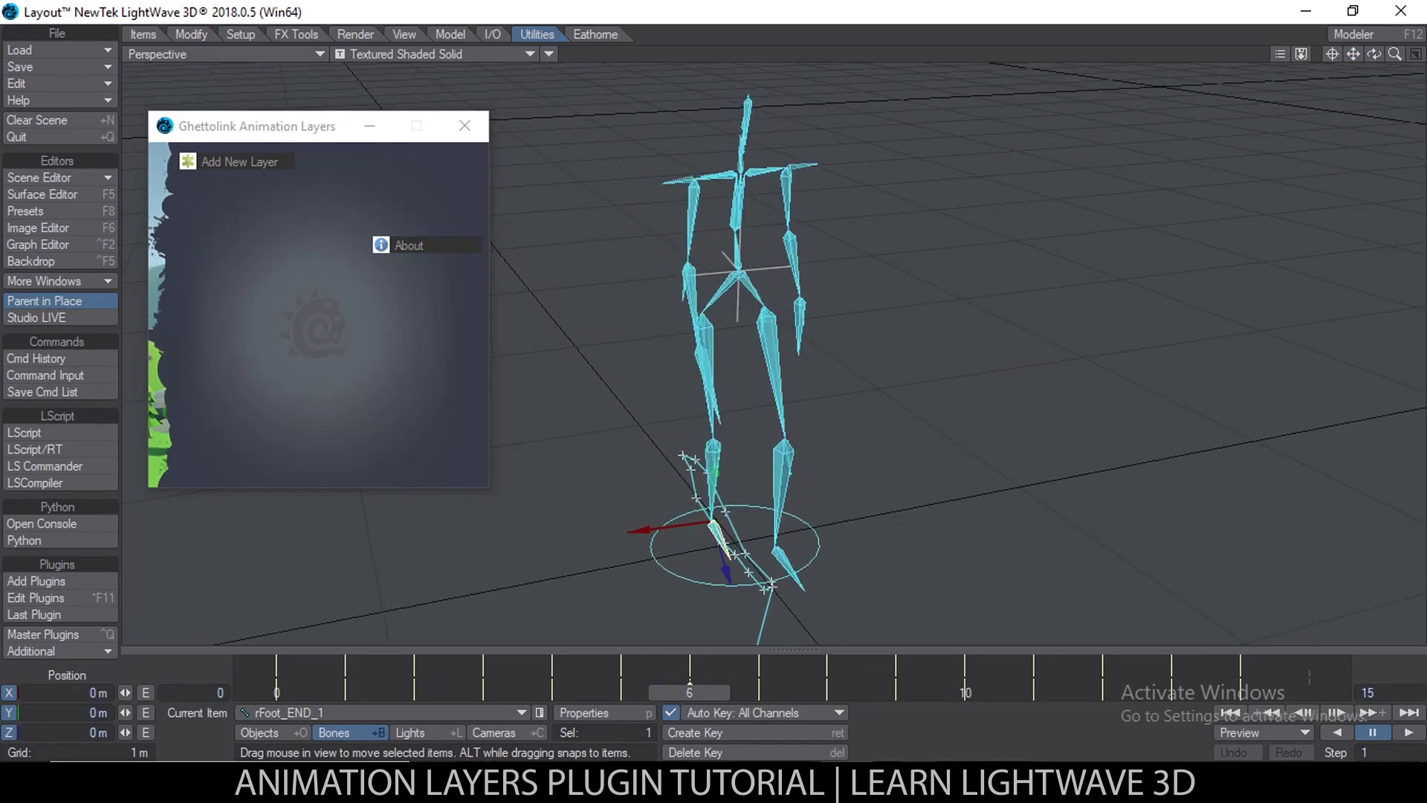
click(769, 319)
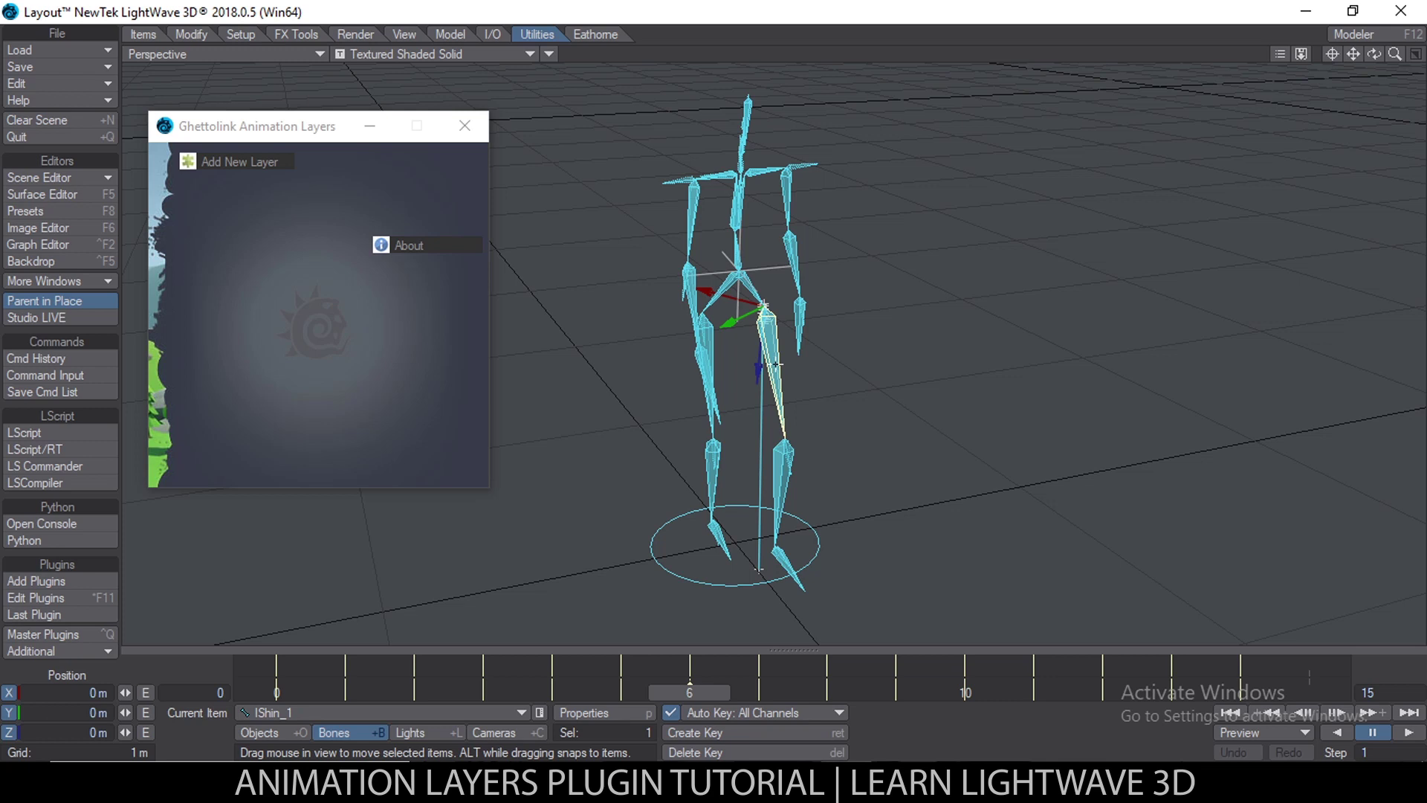
alt+drag(775, 364, 706, 356)
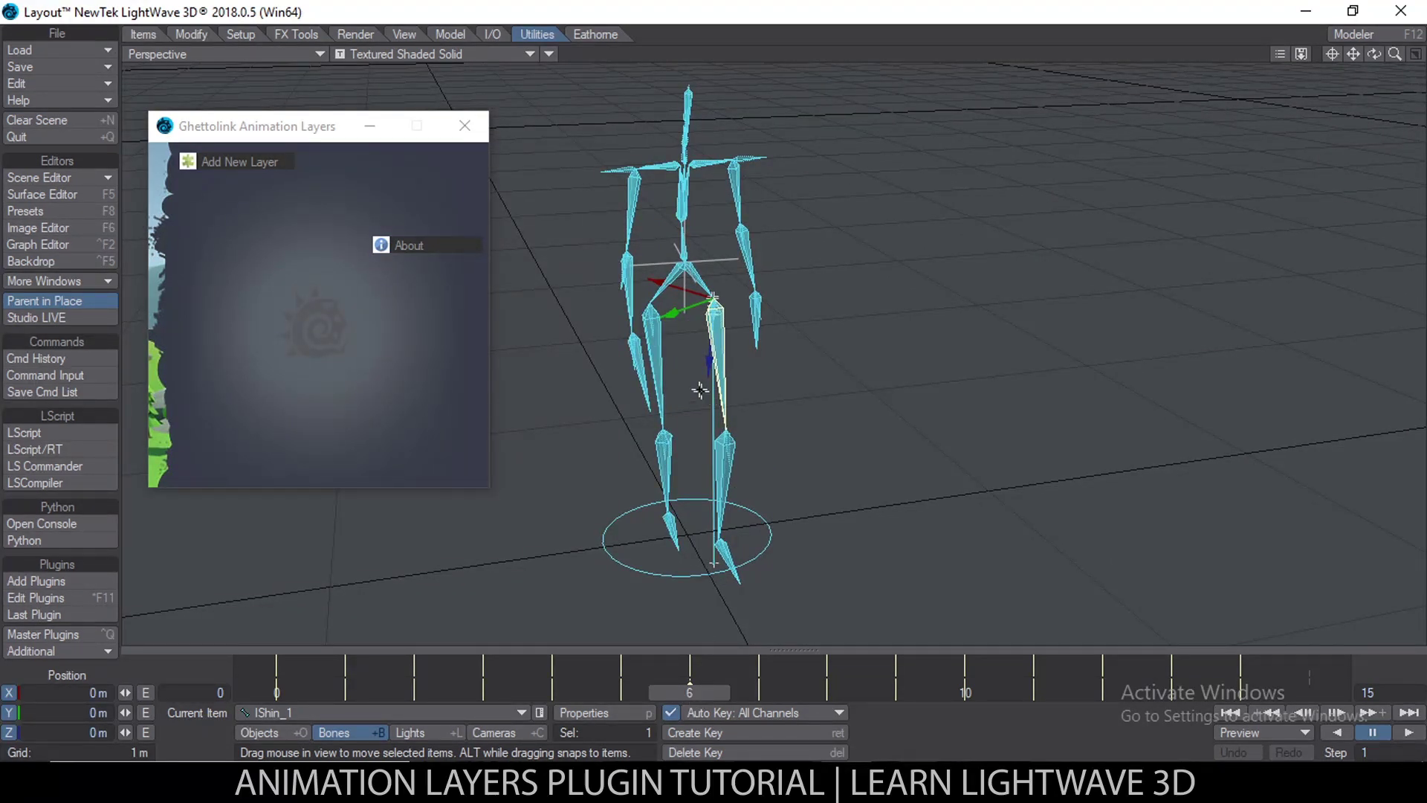
click(663, 316)
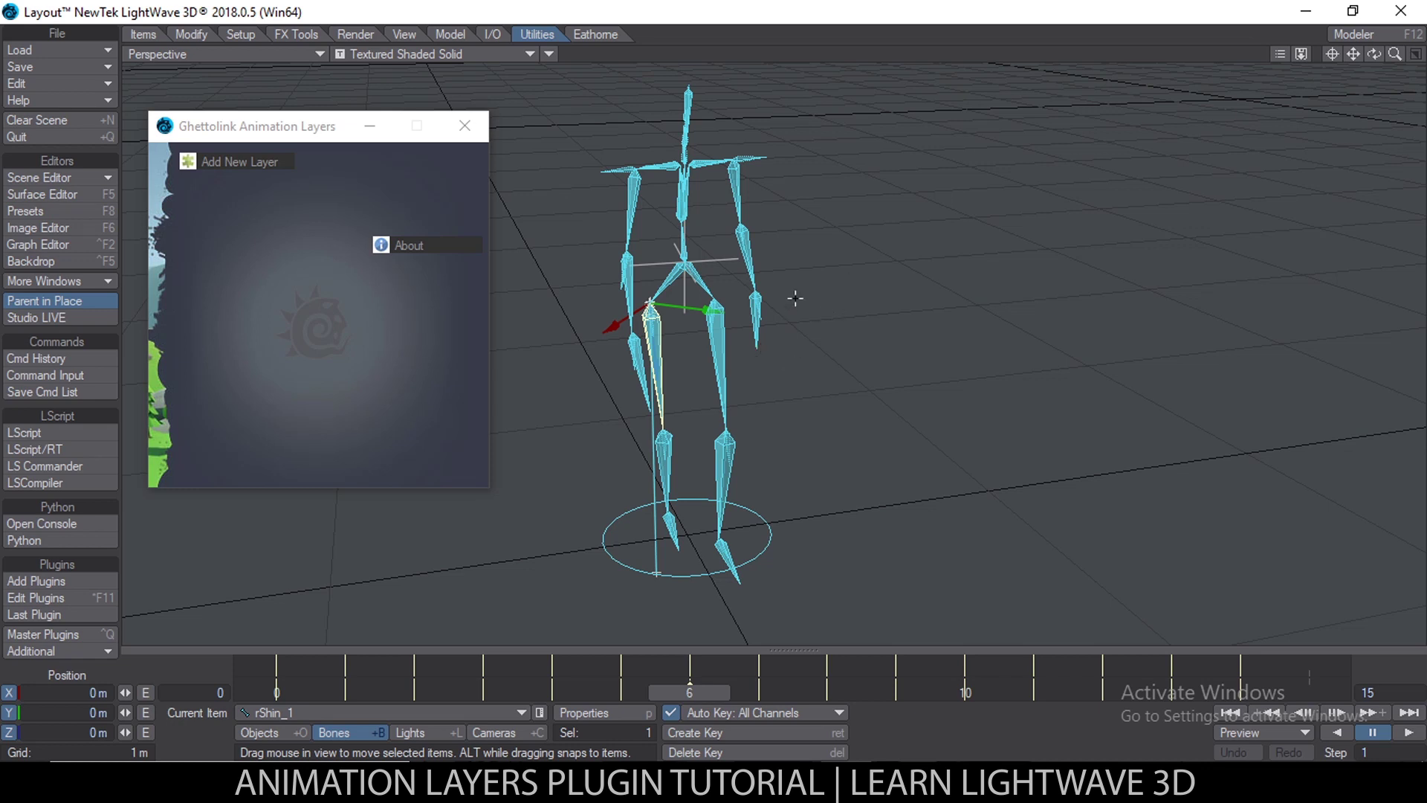
click(741, 231)
click(759, 307)
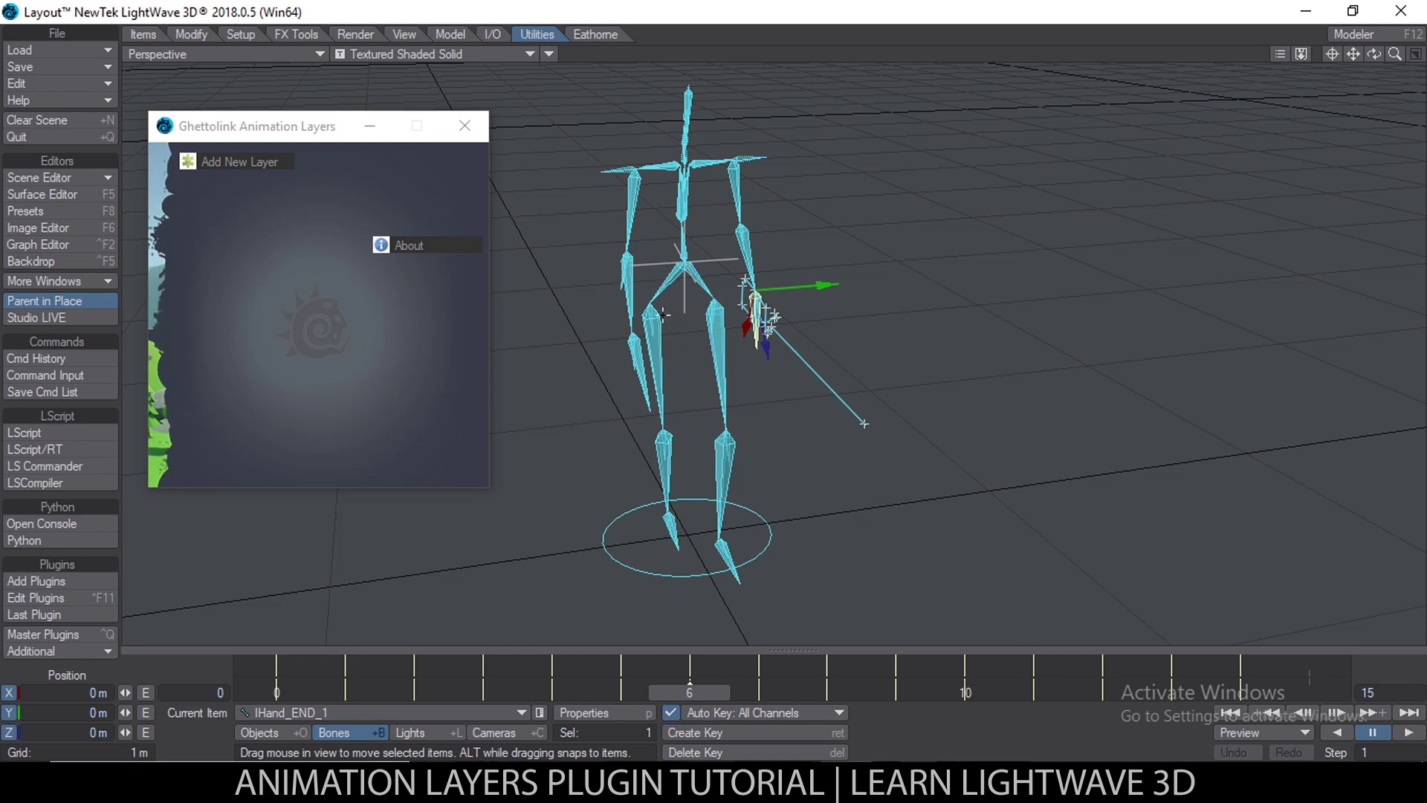
click(588, 313)
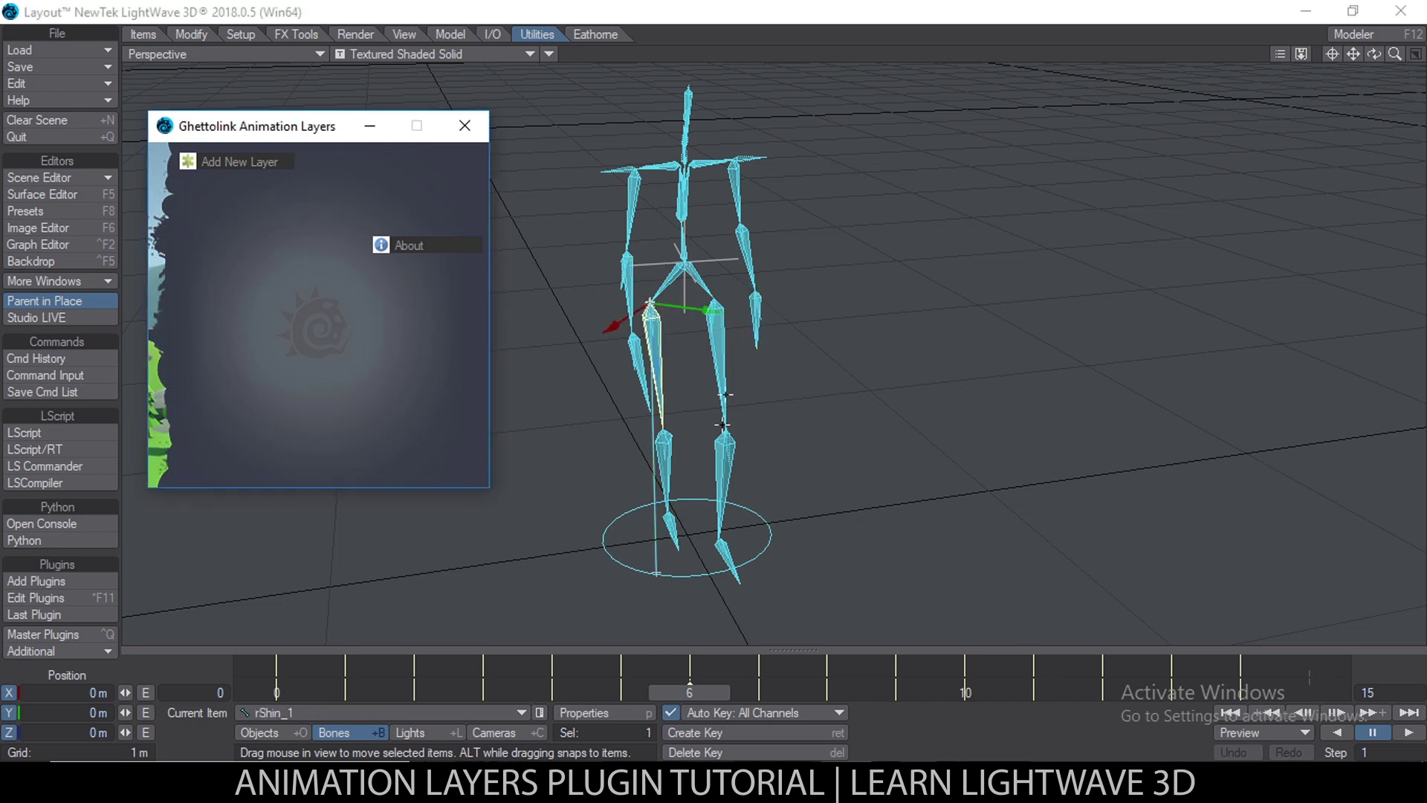
click(734, 308)
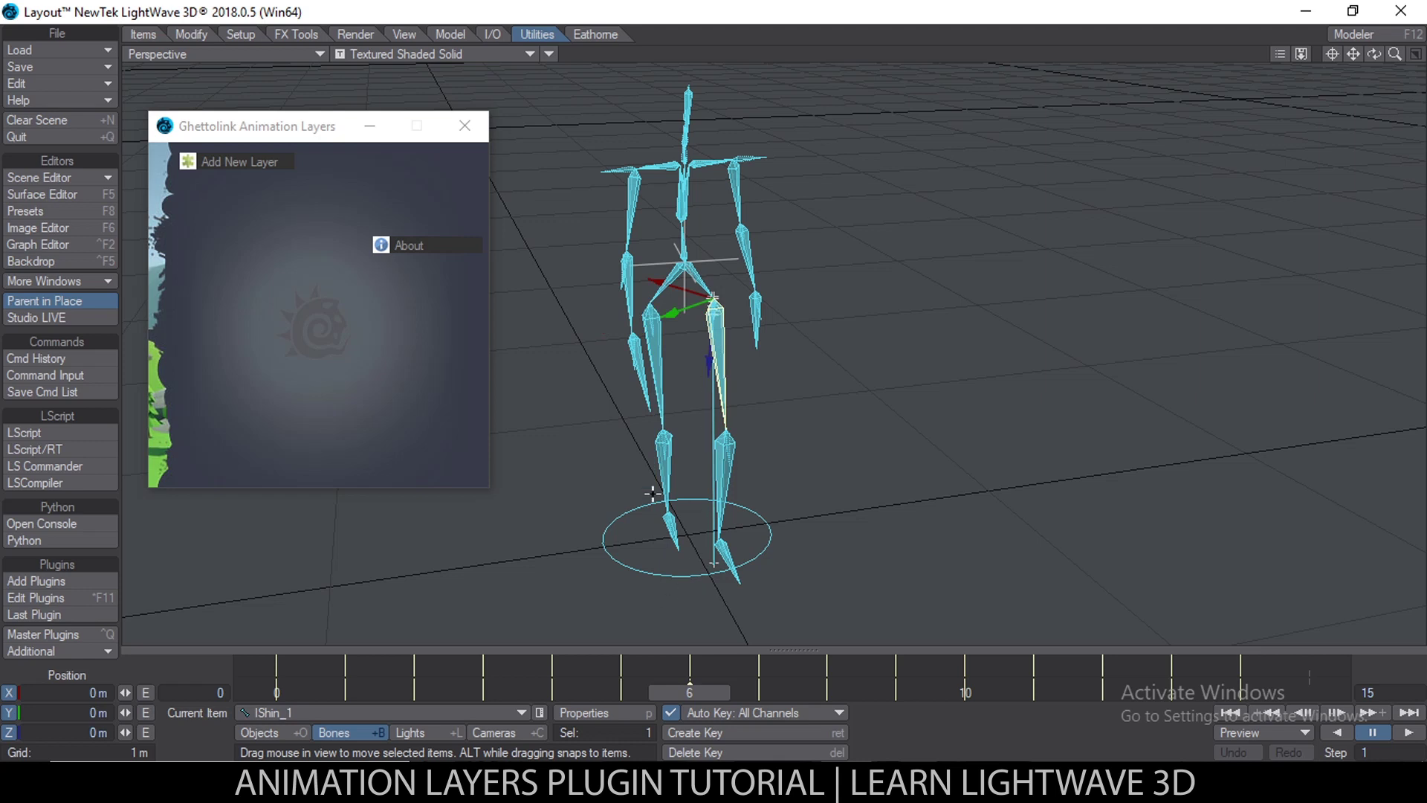
click(624, 506)
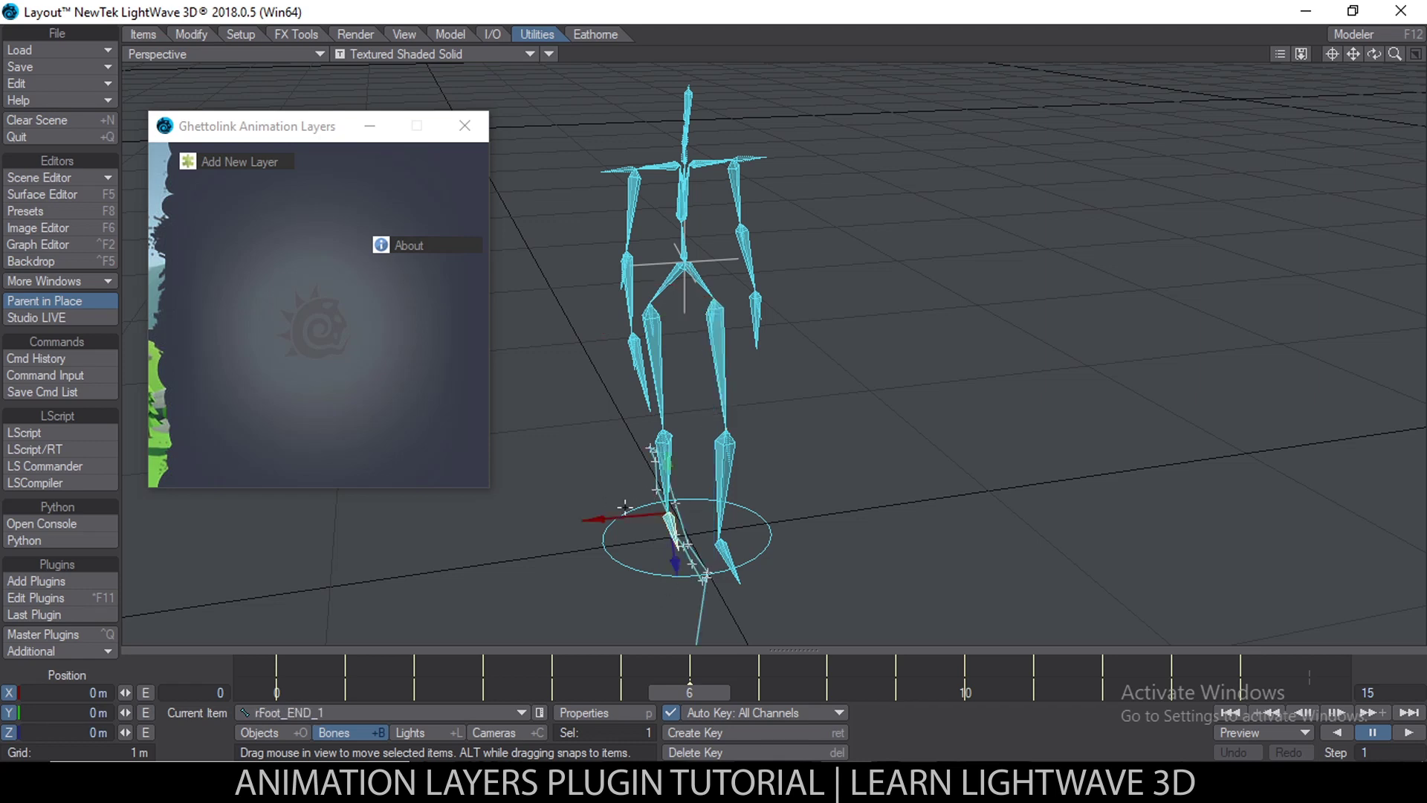
Select the BVH_Mocap_Master_1 object, go to frame 5 and place the Animation Layers window clear of the skeleton
key(shift+o)
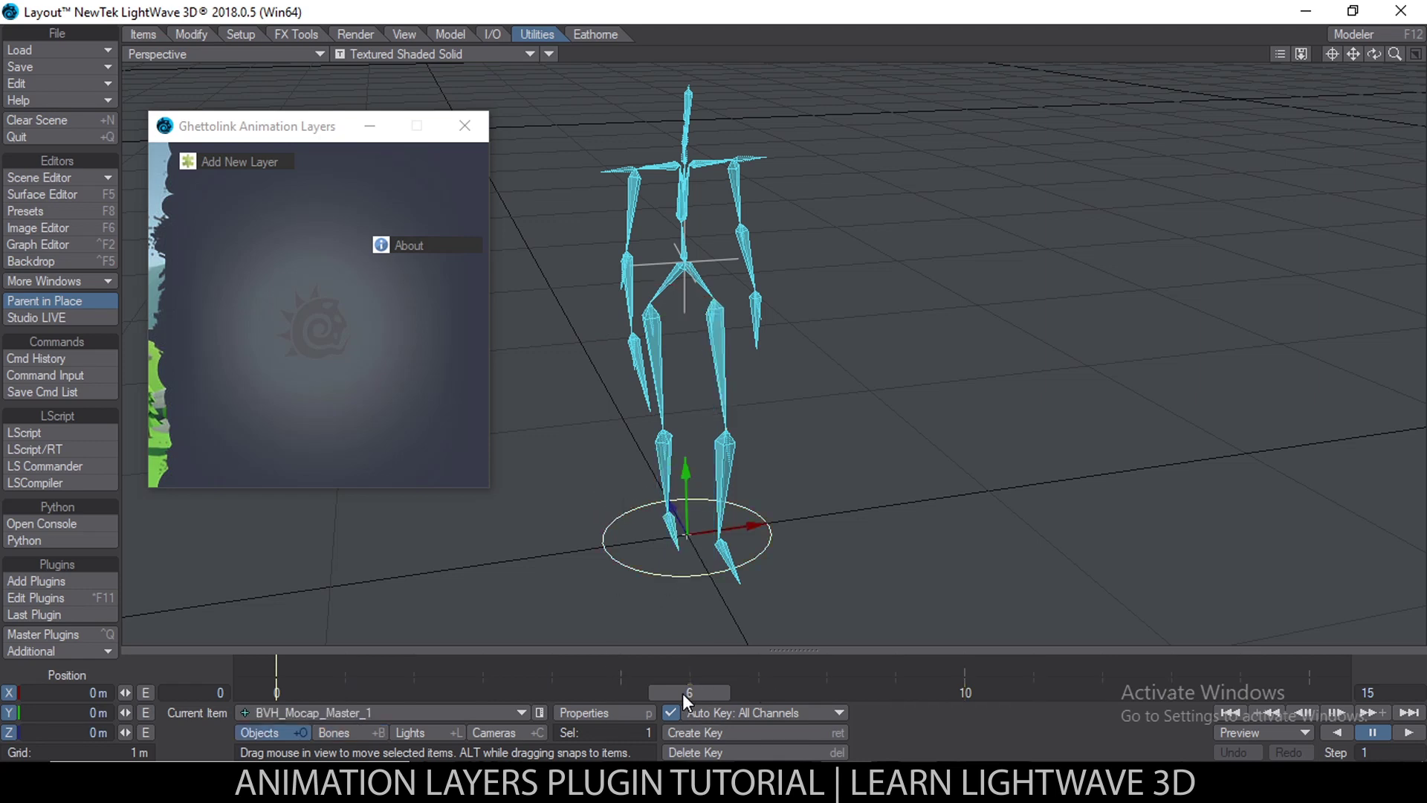
drag(683, 692, 621, 693)
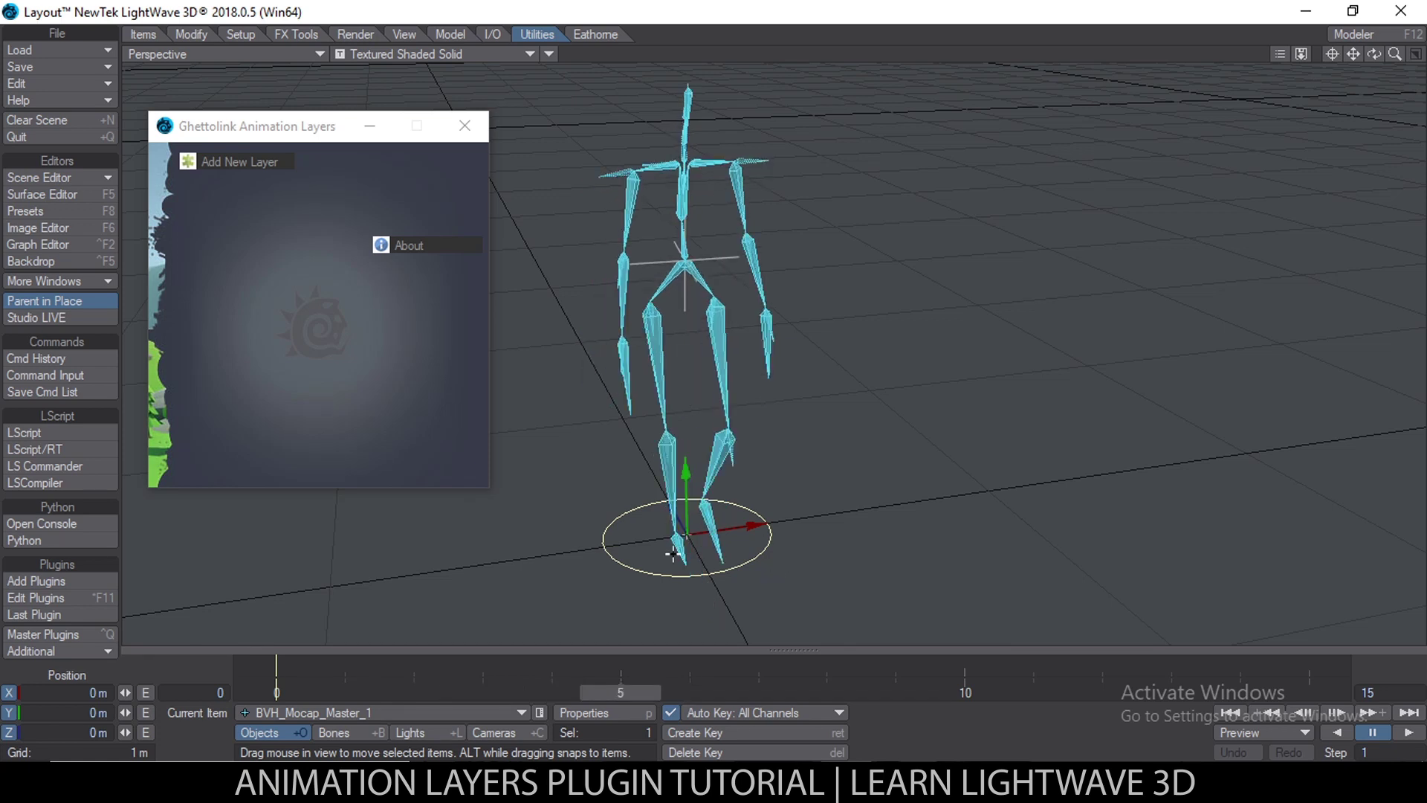
mouse_move(673, 553)
alt+mouse_down()
mouse_move(695, 548)
mouse_move(669, 549)
alt+mouse_up()
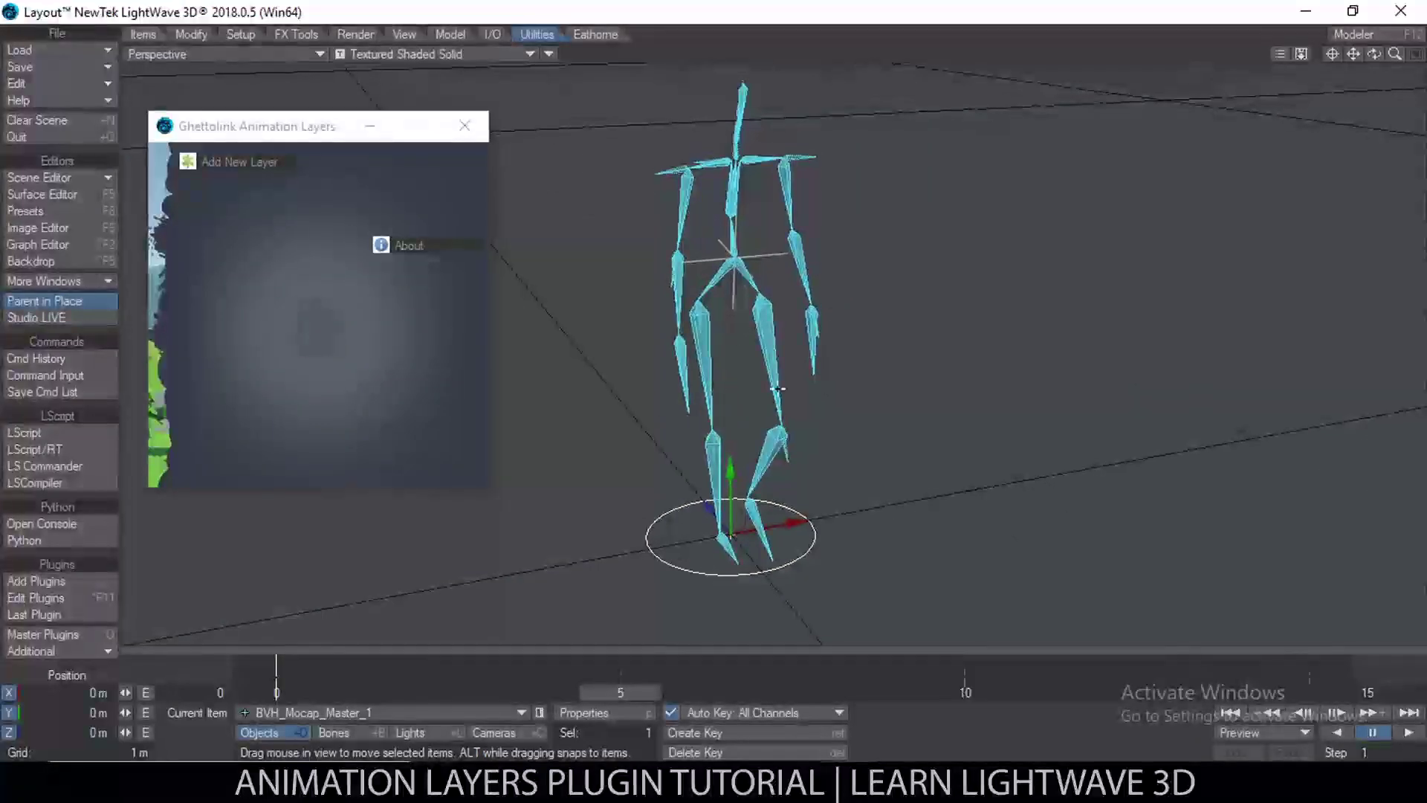
alt+drag(777, 388, 783, 407)
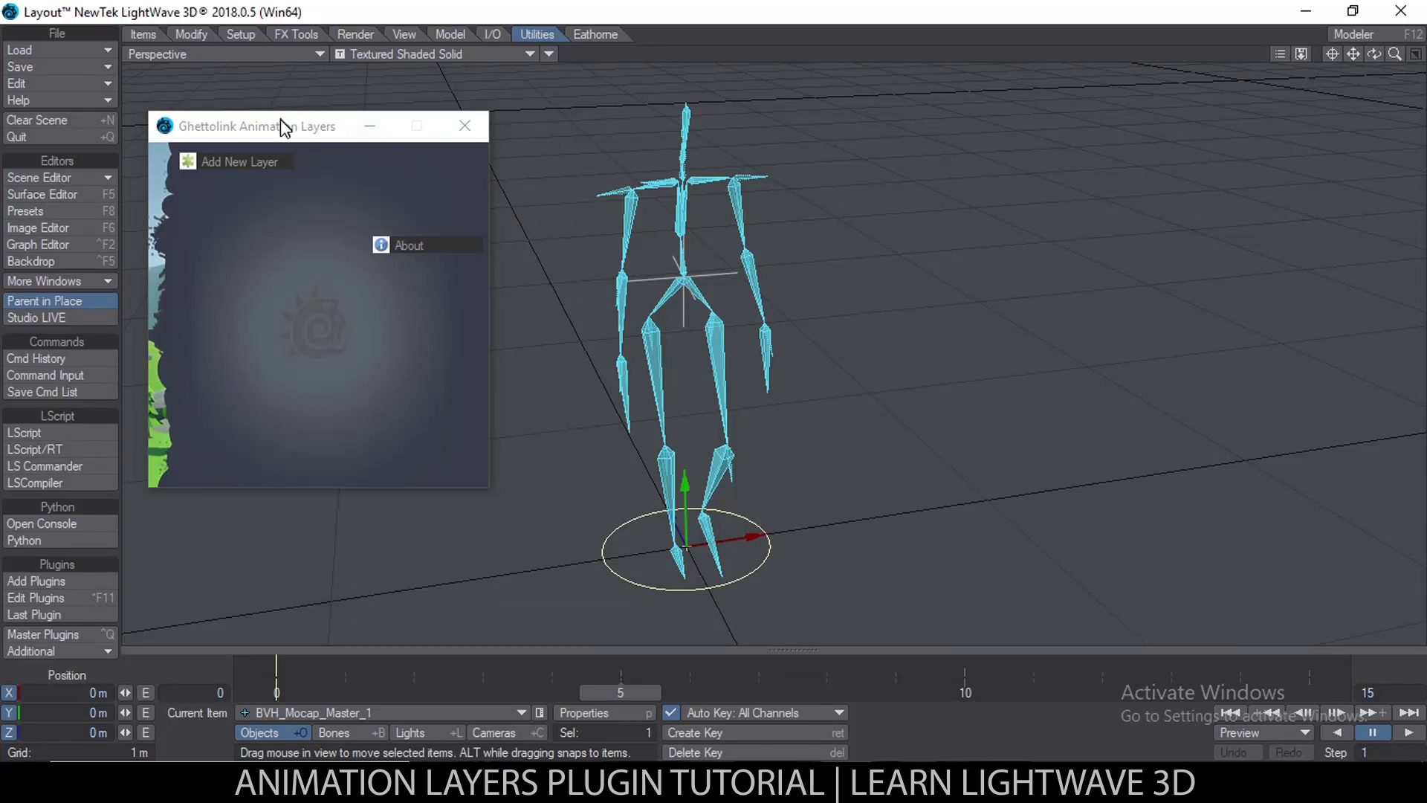
drag(272, 127, 308, 183)
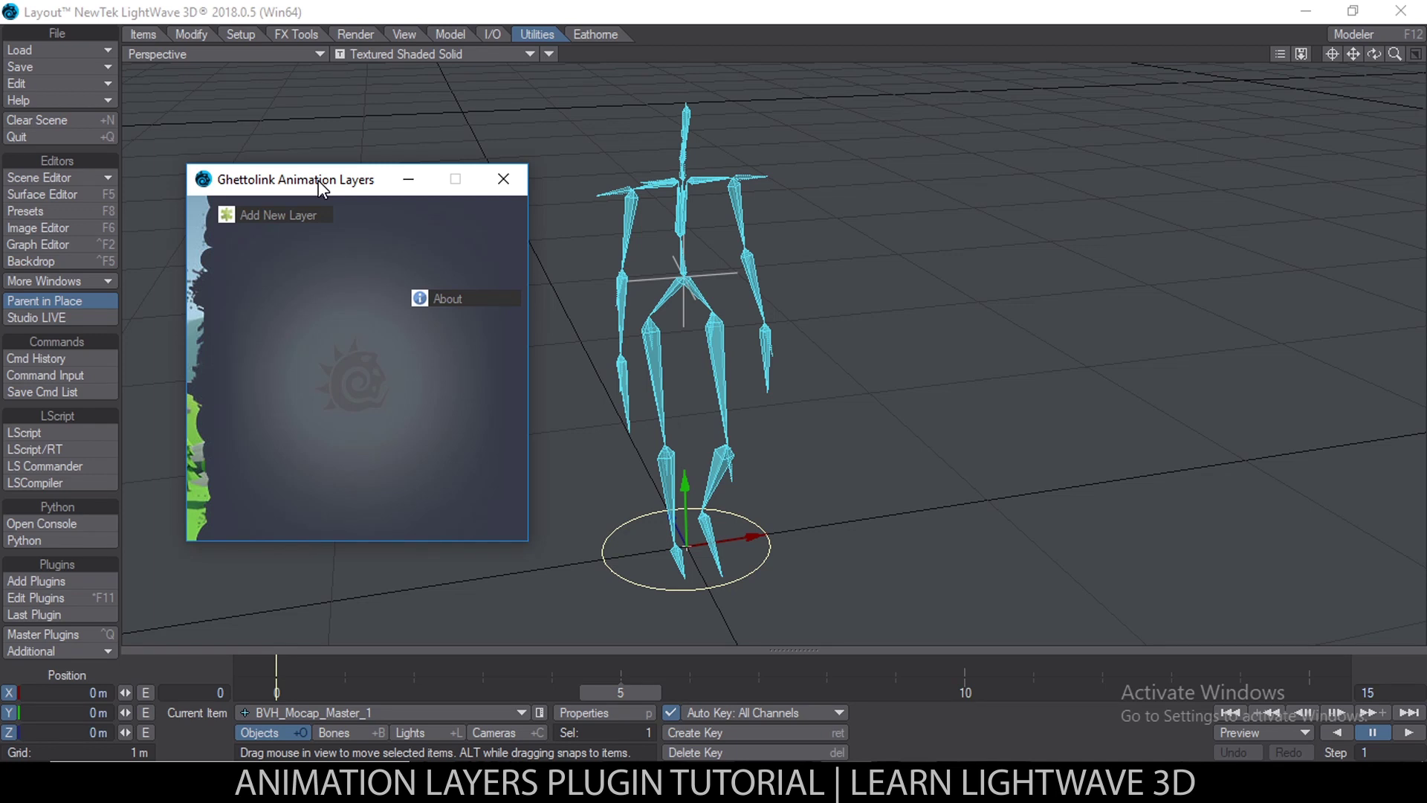
drag(318, 180, 297, 140)
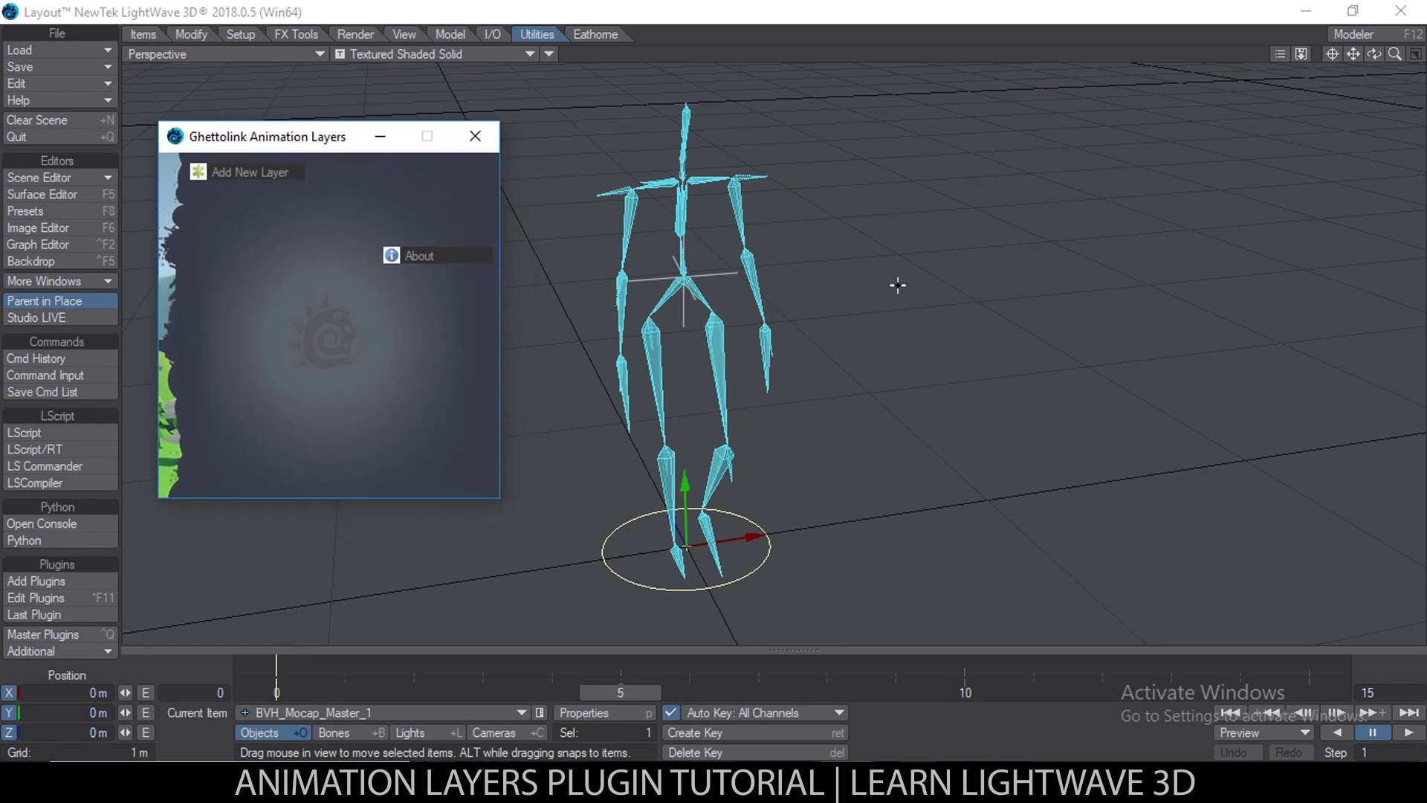
scroll(715, 315, up, 3)
scroll(715, 317, down, 2)
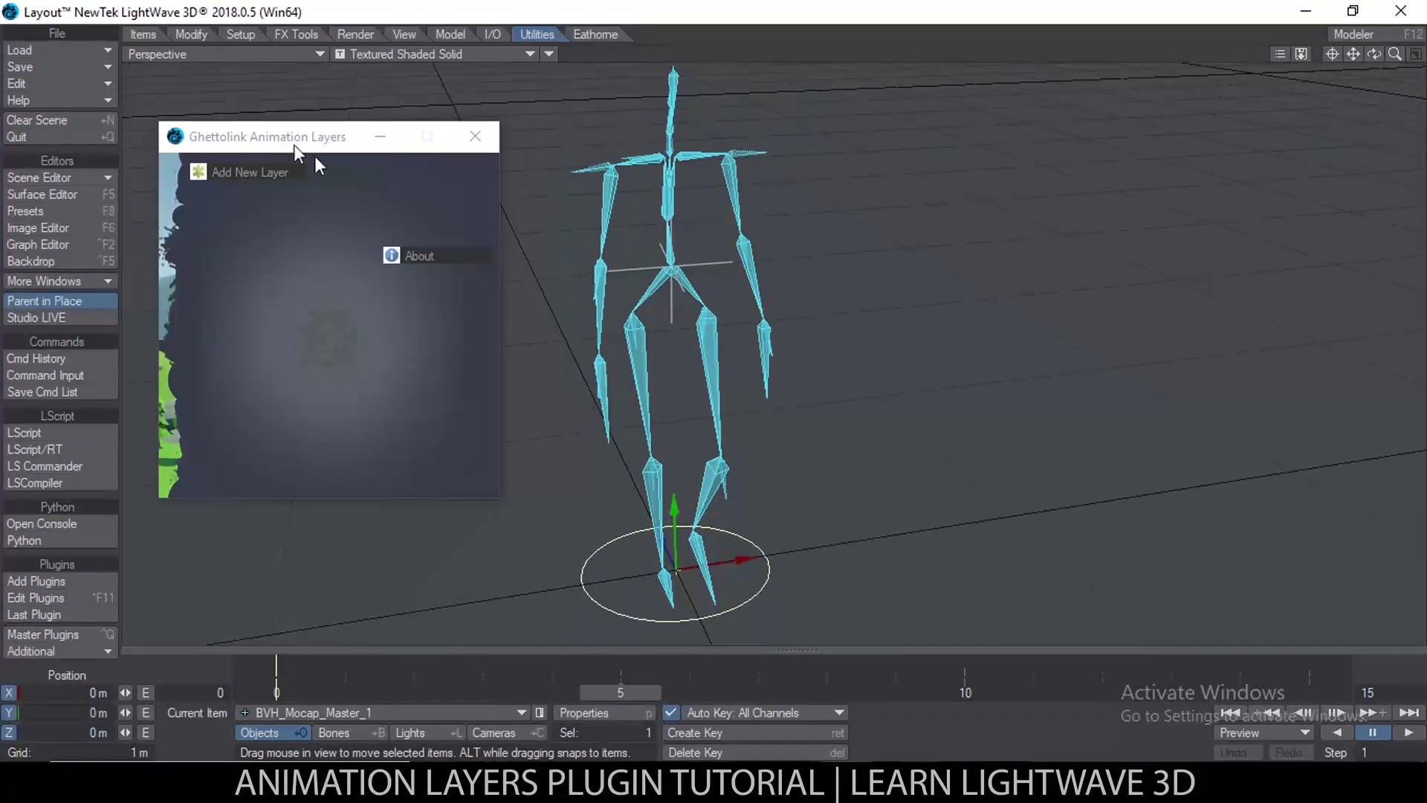
mouse_move(282, 137)
mouse_down()
mouse_move(299, 194)
mouse_move(301, 132)
mouse_move(272, 156)
mouse_up()
alt+drag(822, 242, 817, 365)
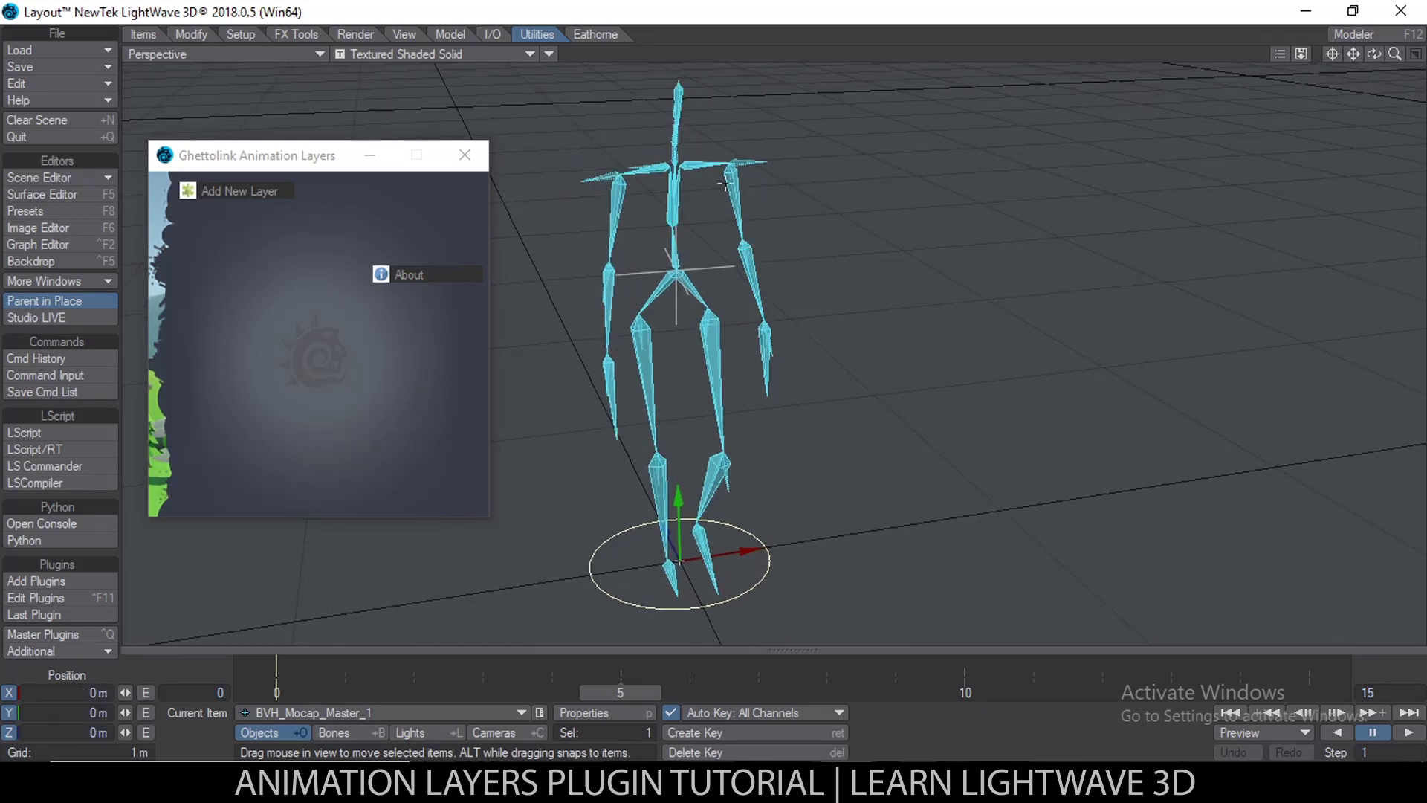
Select both forearm bones together with both hand bones as a multiple selection
click(752, 187)
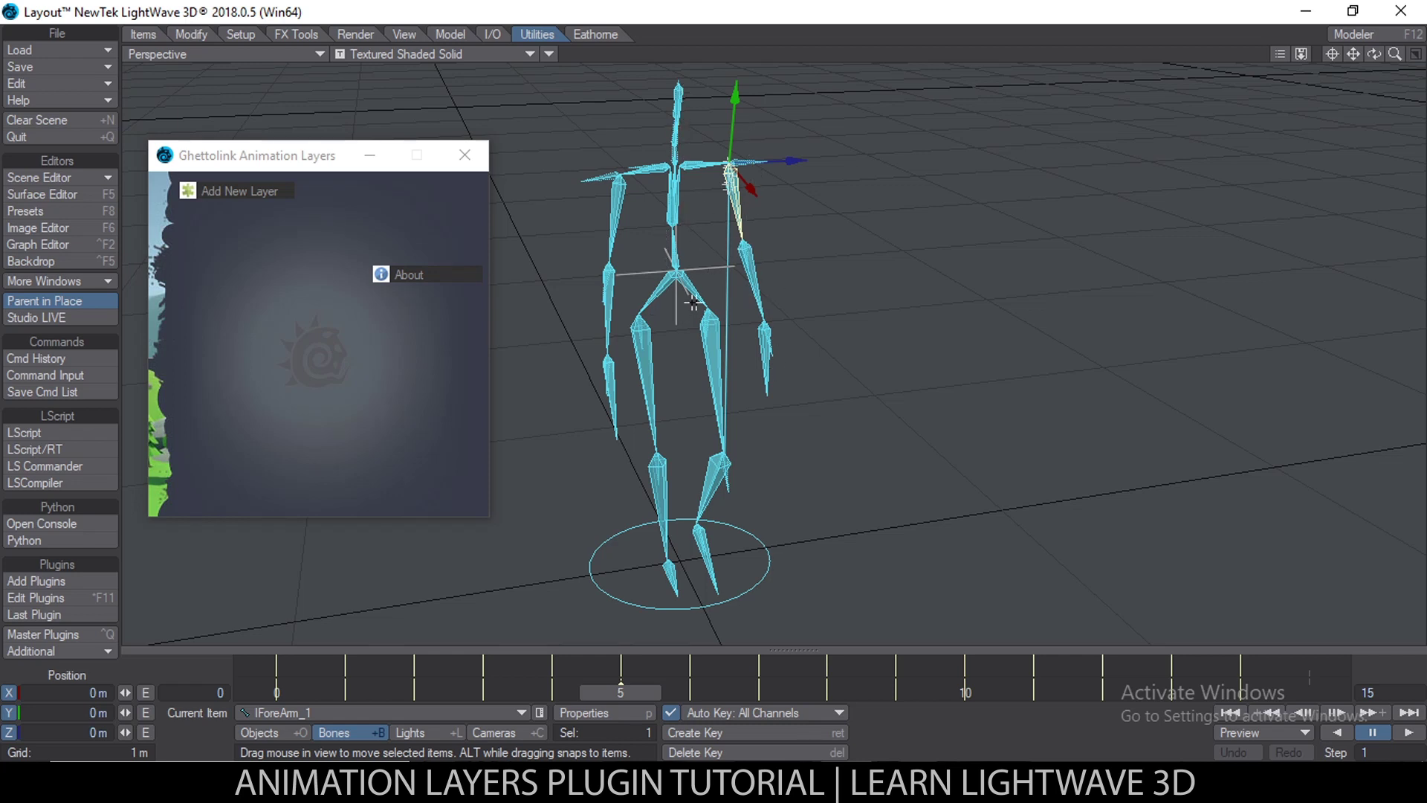
shift+click(624, 183)
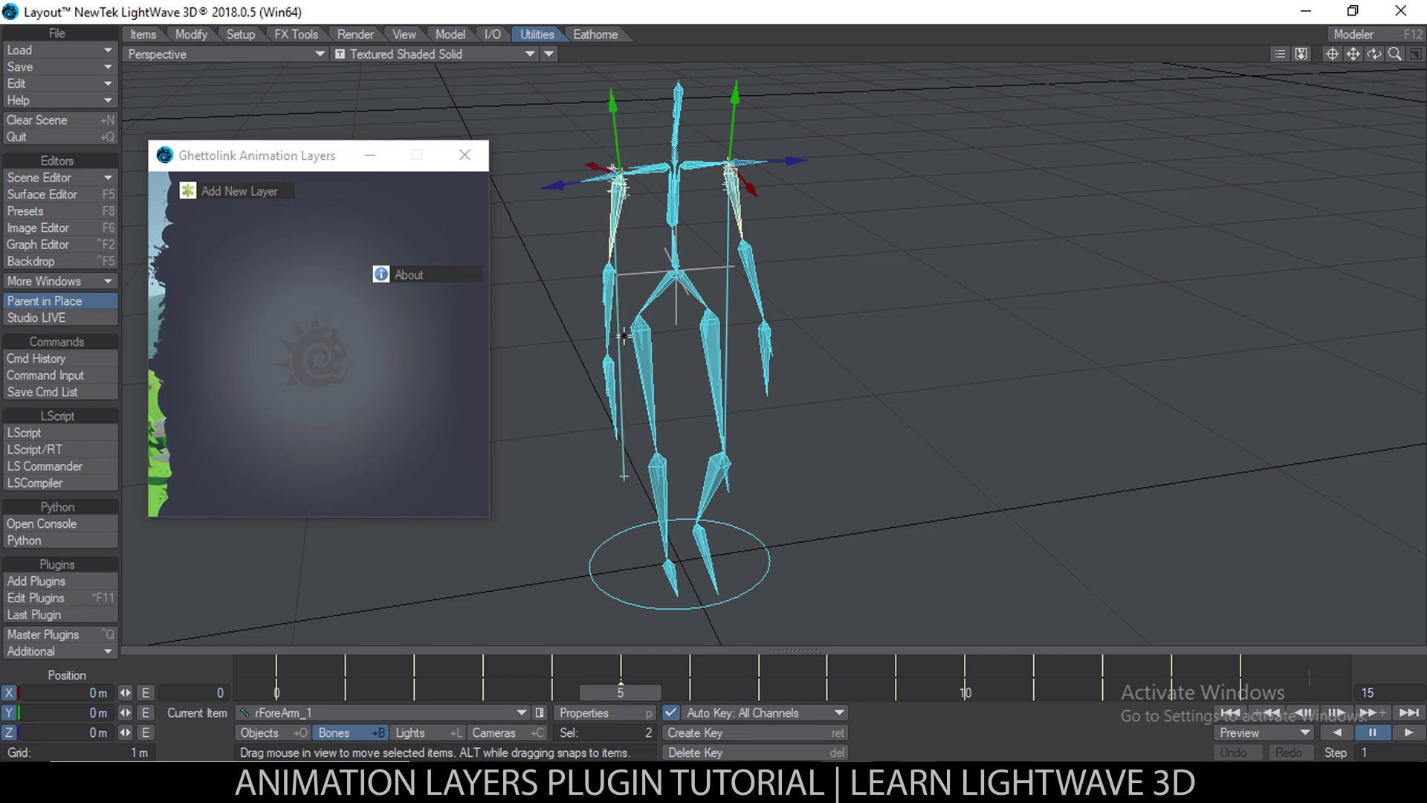
shift+click(613, 368)
shift+click(776, 341)
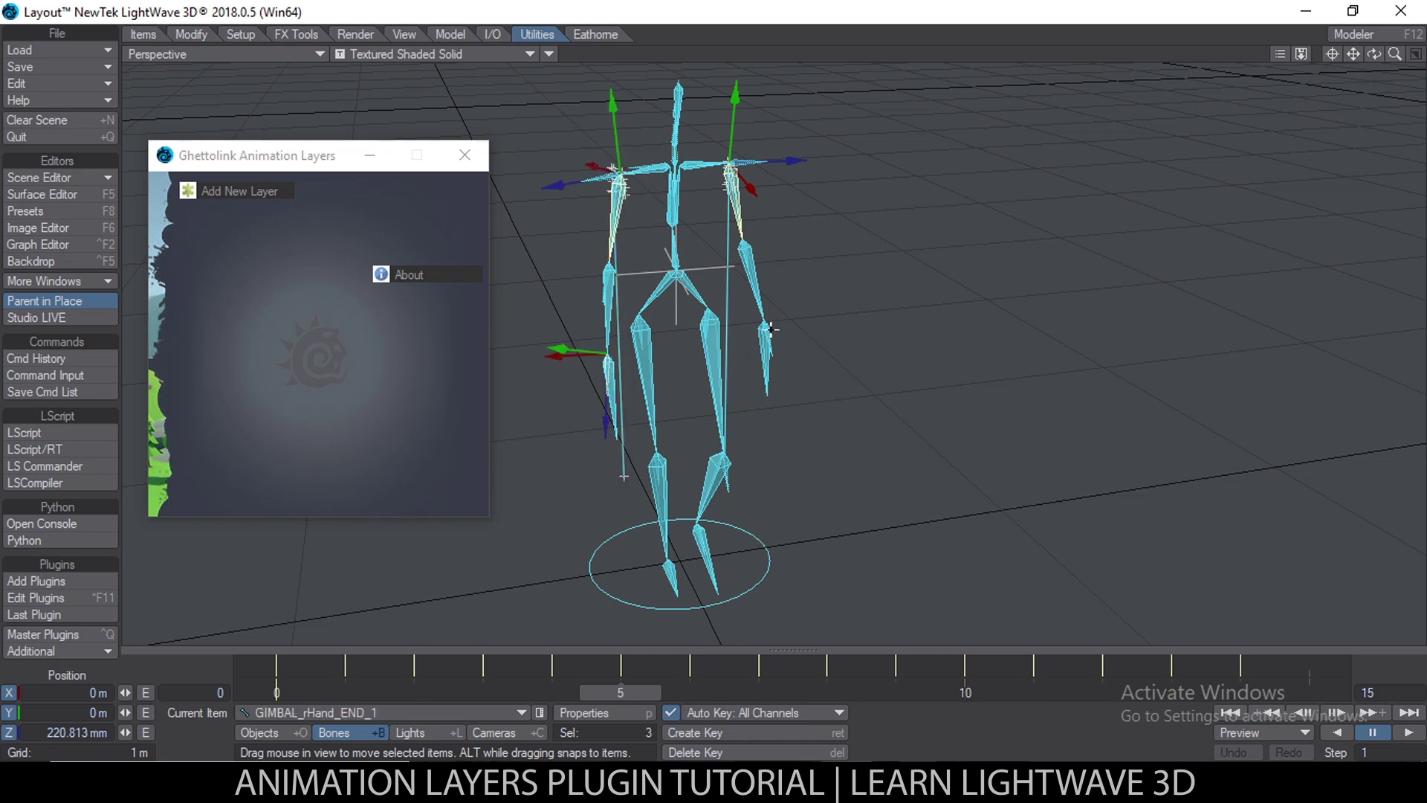
shift+click(769, 329)
shift+click(742, 253)
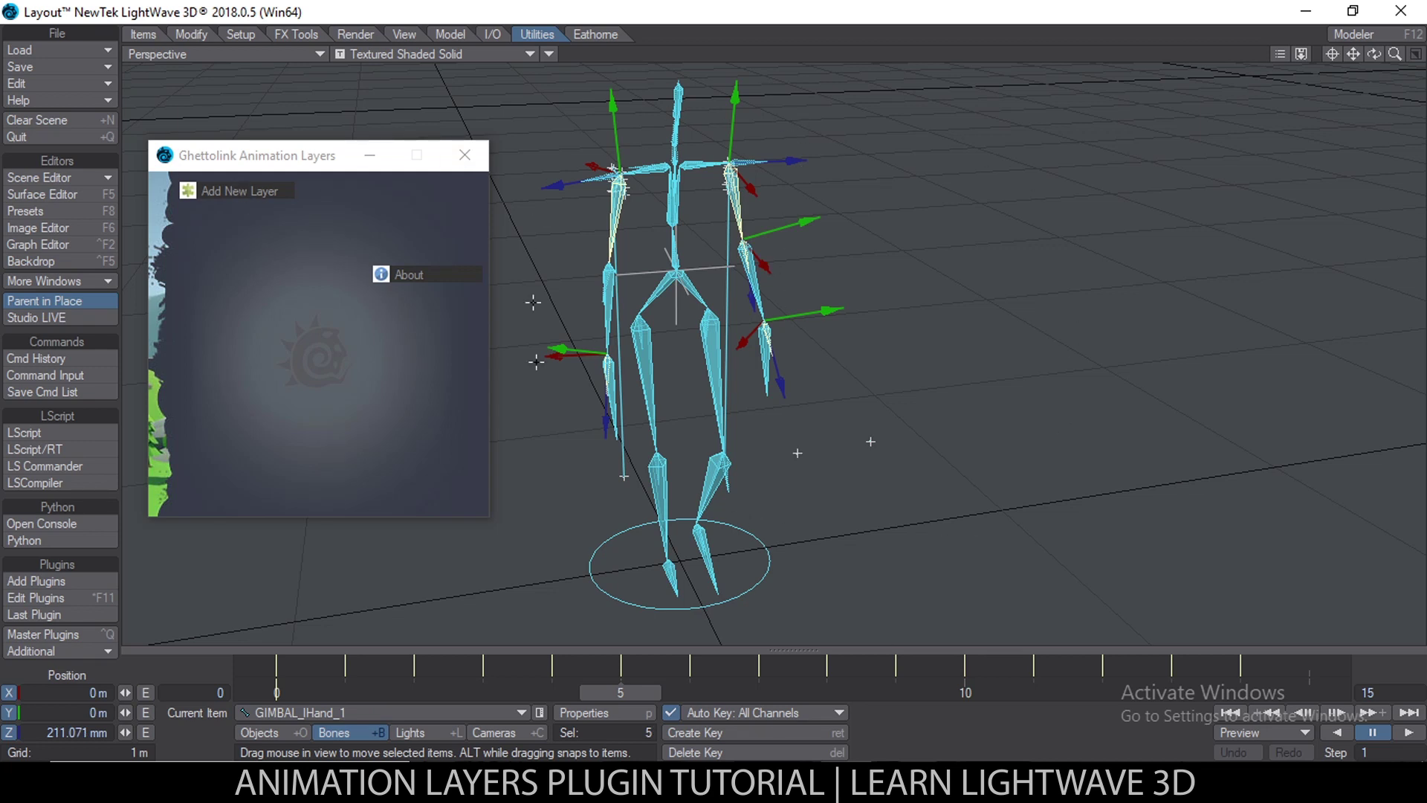
Select the BVH_Mocap_Master_1 object, go to frame 2 and start a new animation layer covering Selected items + Children
click(620, 535)
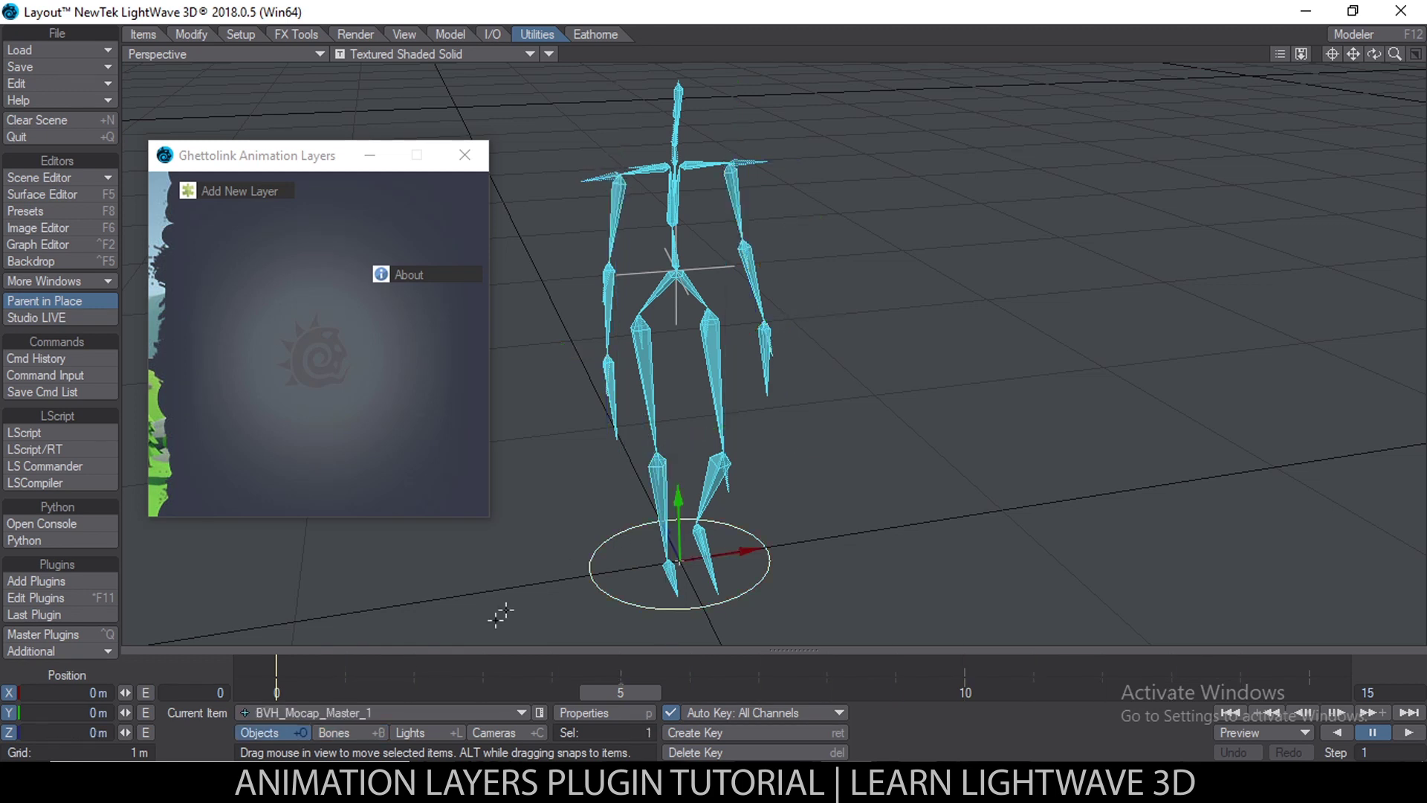
drag(621, 692, 413, 692)
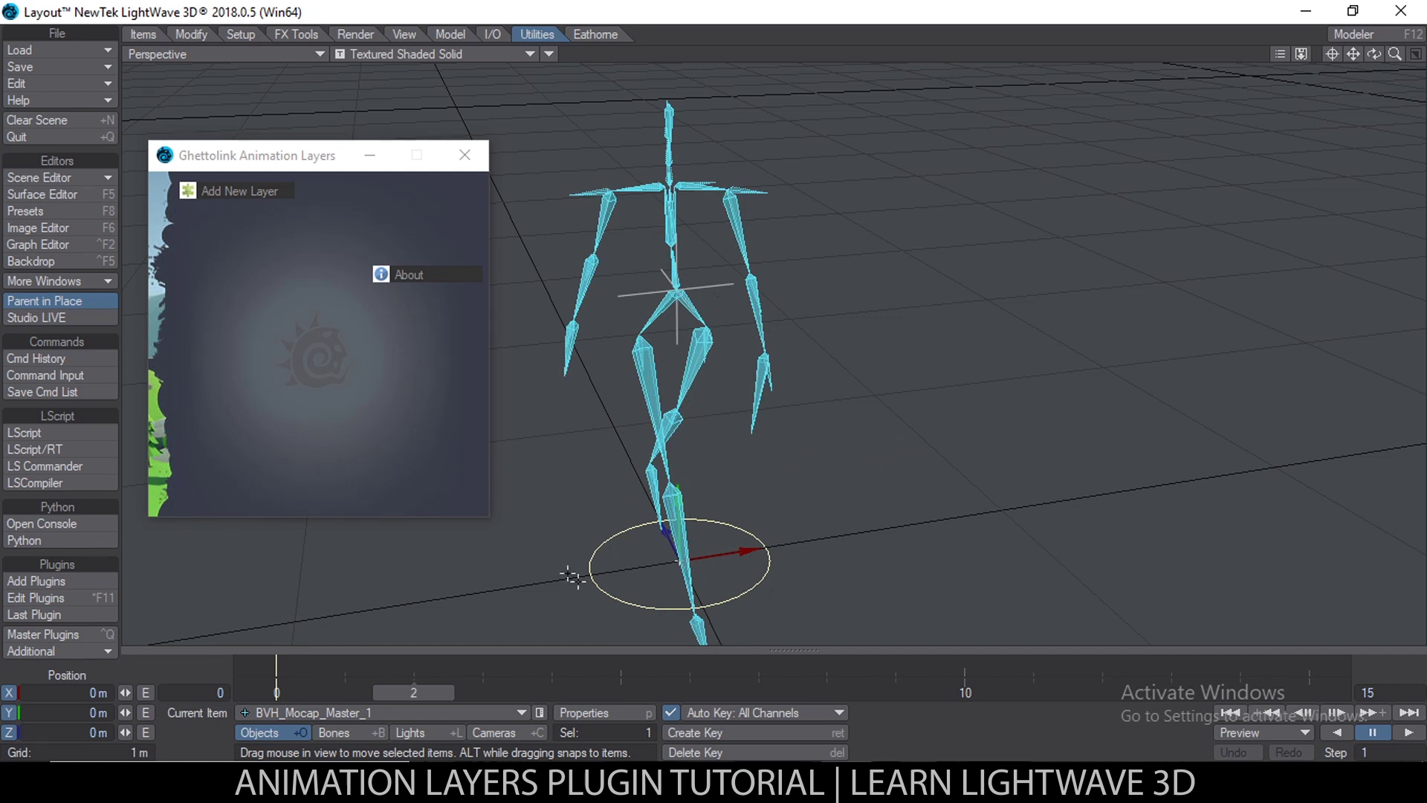
click(252, 191)
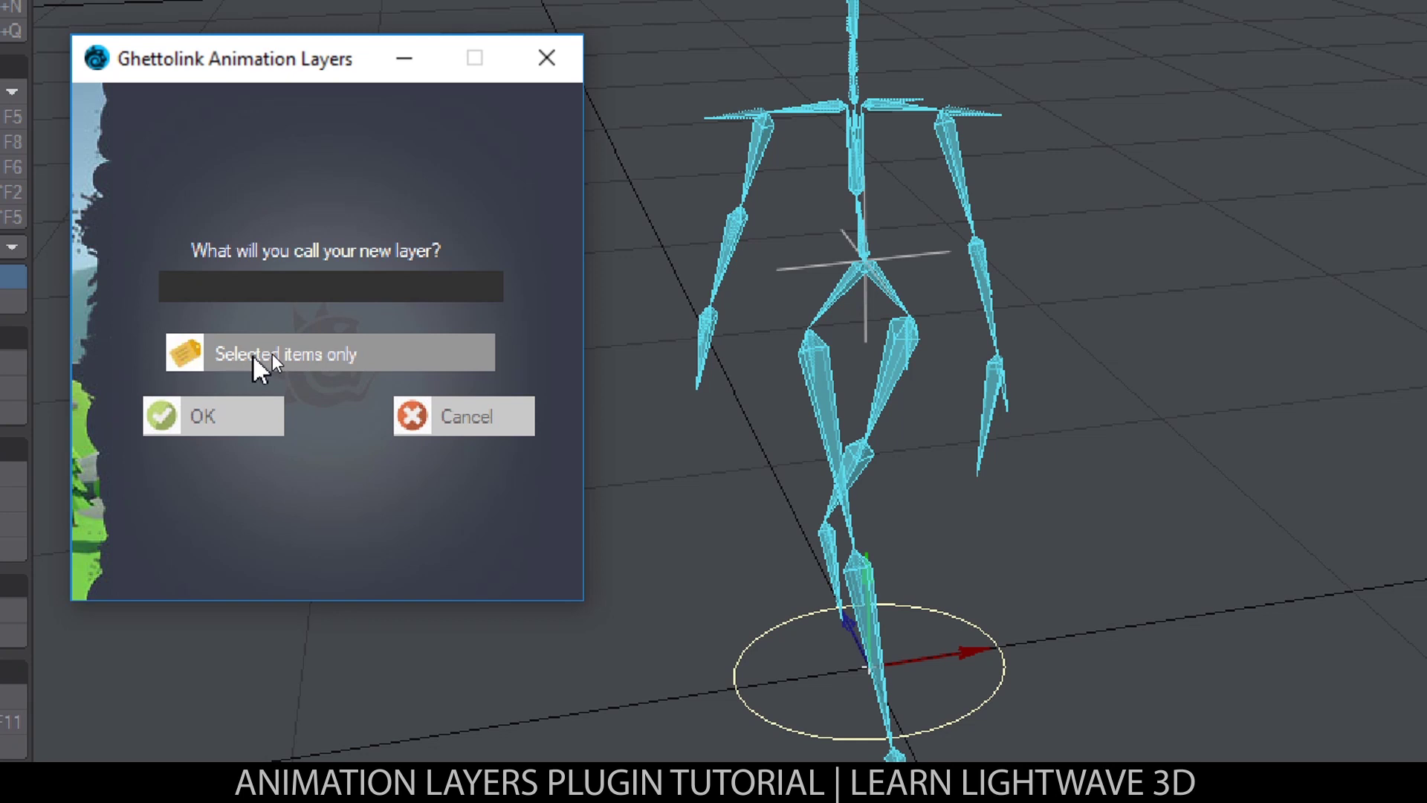
click(318, 354)
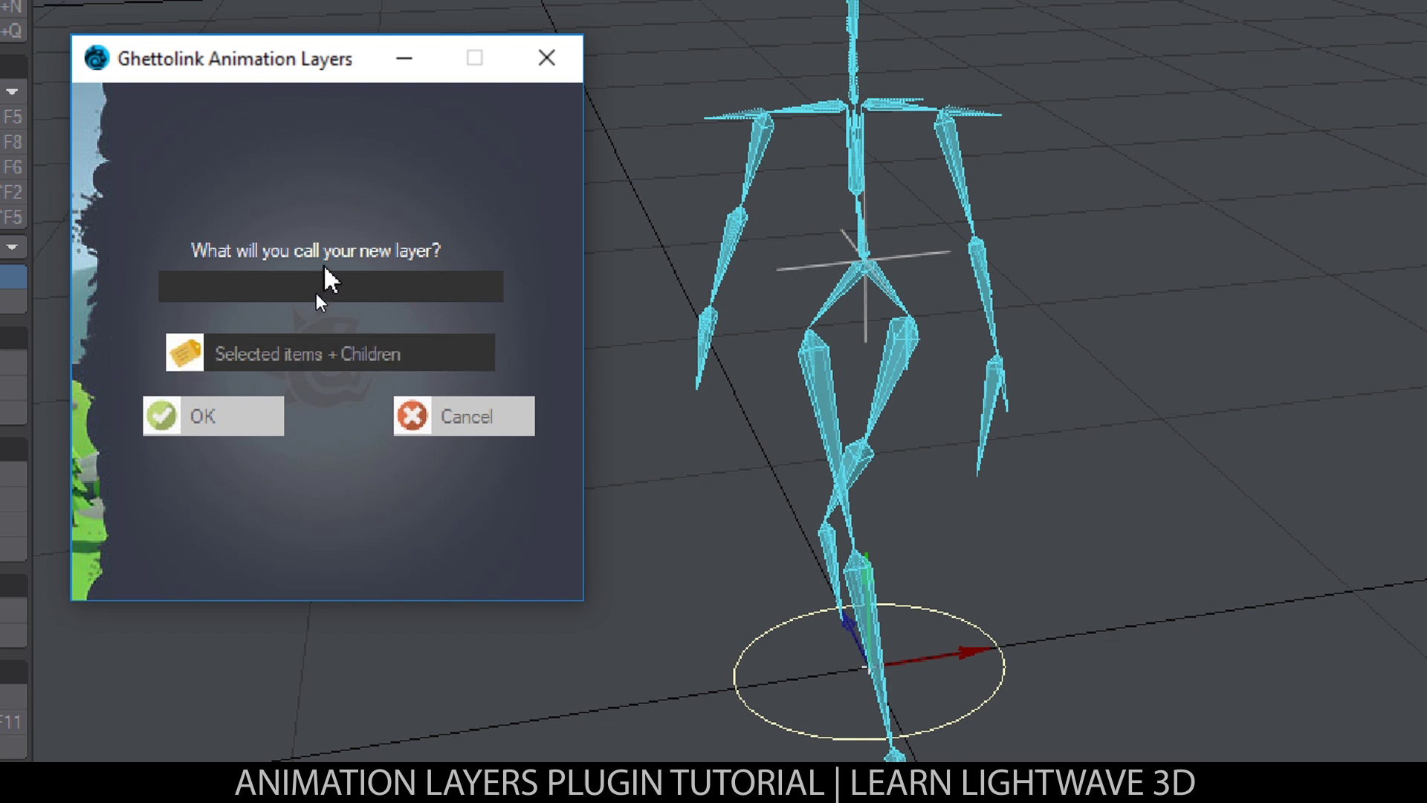
Name the new layer "walk cycle" and create it
text(layer1)
key(BackSpace)
key(BackSpace)
key(BackSpace)
key(BackSpace)
key(BackSpace)
key(BackSpace)
text(walk cycle)
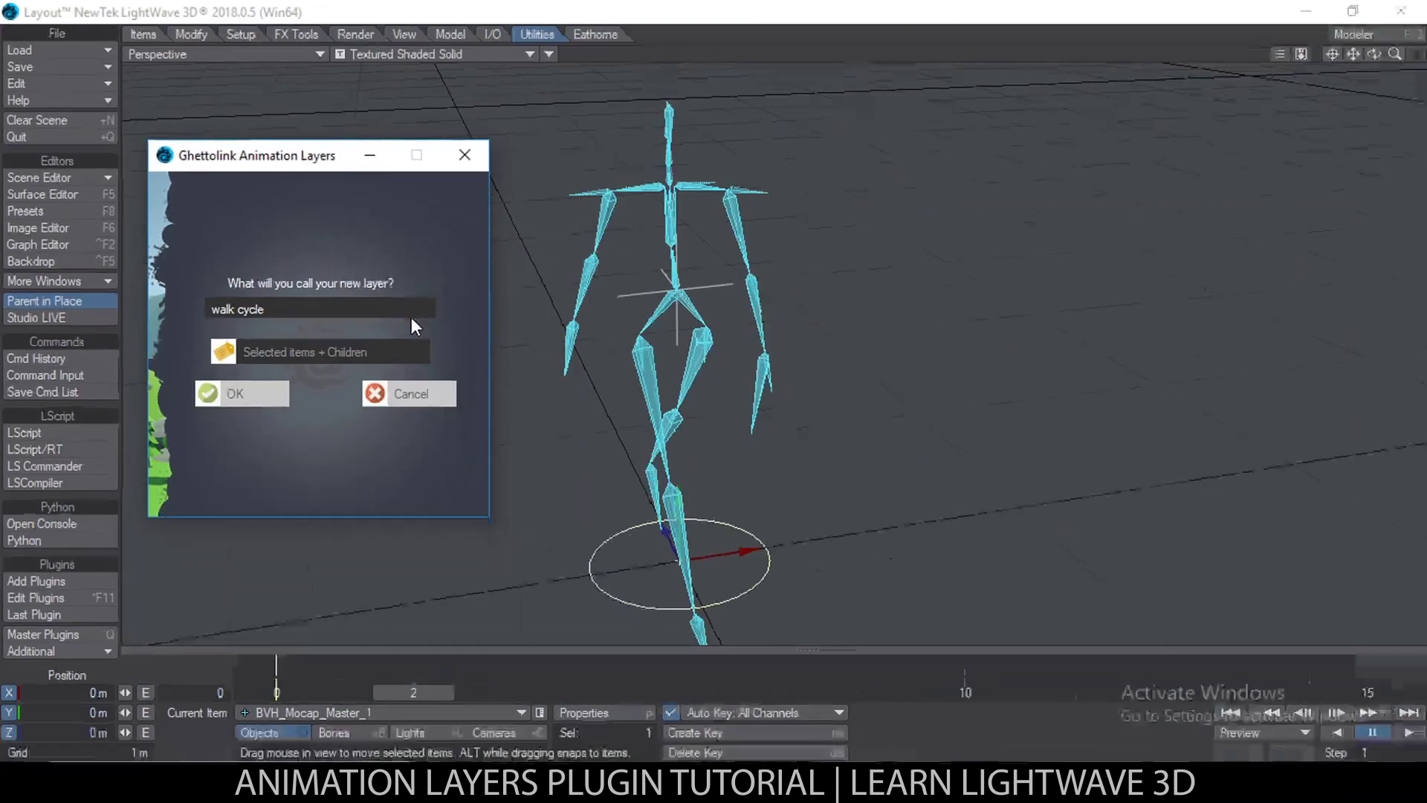
click(247, 392)
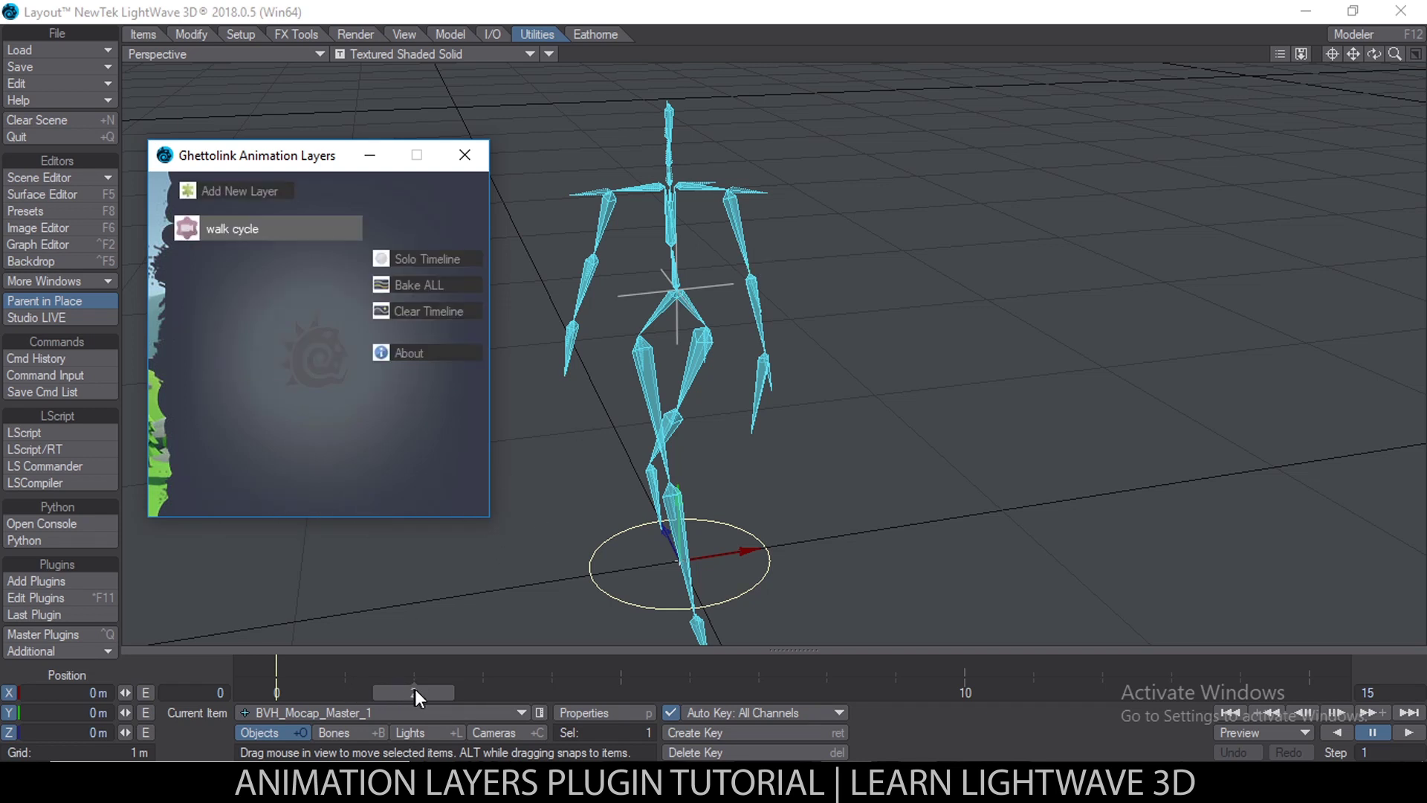
Scrub through the timeline and inspect the hip, left shin and left forearm for remaining keyframes and motion
drag(421, 691, 351, 690)
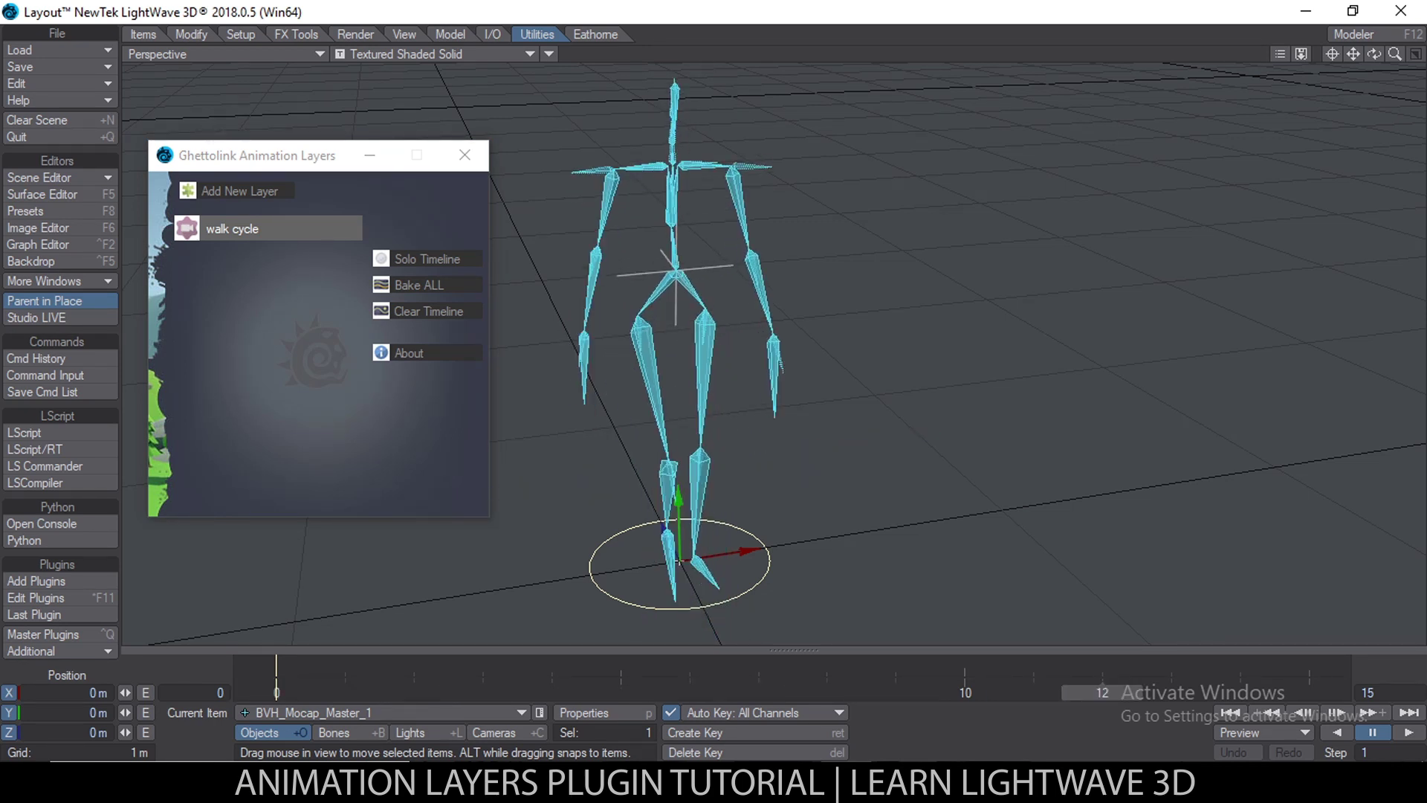
drag(1102, 692, 758, 692)
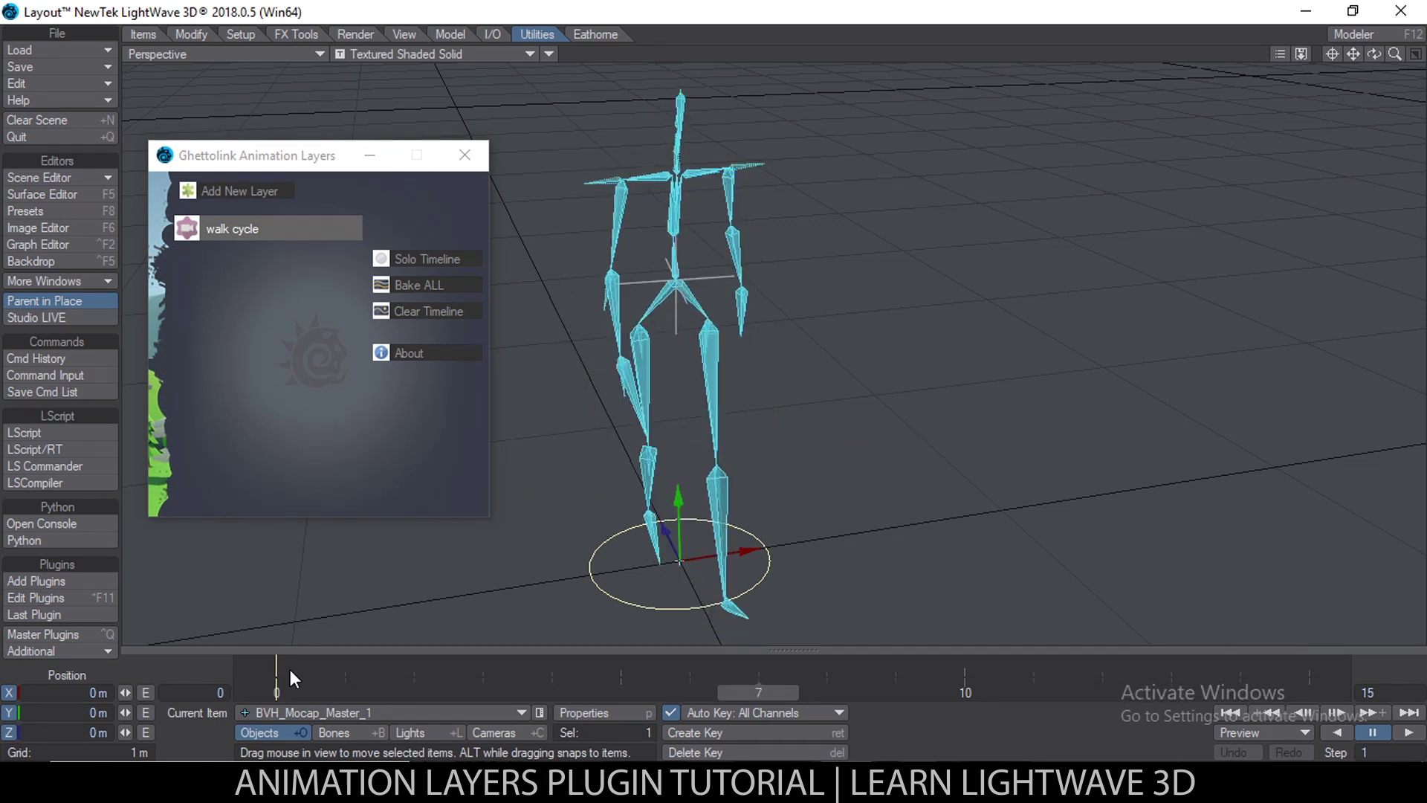
click(714, 331)
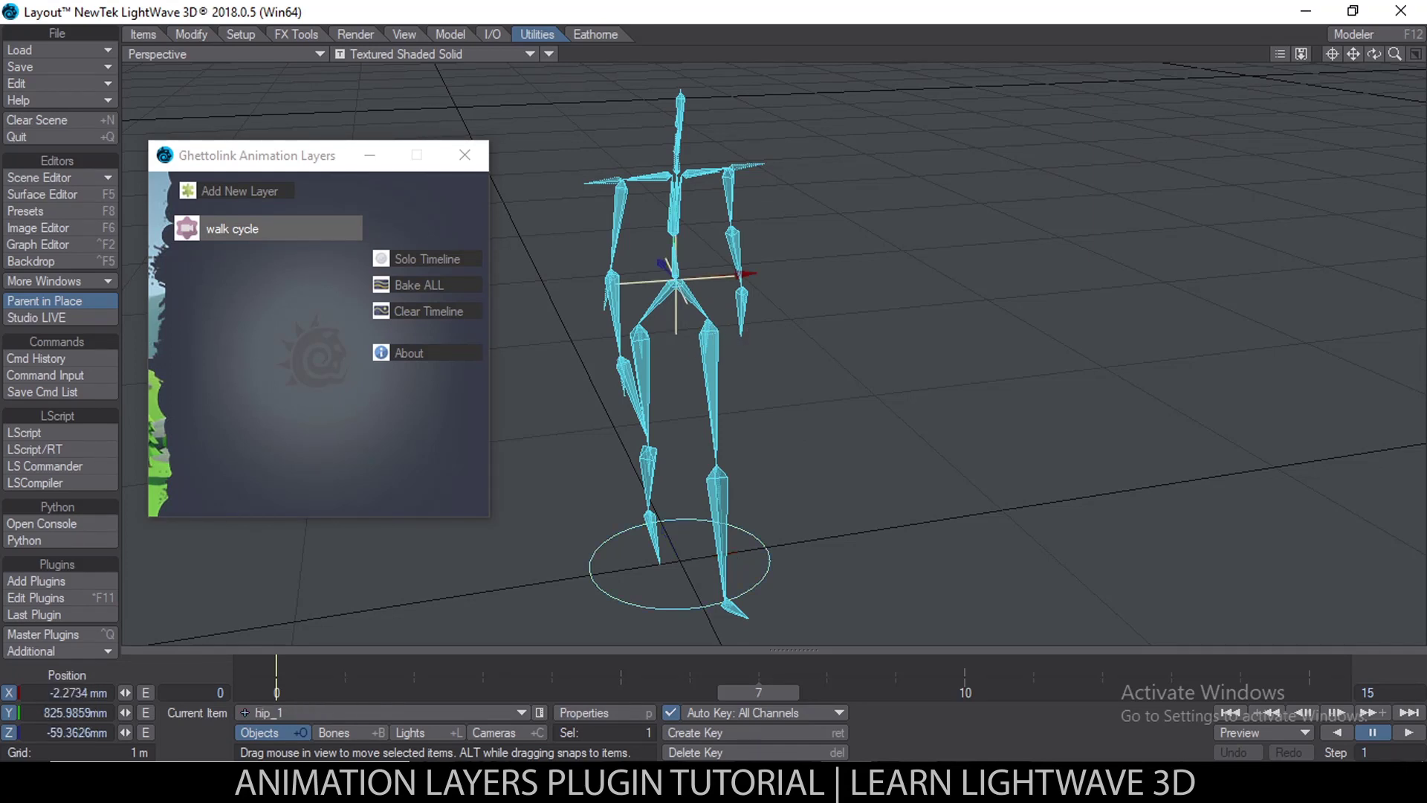
click(710, 339)
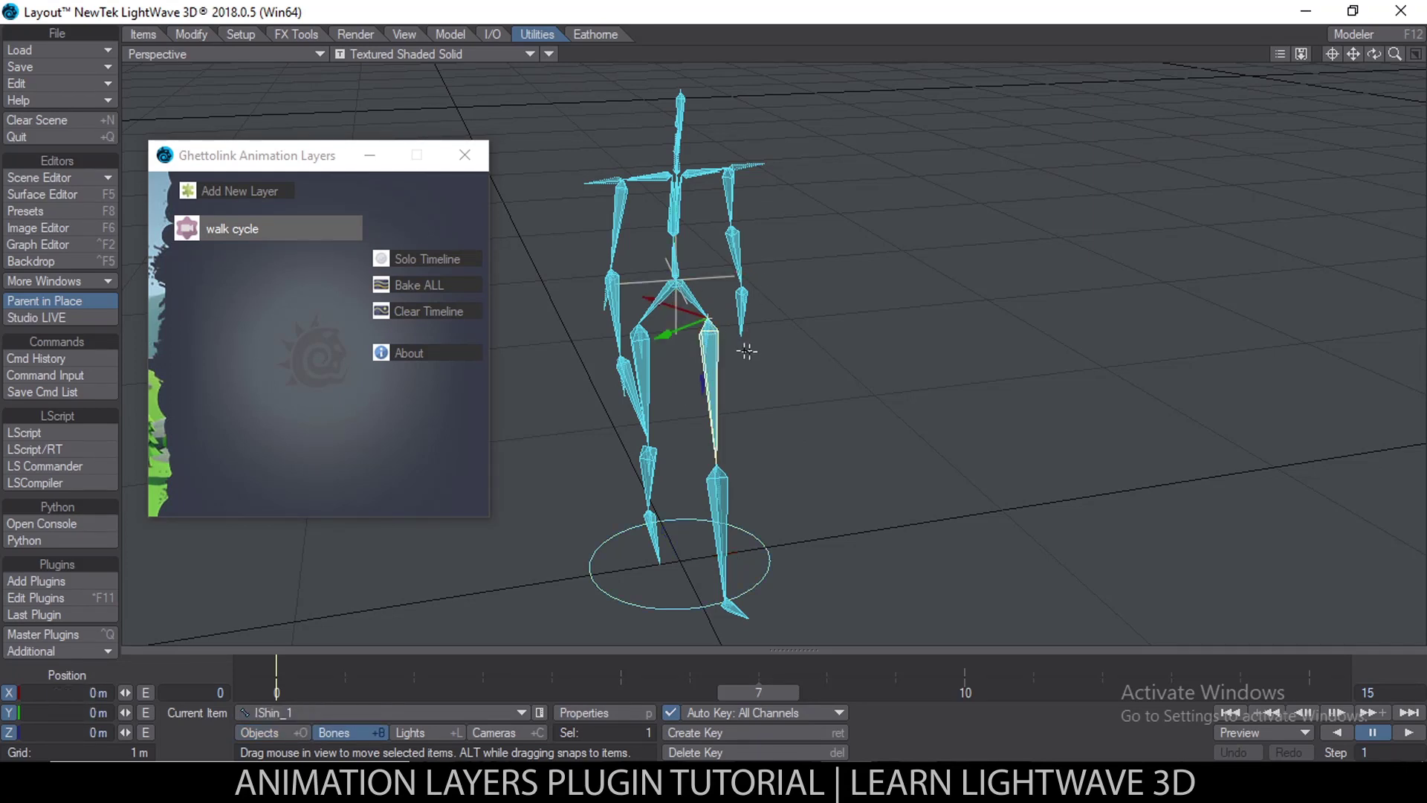
drag(510, 695, 759, 694)
alt+drag(714, 350, 672, 331)
key(y)
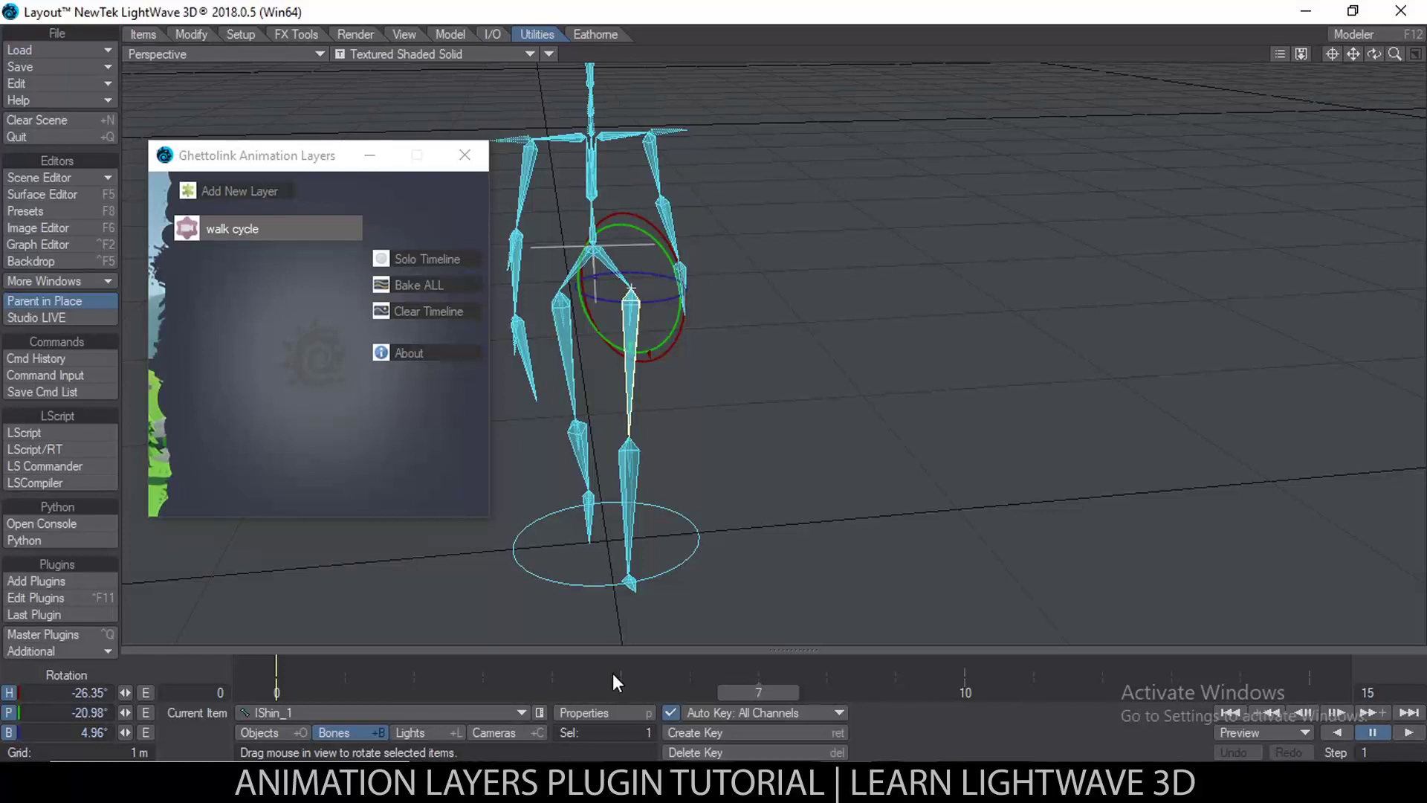
drag(612, 677, 646, 675)
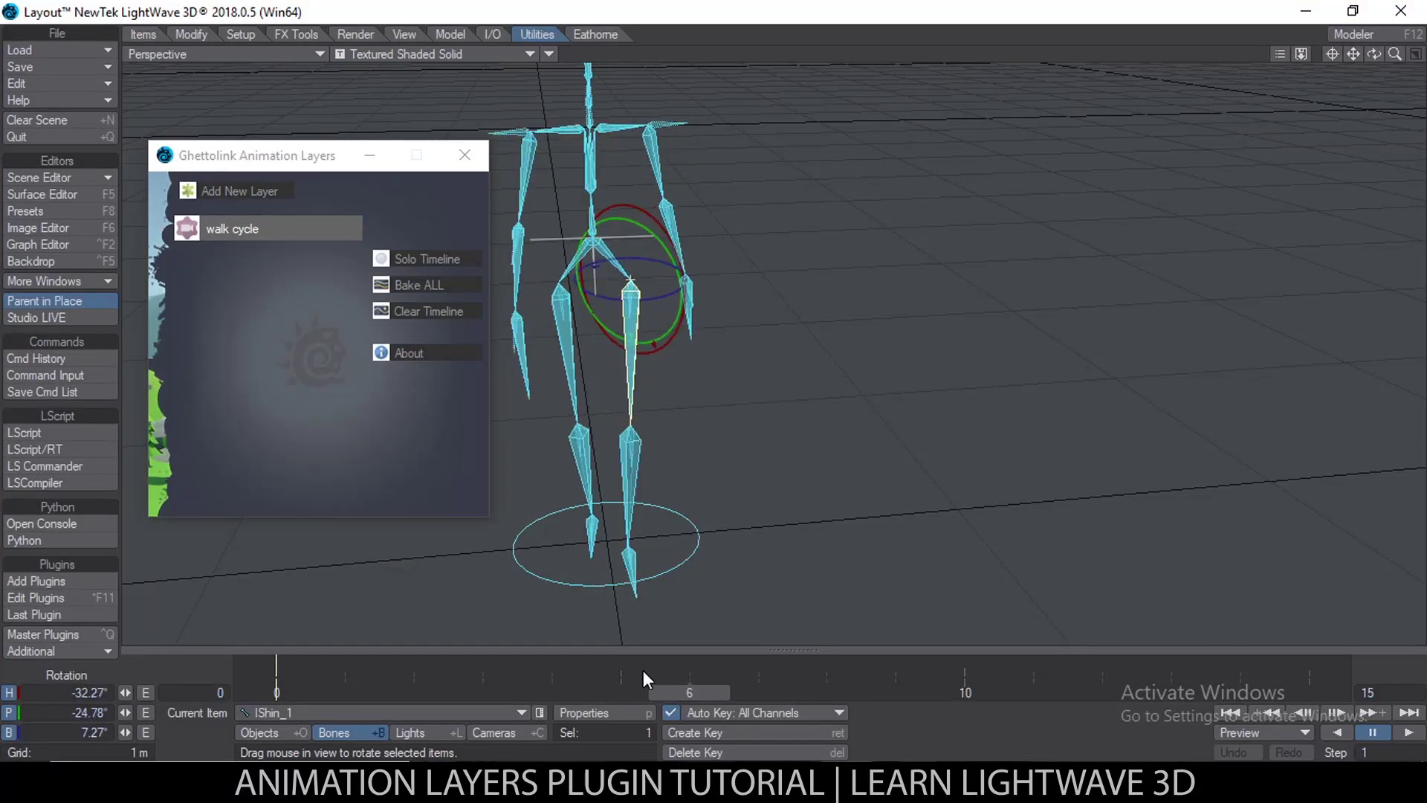
click(651, 135)
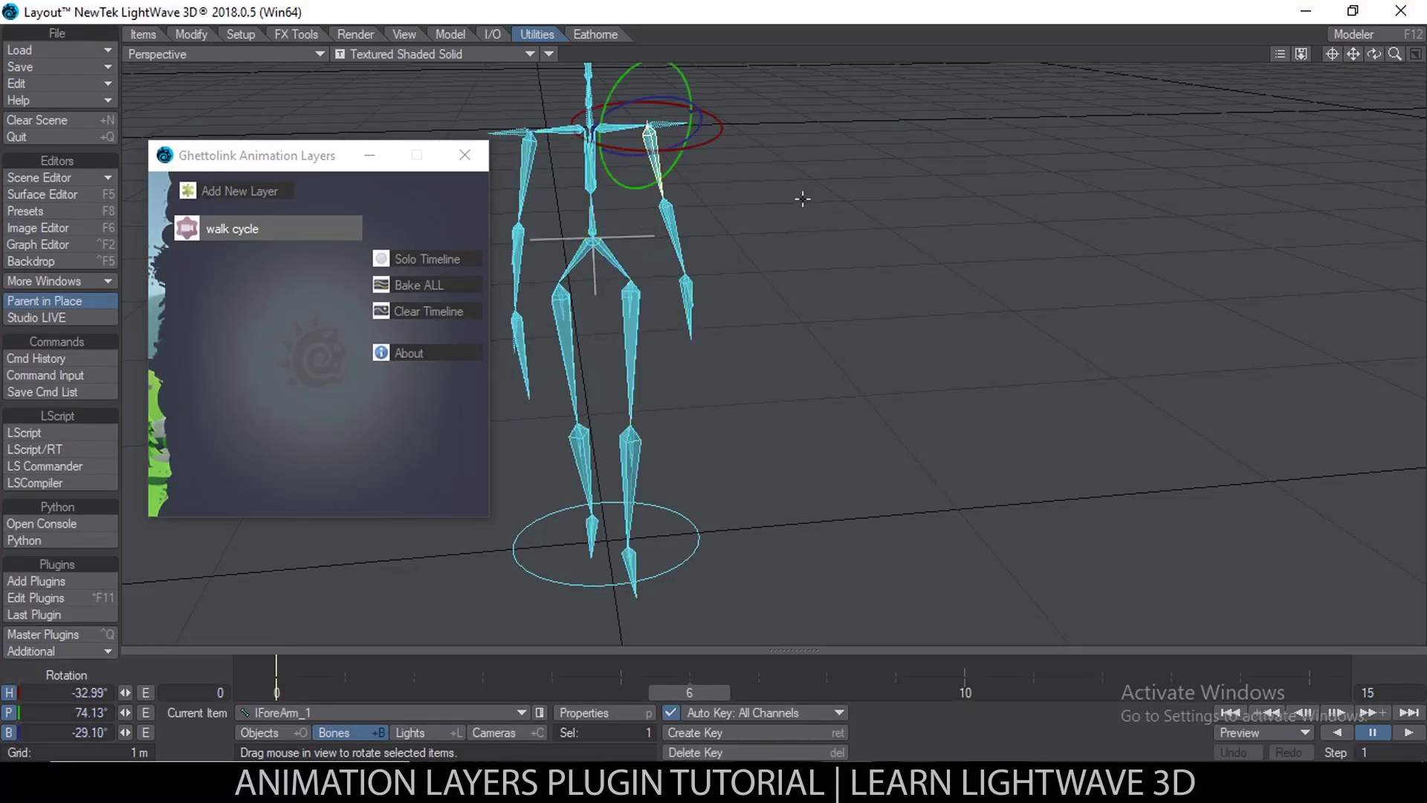
At frame 3, rotate the left forearm bone lForeArm_1 outward to about 22.13° pitch and -18.94° heading
scroll(803, 198, down, 5)
alt+drag(801, 199, 747, 201)
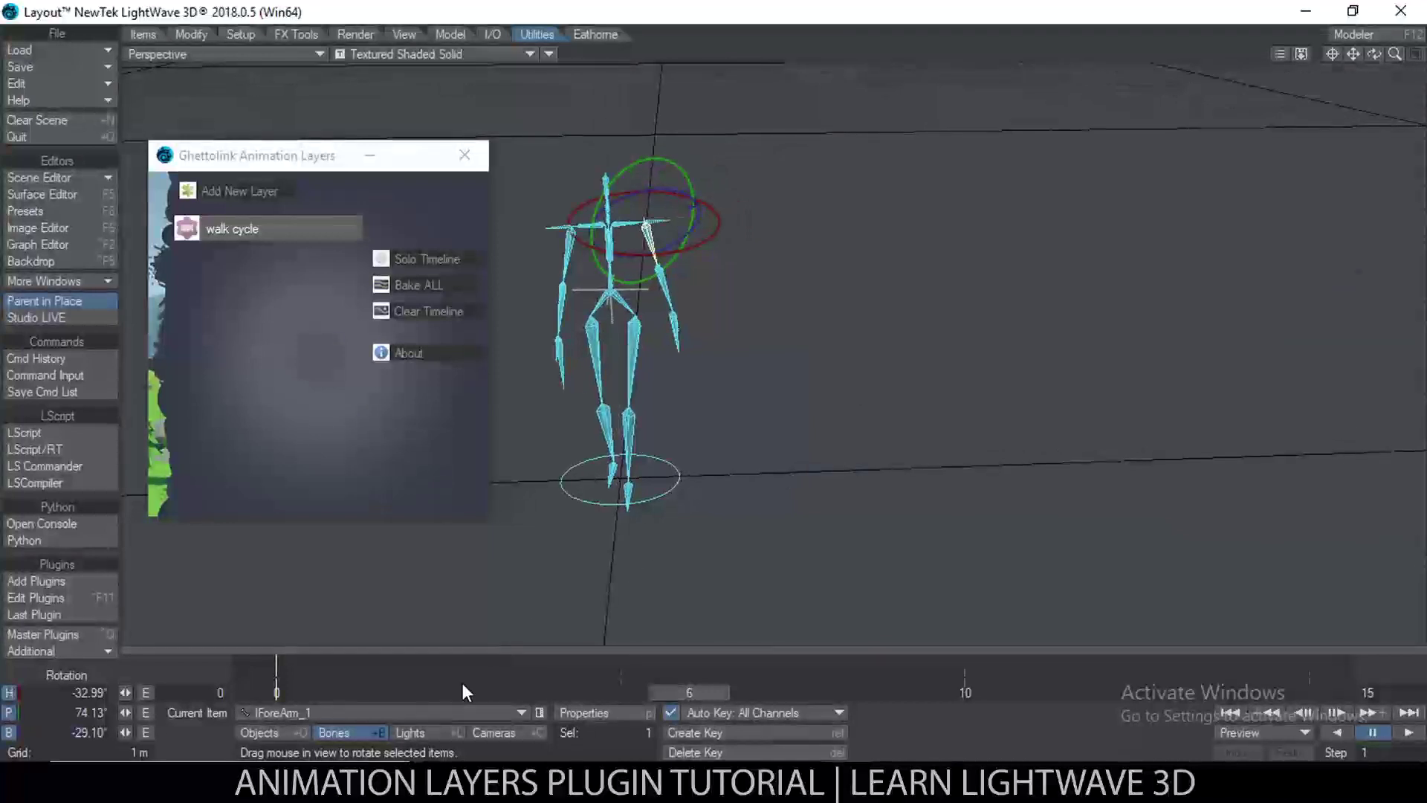
mouse_move(488, 691)
mouse_down()
mouse_move(413, 691)
mouse_move(483, 692)
mouse_up()
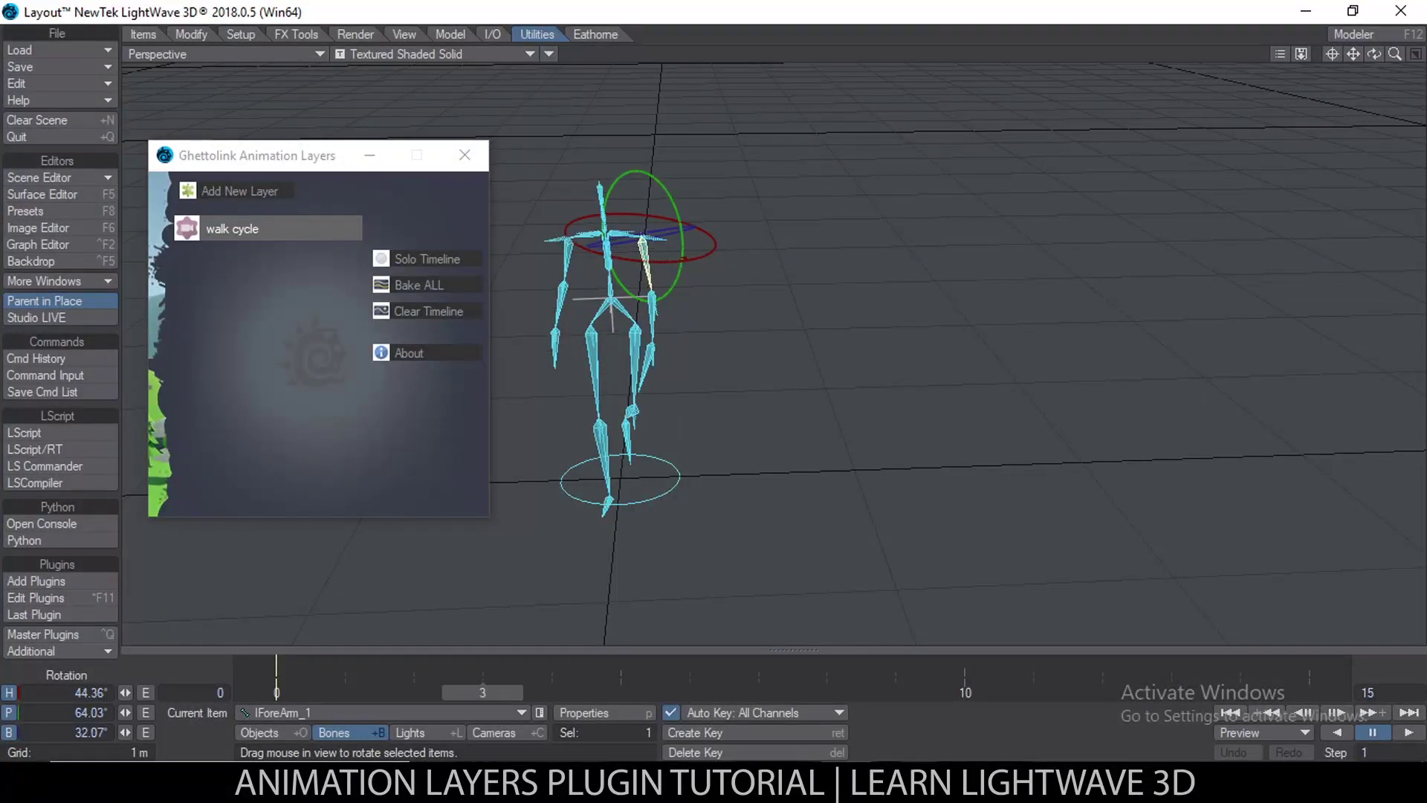
drag(639, 177, 673, 191)
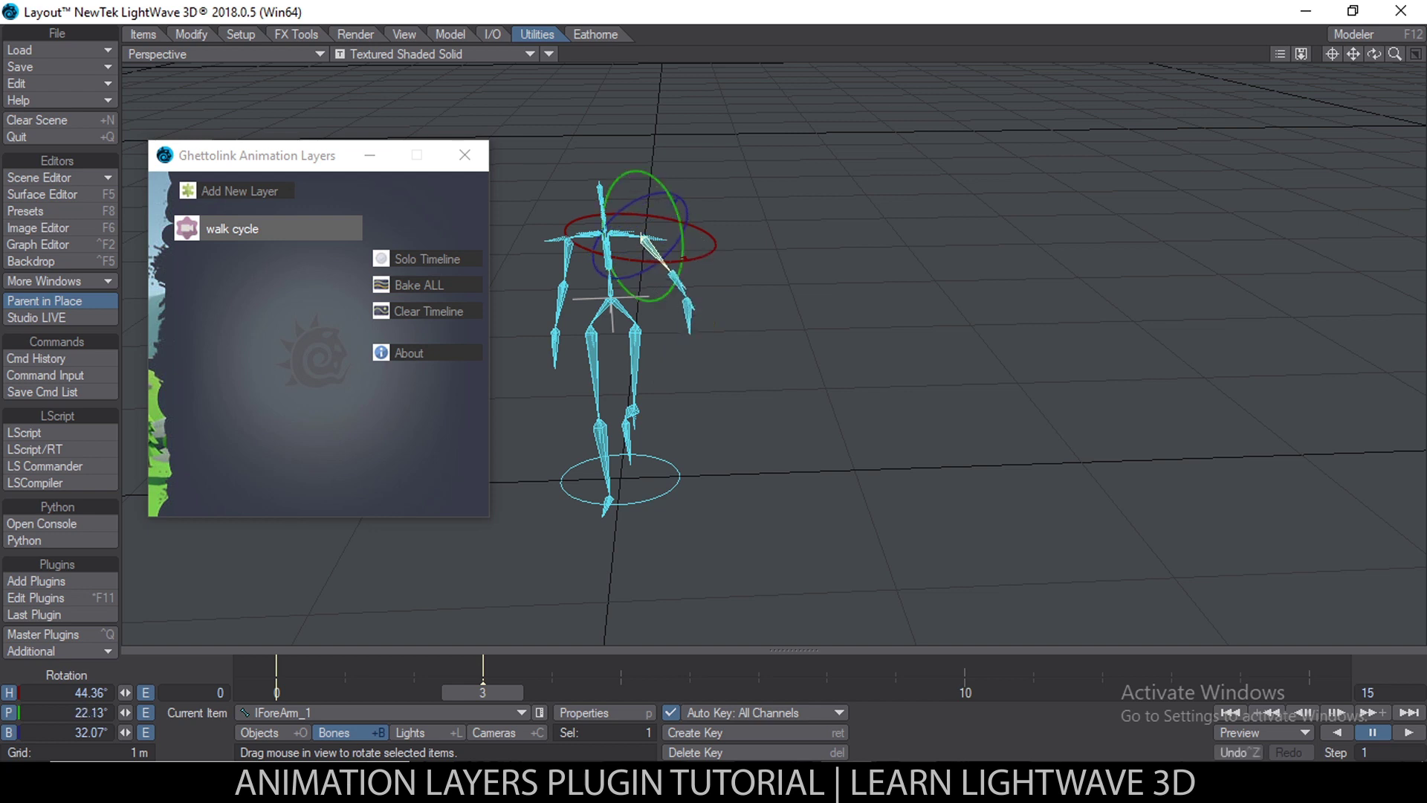
drag(703, 250, 746, 236)
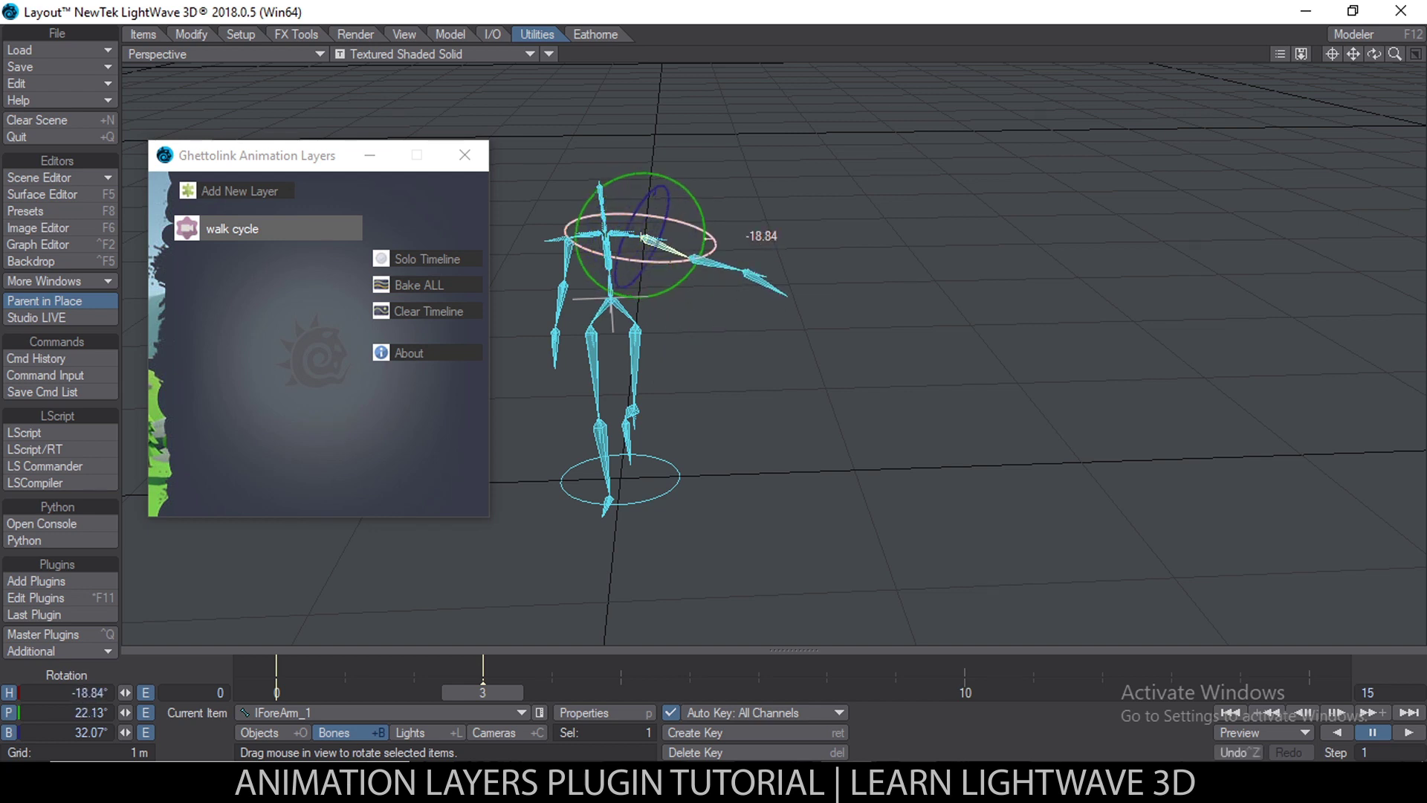
Rotate the right forearm bone rForeArm_1 outward at frame 3 to about 28.13° pitch and 24.77° heading
alt+drag(651, 292, 684, 252)
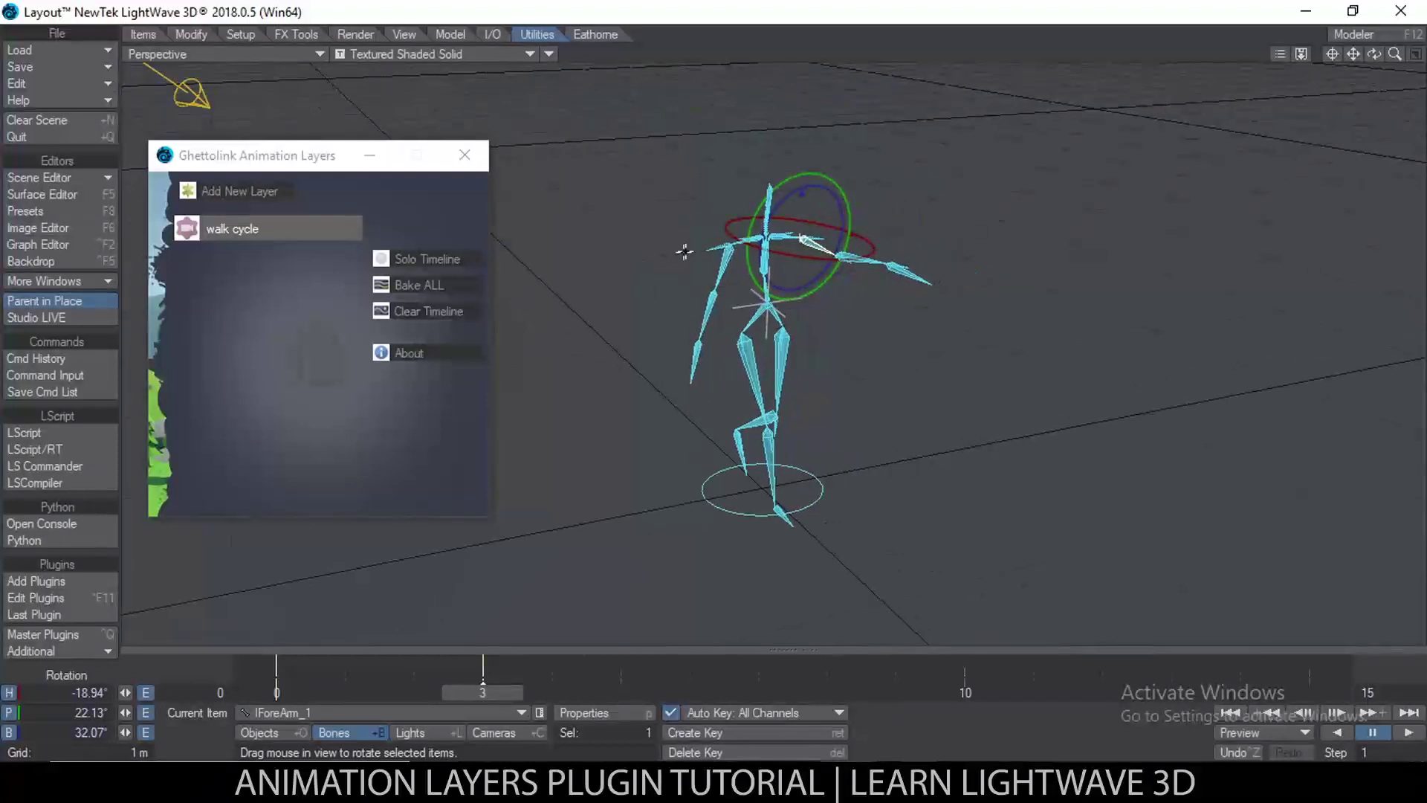
click(729, 249)
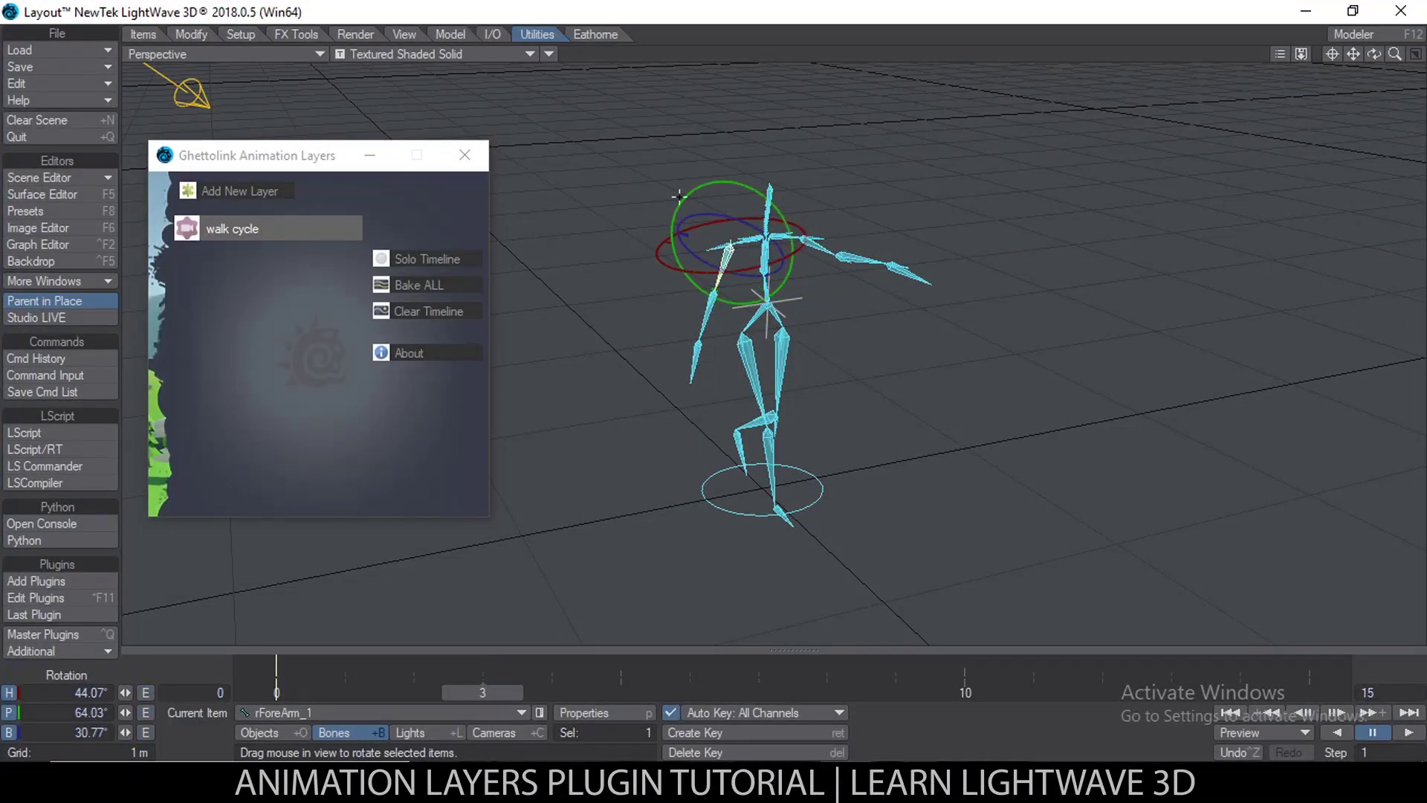
drag(677, 196, 639, 291)
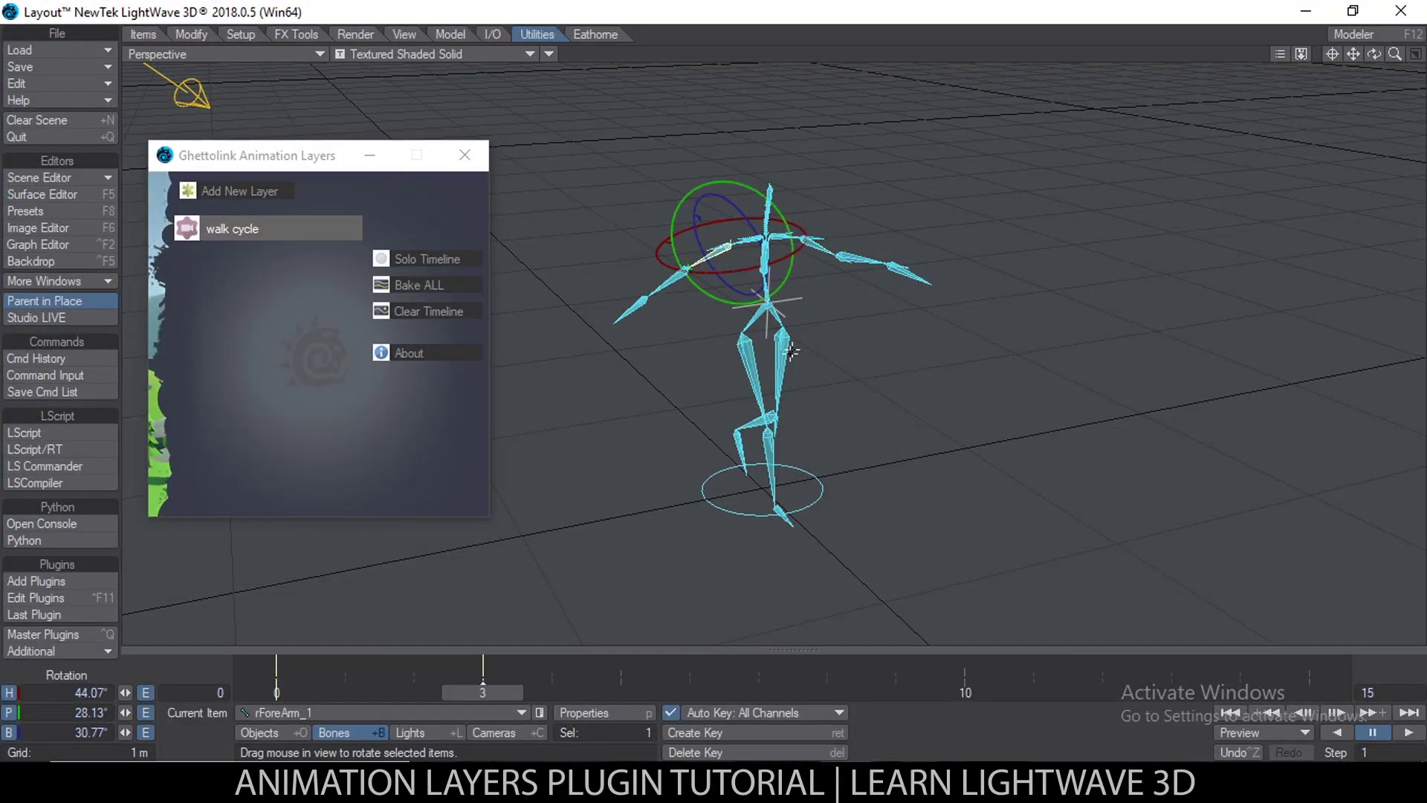
alt+drag(791, 351, 743, 242)
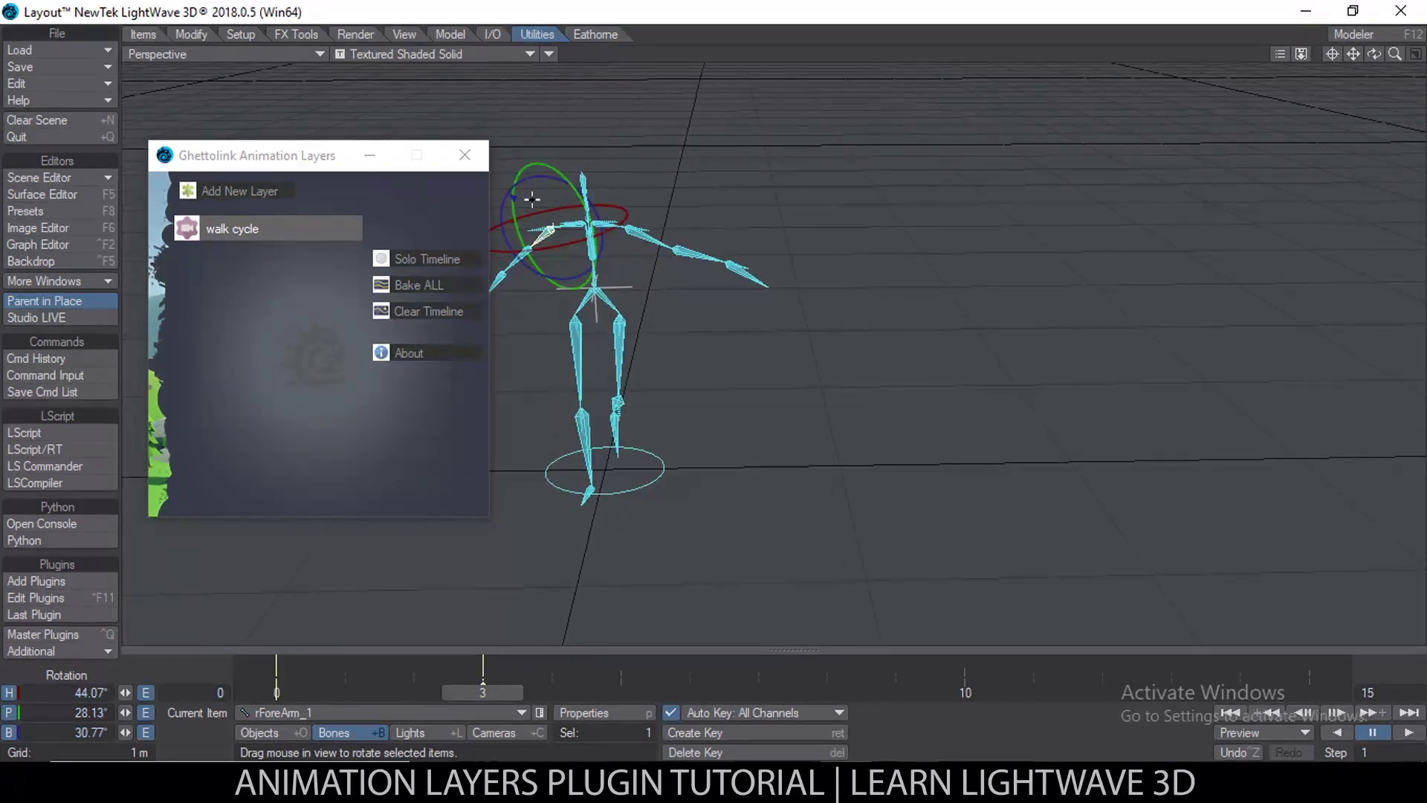
drag(532, 205, 497, 211)
Scrub the timeline to review the edited arm pose, and inspect the hip and left forearm for keyframes at frame 3
click(1336, 53)
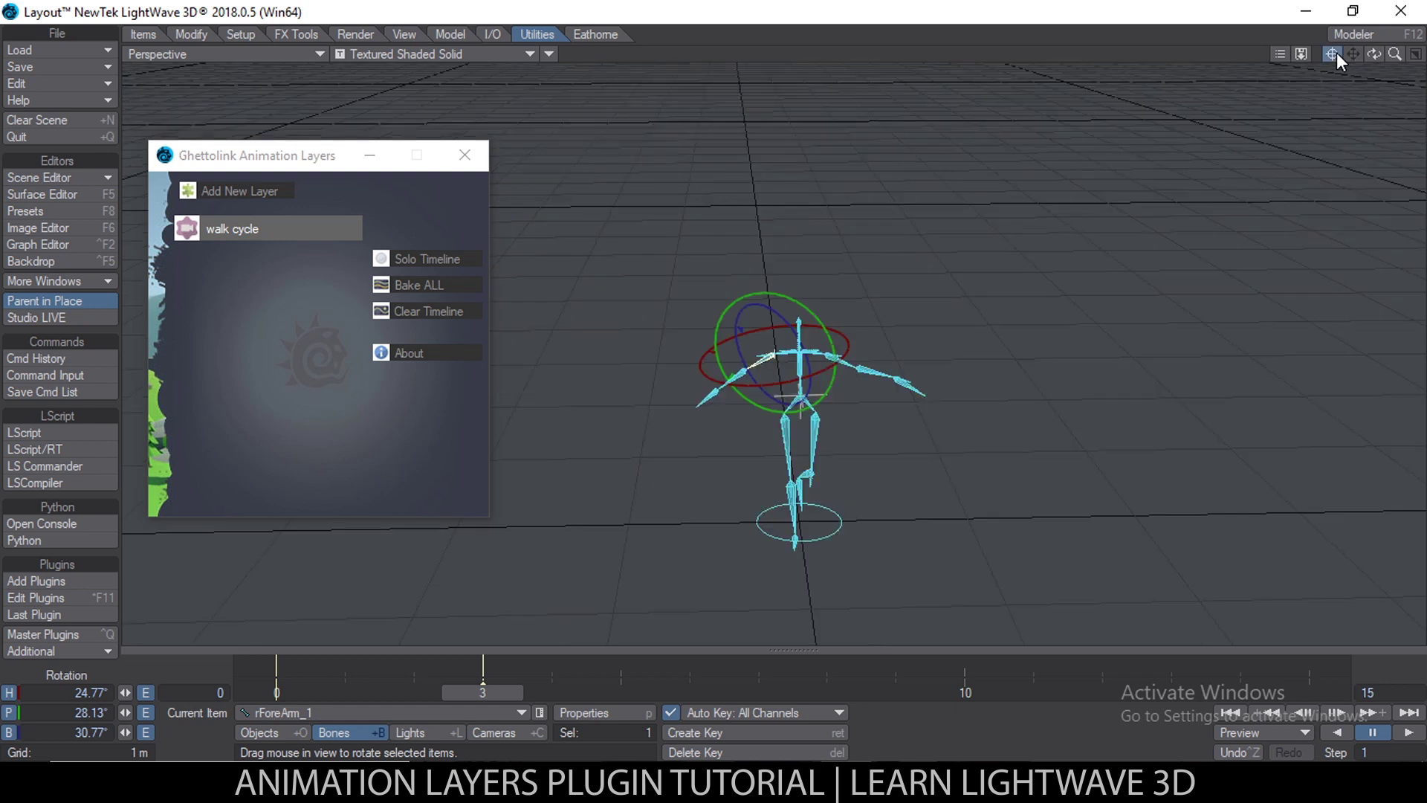
ctrl+alt+drag(872, 456, 856, 485)
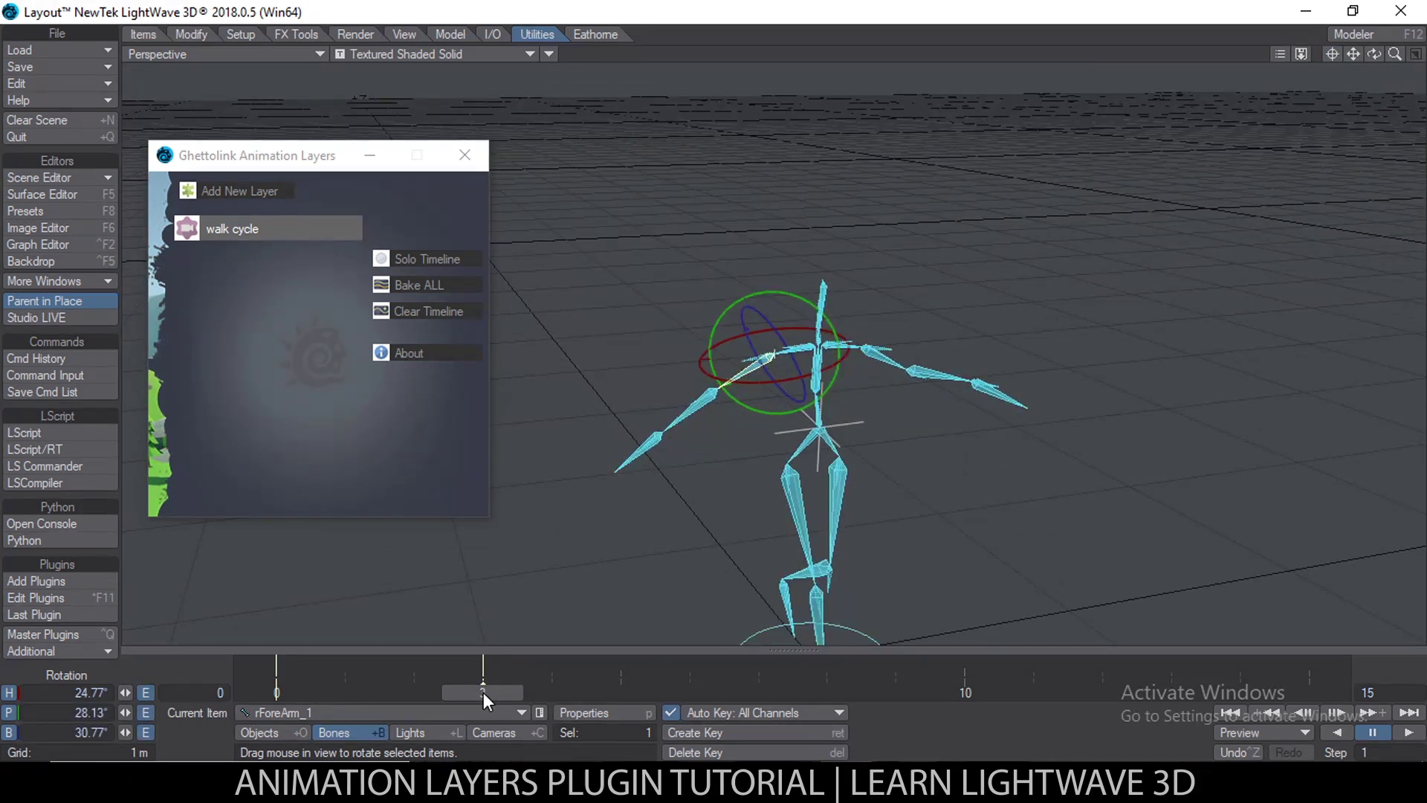
drag(484, 693, 895, 693)
click(253, 731)
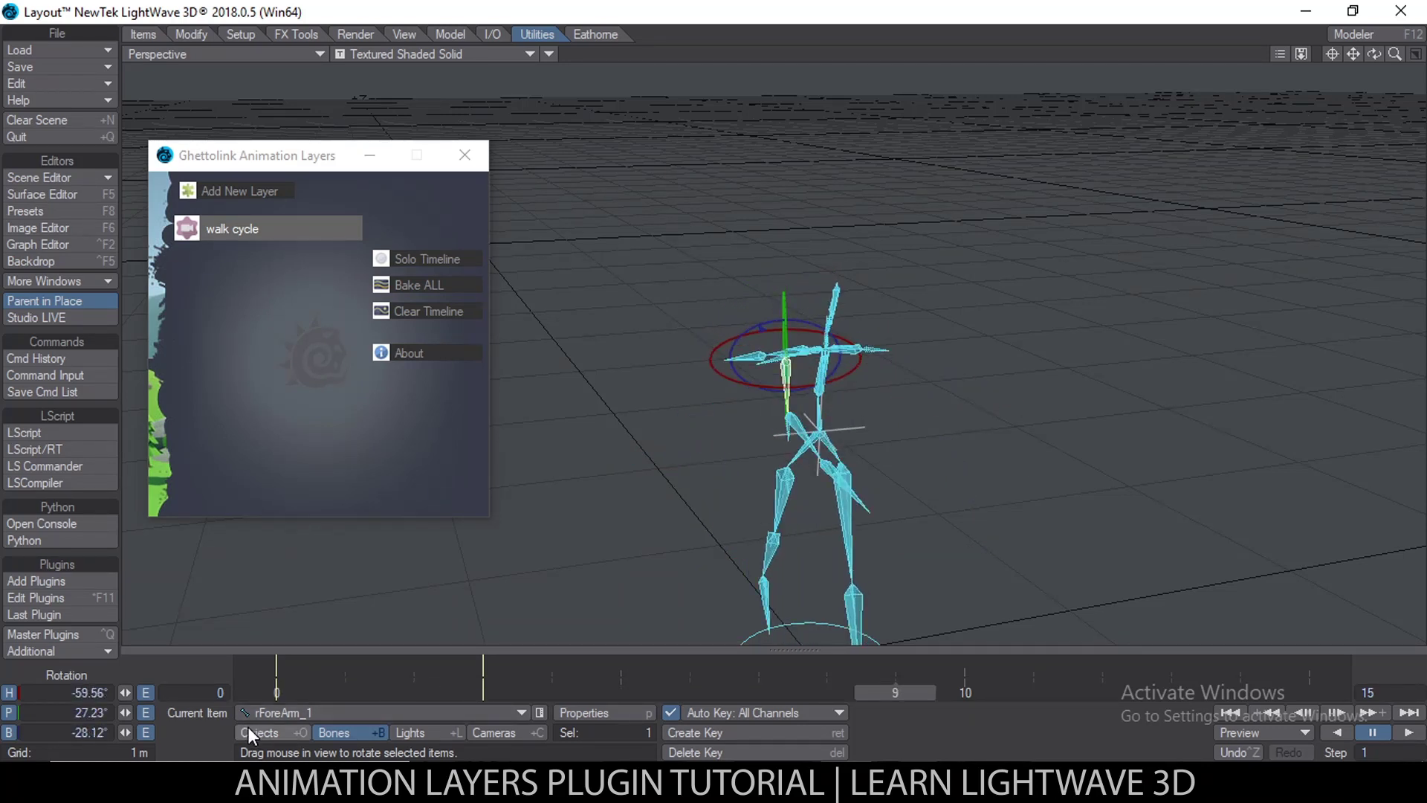
key(t)
alt+drag(853, 391, 695, 372)
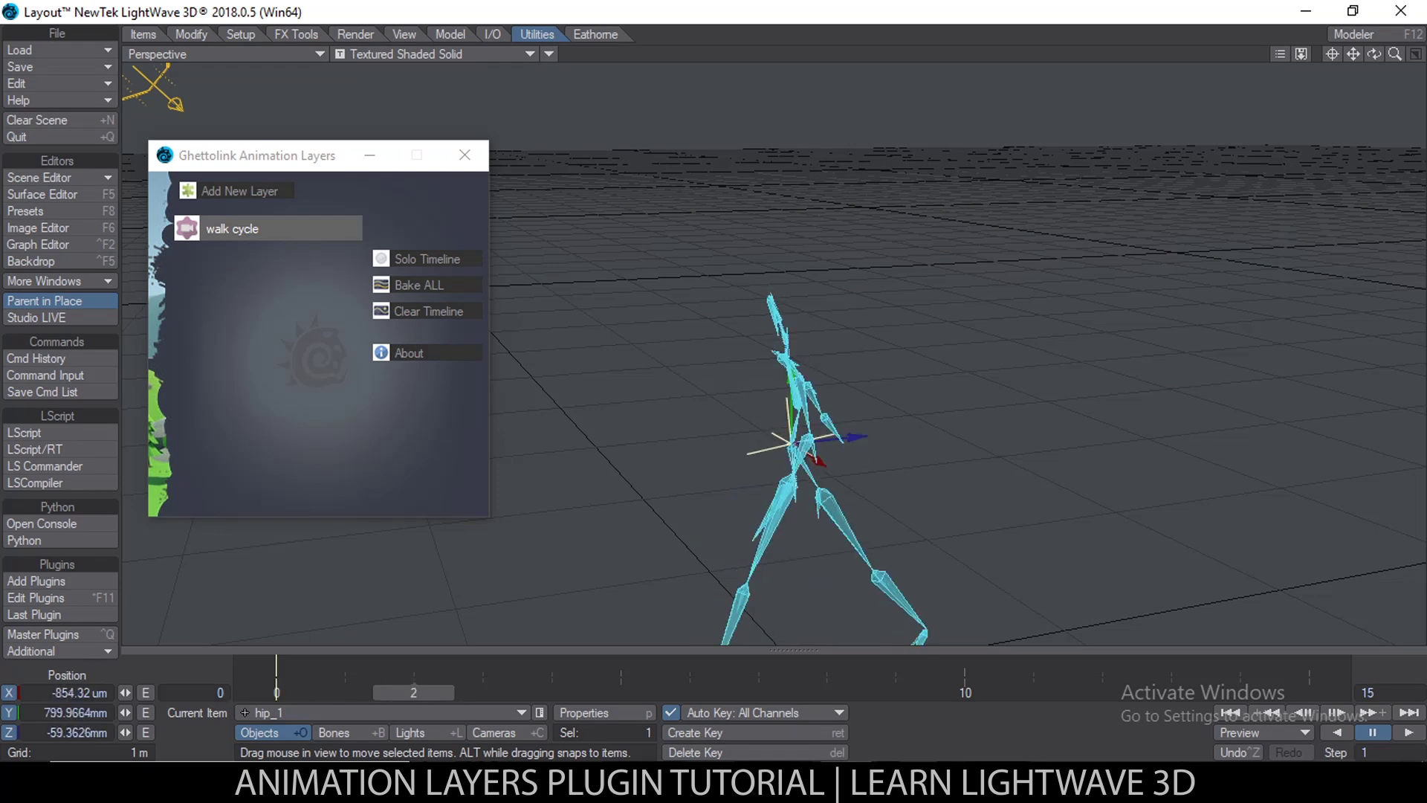
drag(414, 693, 483, 692)
alt+drag(989, 400, 740, 433)
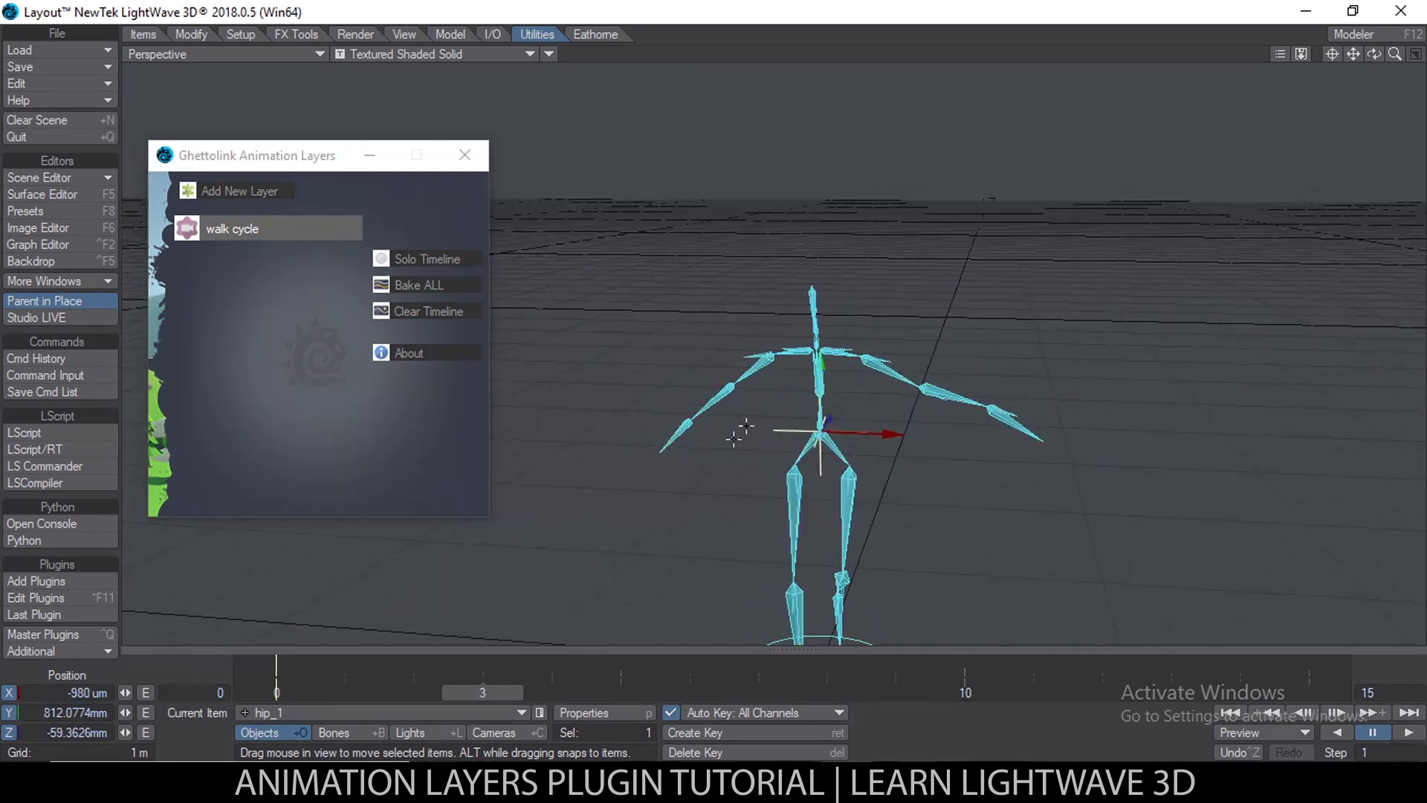
click(866, 356)
key(y)
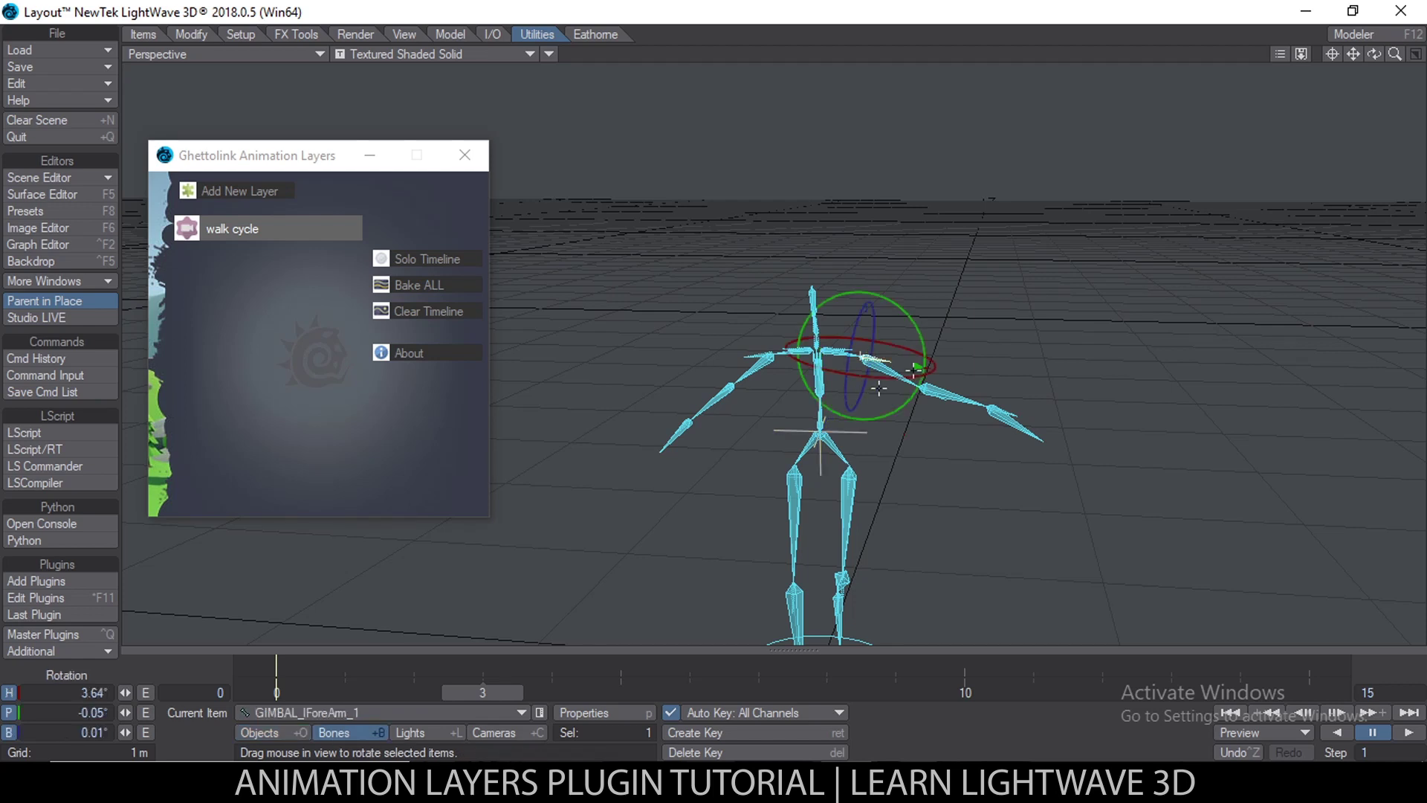
key(shift+o)
key(t)
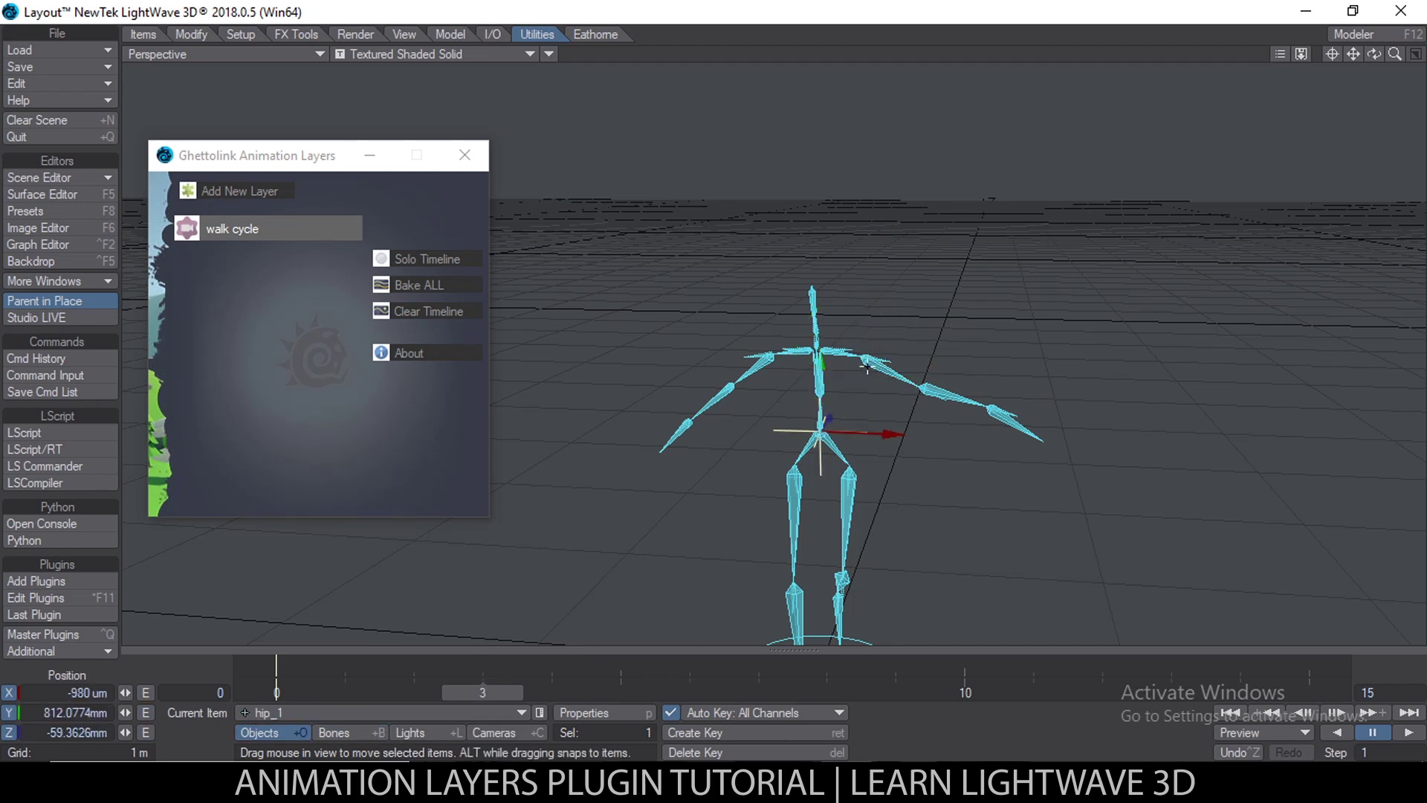
click(872, 365)
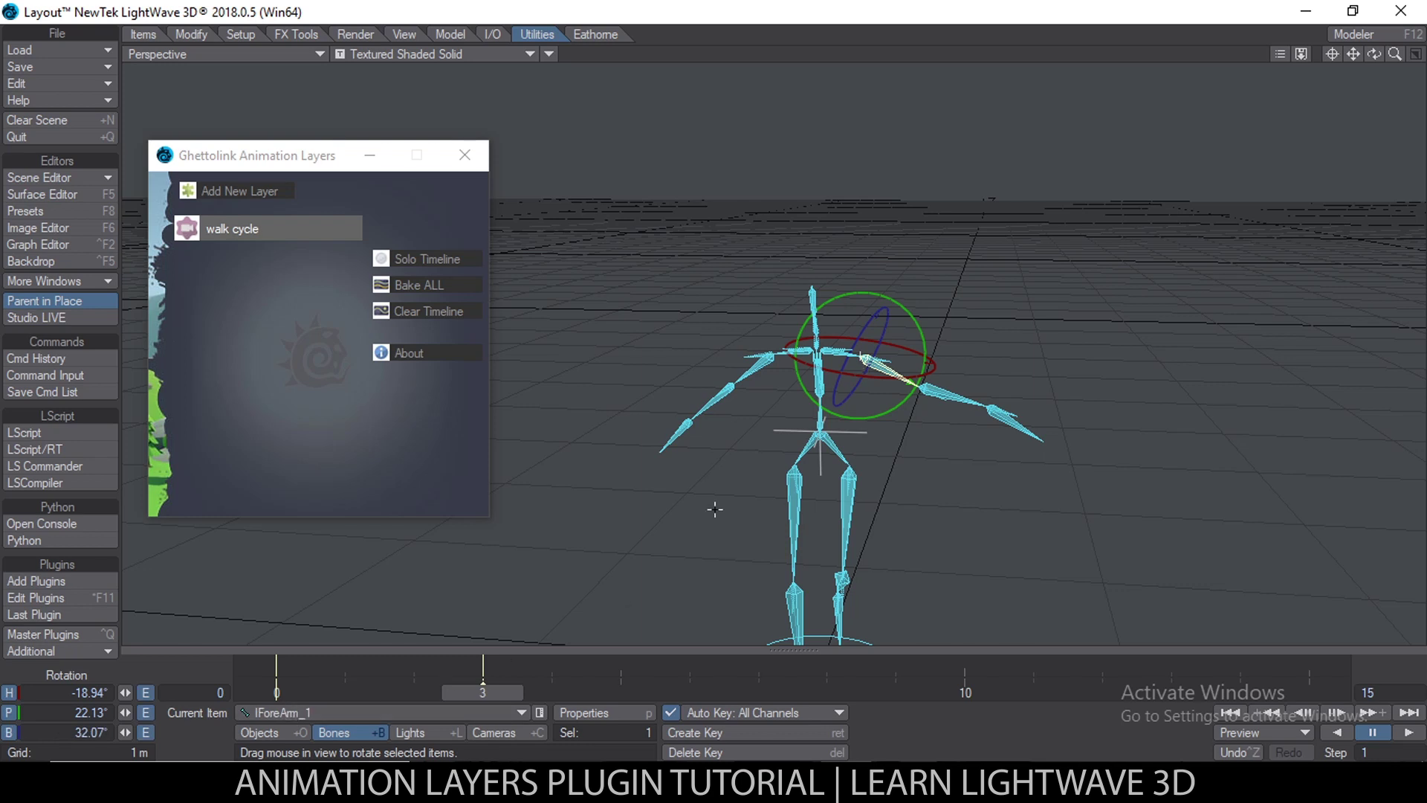
ctrl+alt+drag(716, 509, 687, 509)
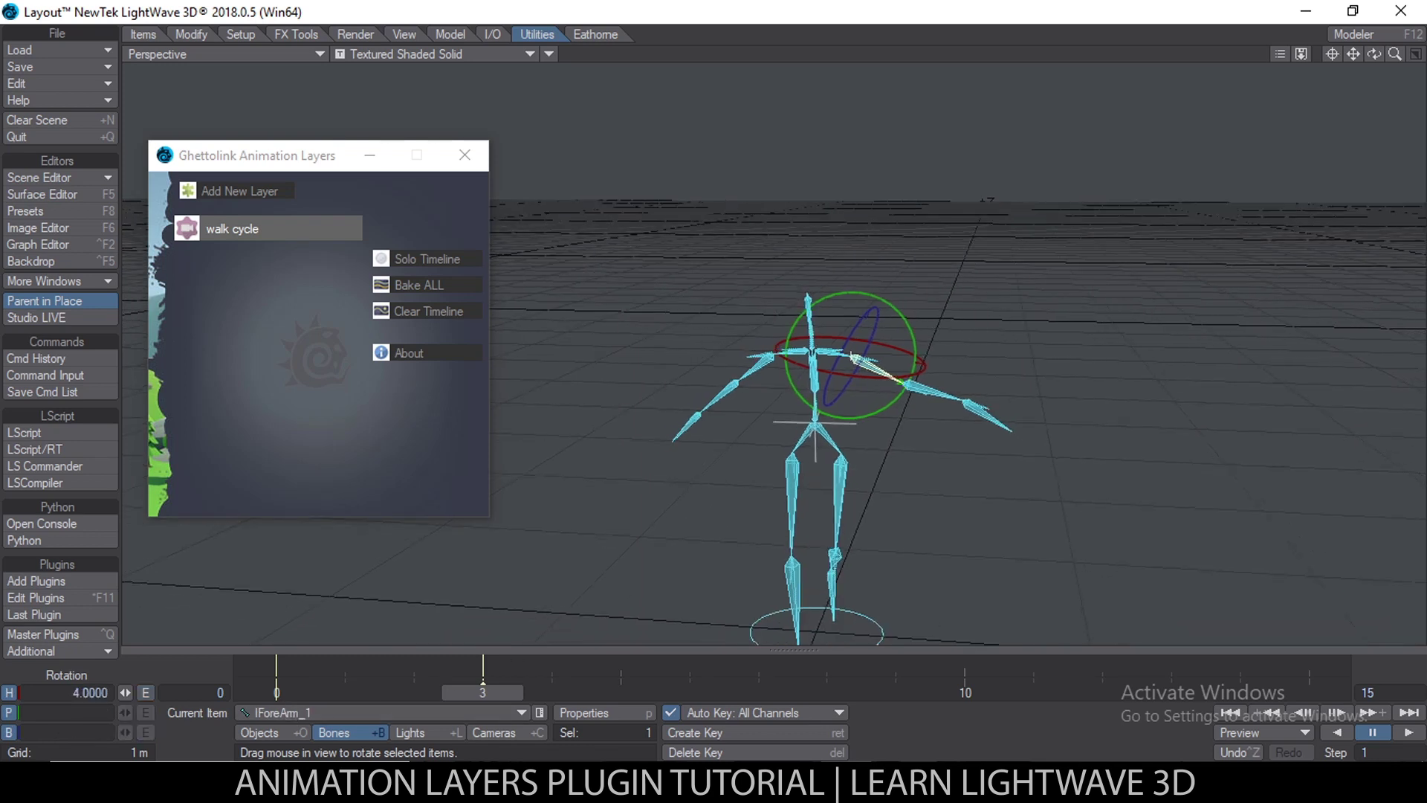
Select BVH_Mocap_Master_1 and add a new animation layer named "hand edit" covering Selected items + Children
click(771, 607)
key(t)
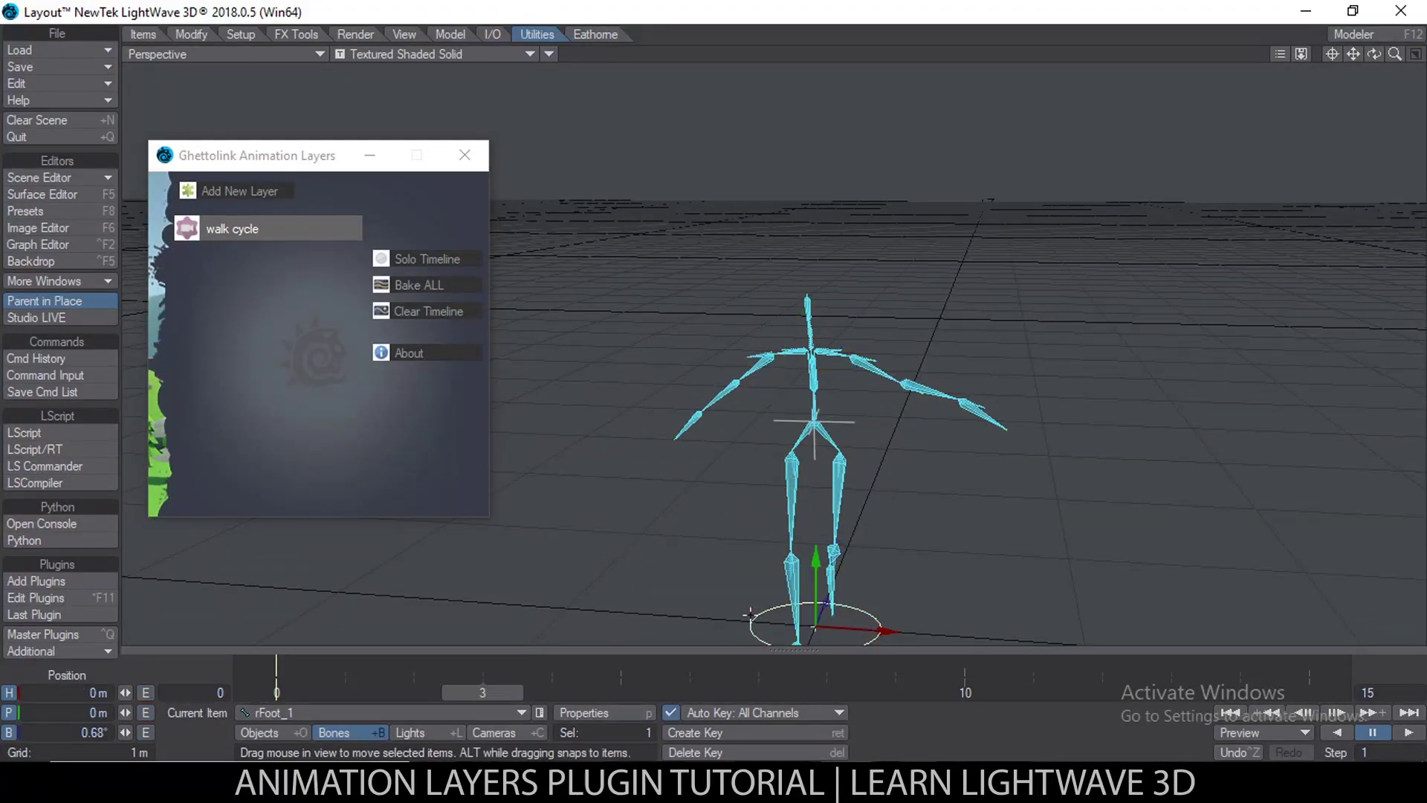
key(shift+o)
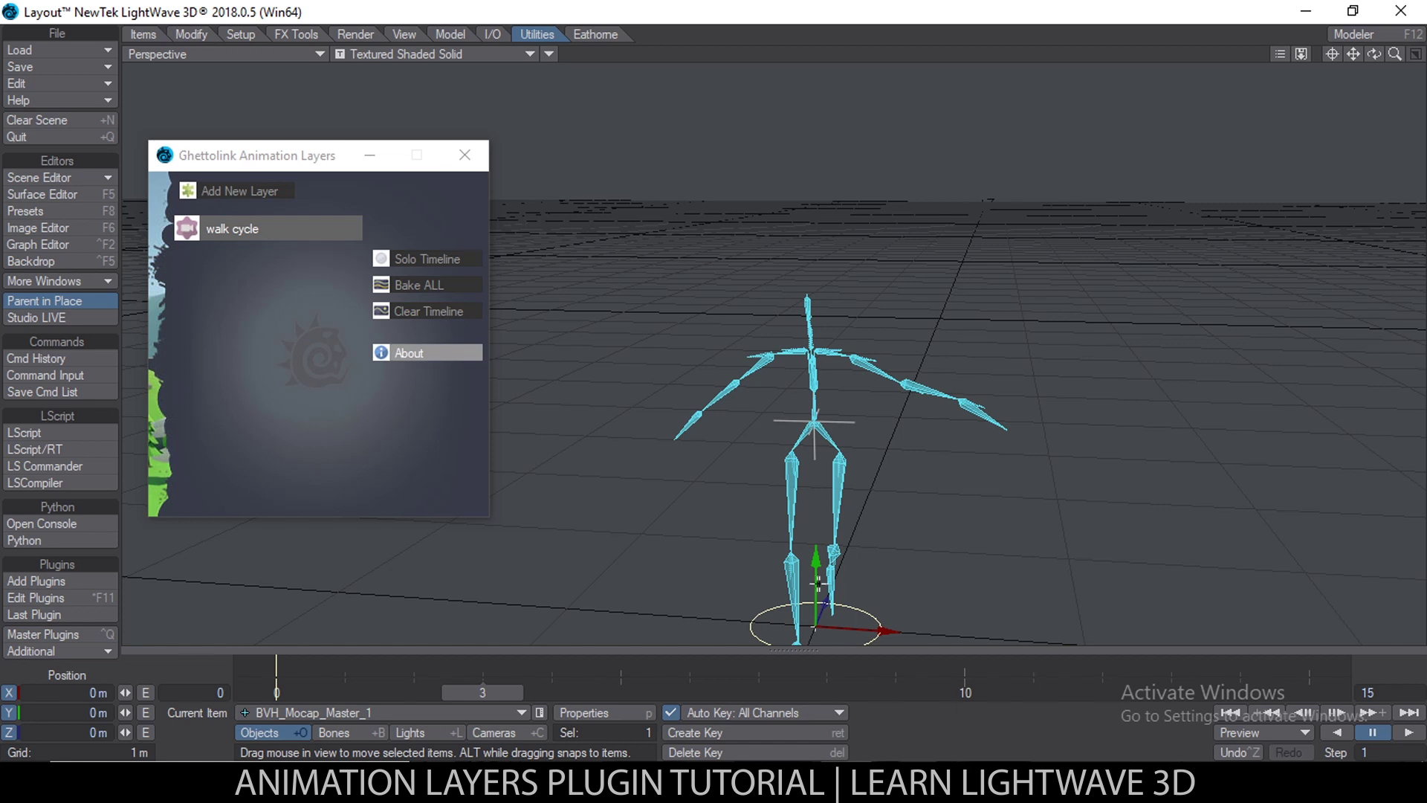
click(246, 187)
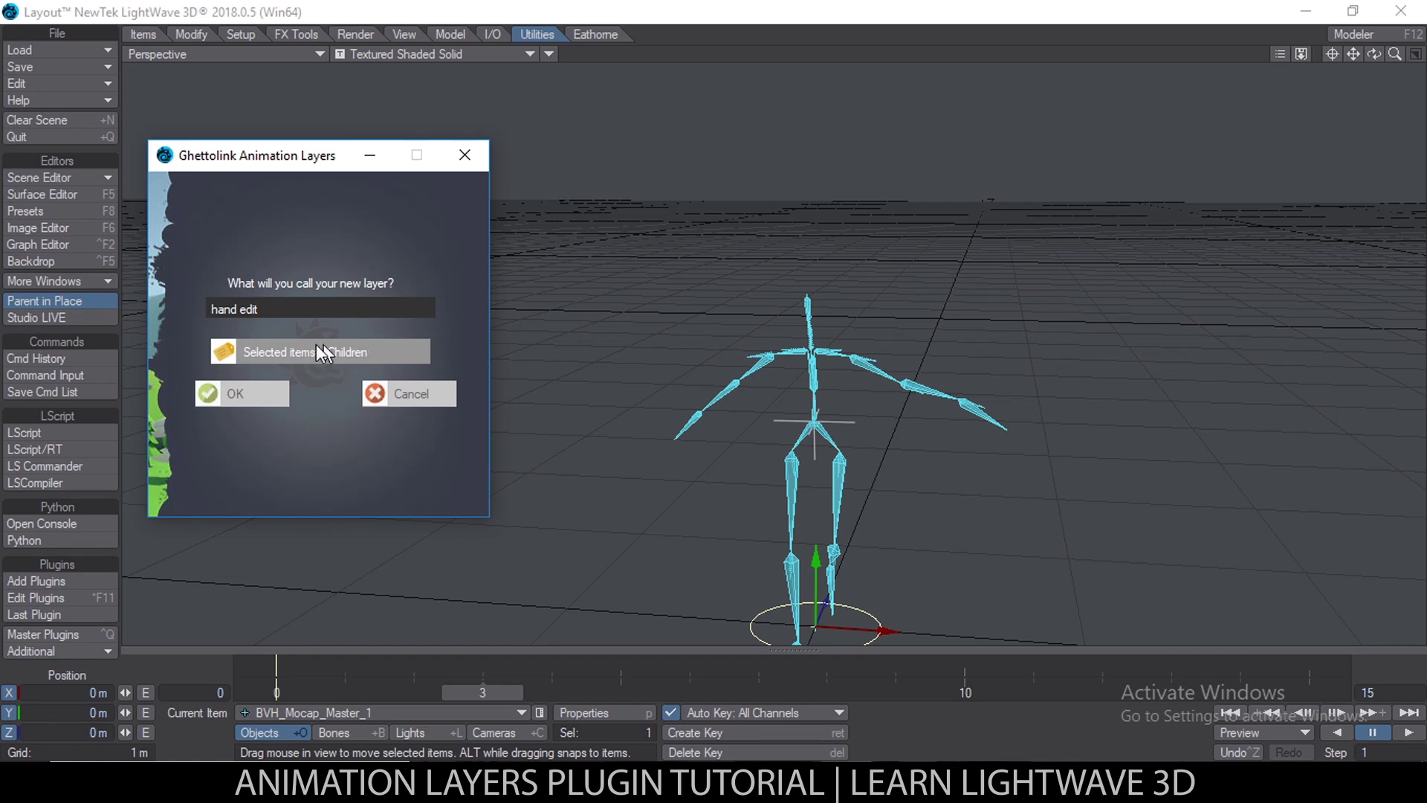
click(247, 393)
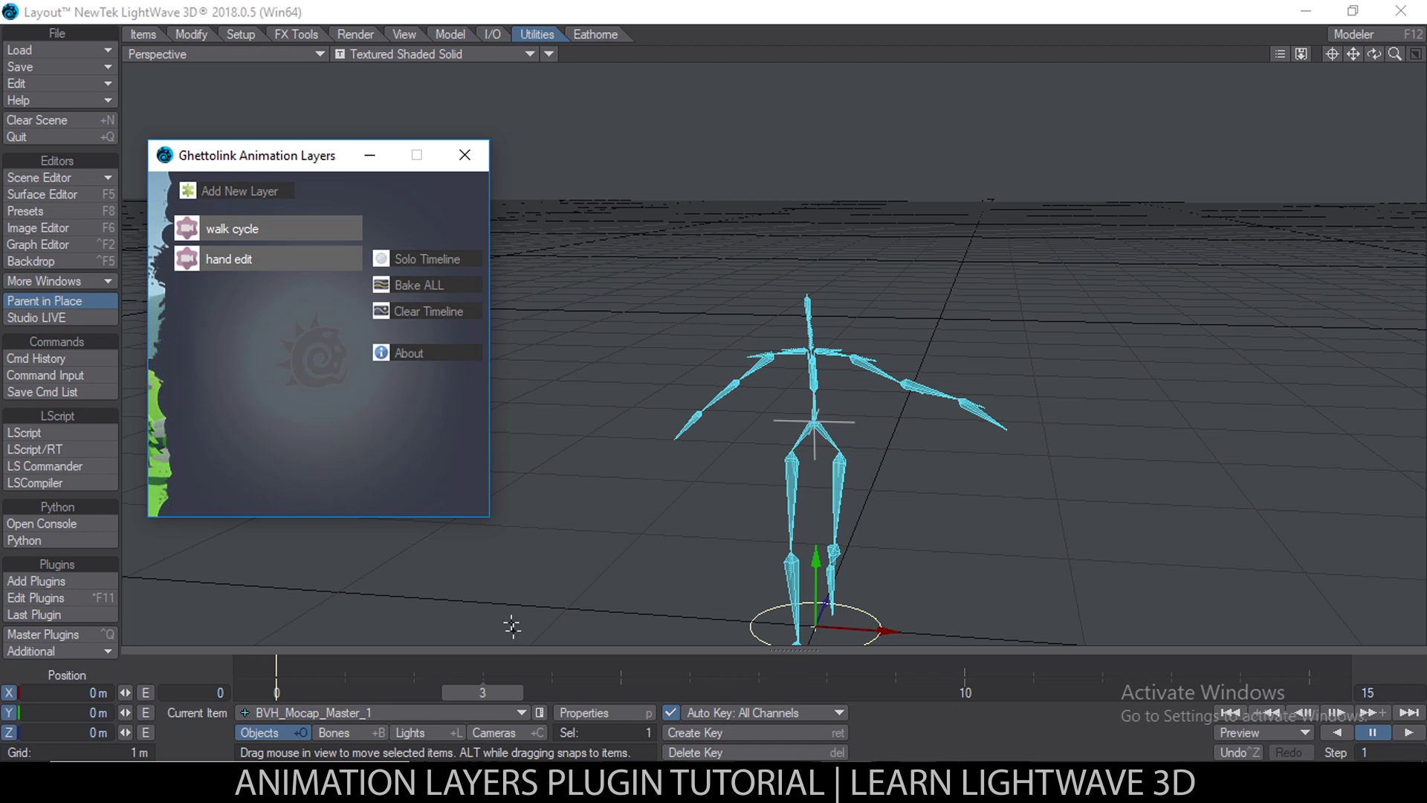
Scrub through the timeline and examine the combined walk and arm motion from several angles
mouse_move(506, 685)
mouse_down()
mouse_move(297, 685)
mouse_move(499, 686)
mouse_up()
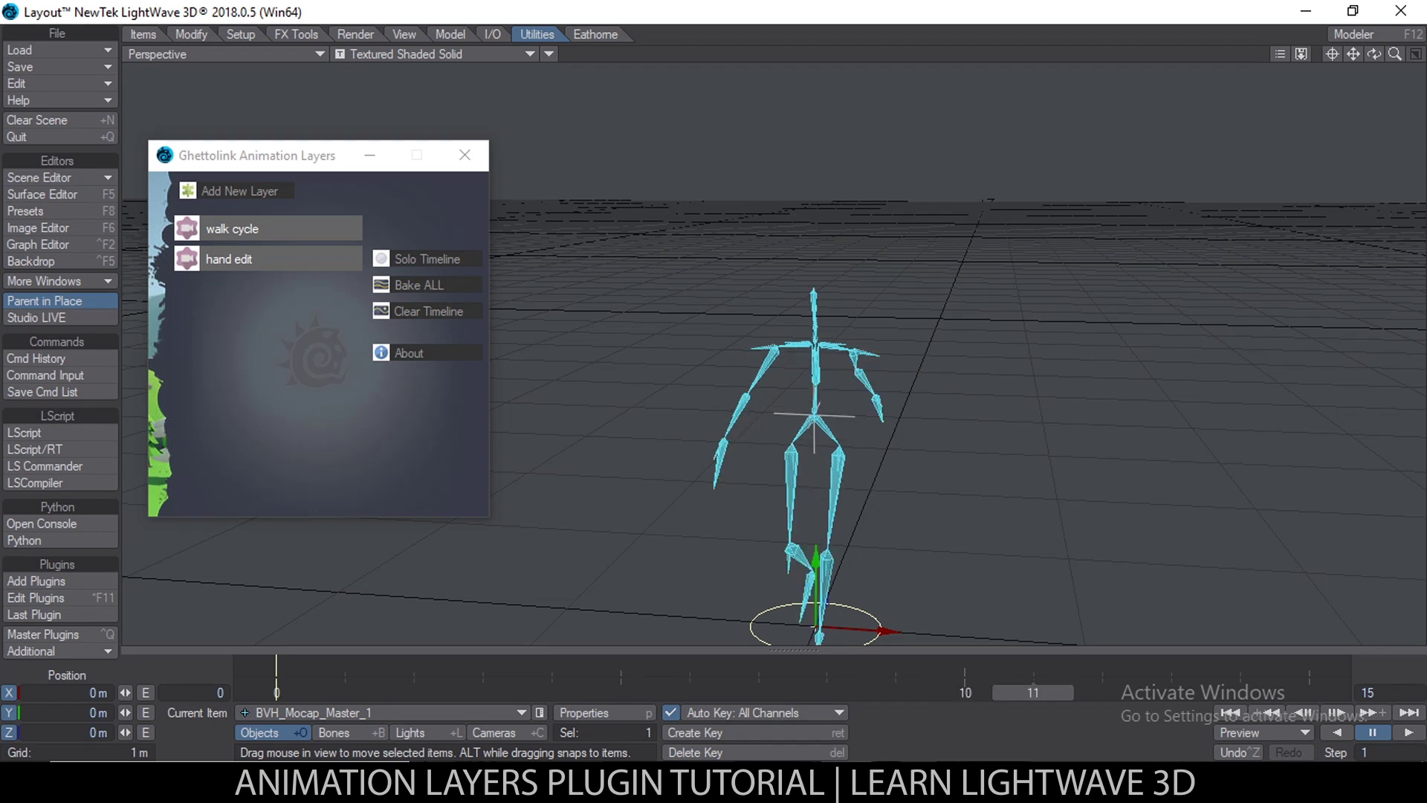
alt+drag(751, 514, 657, 479)
drag(520, 693, 483, 693)
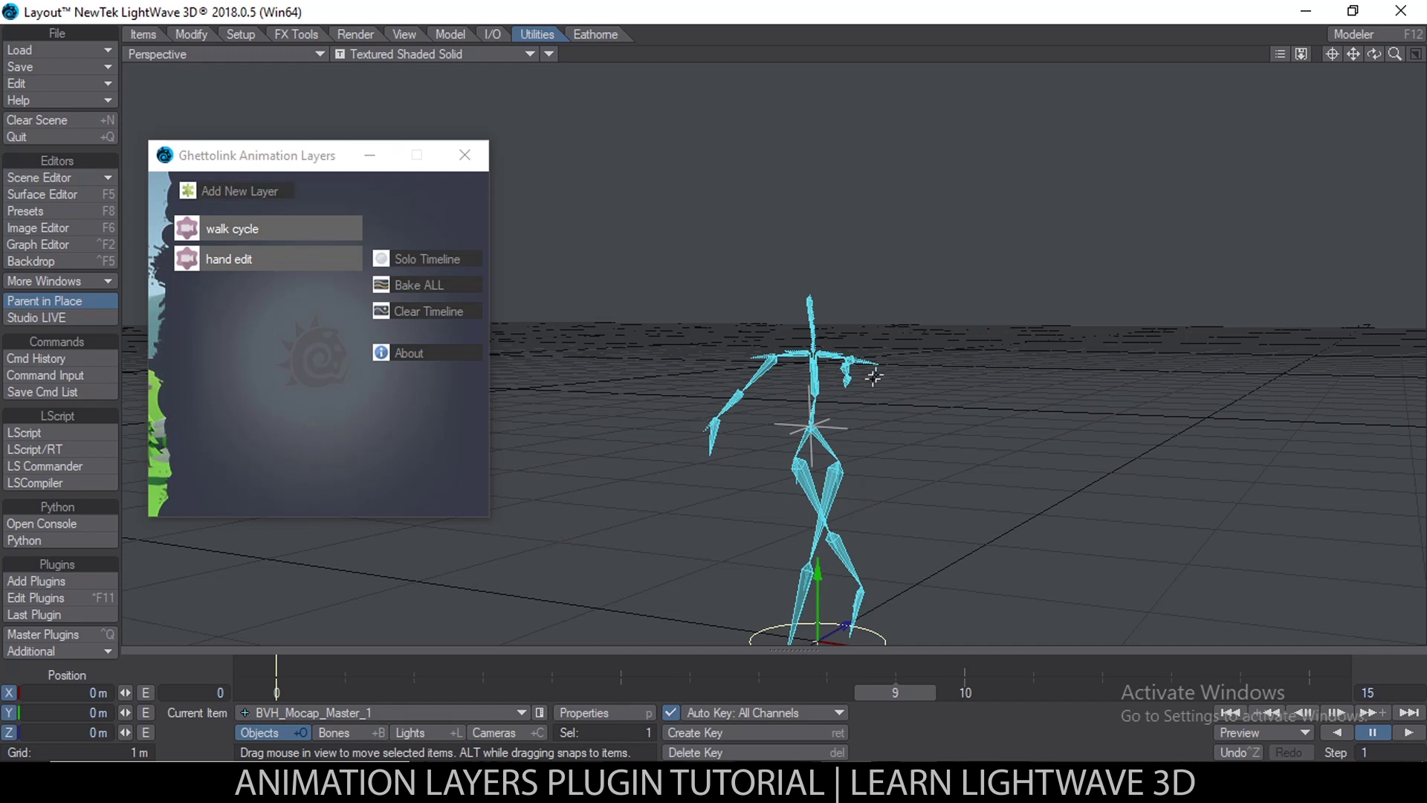
alt+drag(770, 410, 284, 86)
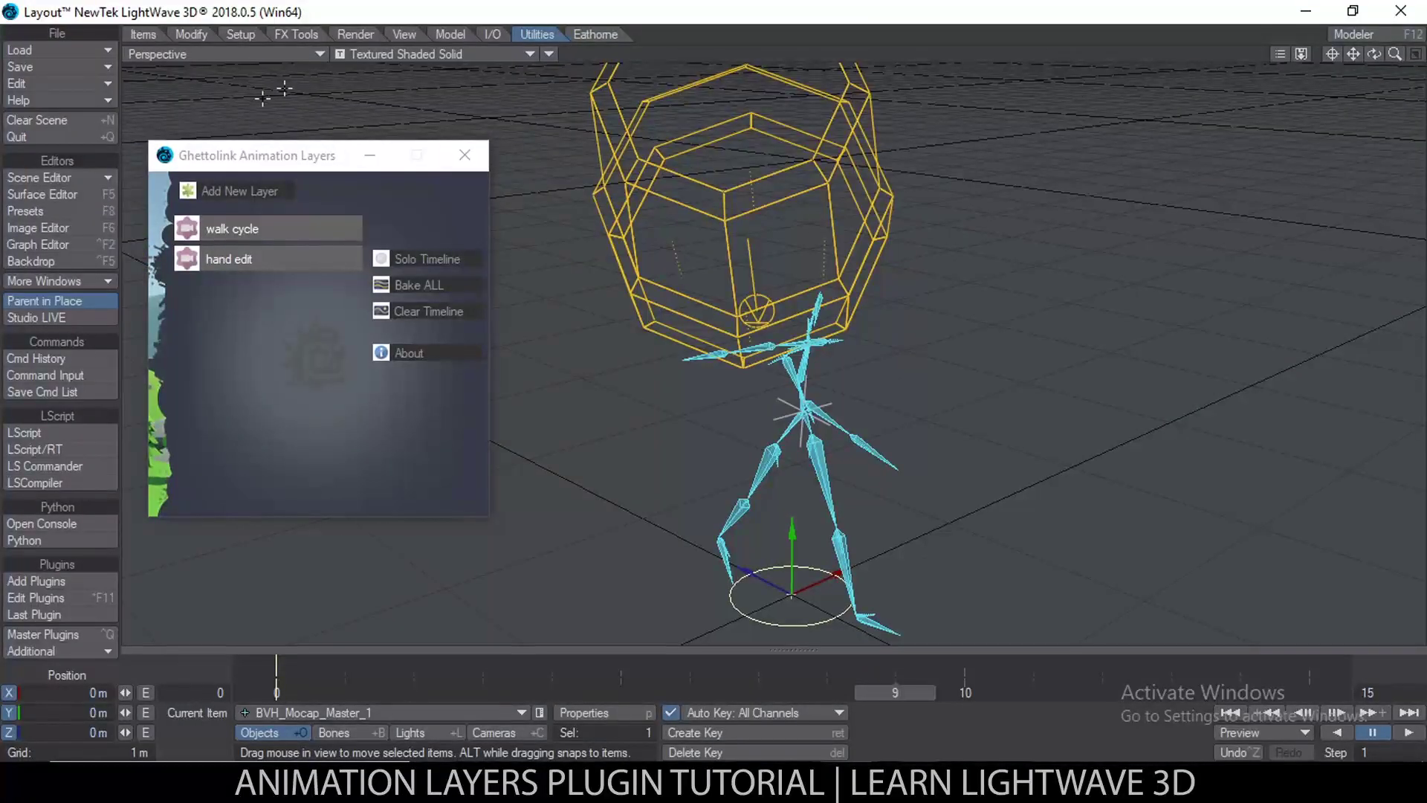
drag(895, 693, 621, 692)
scroll(1205, 453, down, 1)
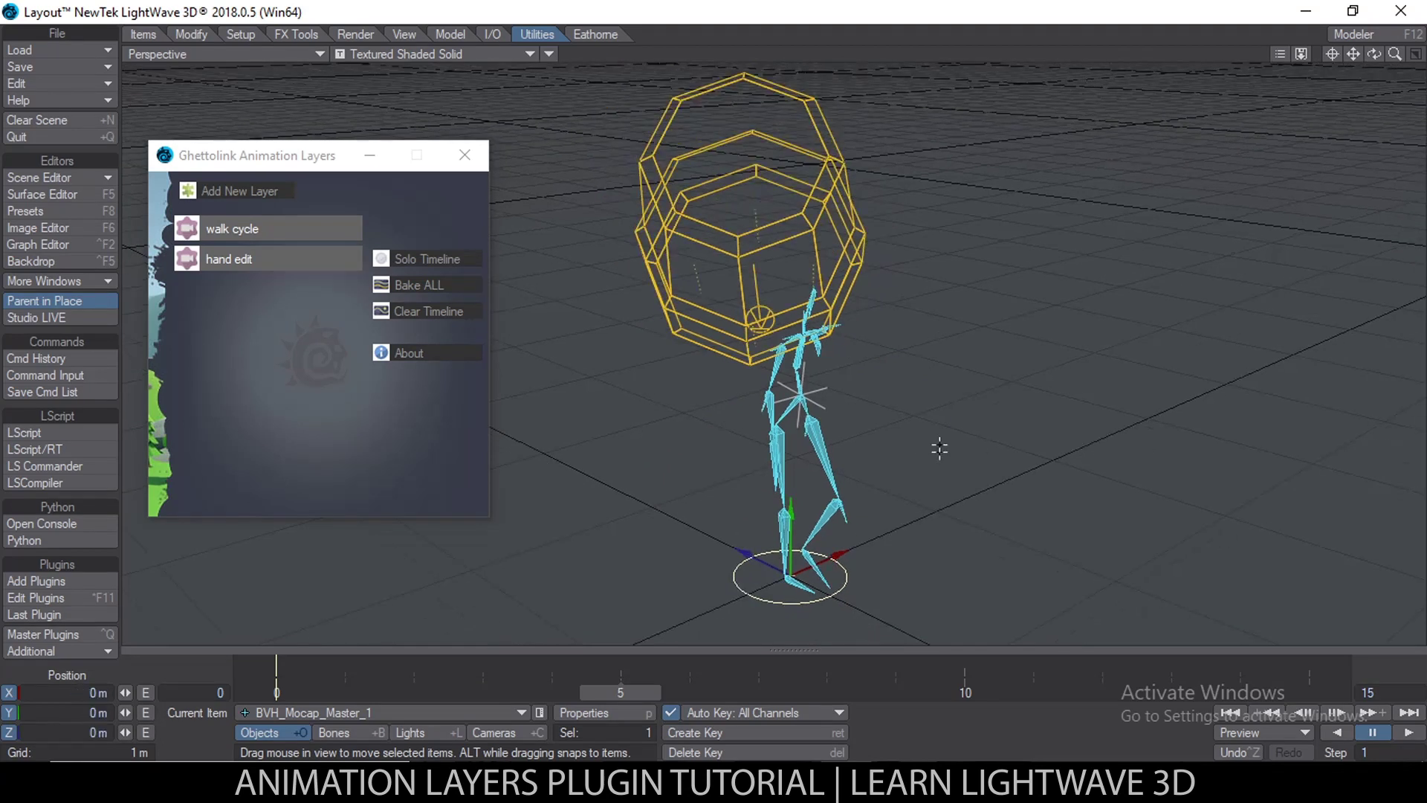
alt+drag(940, 448, 868, 467)
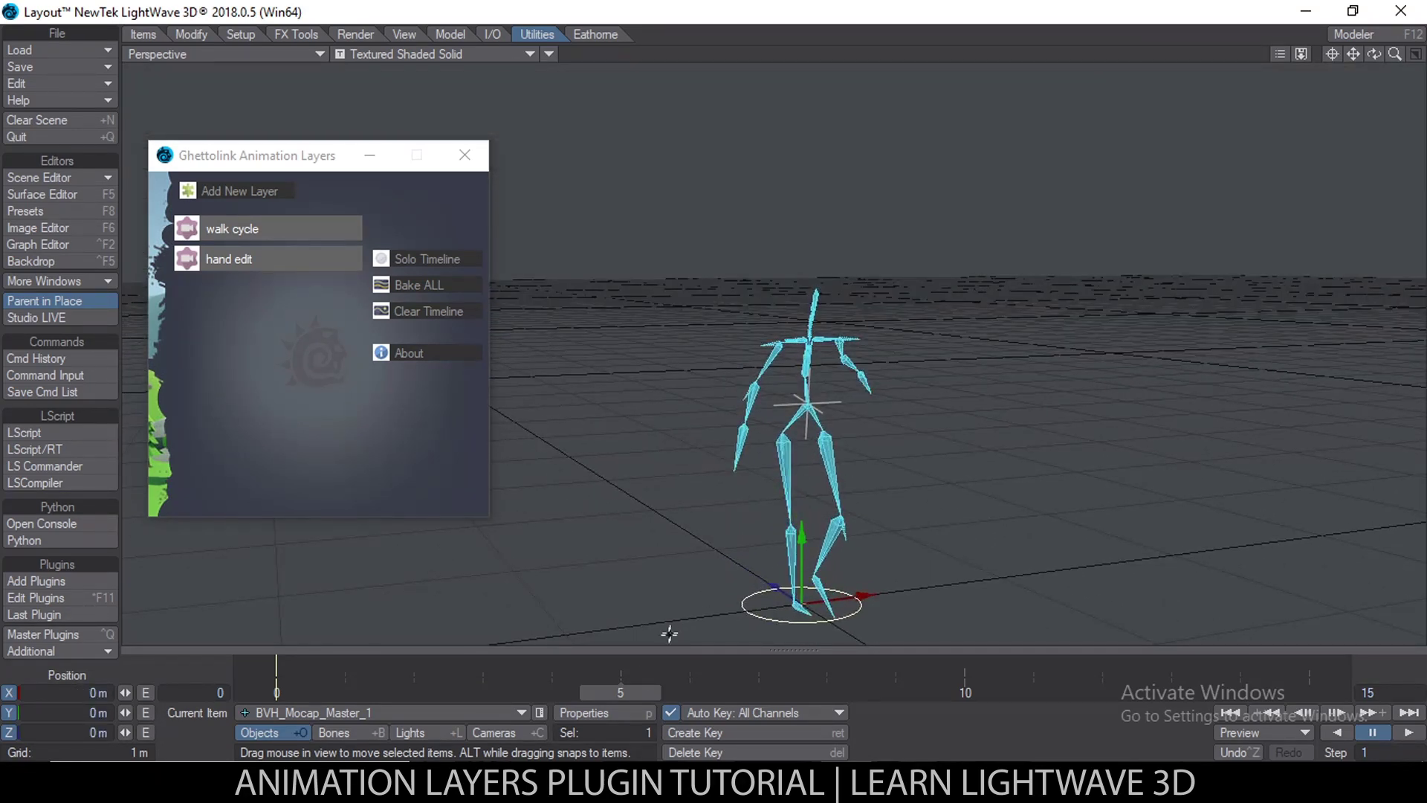
drag(620, 692, 758, 692)
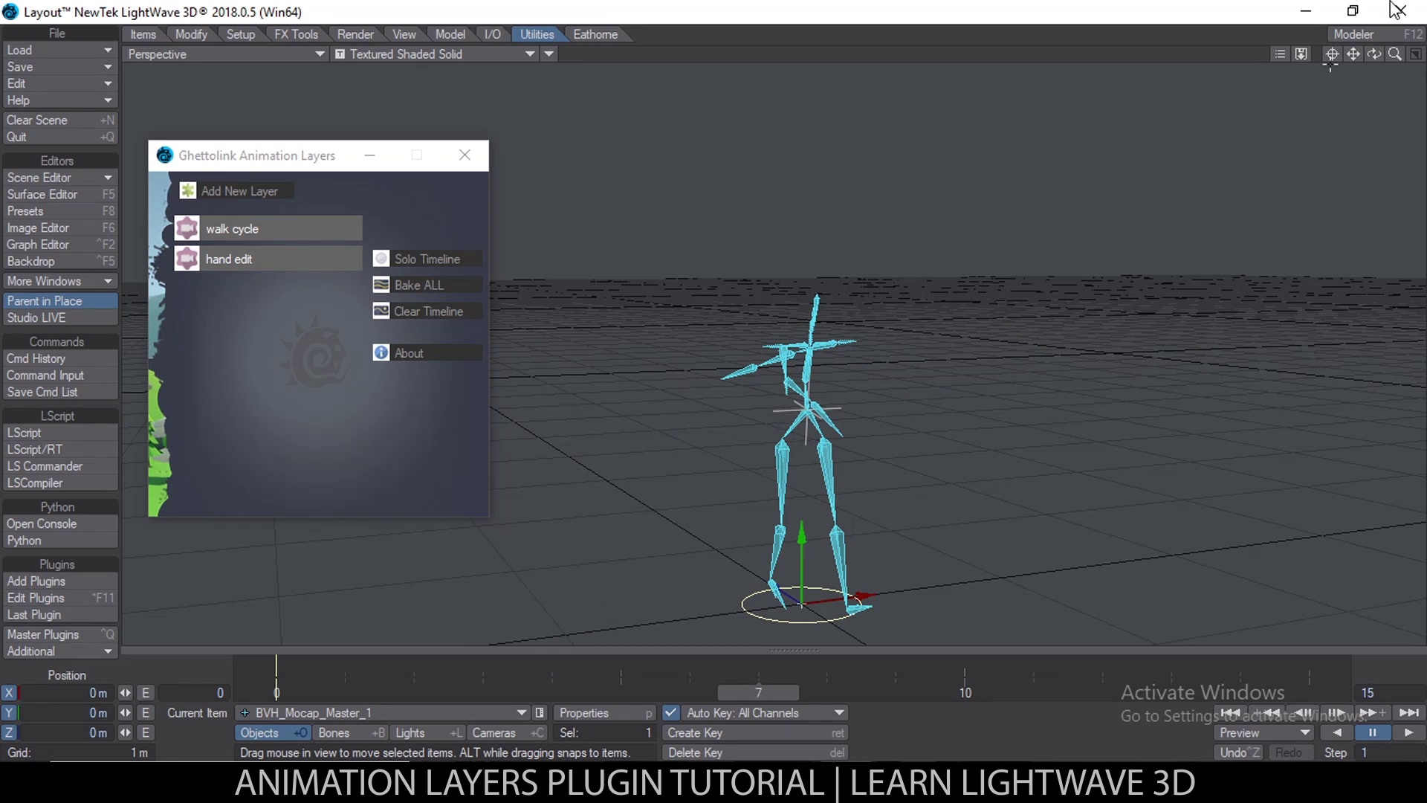
drag(1353, 54, 1354, 186)
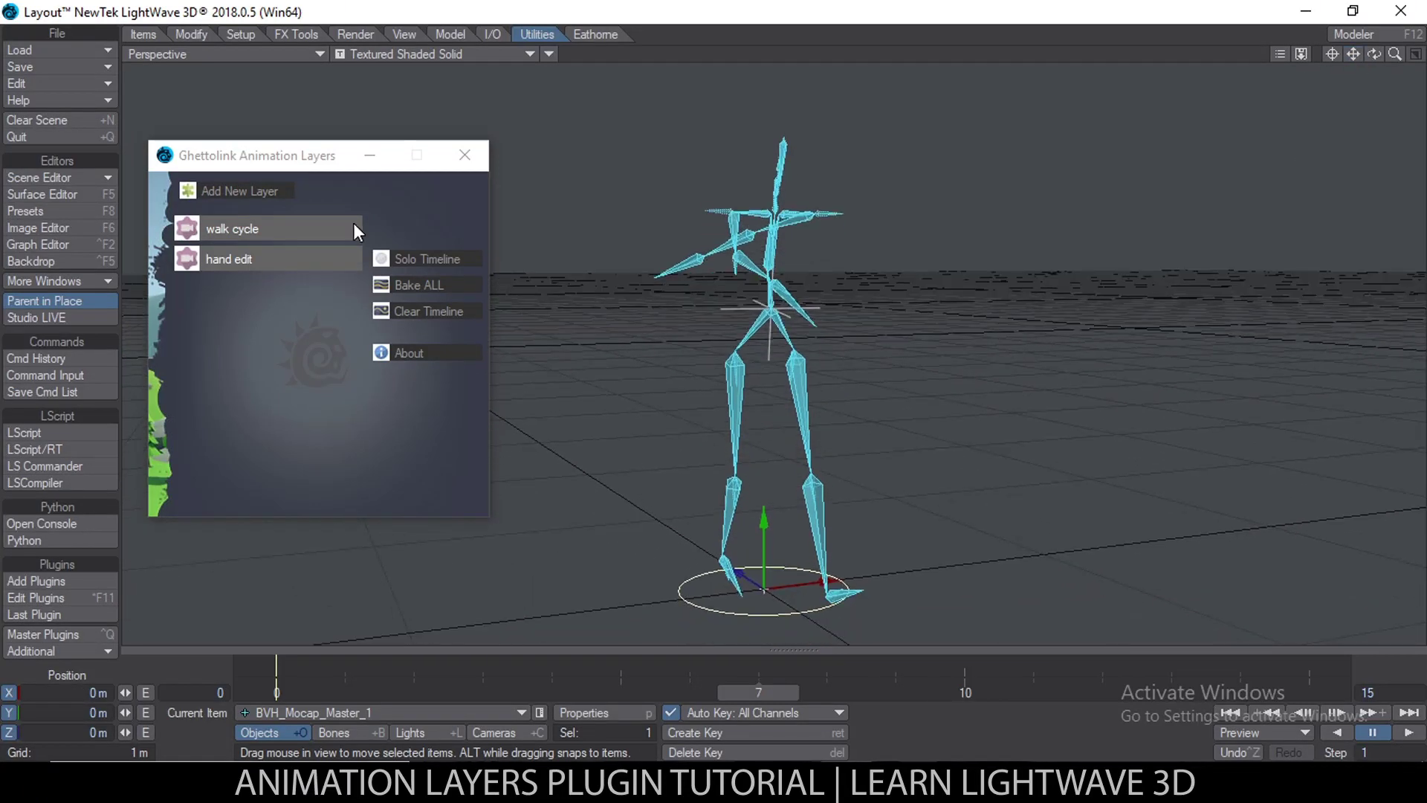
Mute the "hand edit" layer and scrub the timeline to check the walk without it
click(251, 231)
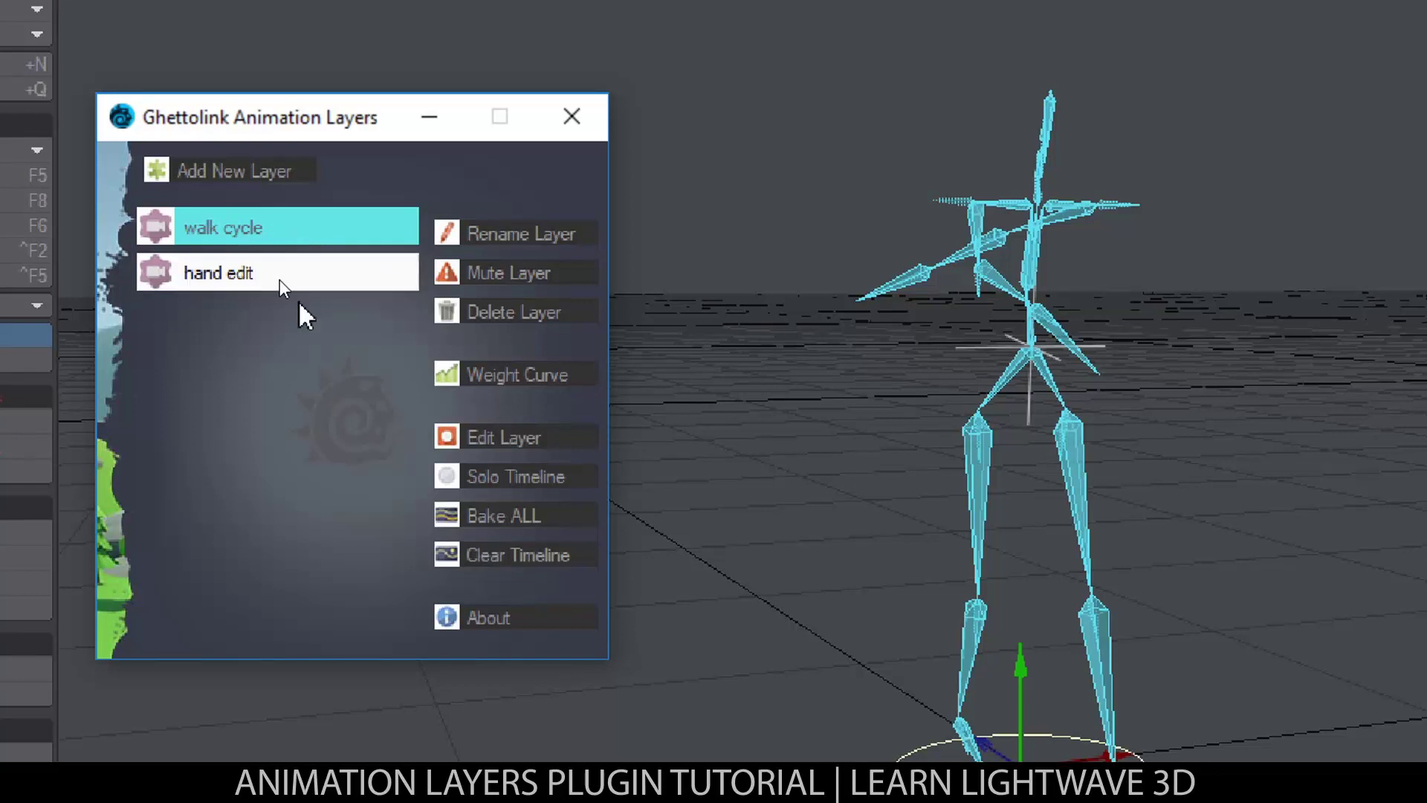
click(272, 275)
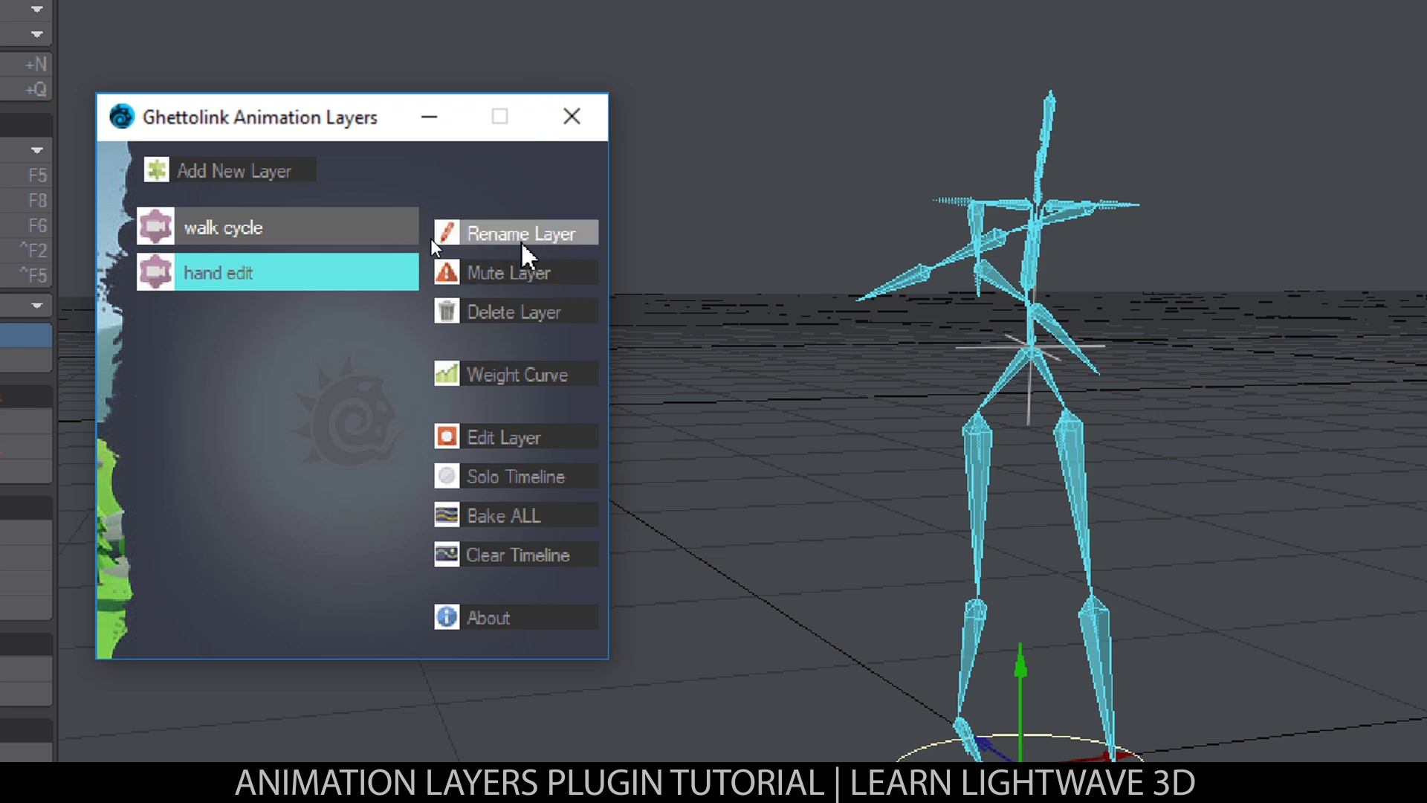
click(273, 229)
click(264, 260)
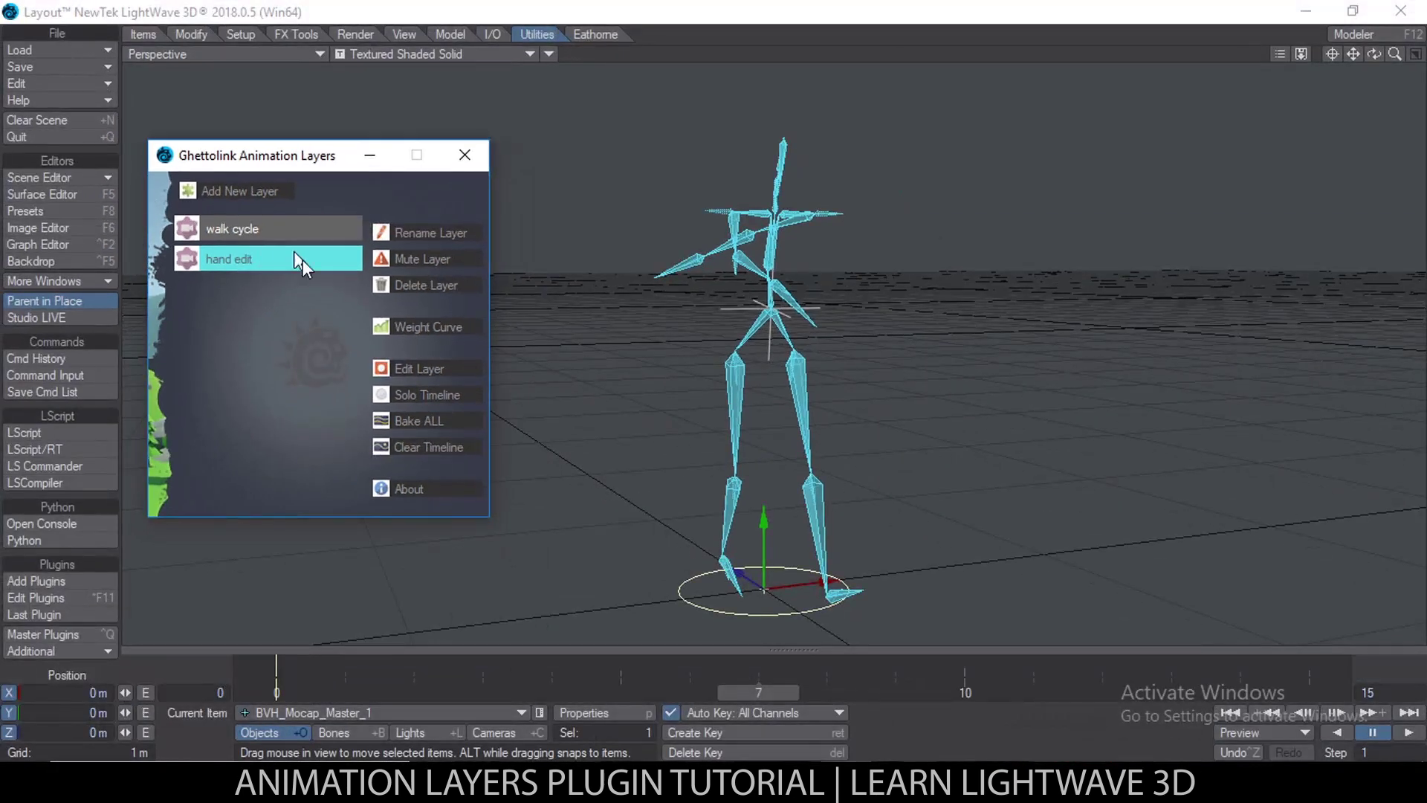
click(408, 258)
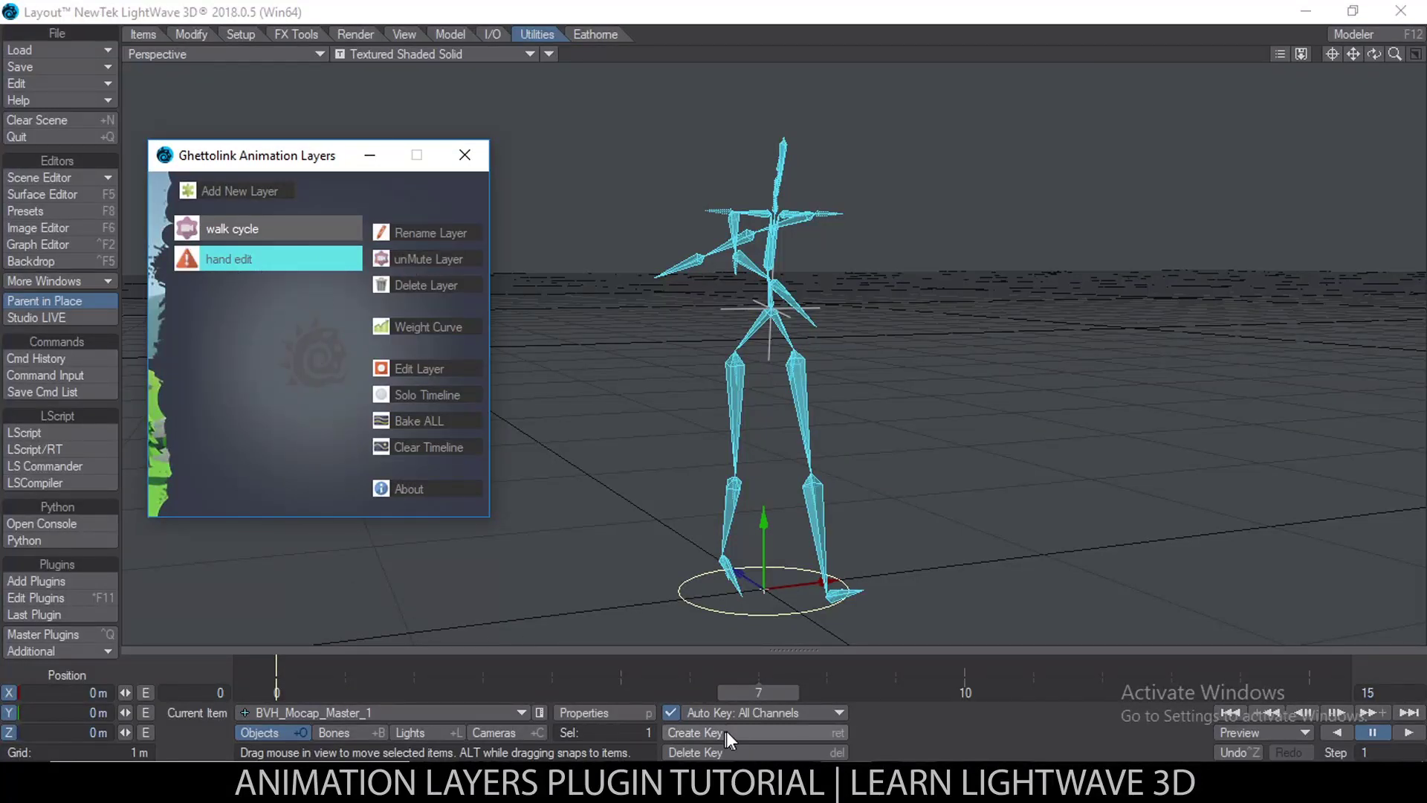
drag(732, 693, 669, 694)
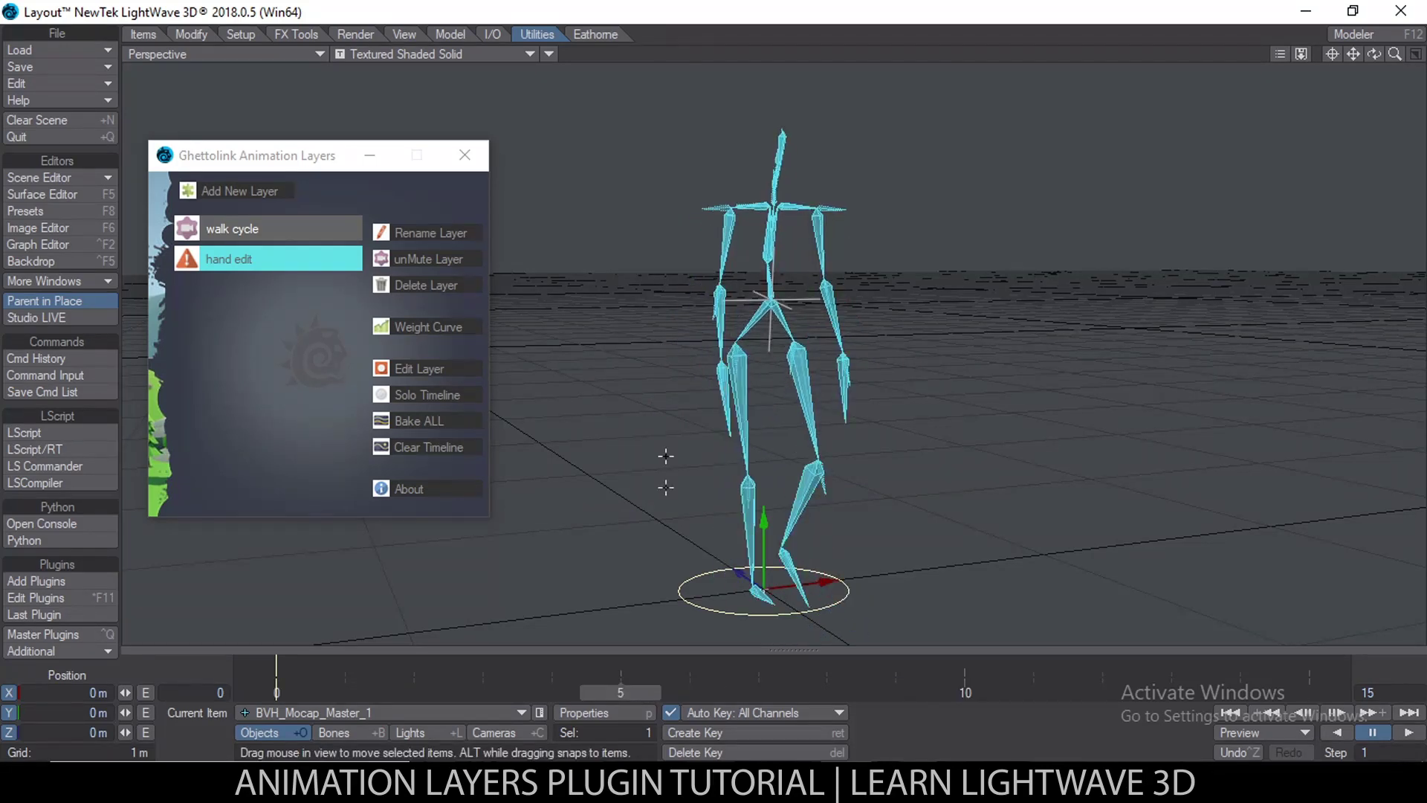
Mute the "walk cycle" layer as well and scrub the timeline to check the rig with both layers muted
click(233, 229)
click(418, 259)
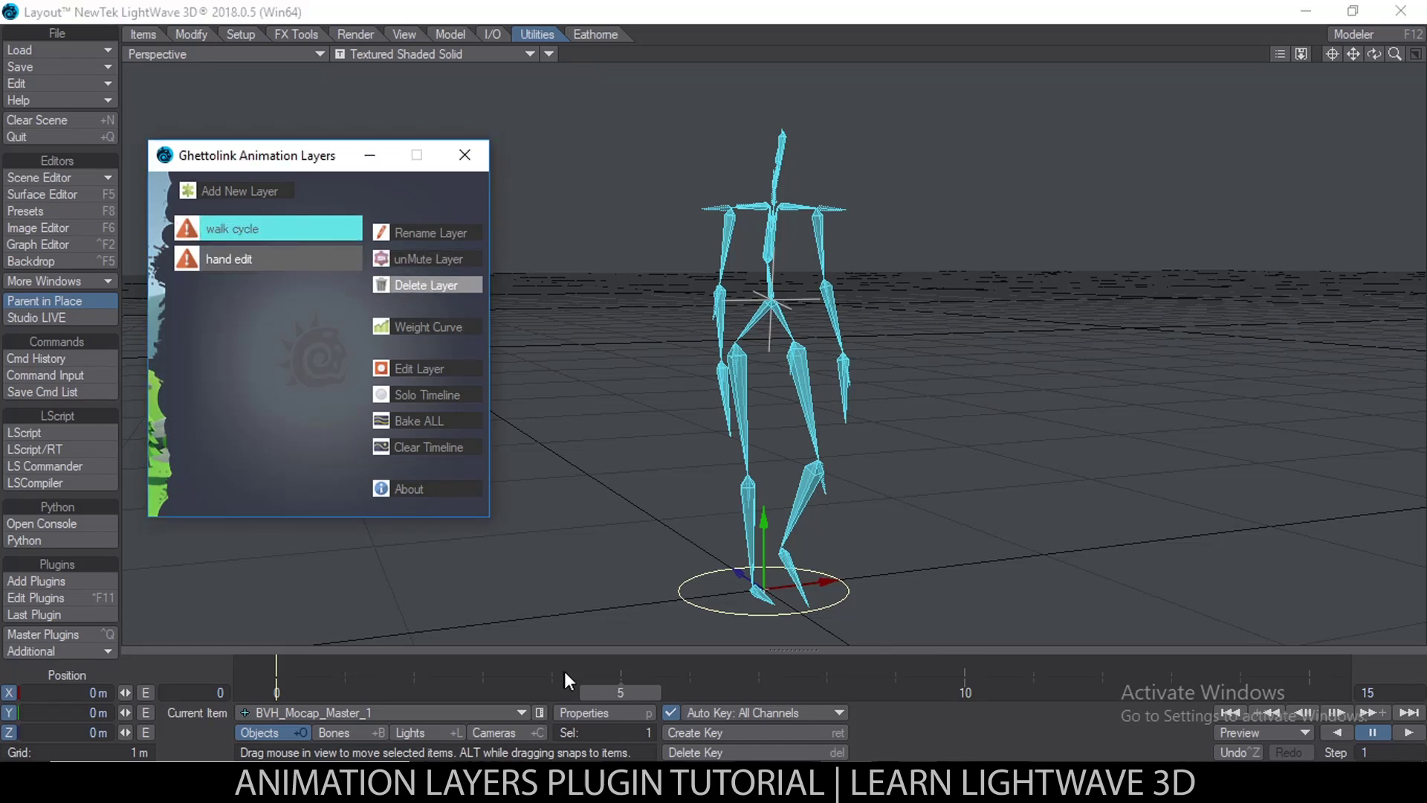
drag(623, 693, 344, 693)
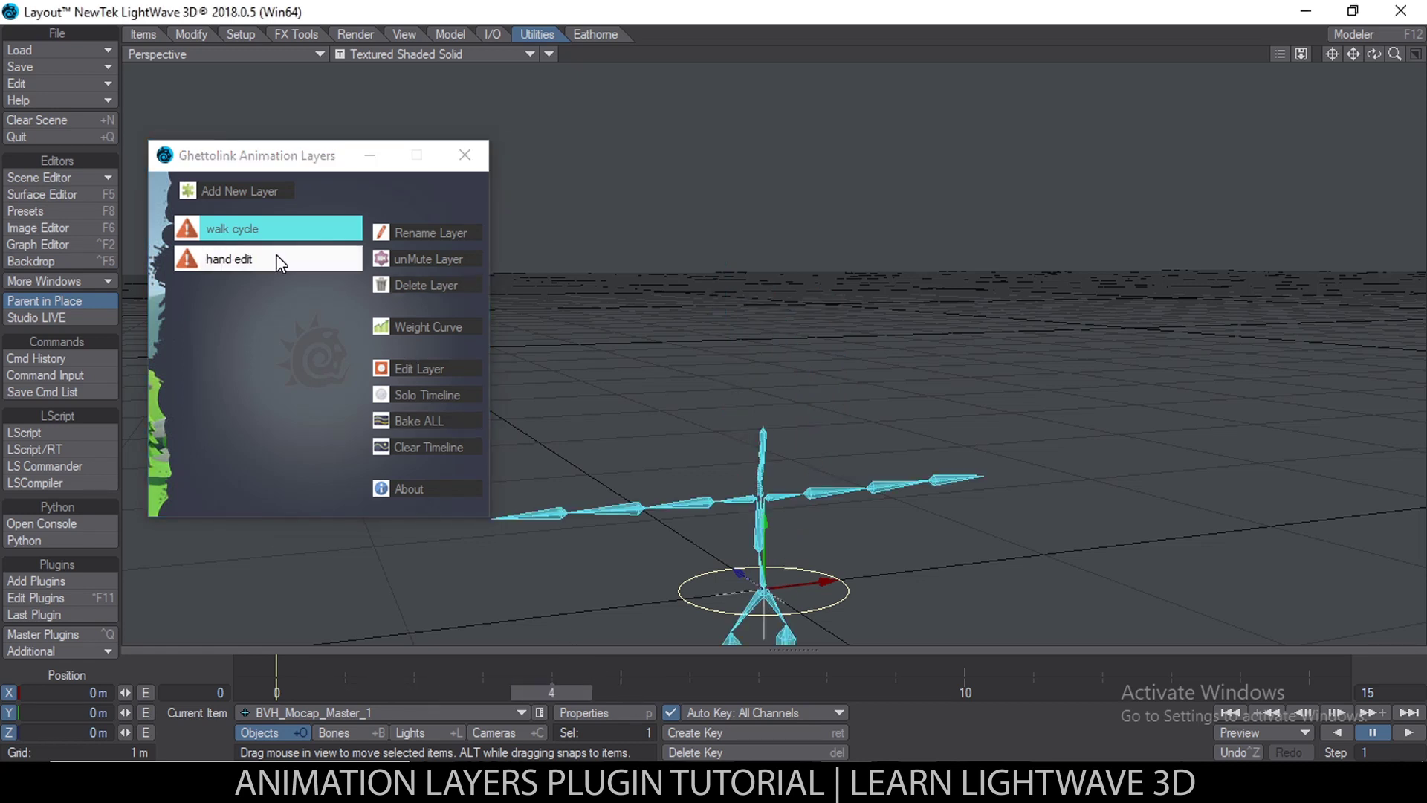
Unmute the "hand edit" layer and scrub the timeline to check the arm motion on its own
click(275, 259)
click(417, 259)
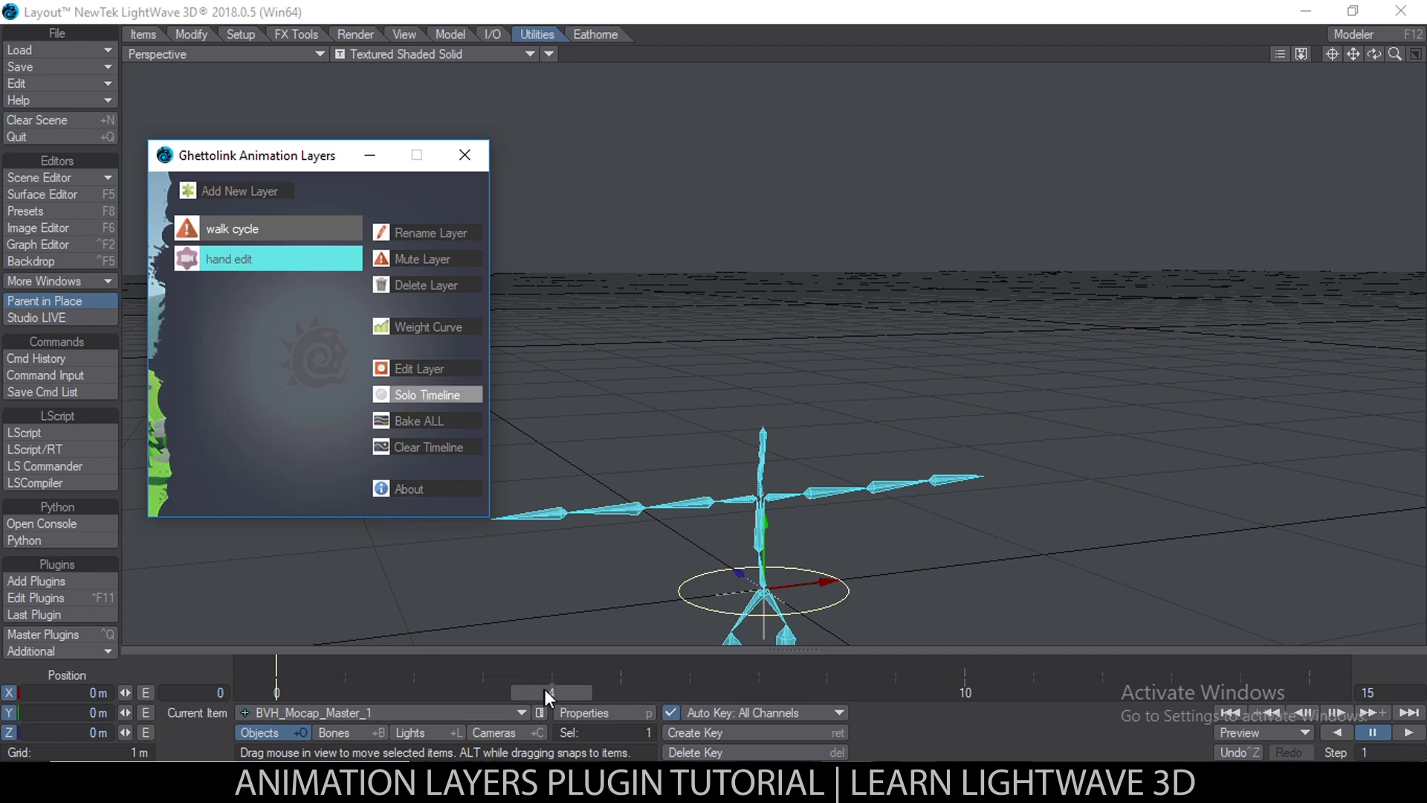
mouse_move(548, 693)
mouse_down()
mouse_move(344, 693)
mouse_move(551, 693)
mouse_up()
alt+drag(904, 463, 899, 472)
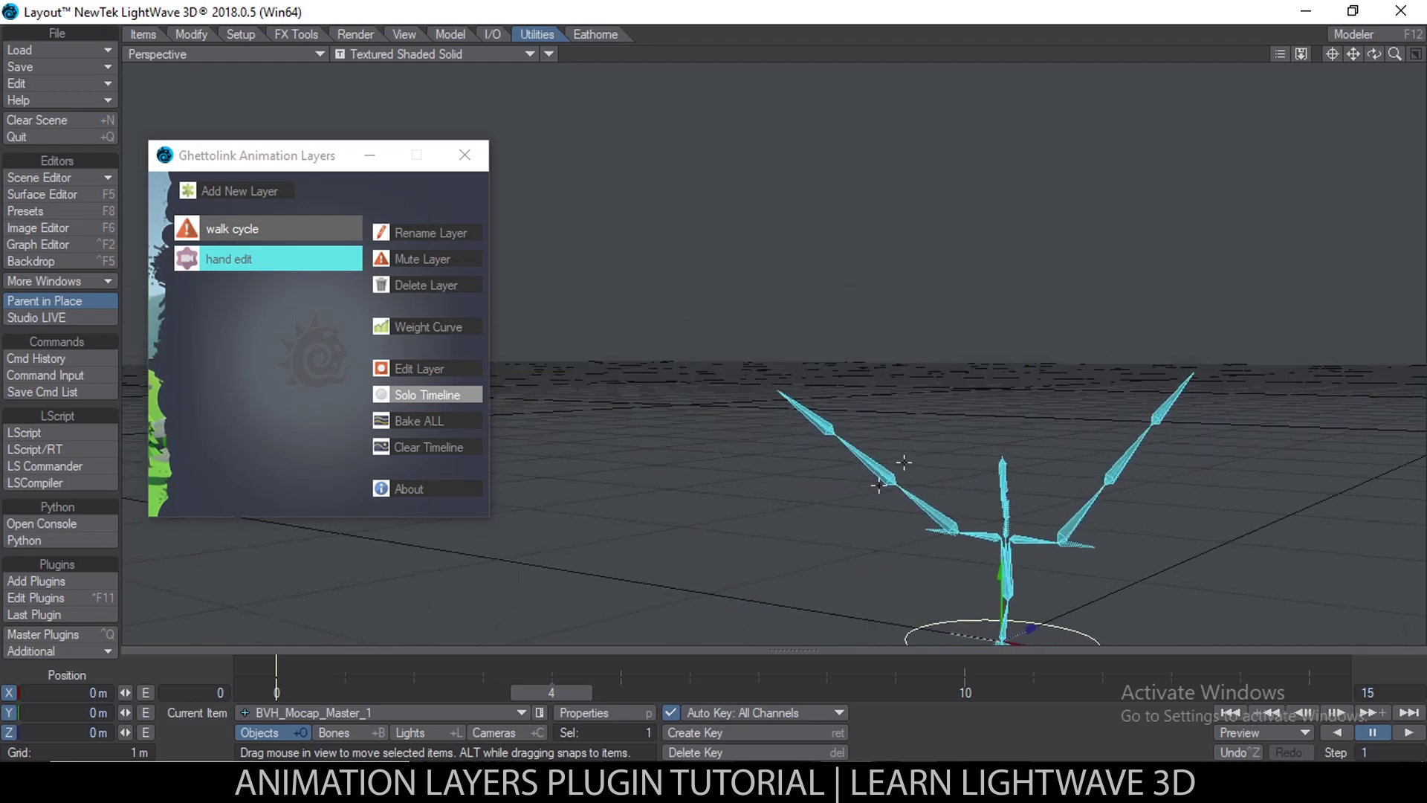
drag(564, 693, 276, 693)
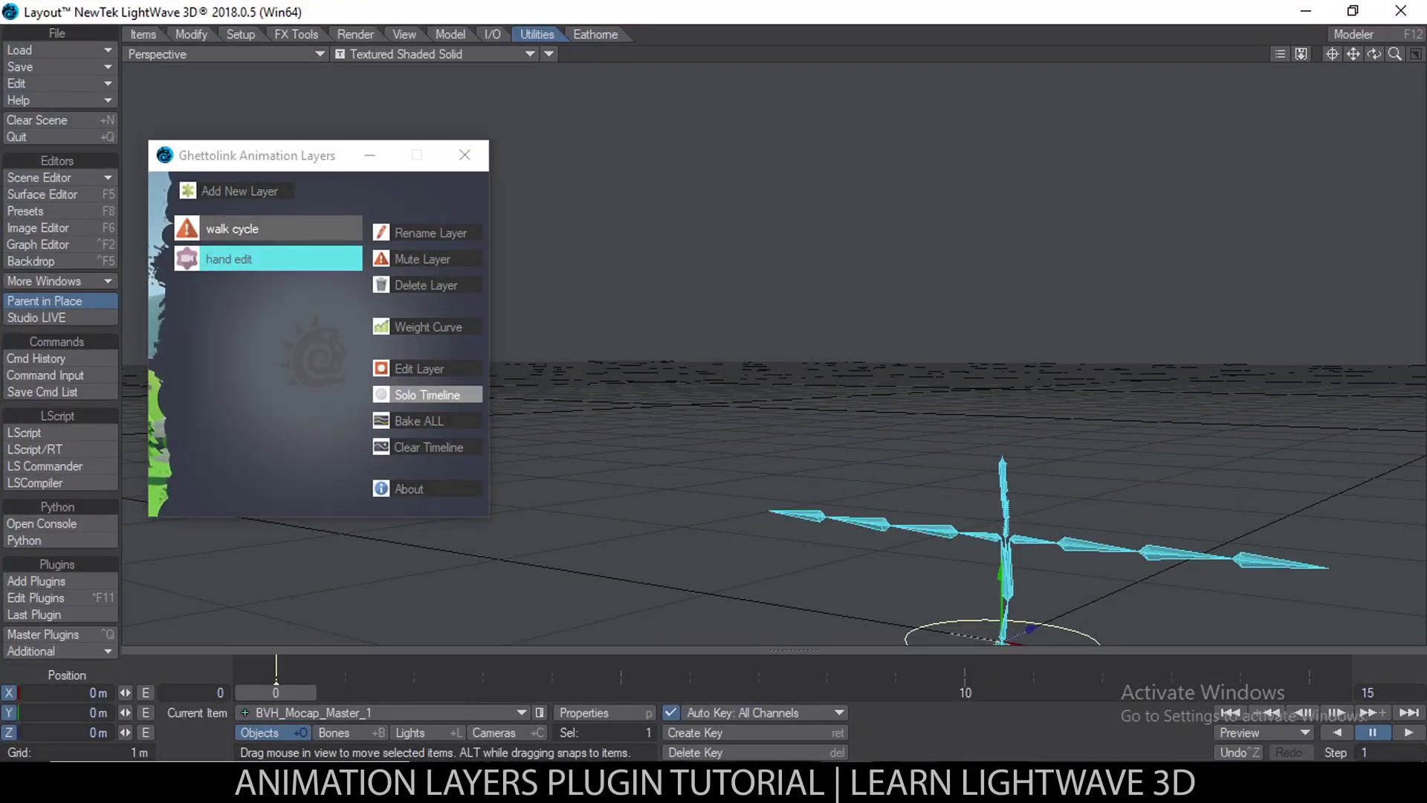
Unmute the "walk cycle" layer and scrub the timeline to check both layers playing together
click(328, 229)
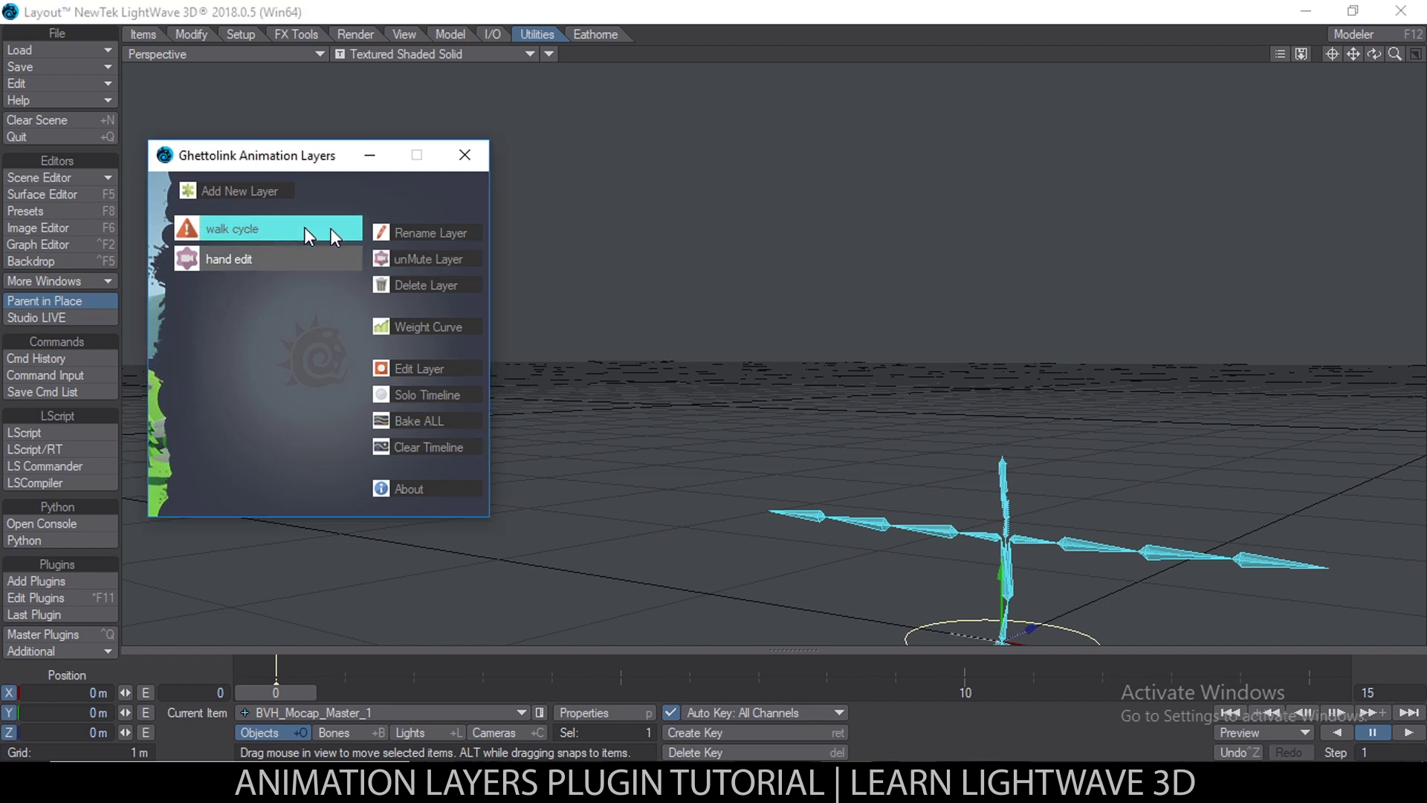
click(412, 258)
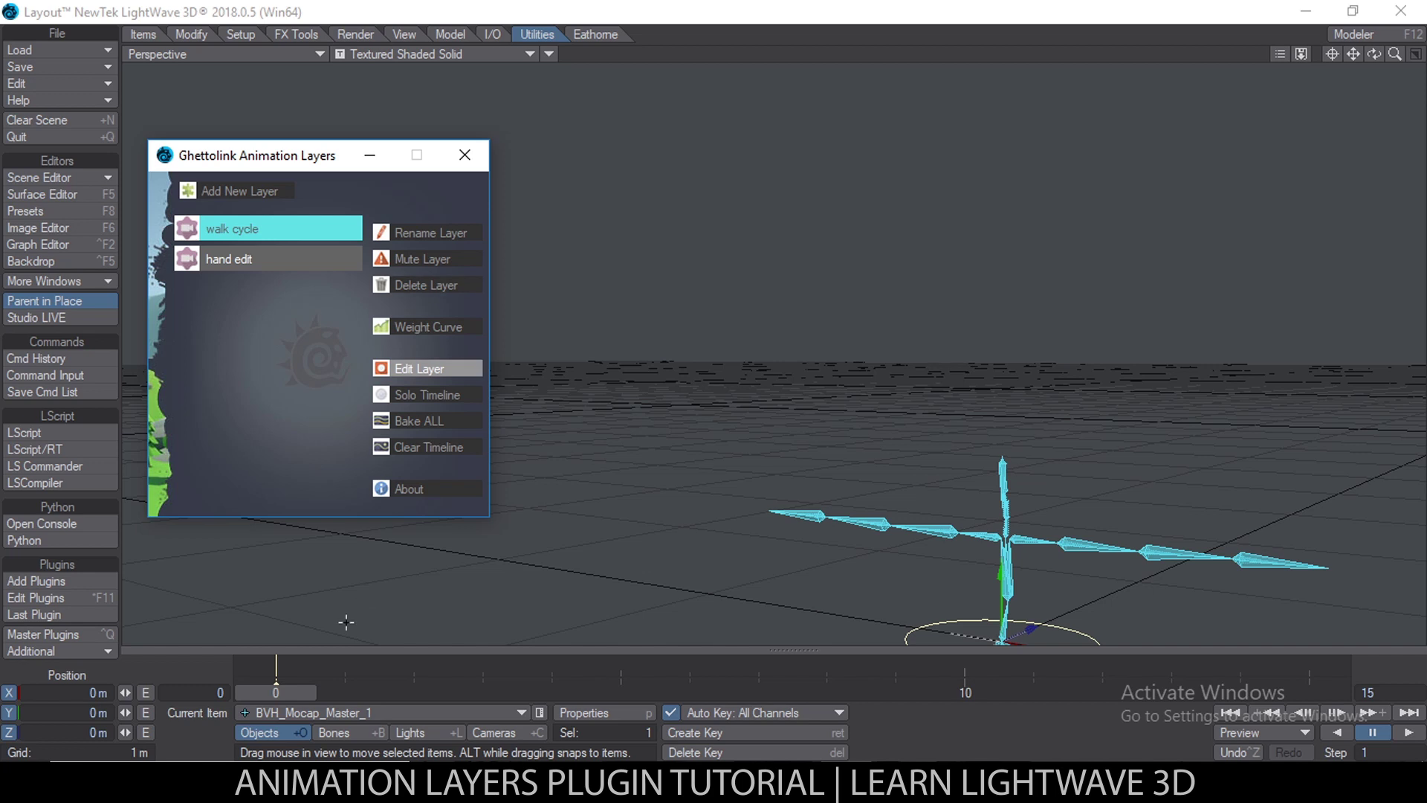
drag(274, 689, 620, 690)
scroll(980, 415, down, 2)
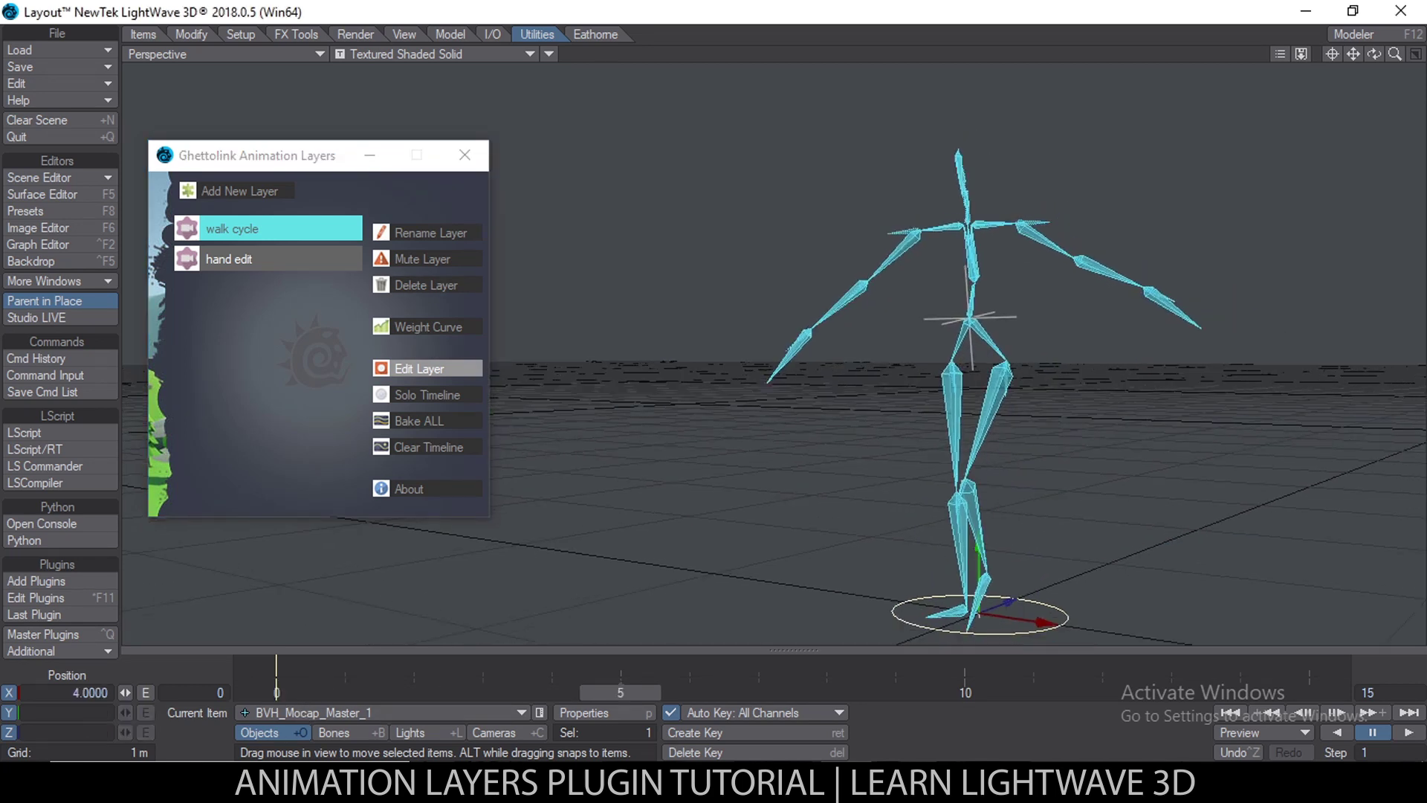
alt+drag(980, 415, 1054, 438)
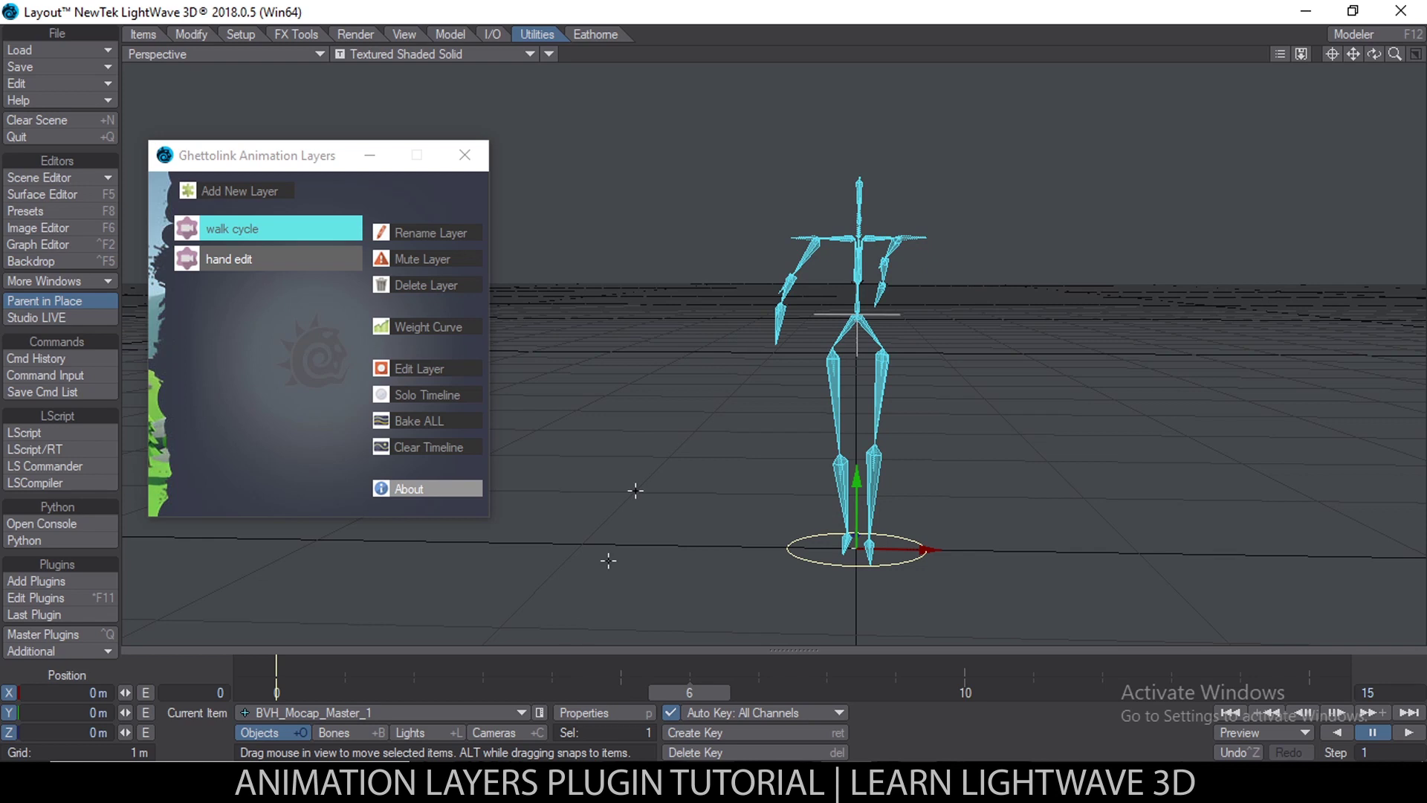
Lower the "hand edit" layer's weight key at frame 0 to about 32% and scrub the timeline to check the arms
click(278, 260)
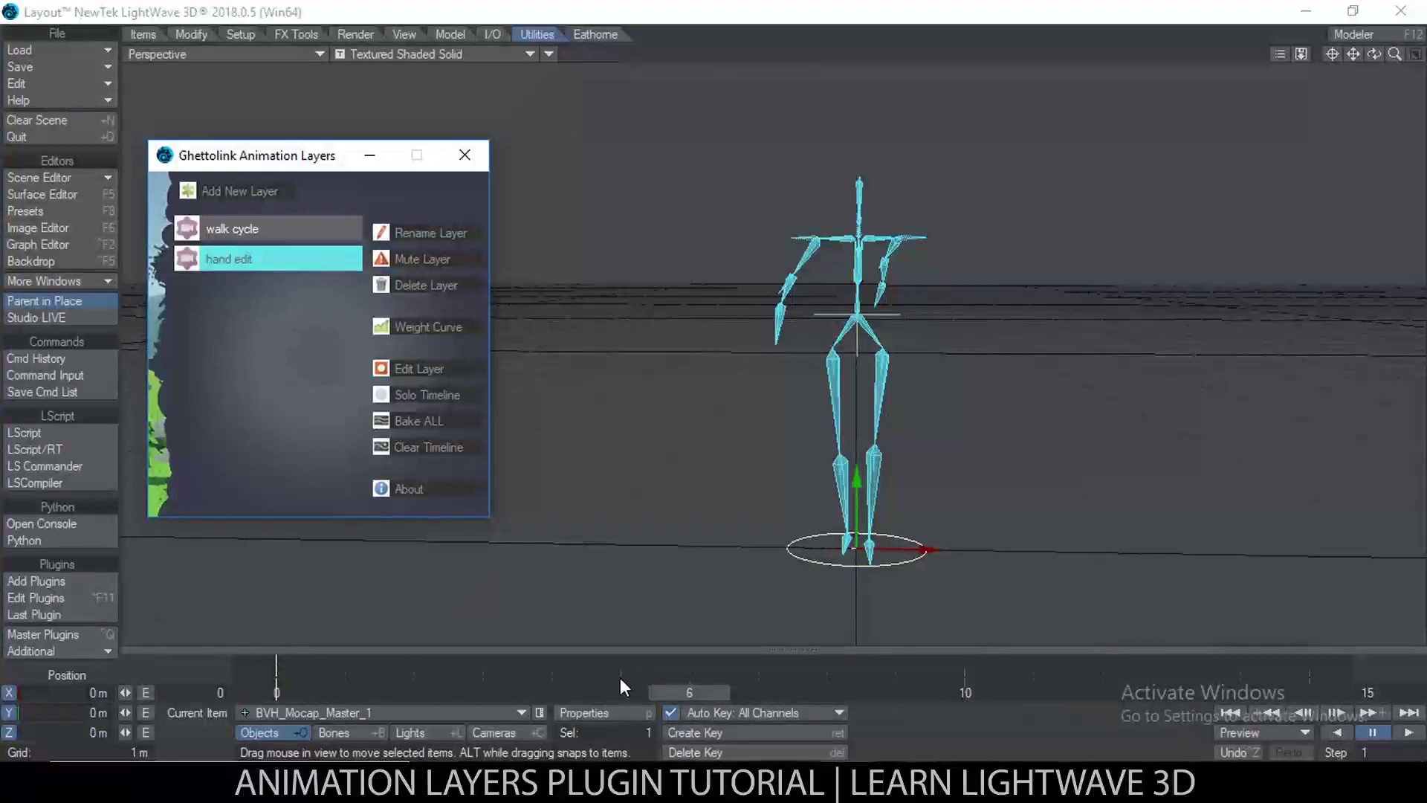
alt+drag(905, 370, 774, 407)
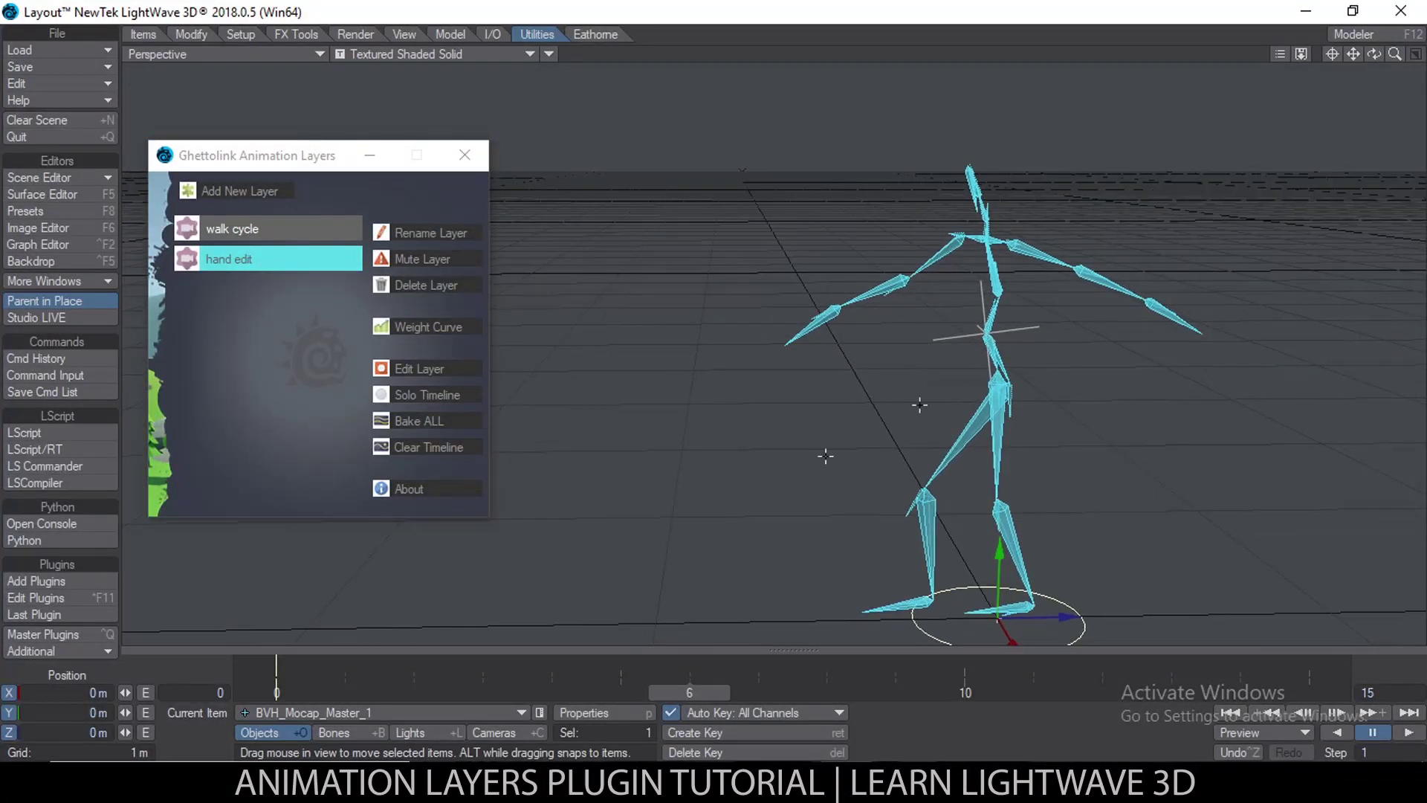
click(426, 325)
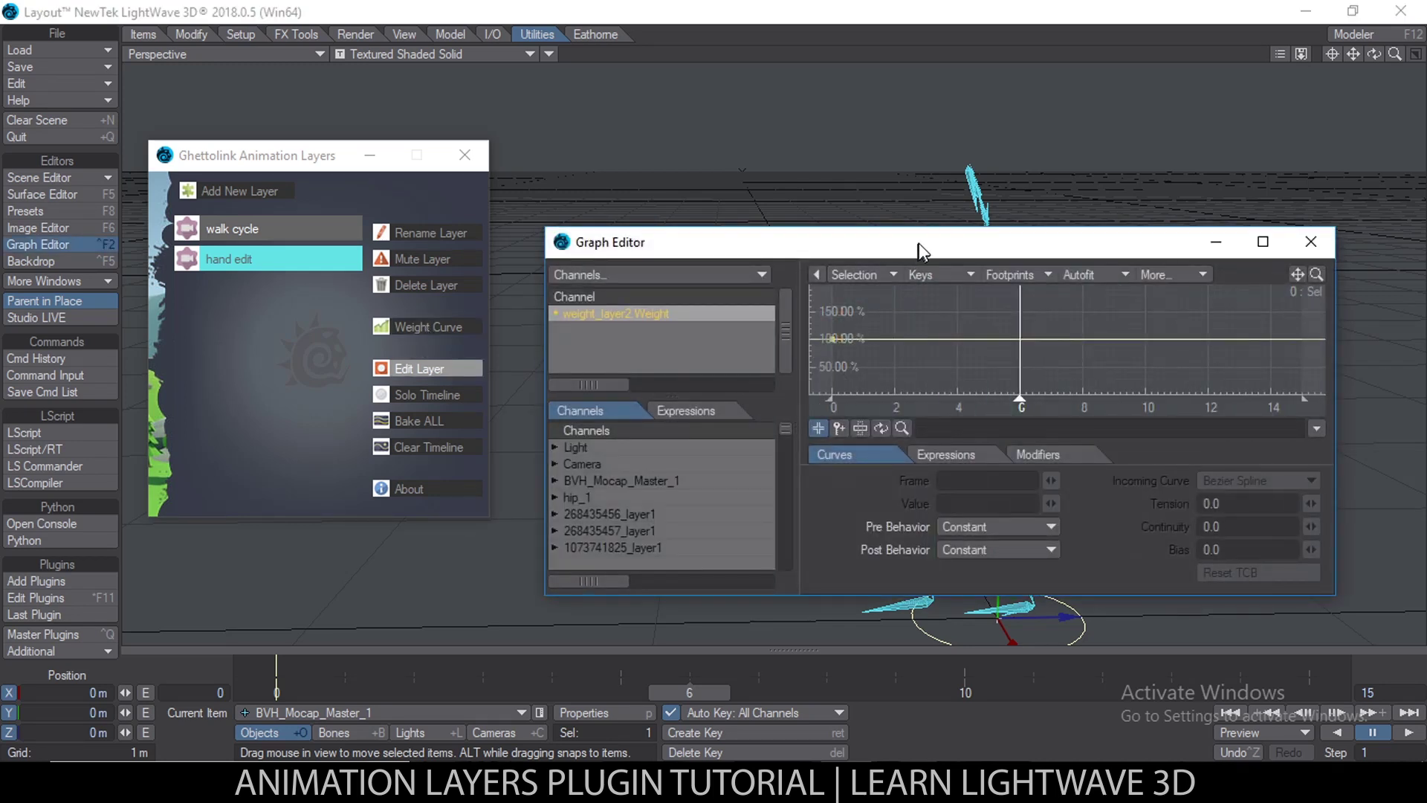
drag(916, 236, 624, 159)
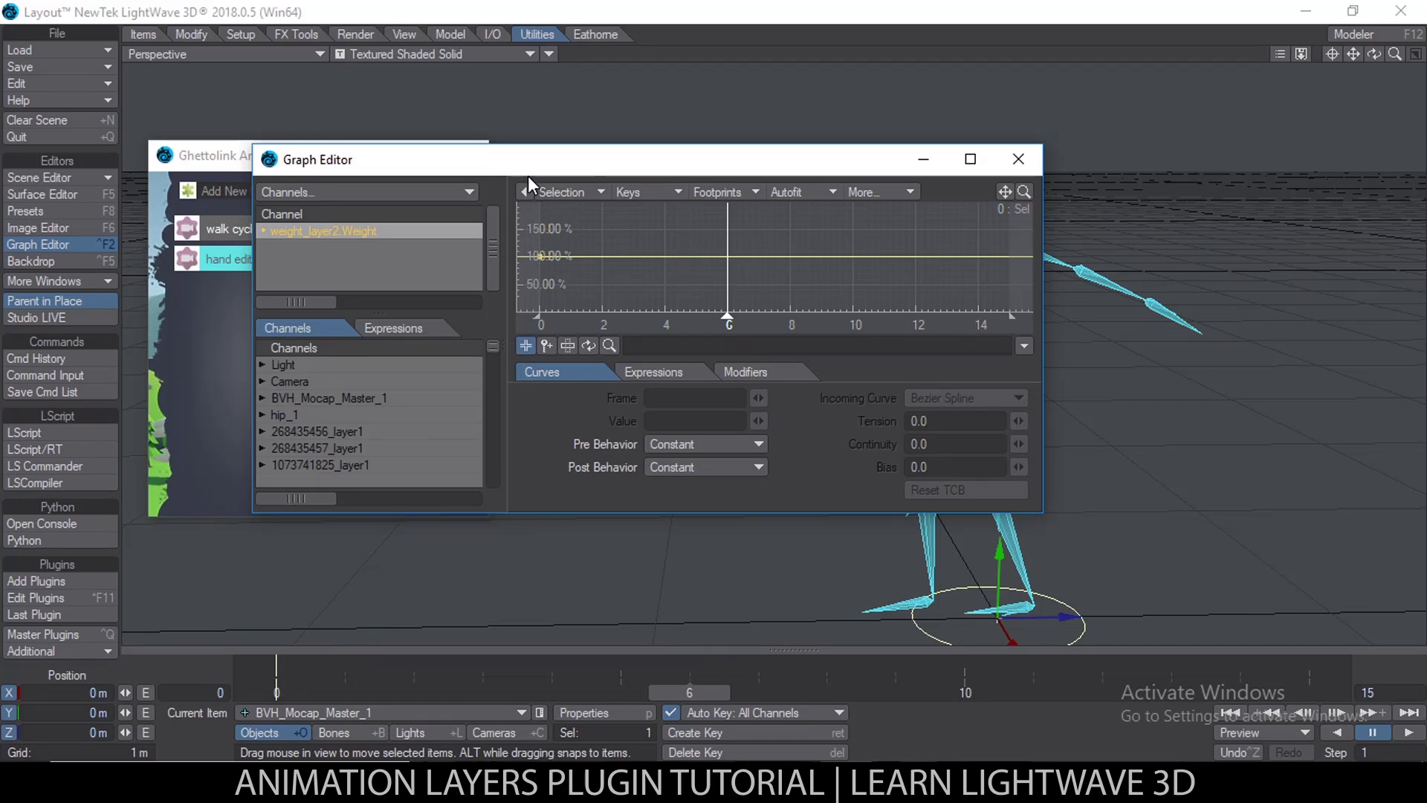
click(539, 256)
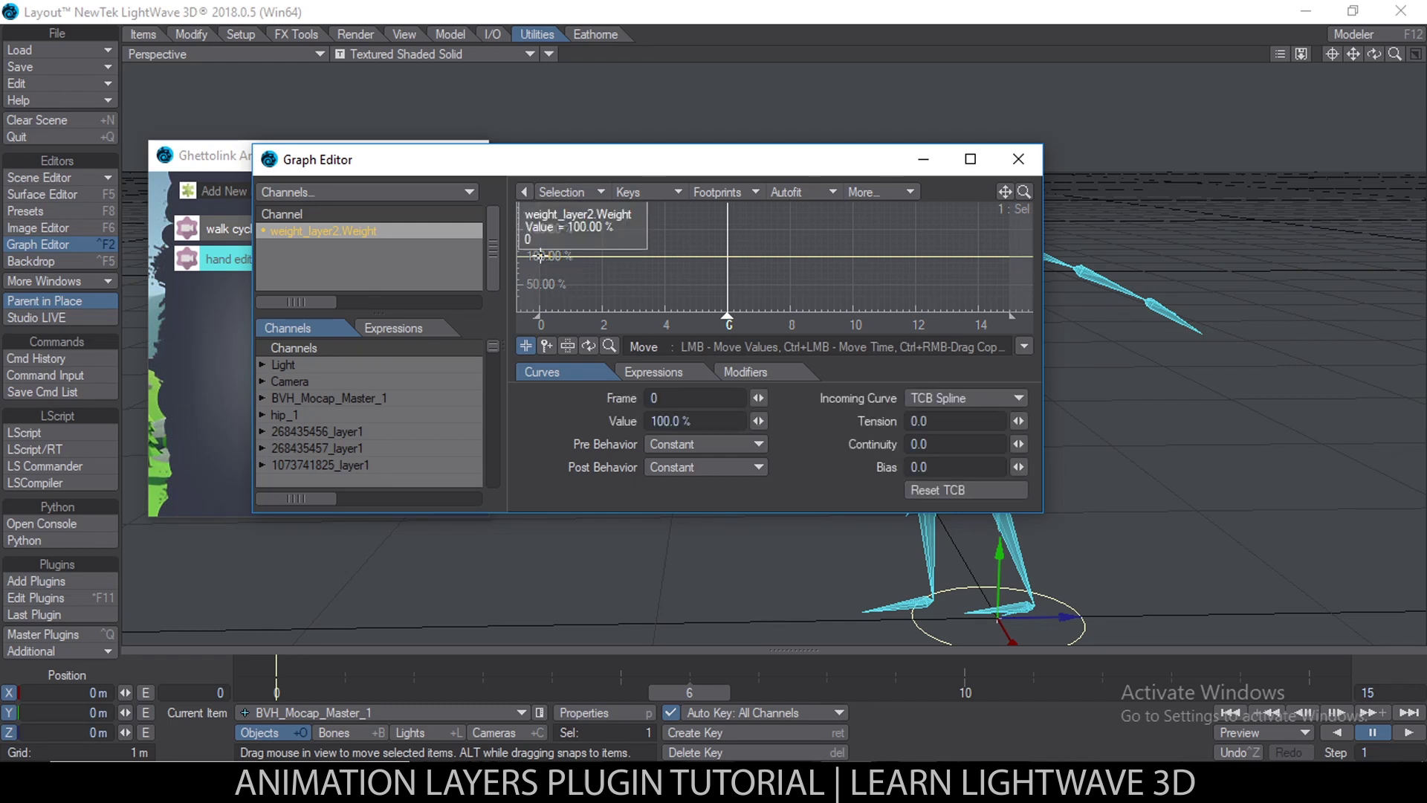
drag(539, 255, 540, 293)
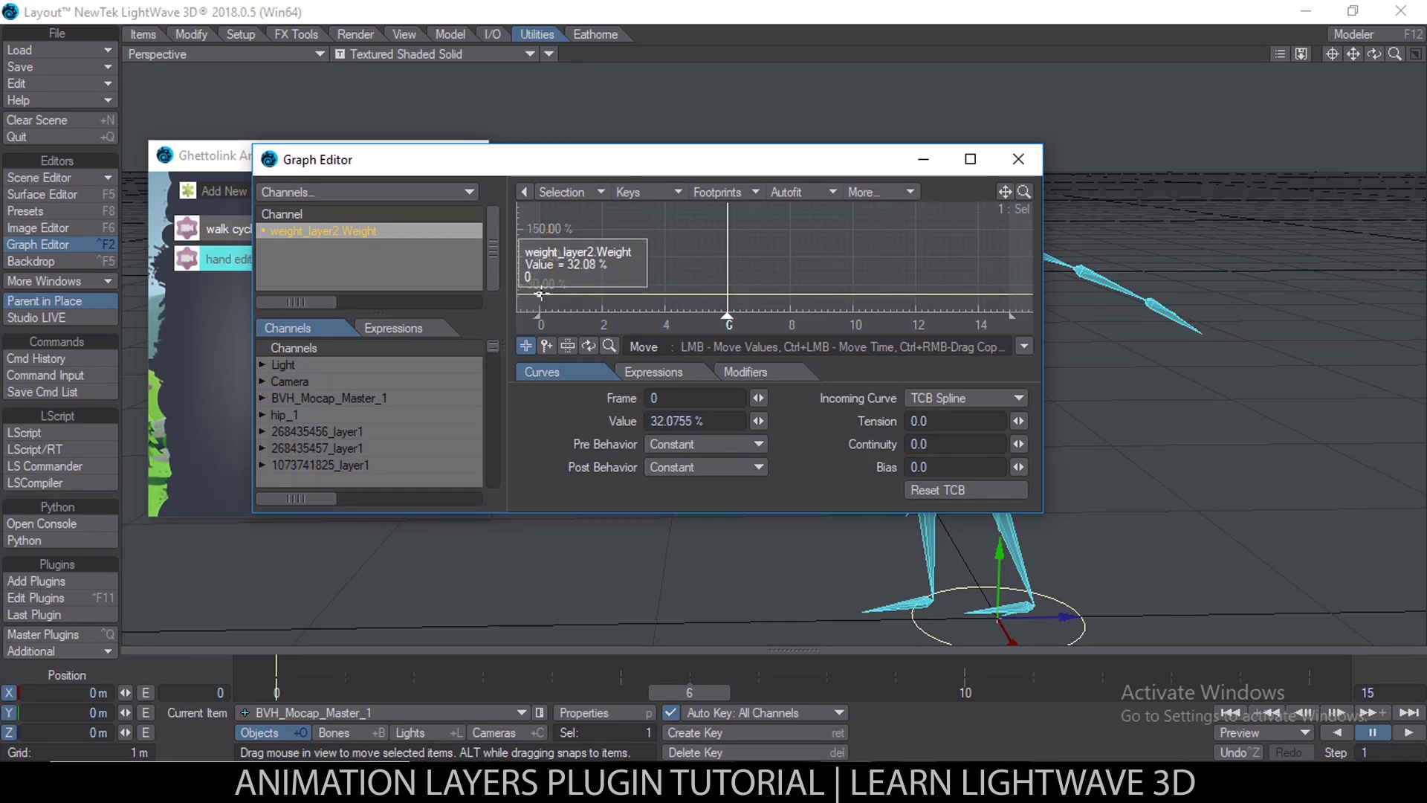
click(1016, 161)
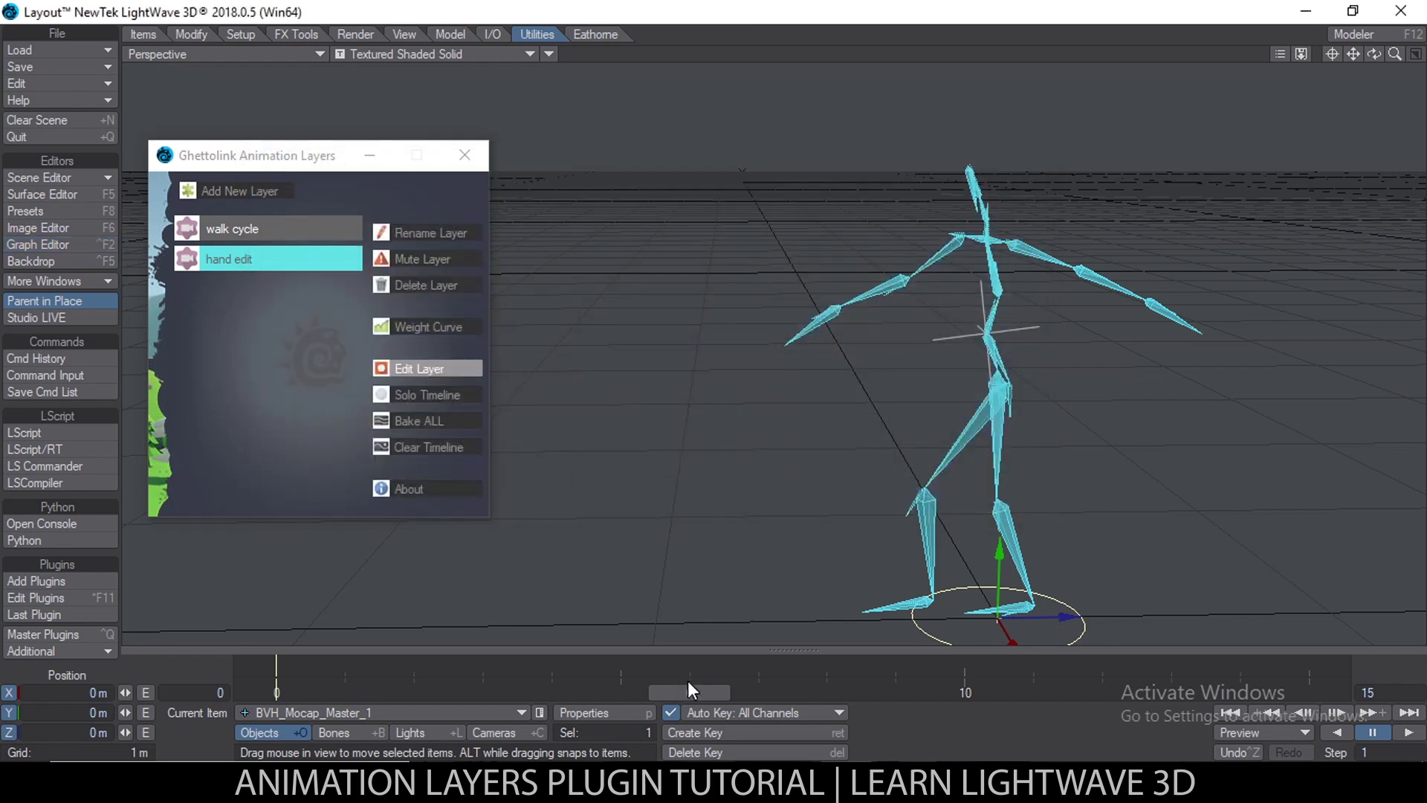
mouse_move(698, 690)
mouse_down()
mouse_move(624, 690)
mouse_move(693, 690)
mouse_up()
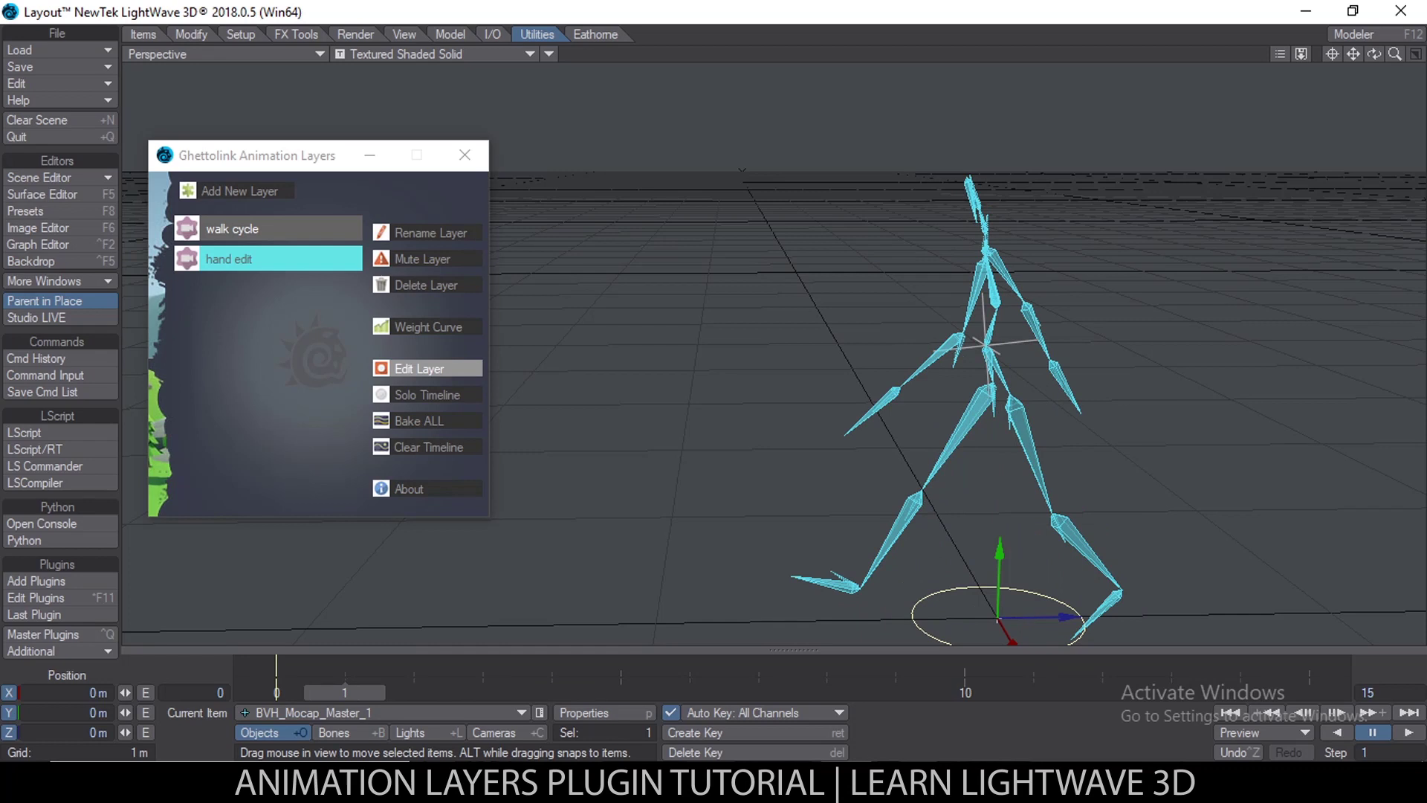
alt+drag(1061, 385, 1086, 345)
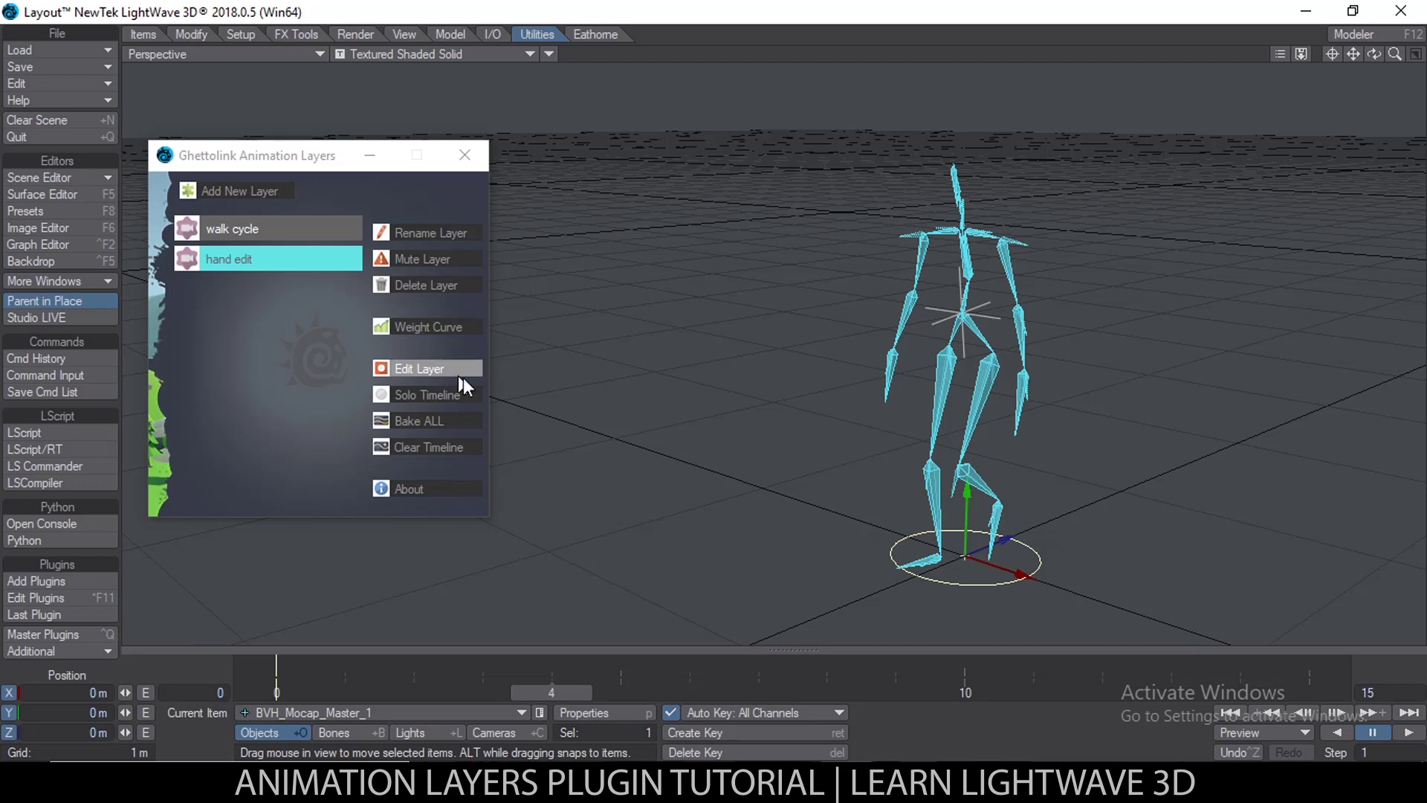
Set the "hand edit" layer's weight key at frame 0 to 100% and close its curve
click(424, 325)
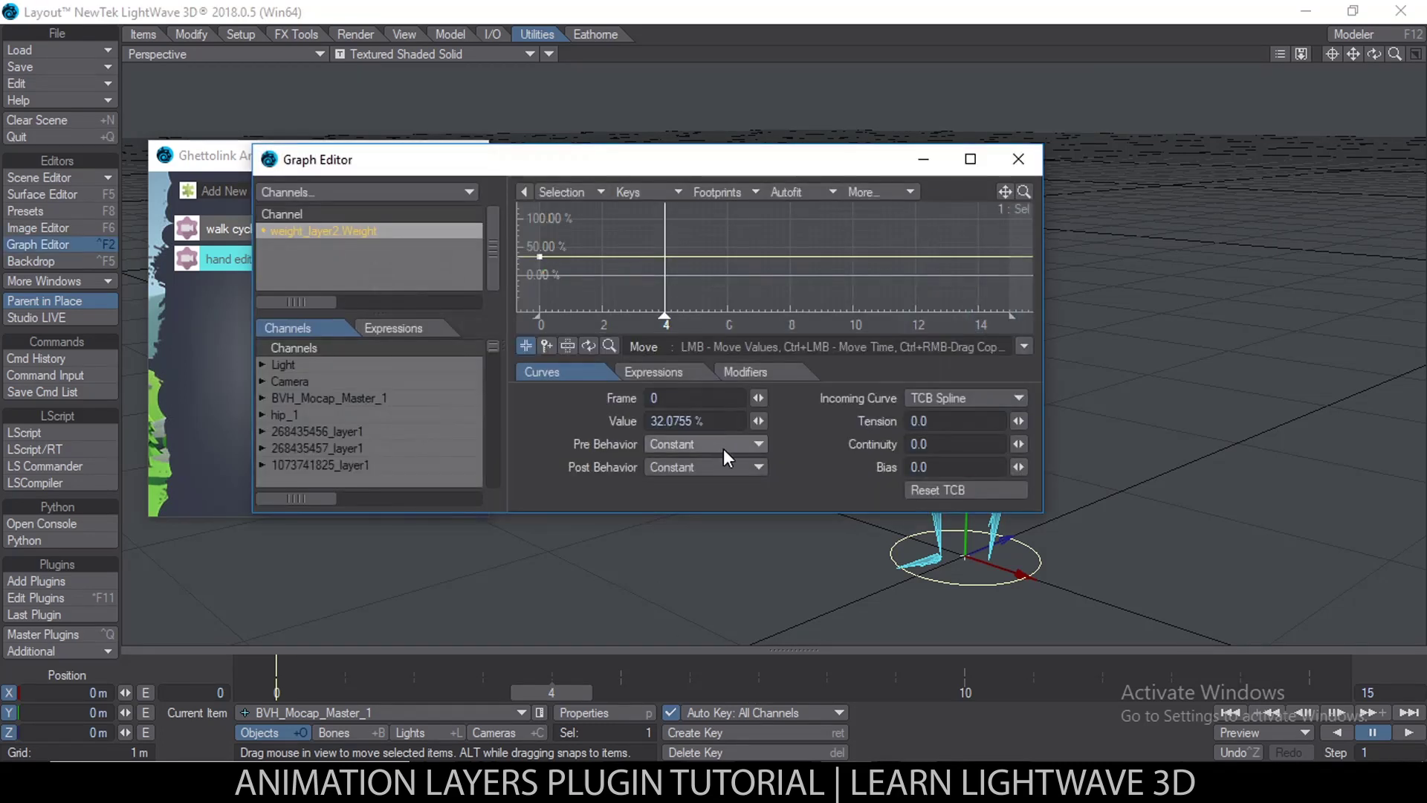
drag(714, 421, 580, 423)
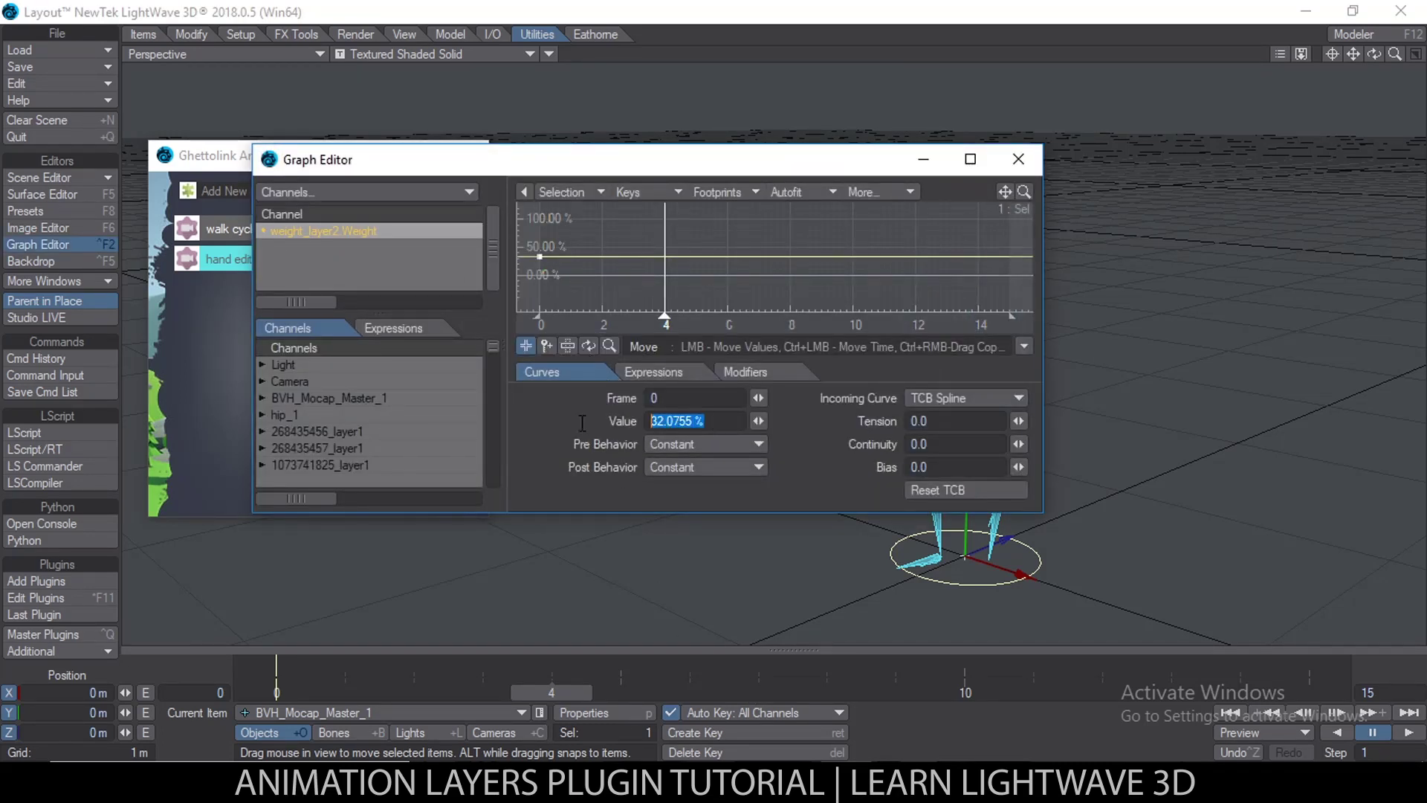
text(100)
key(Return)
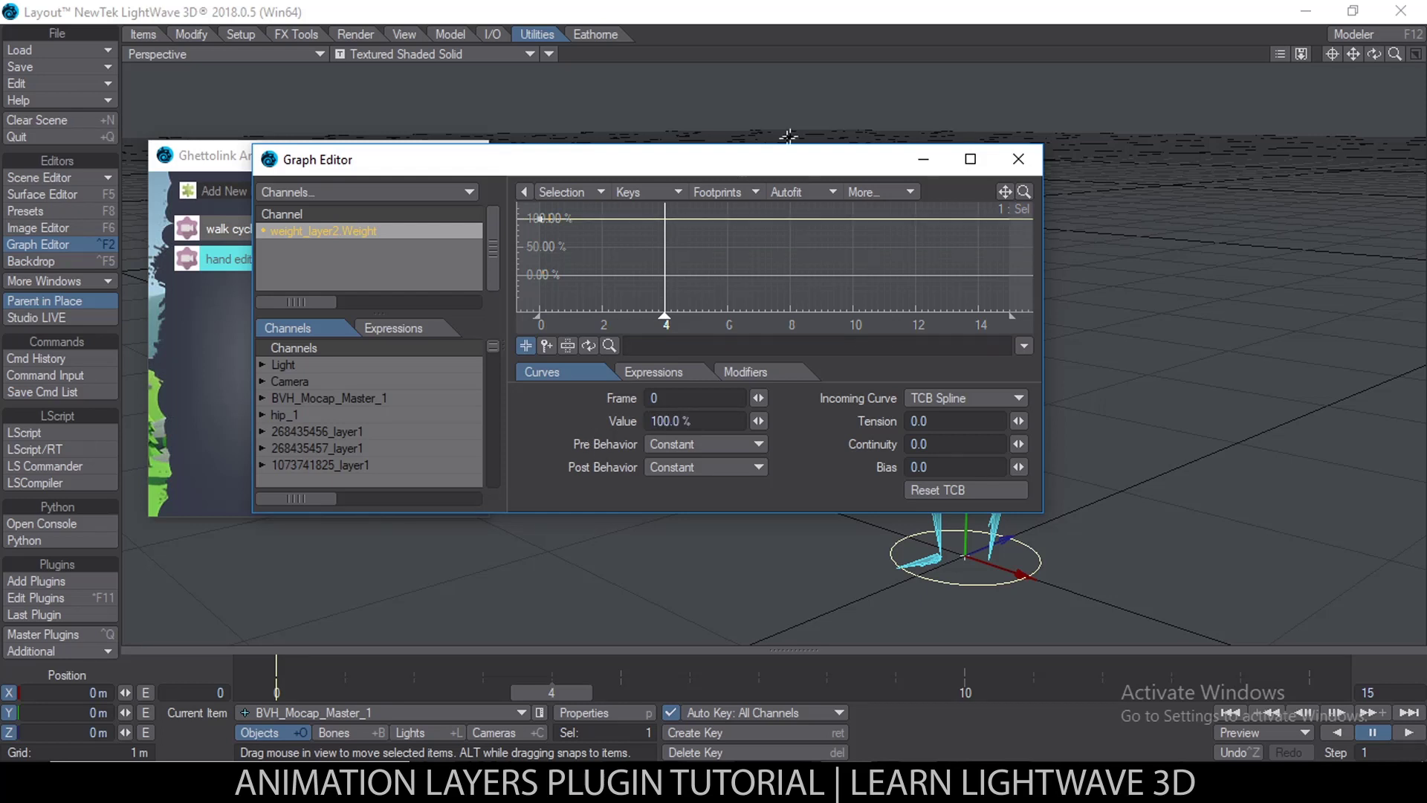
click(1018, 158)
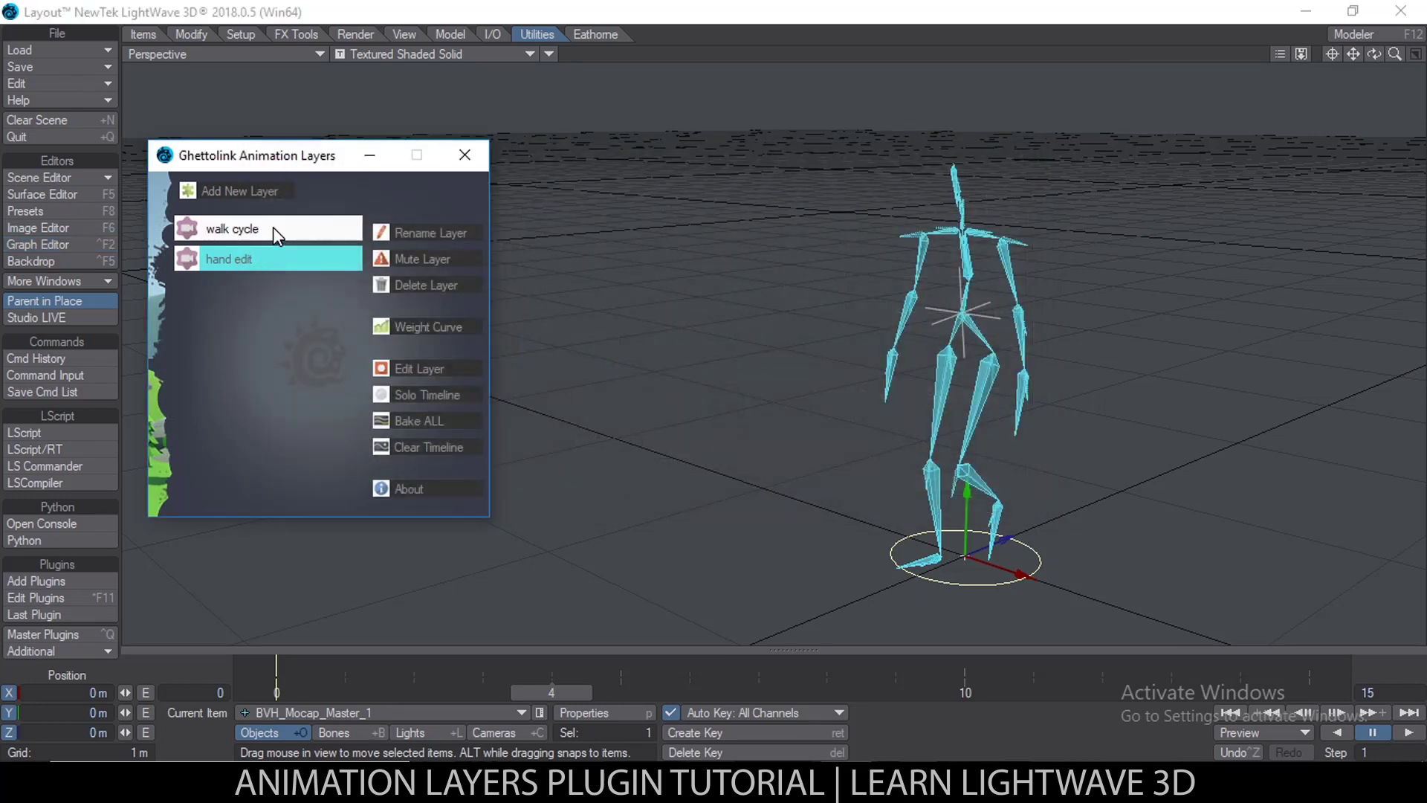
Lower the "walk cycle" layer's weight key at frame 0 to about 19% and scrub the timeline to check the walk
click(273, 226)
click(414, 329)
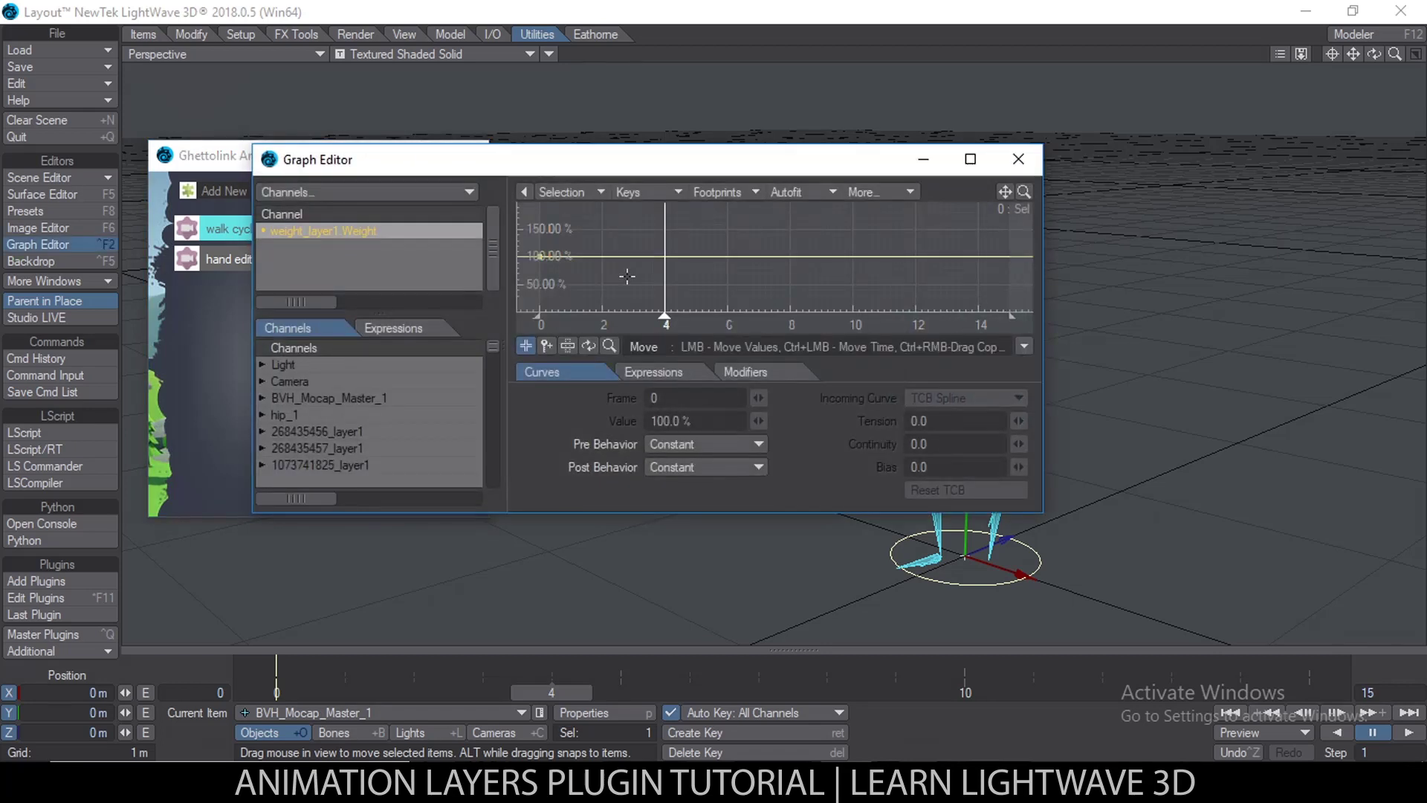
click(537, 257)
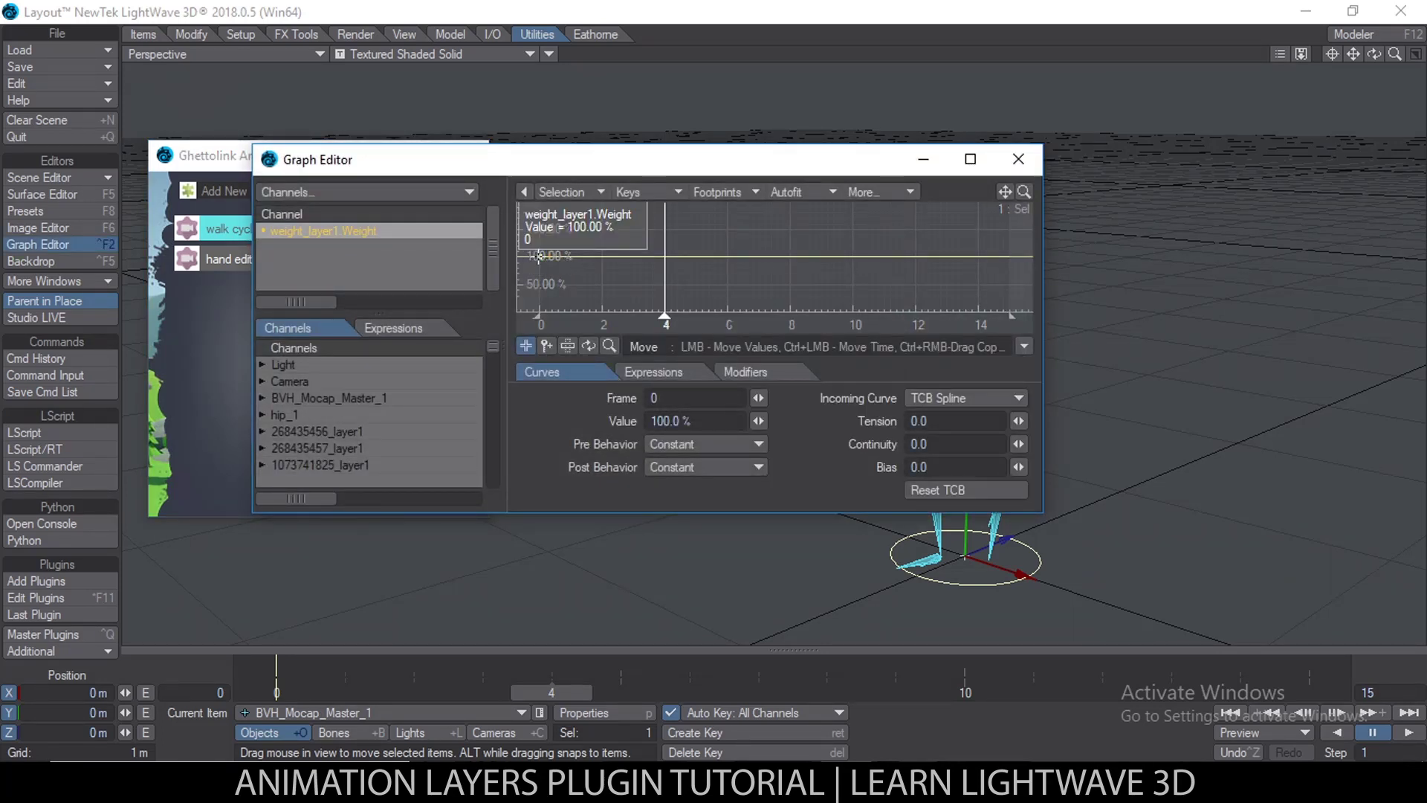
drag(537, 256, 539, 301)
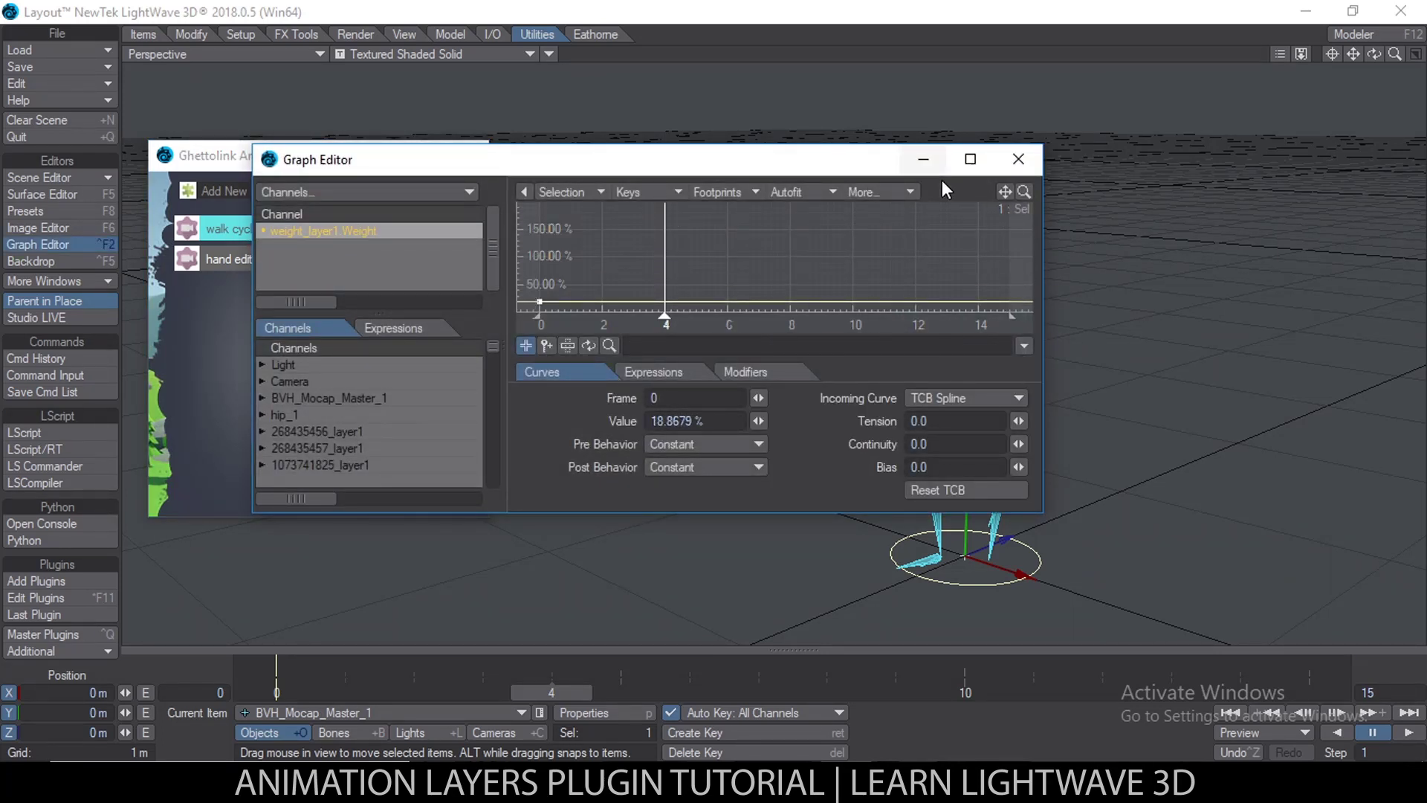
click(1008, 165)
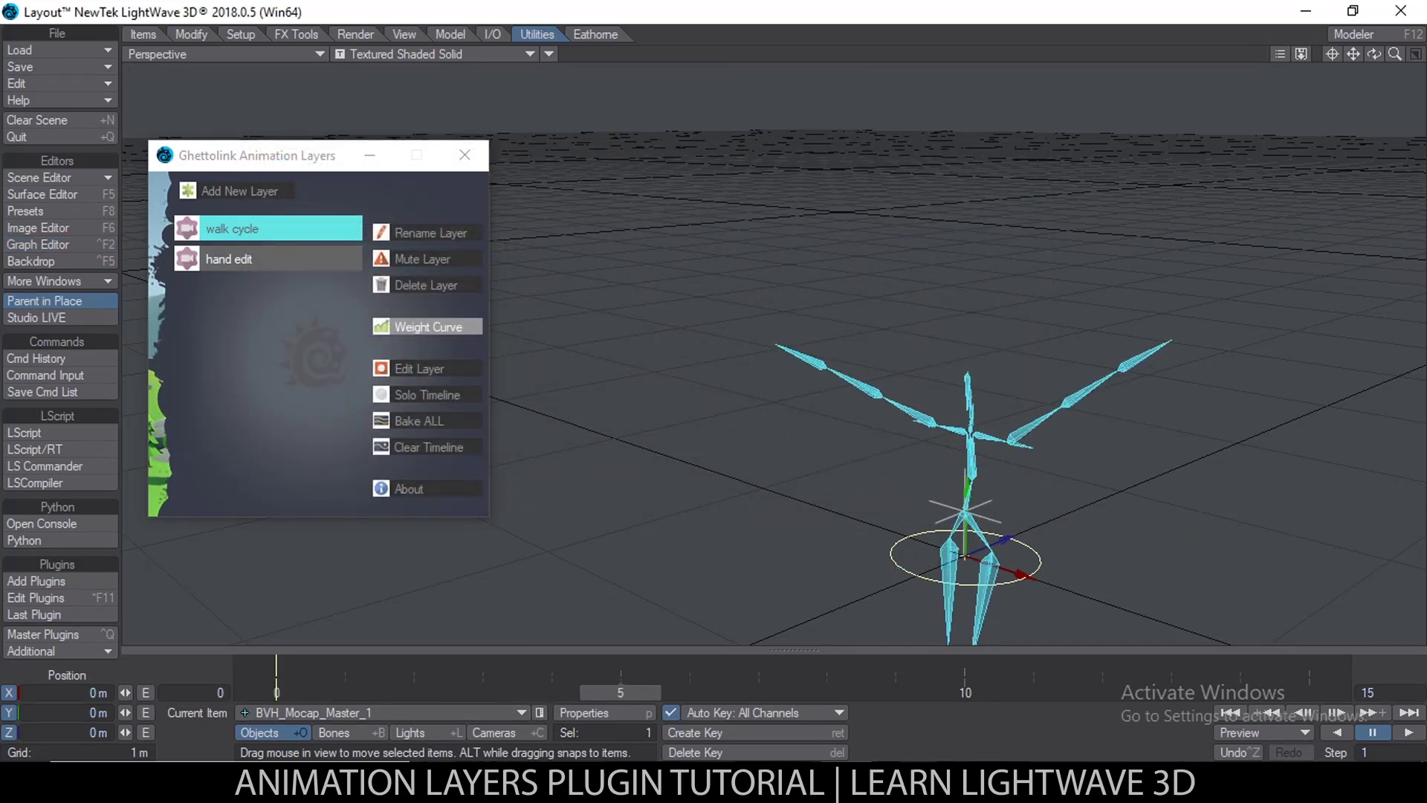
scroll(870, 453, down, 5)
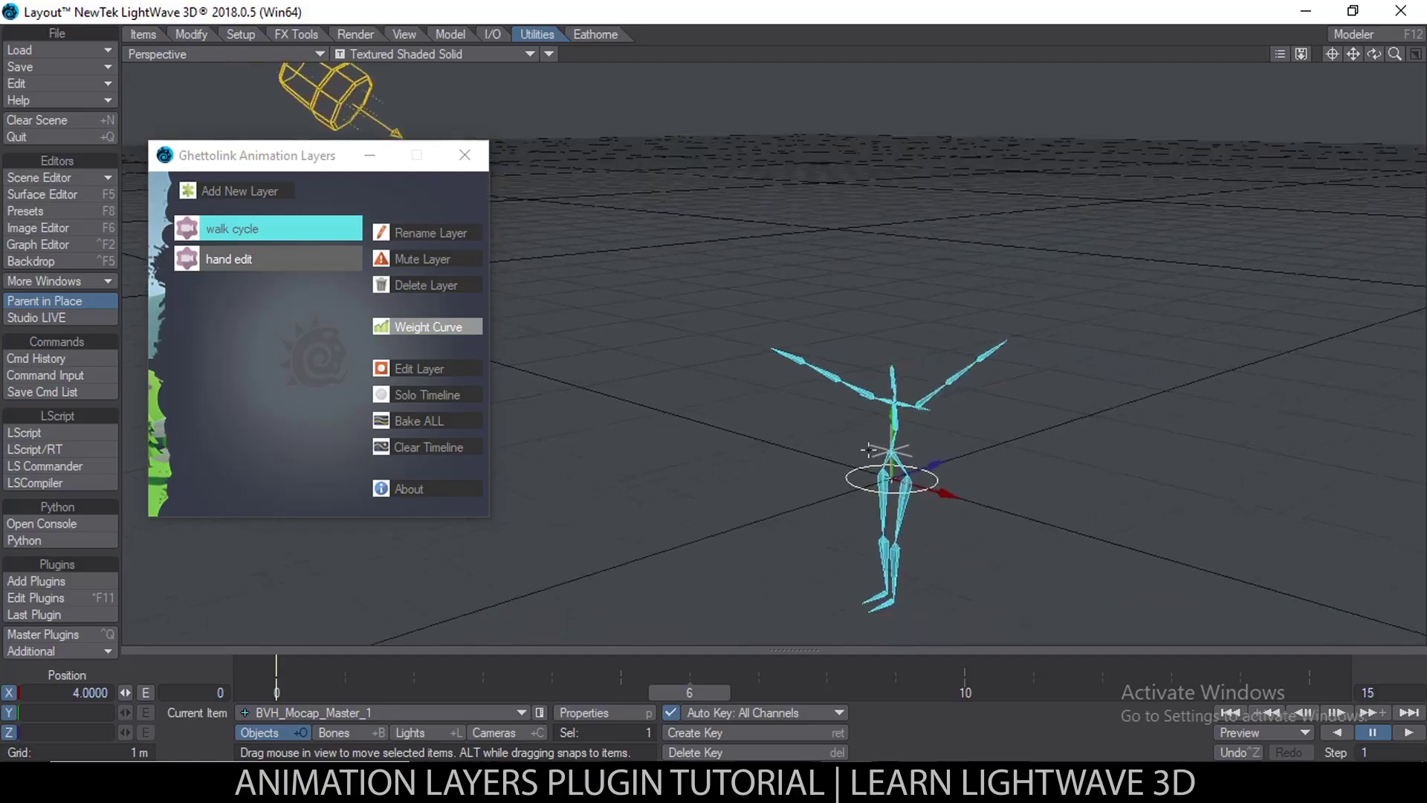
alt+drag(869, 454, 828, 468)
alt+drag(824, 681, 685, 693)
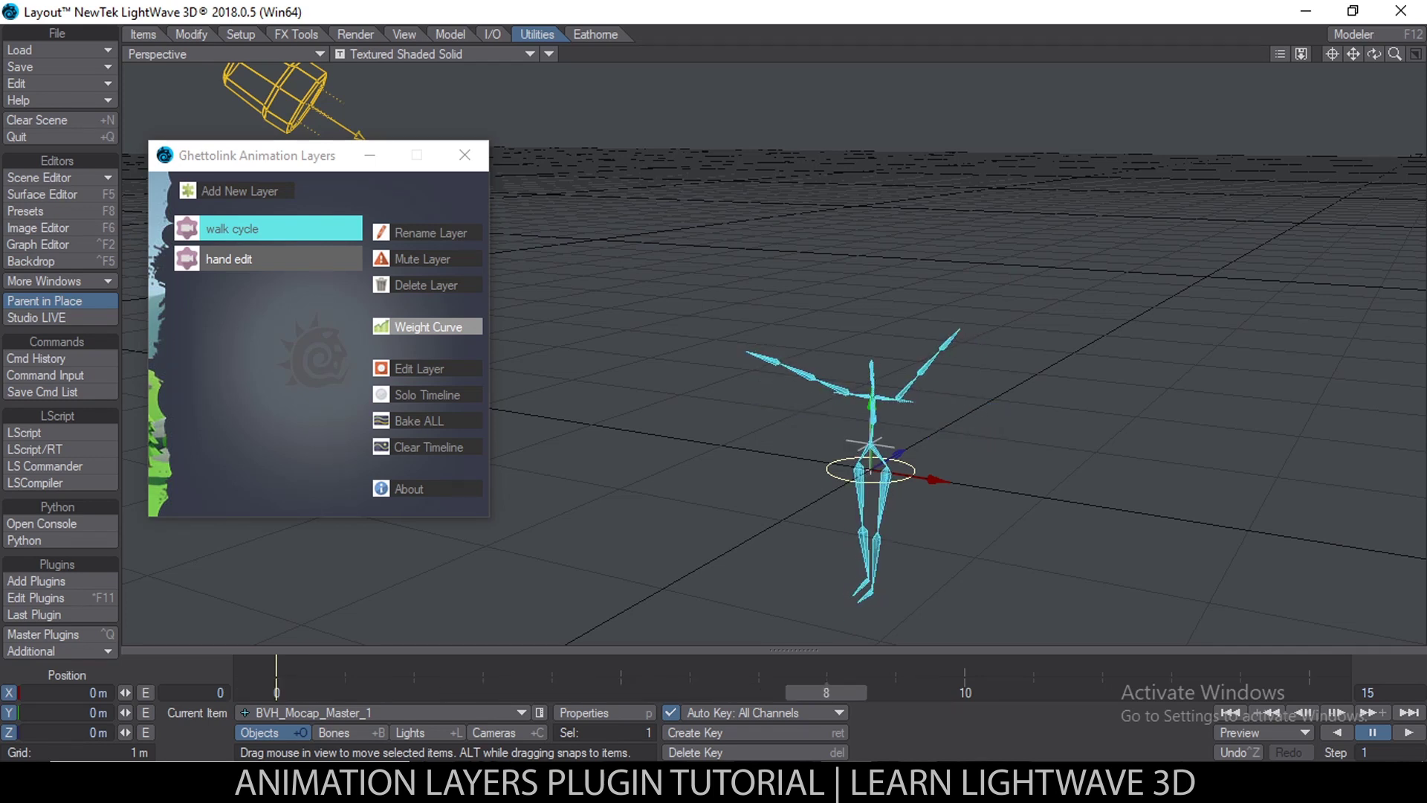
Set the "walk cycle" layer's weight key at frame 0 to 100% and scrub the timeline to check the motion
click(452, 325)
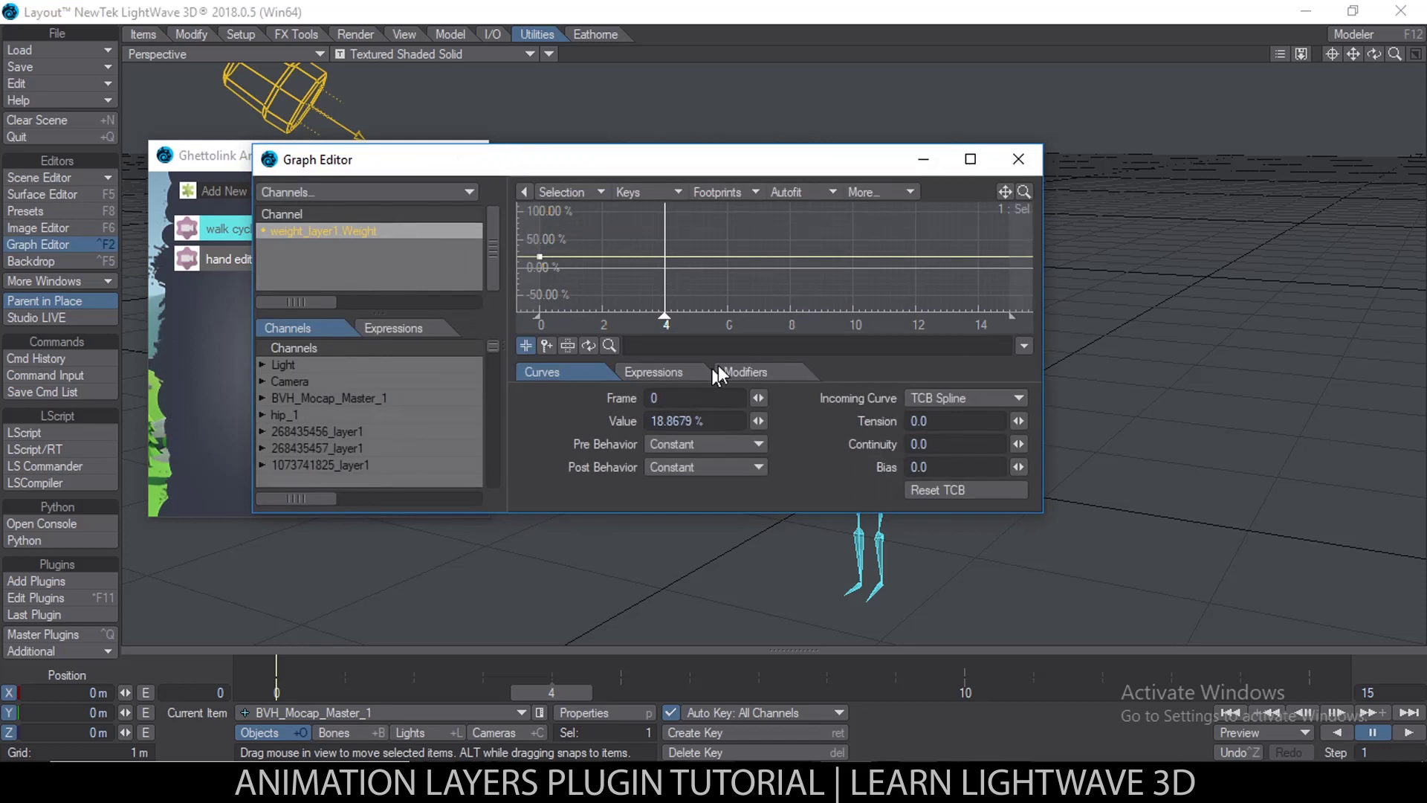
click(722, 420)
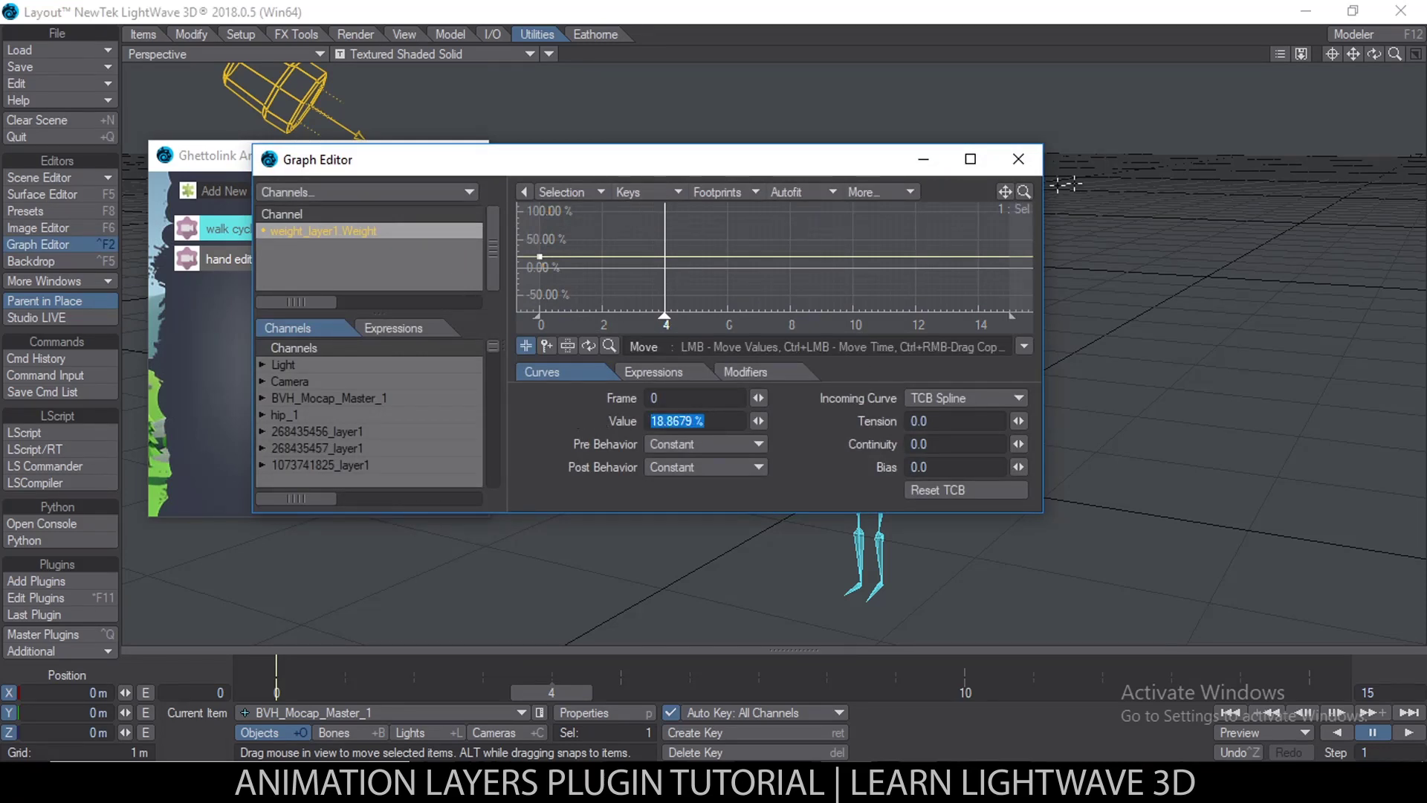
text(100)
key(Return)
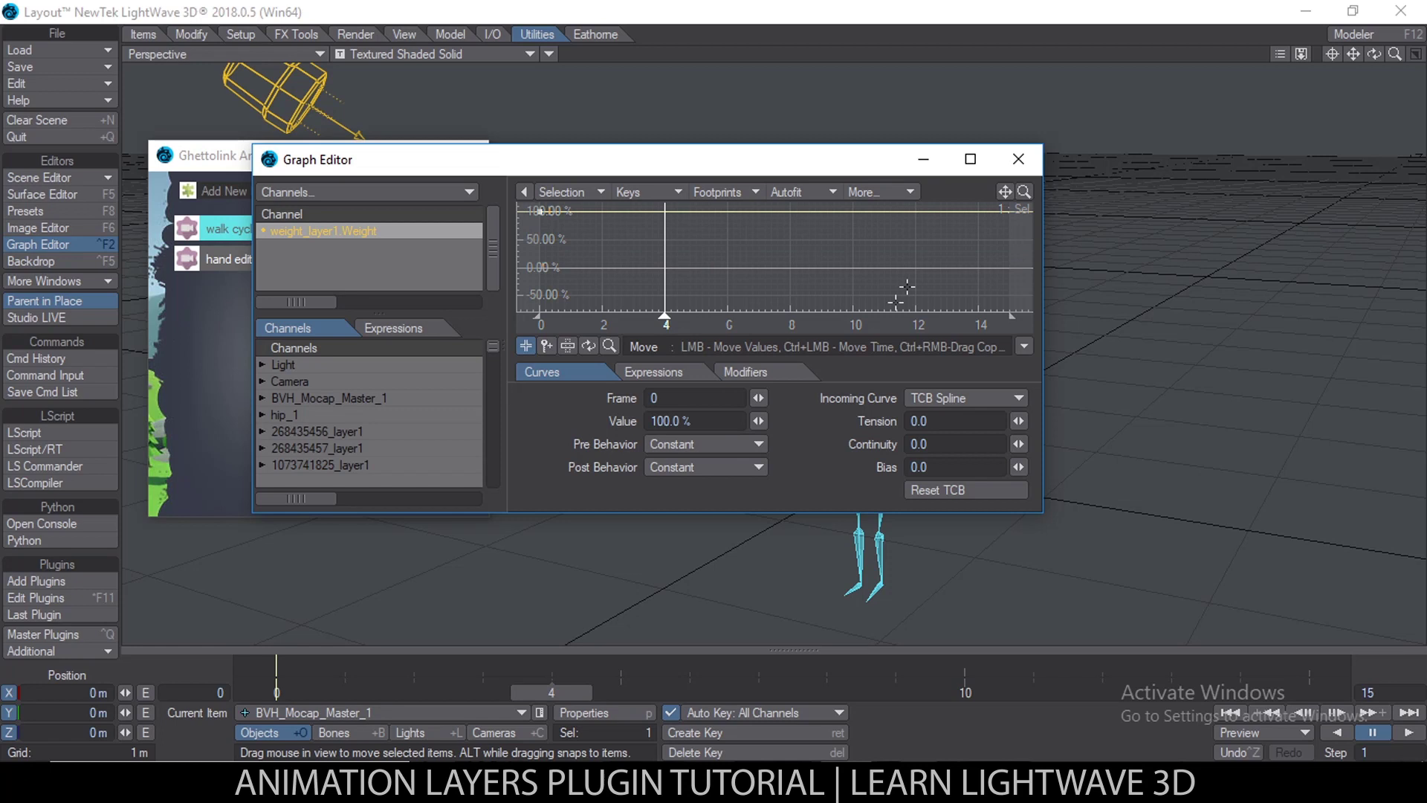
click(1018, 158)
click(276, 689)
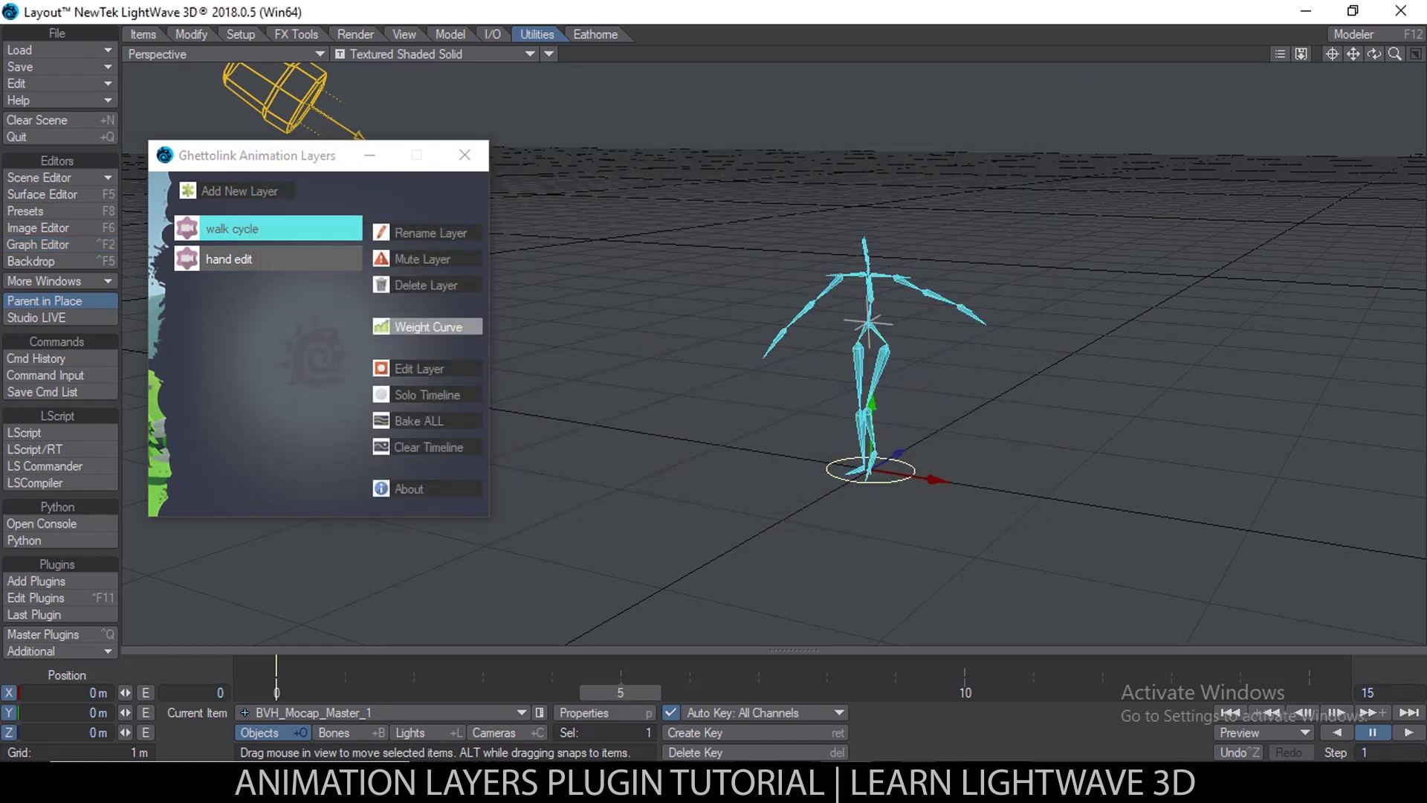
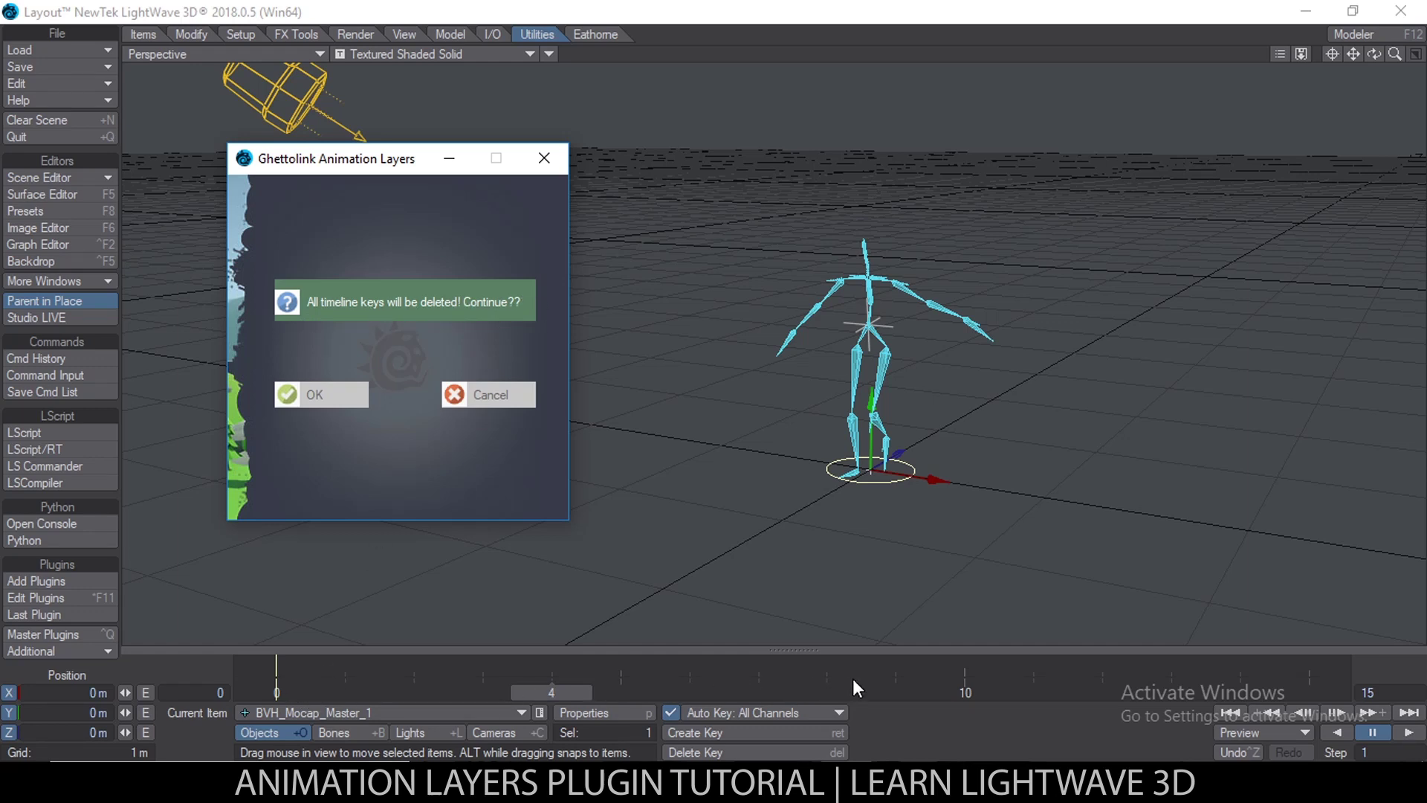
Open the "walk cycle" layer for editing, accepting deletion of all timeline keys, and select hip_1 at frame 6
click(332, 392)
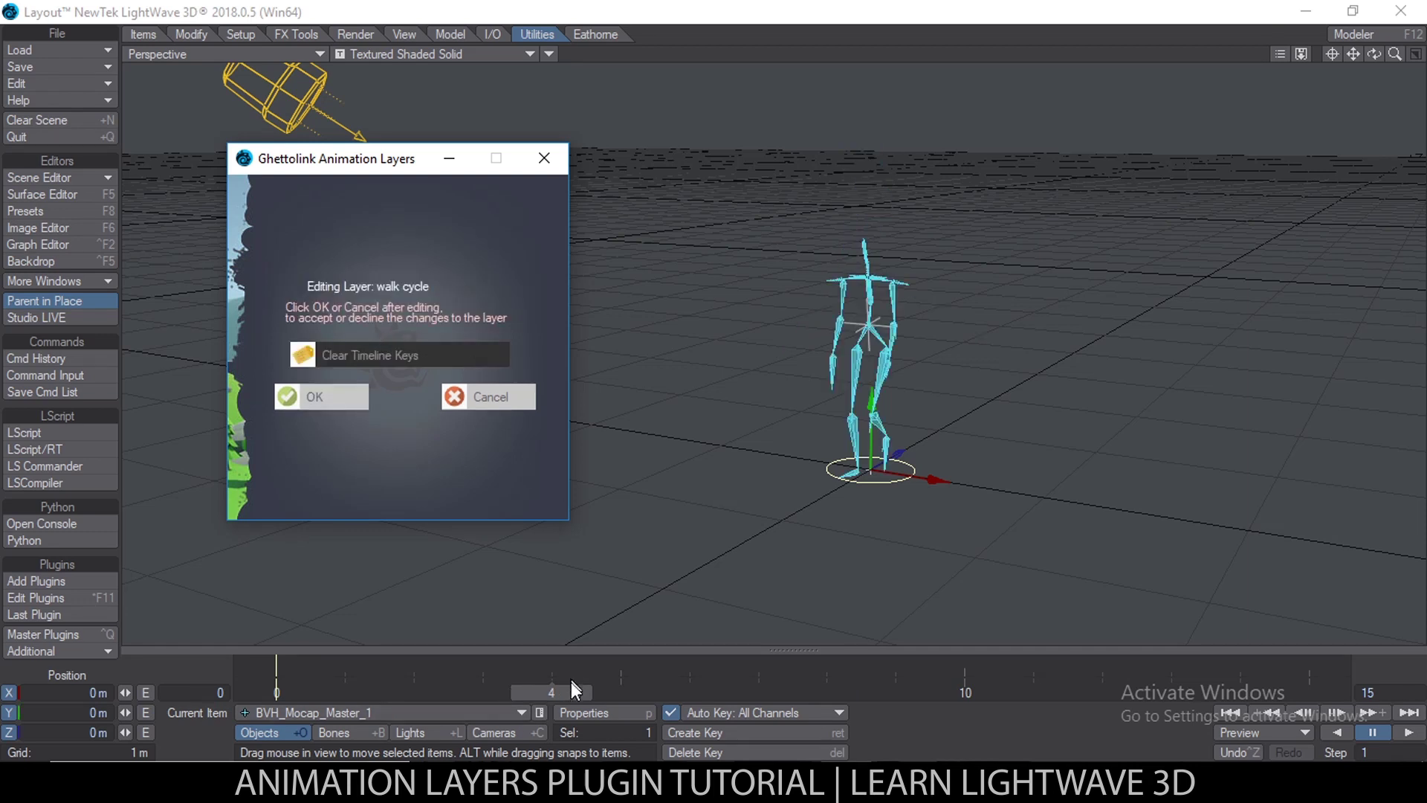
scroll(904, 495, up, 4)
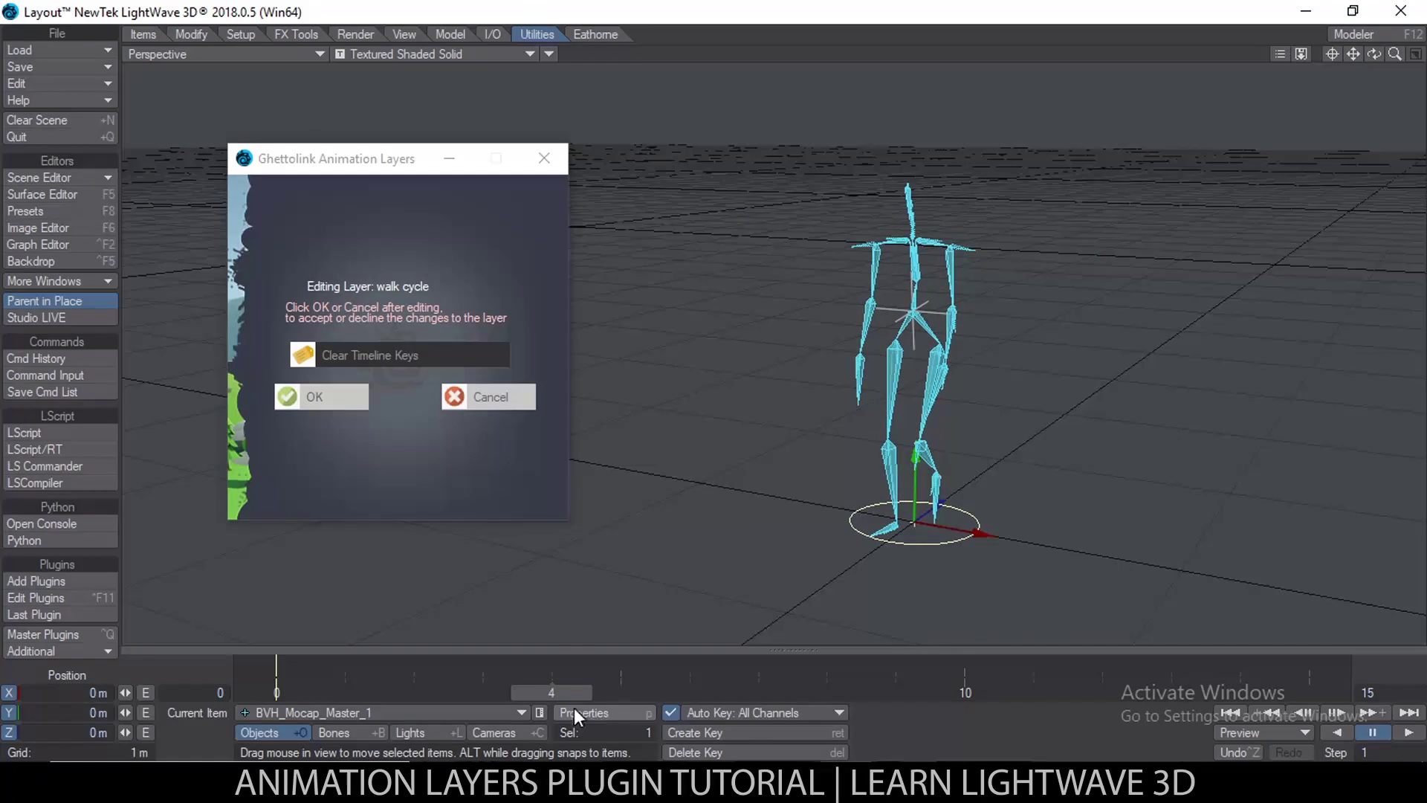
drag(568, 690, 690, 692)
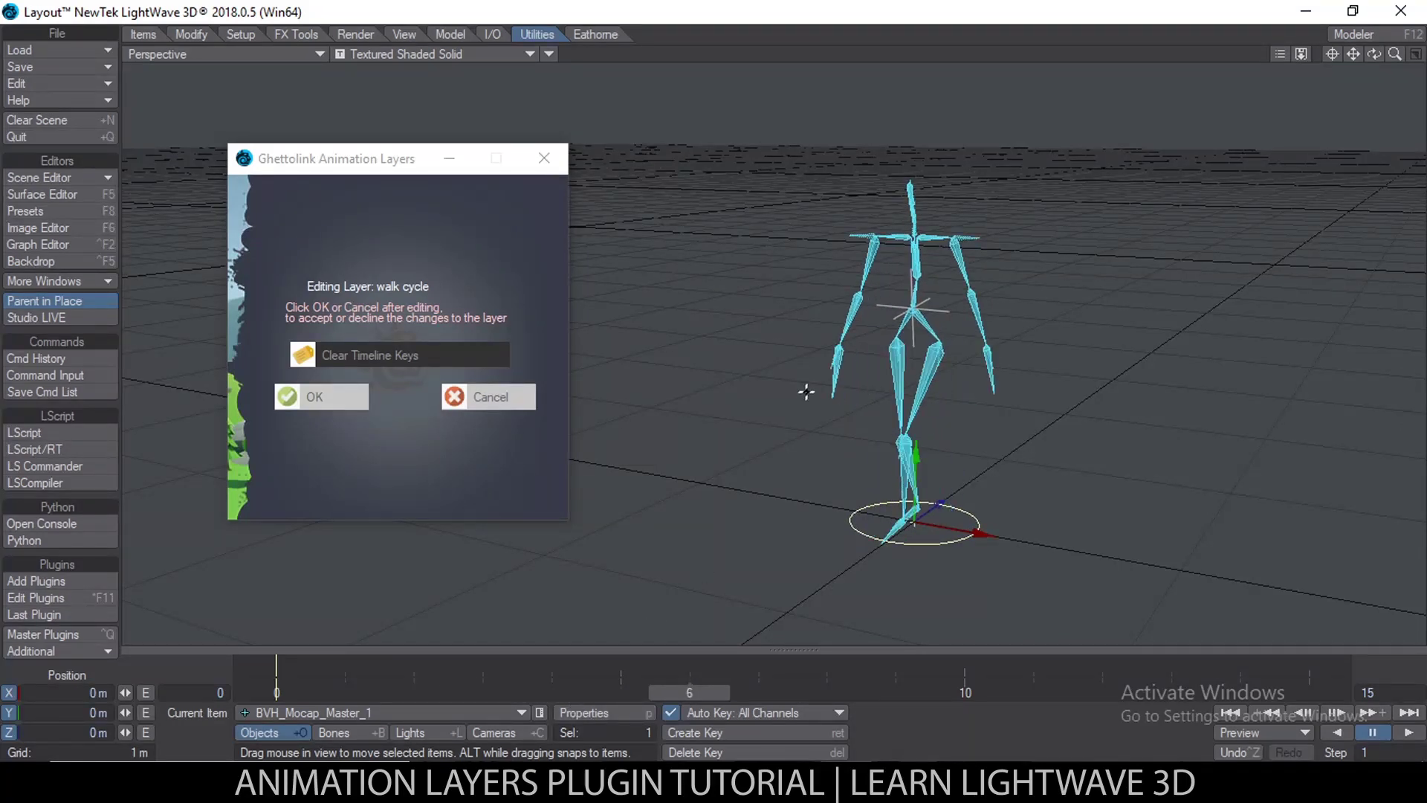
click(885, 340)
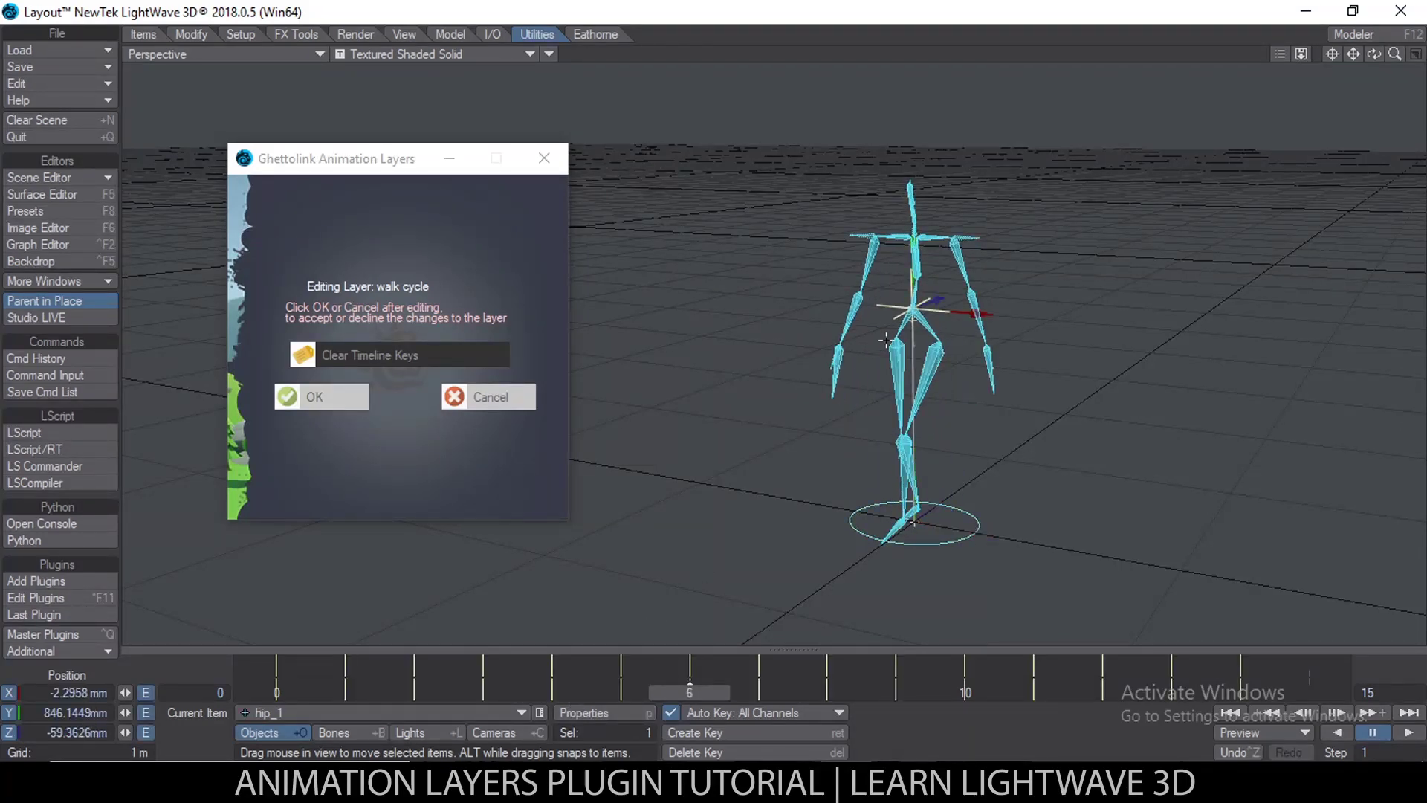
Select the rShin_1 bone for rotation and scrub the timeline to frame 4 to examine the walk cycle keys
key(shift+b)
click(885, 340)
key(y)
drag(680, 693, 483, 692)
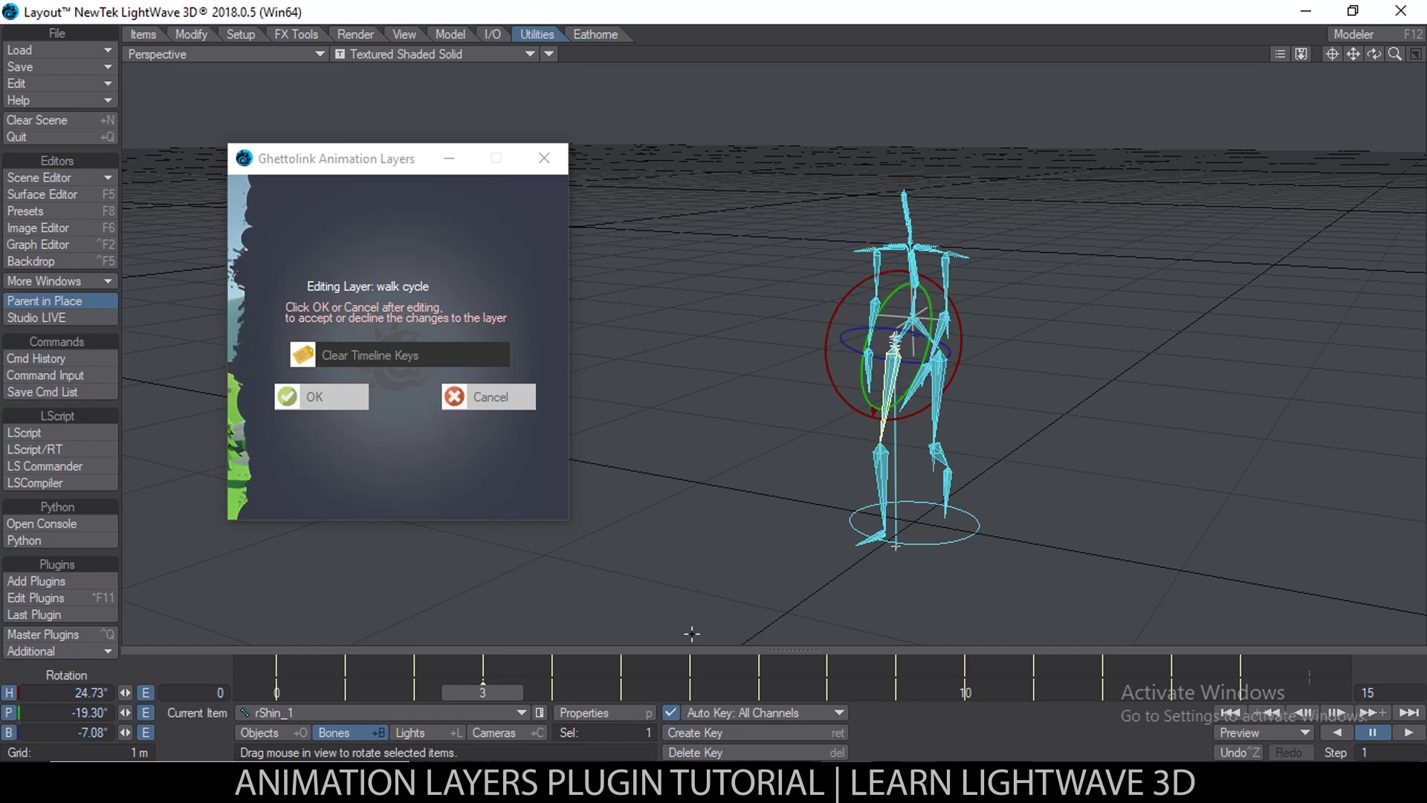
drag(474, 689, 551, 692)
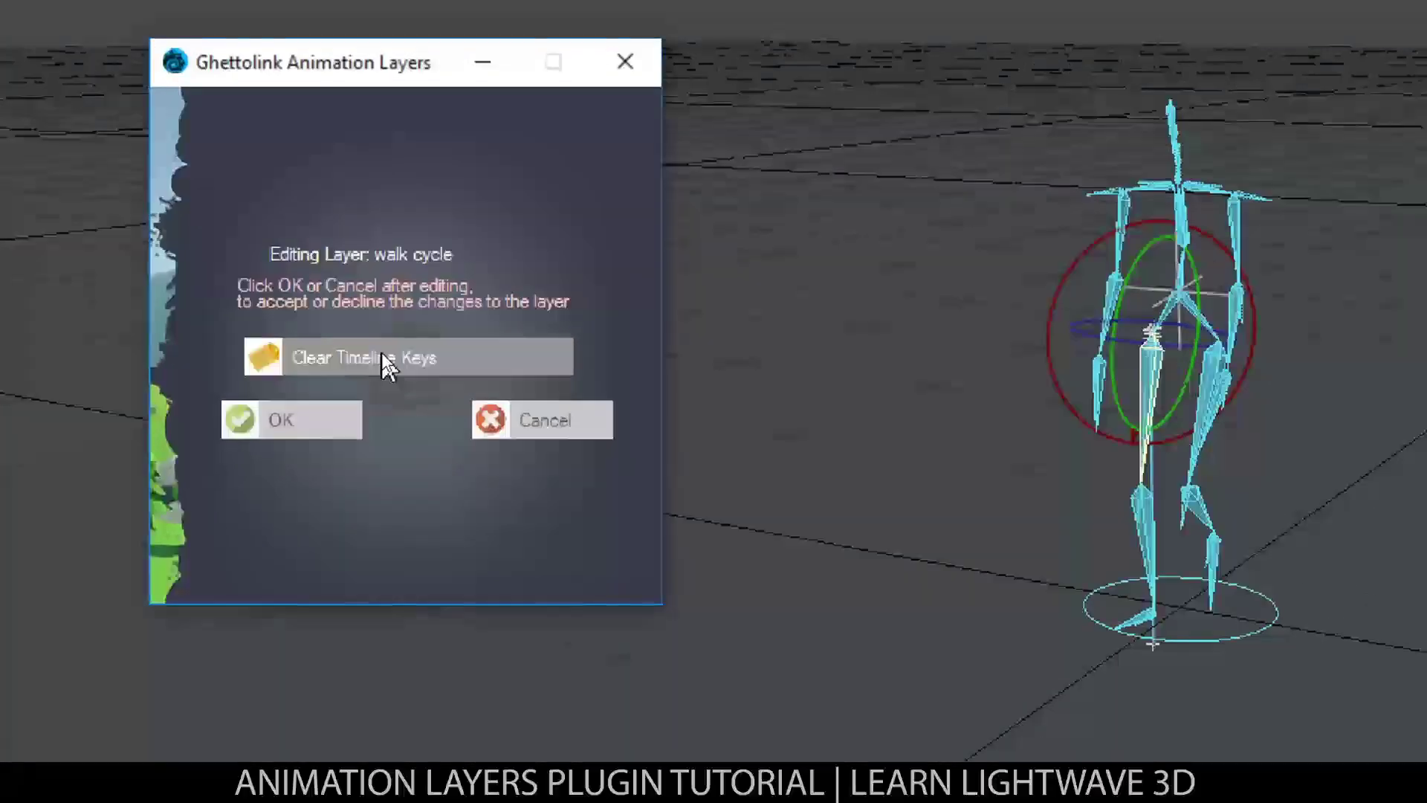
Set the "walk cycle" layer edit to Leave Timeline Keys, scrub the motion, and cancel the edit
click(381, 353)
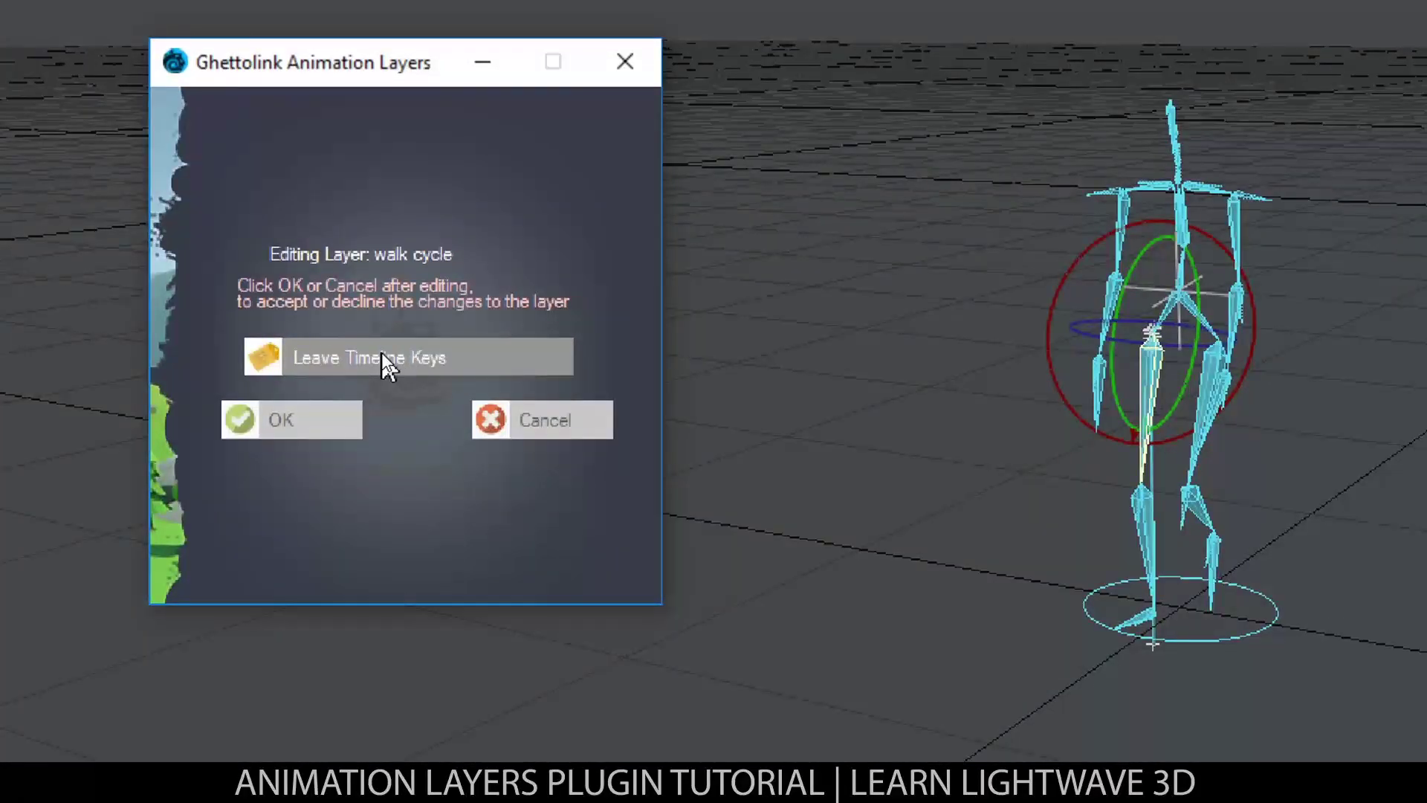
click(345, 364)
click(378, 352)
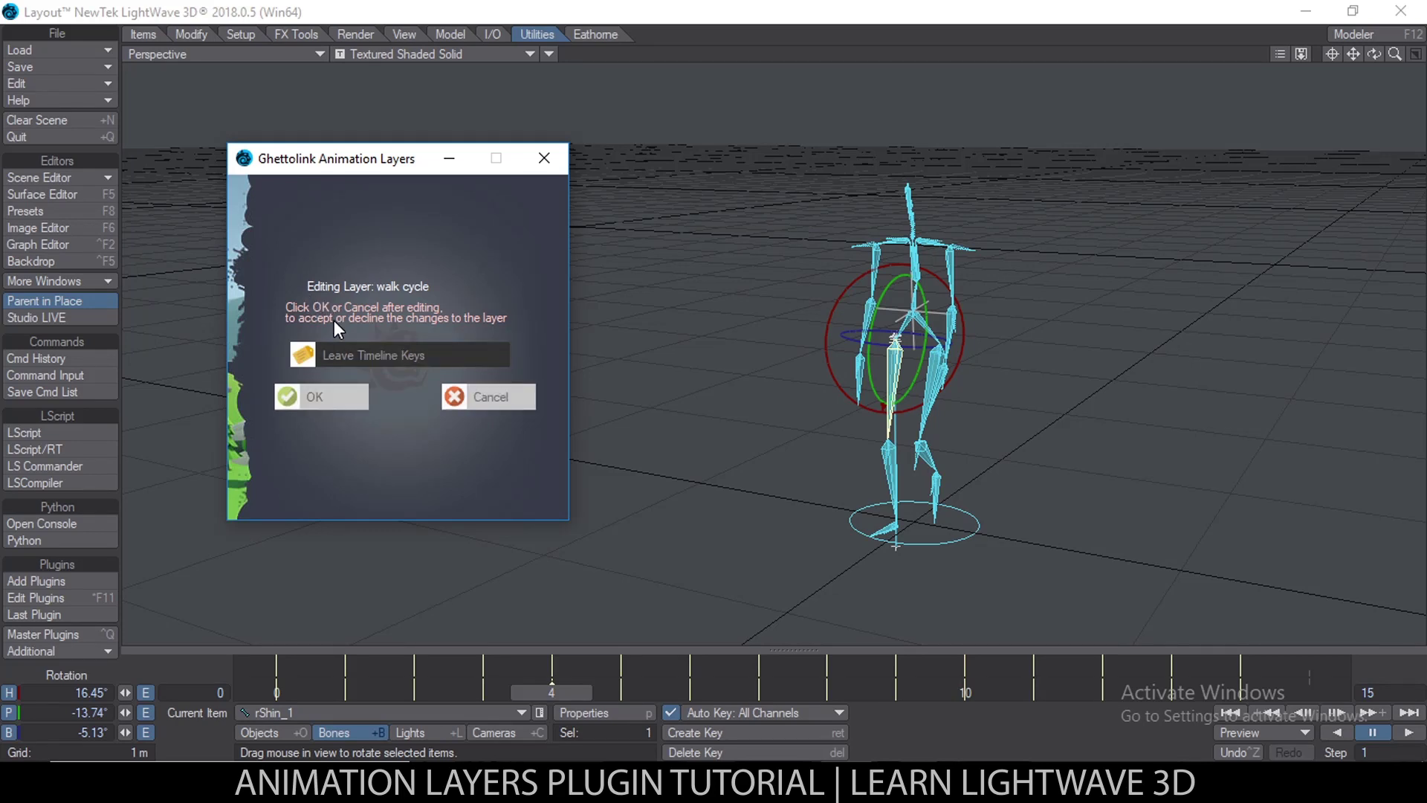
drag(363, 685, 766, 686)
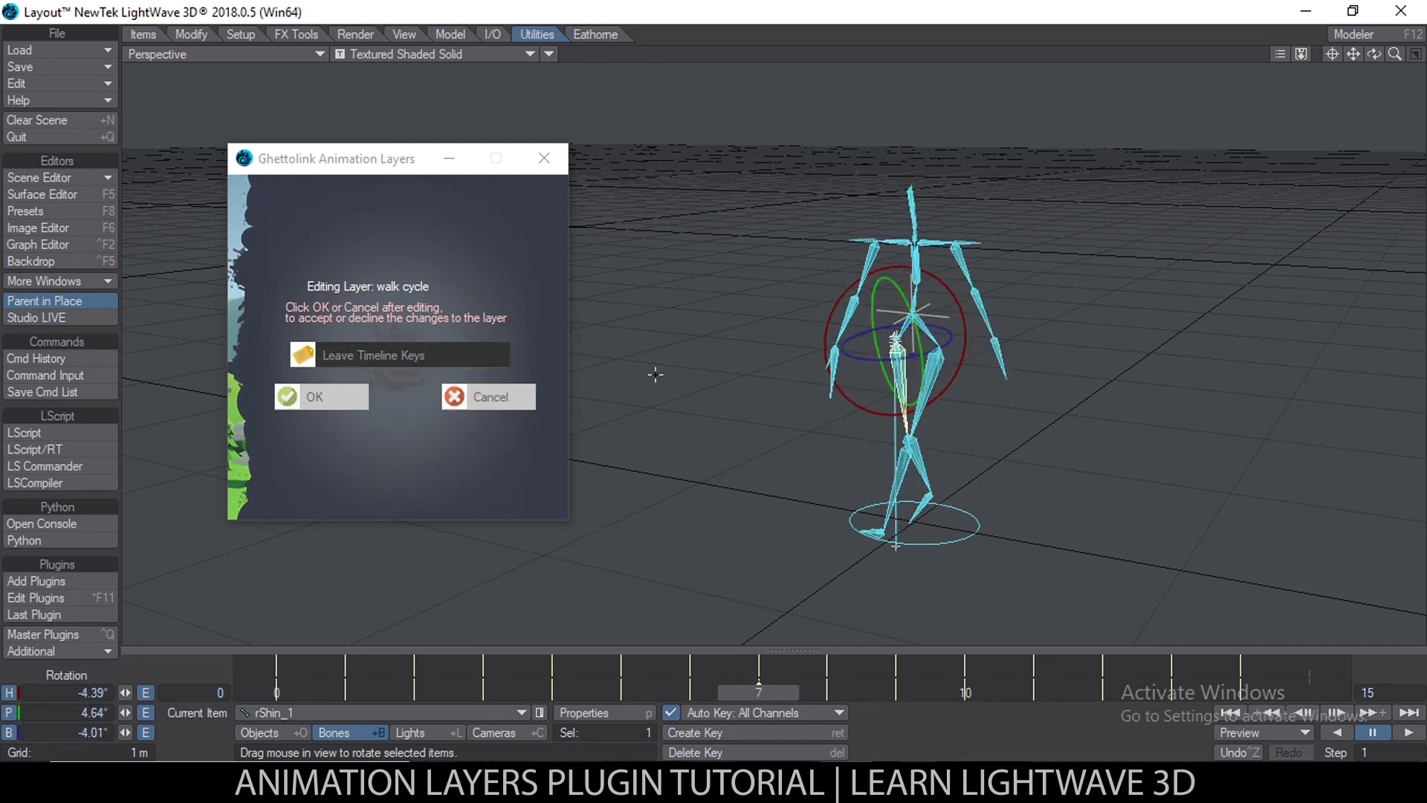
click(486, 396)
ctrl+alt+drag(879, 456, 810, 458)
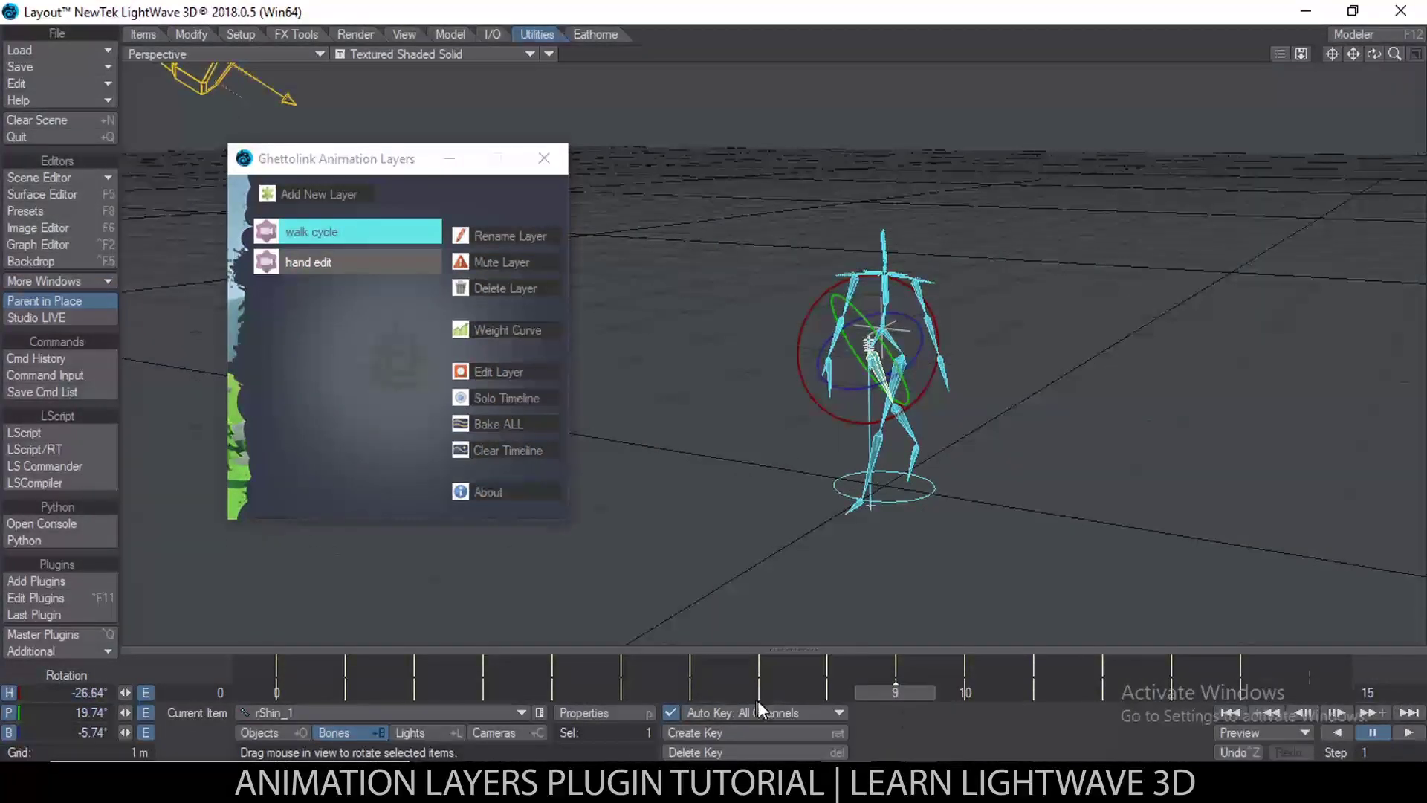
Scrub the timeline keys, turn off Solo Timeline, and scrub again to compare the combined motion
drag(898, 688, 346, 687)
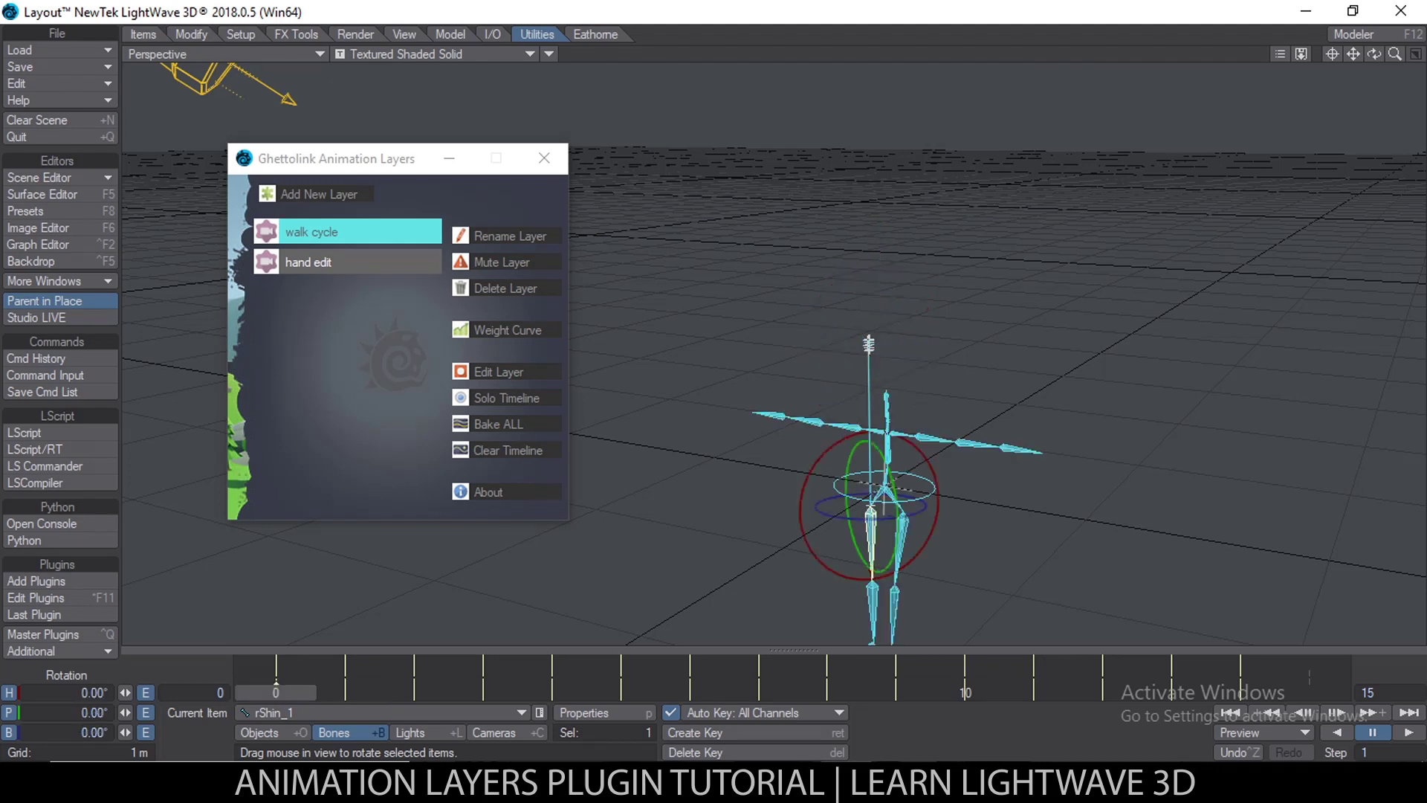
drag(483, 692, 276, 692)
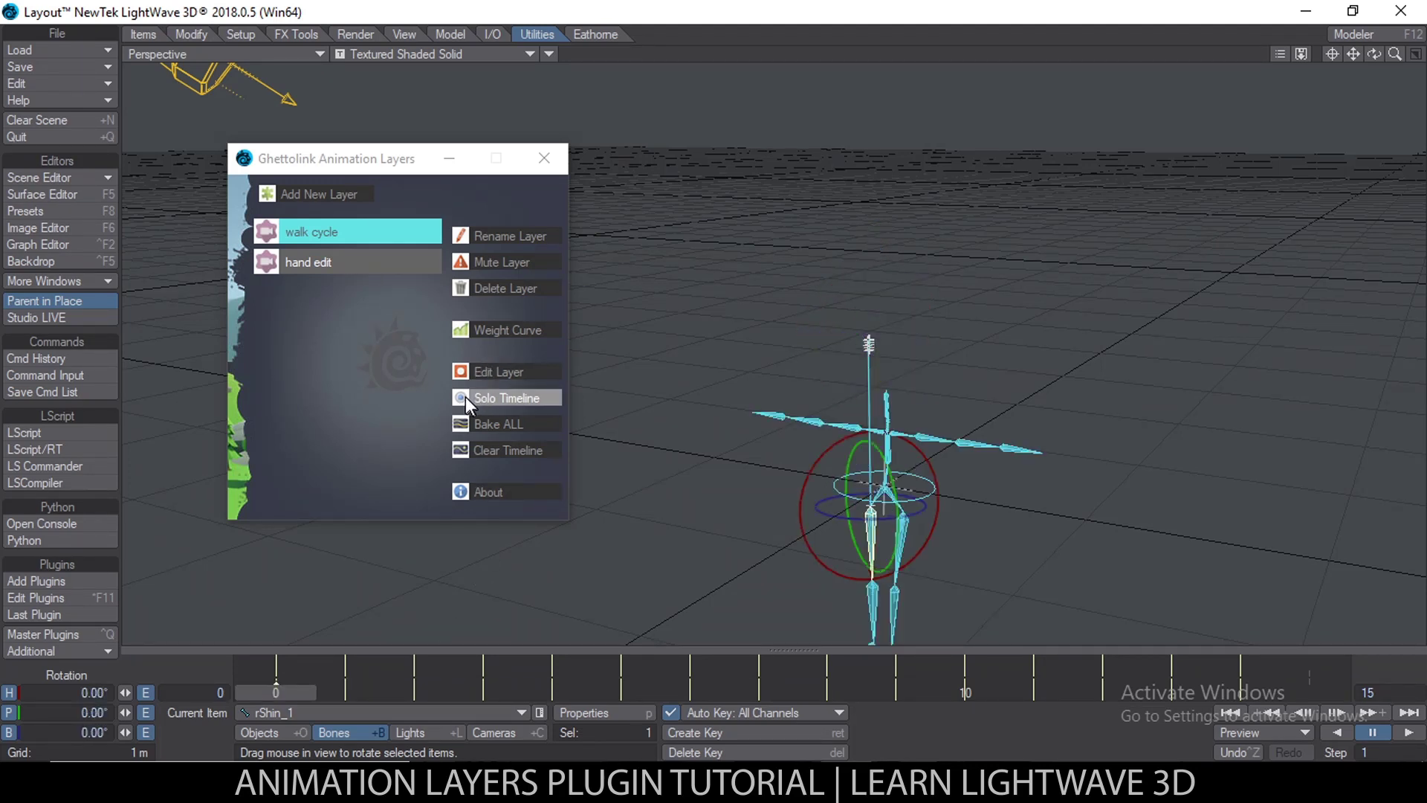
click(487, 398)
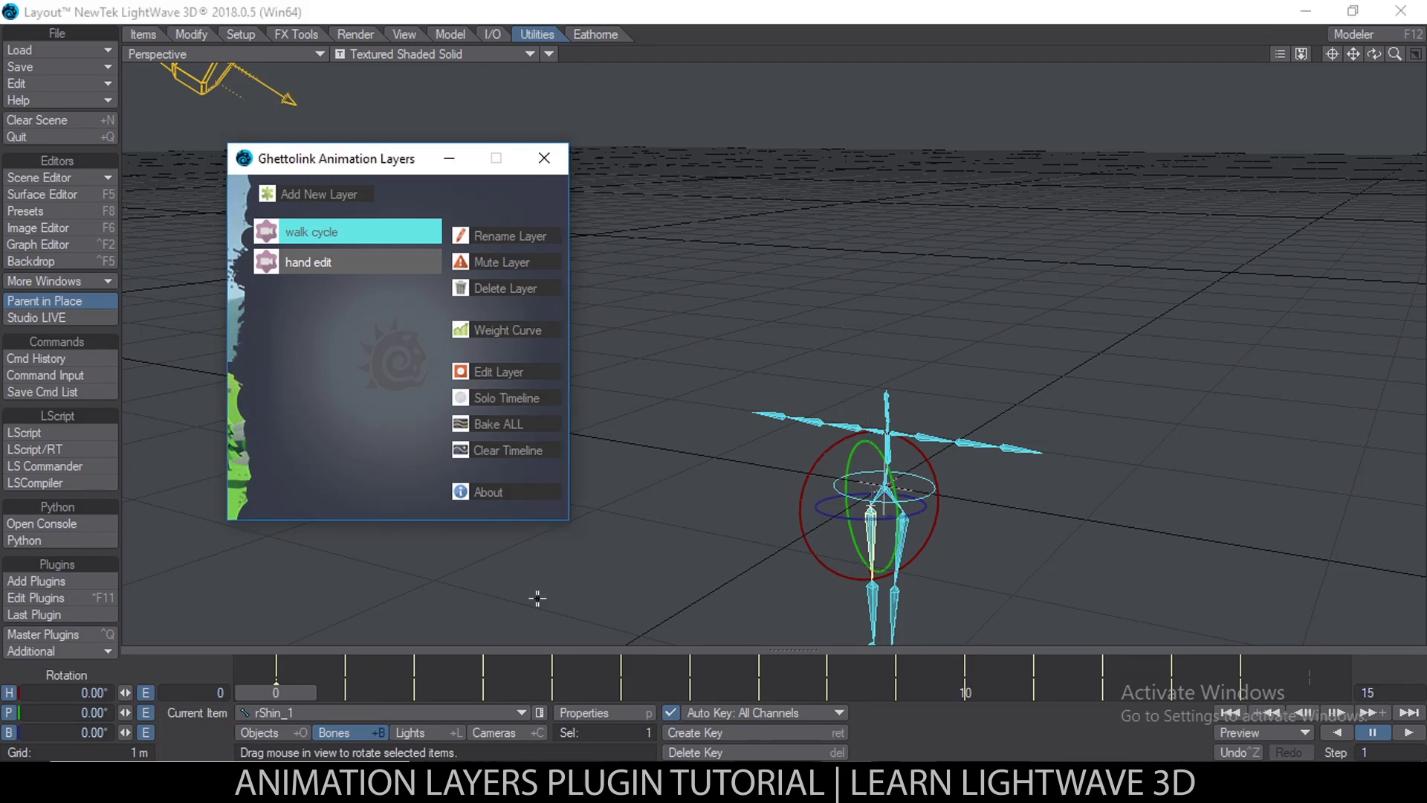
drag(266, 692, 620, 693)
alt+drag(1006, 407, 997, 457)
drag(646, 678, 276, 692)
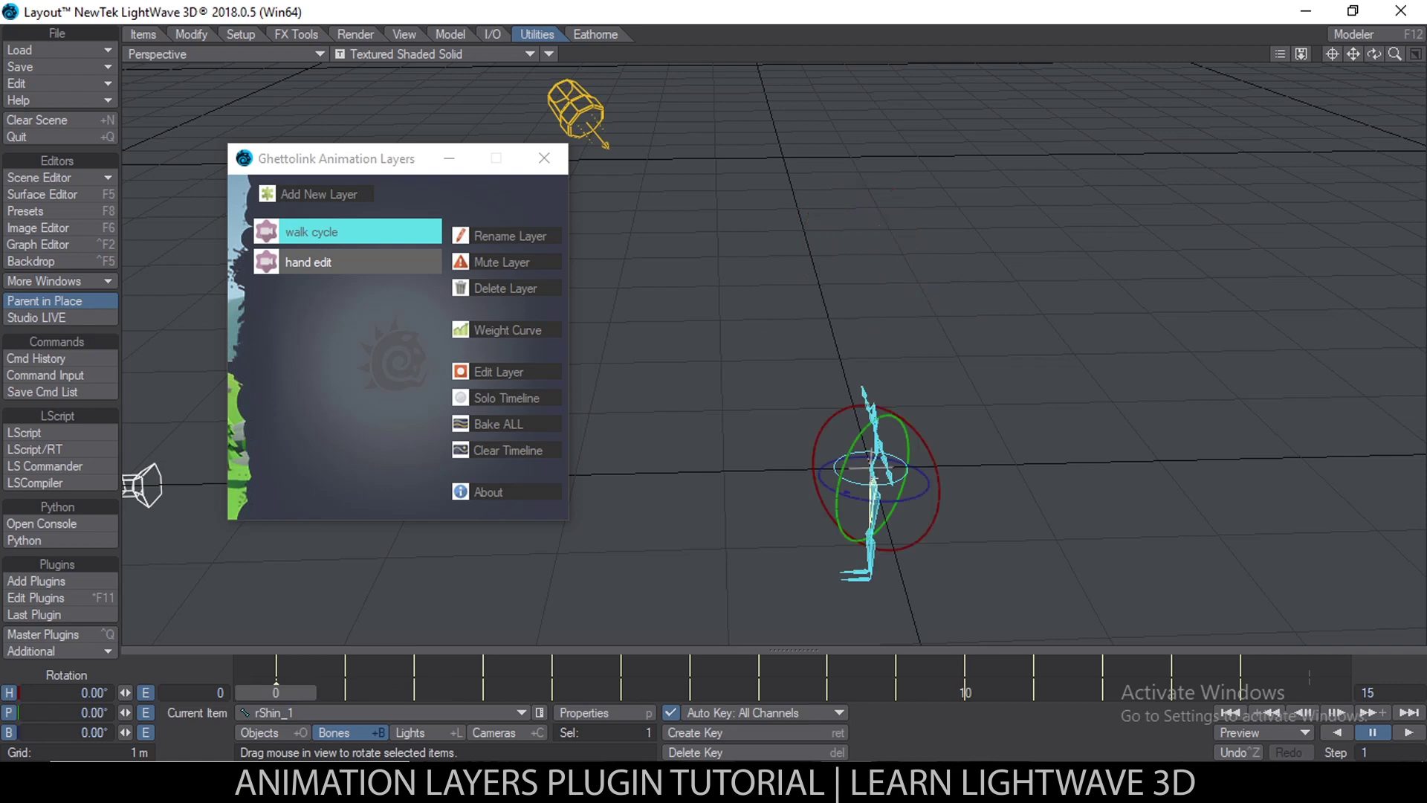
alt+drag(1046, 515, 1044, 483)
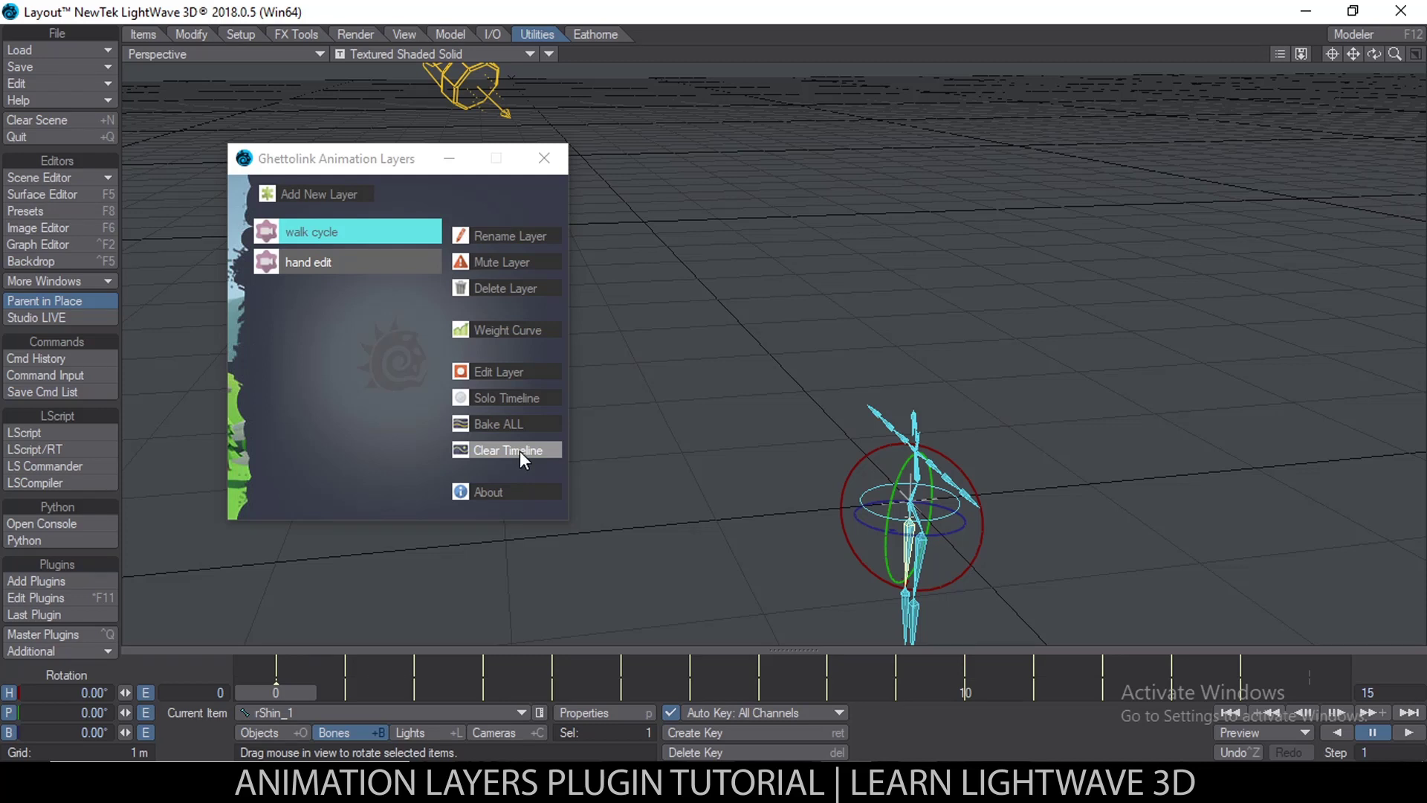
Clear the timeline, accepting deletion of all keys, and scrub the layered motion with hip_1 selected
click(520, 451)
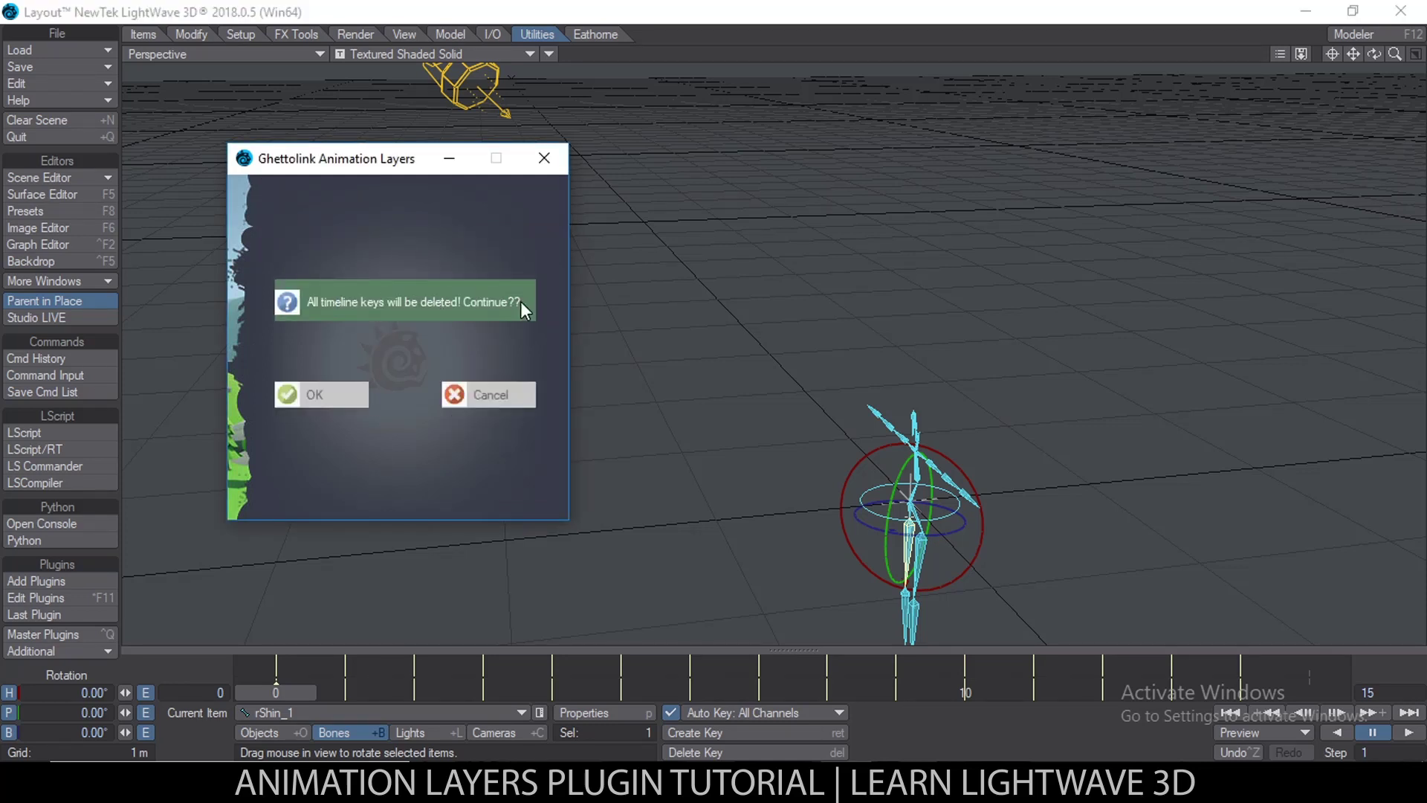
click(321, 396)
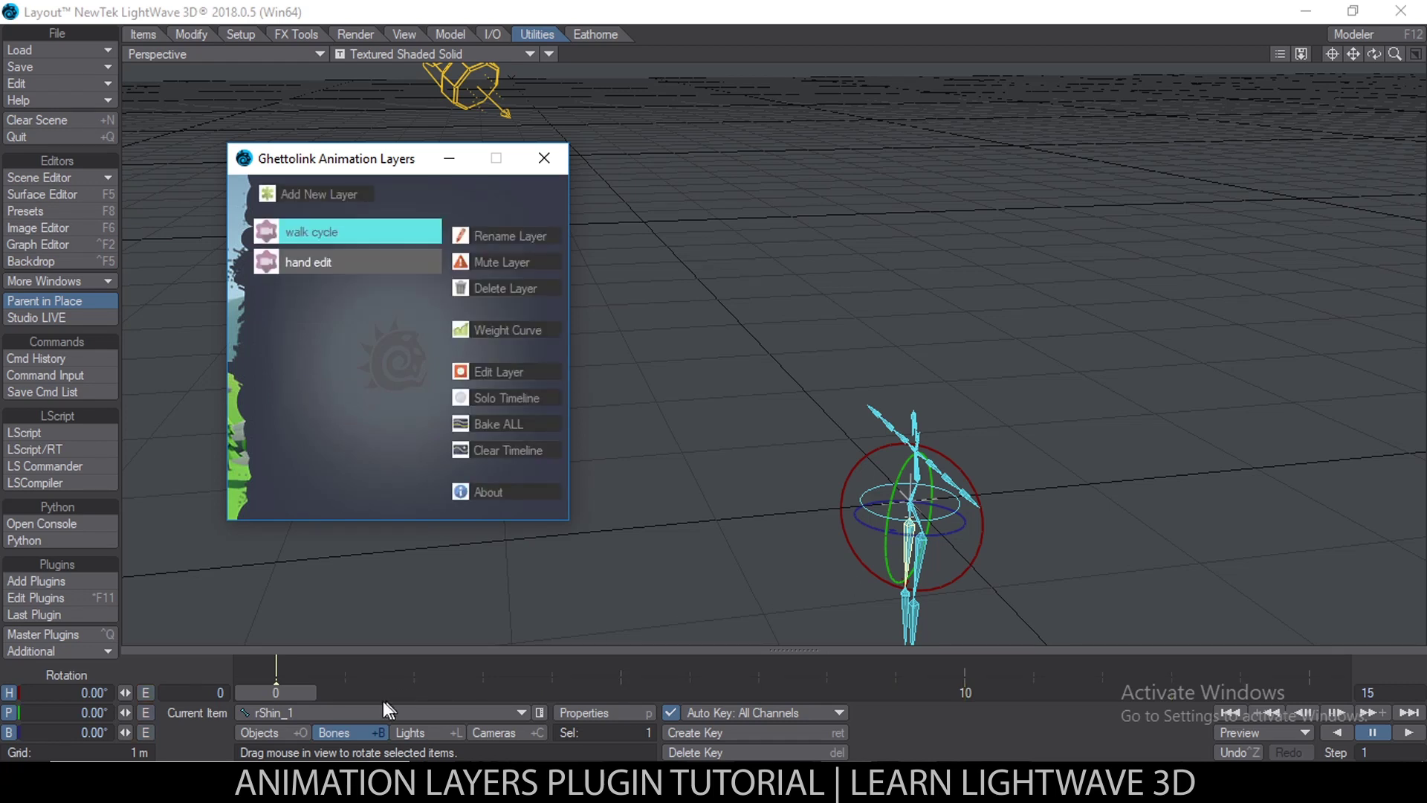
drag(275, 695, 758, 695)
alt+drag(705, 488, 840, 472)
click(289, 730)
drag(758, 692, 964, 693)
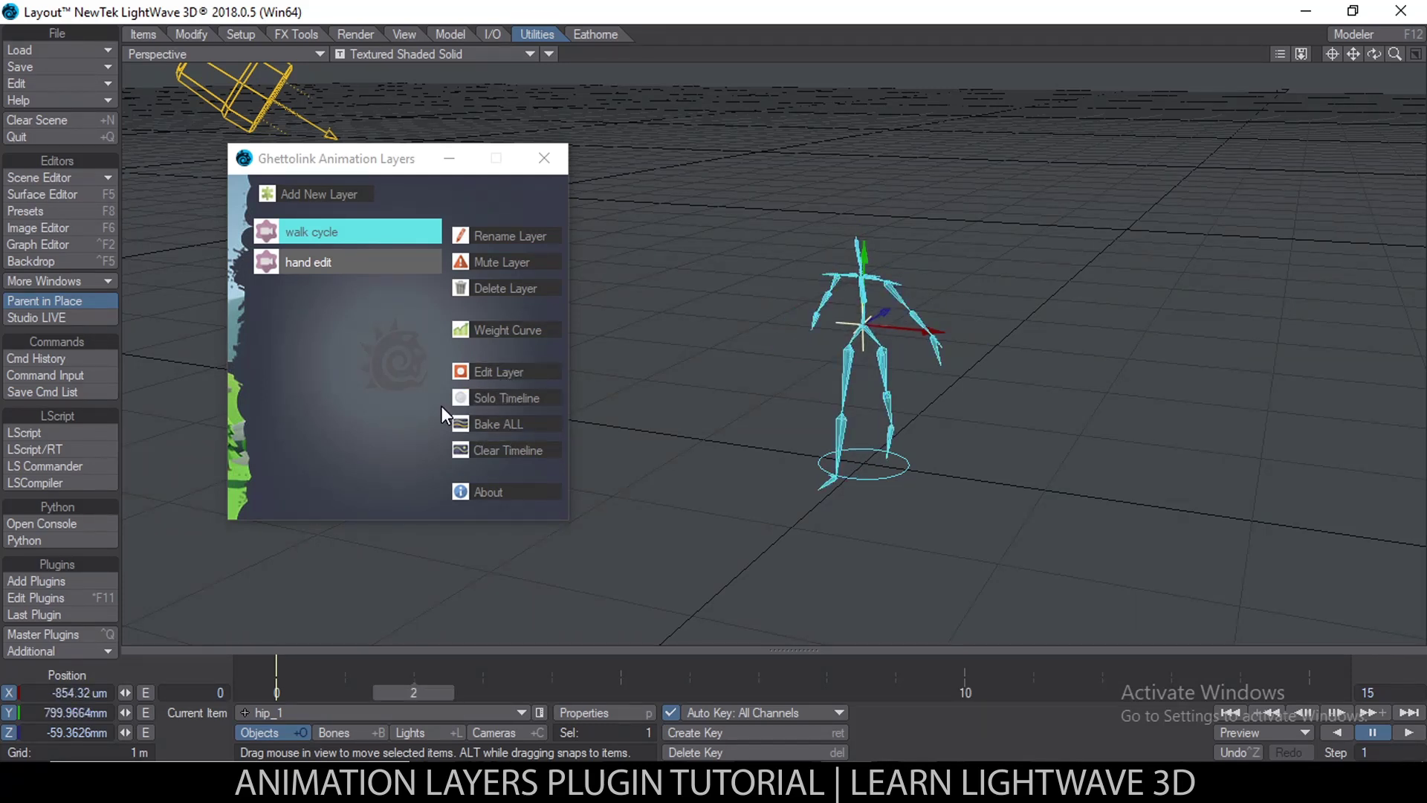
Turn on Solo Timeline and scrub to frame 5 to check the skeleton without the animation layers
click(520, 395)
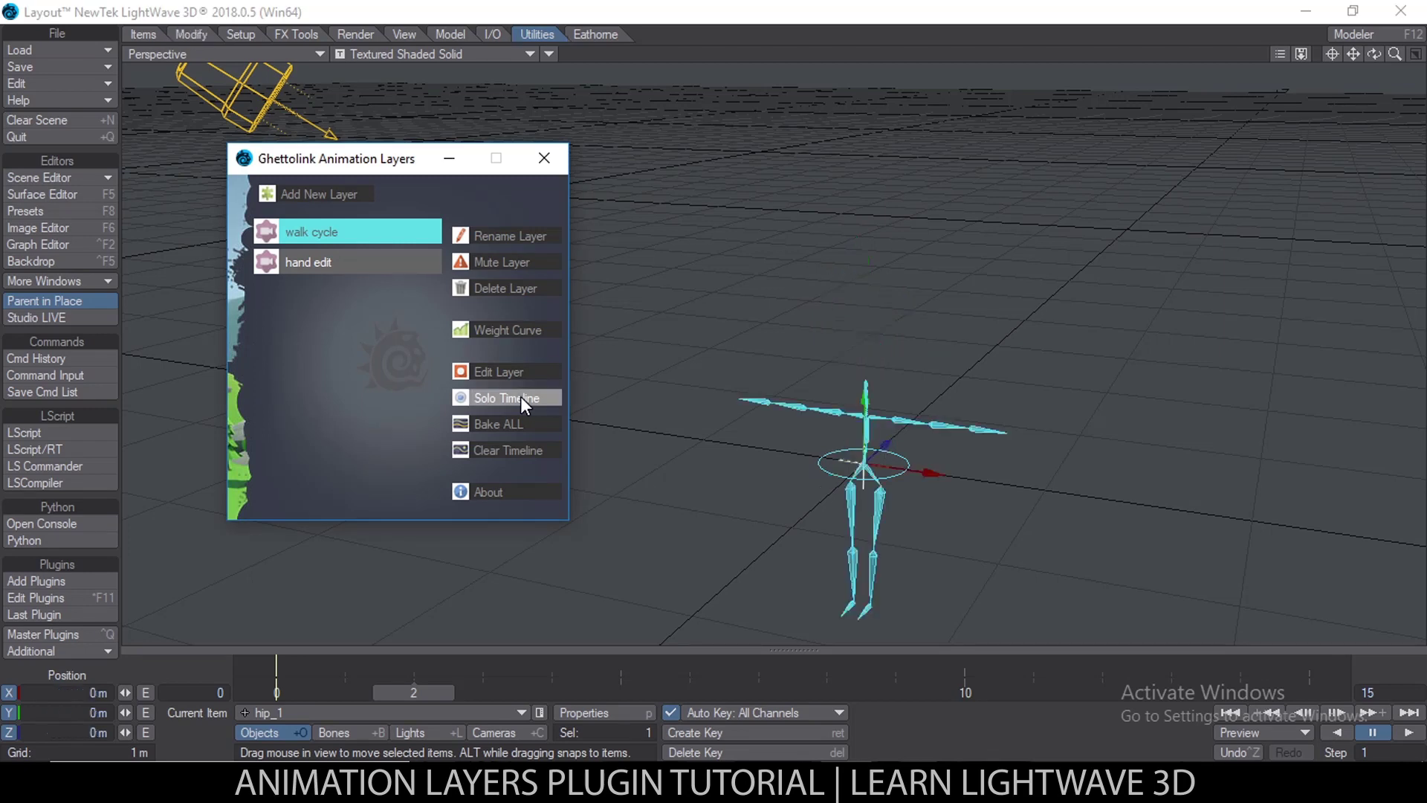
drag(423, 694, 629, 695)
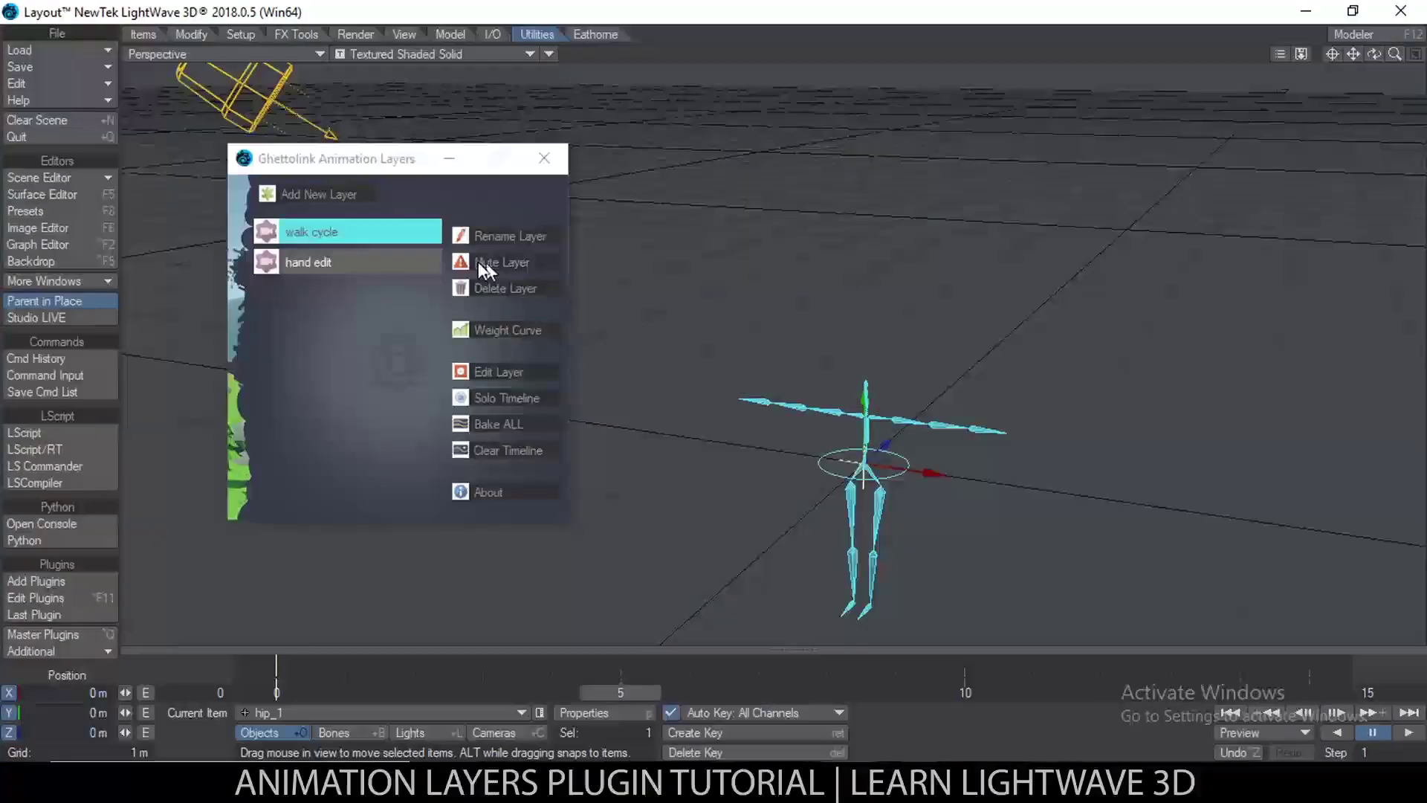
drag(377, 162, 321, 167)
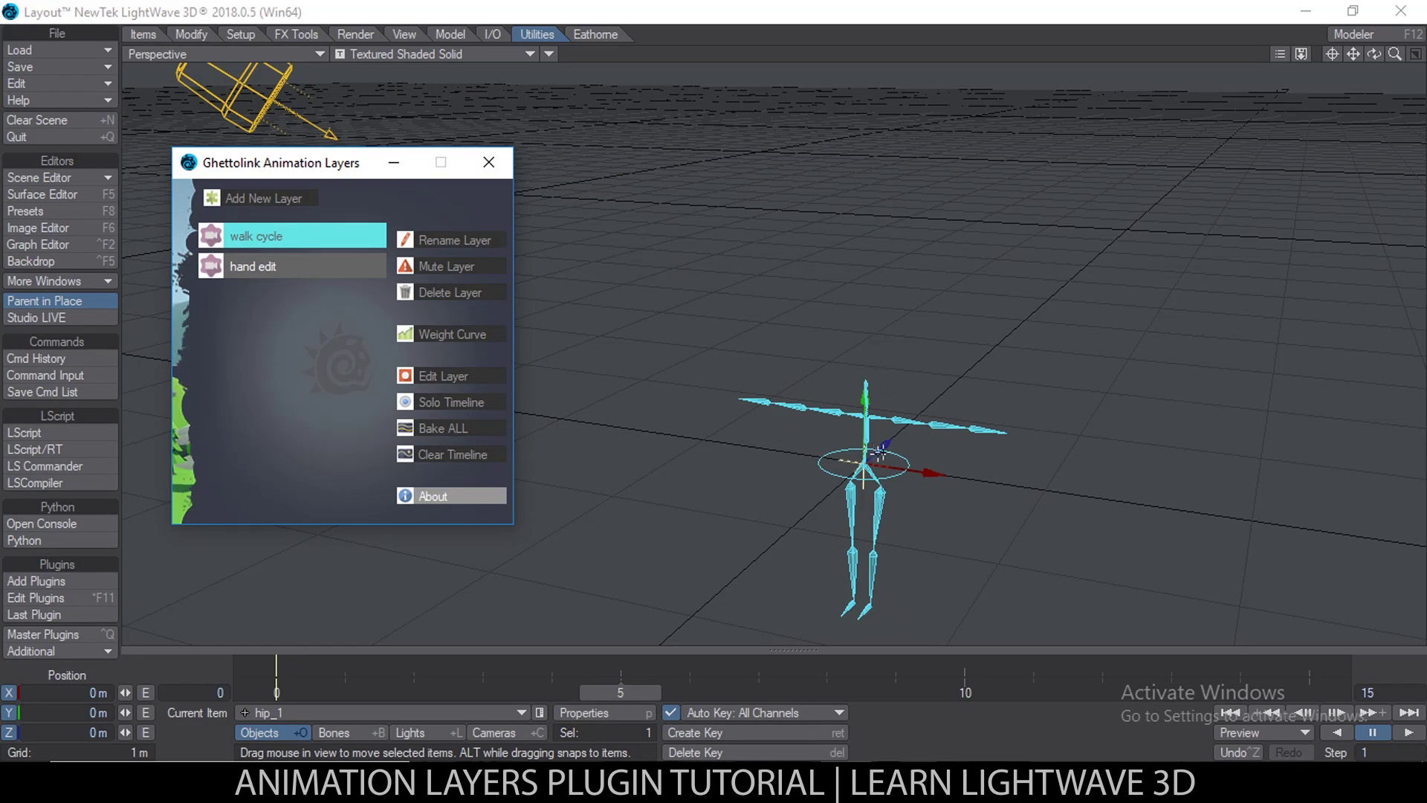
Select the lForeArm_1 bone and open its motion options to examine the GL Layers Motion Driver modifier
click(894, 416)
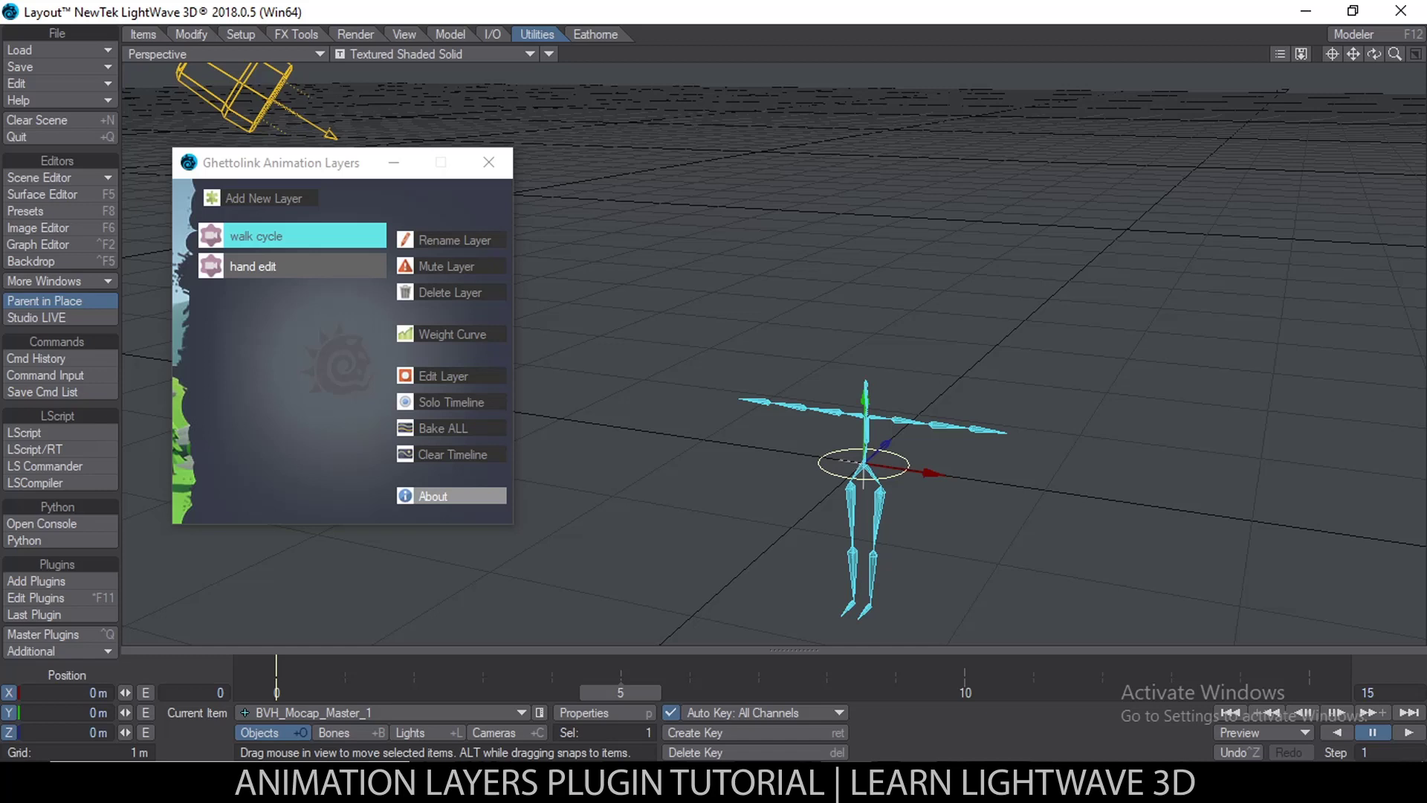
click(895, 419)
click(876, 417)
scroll(879, 433, up, 5)
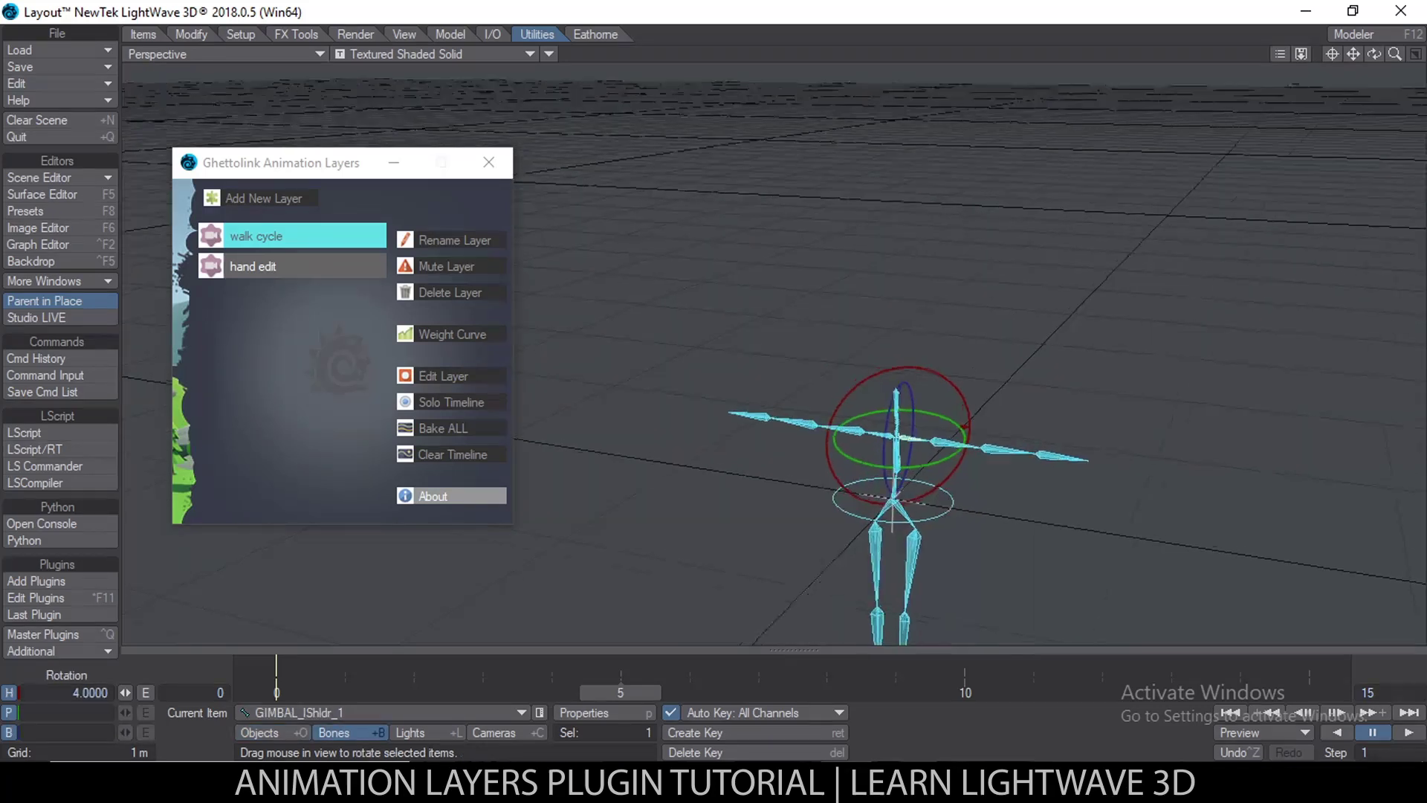
drag(313, 164, 274, 134)
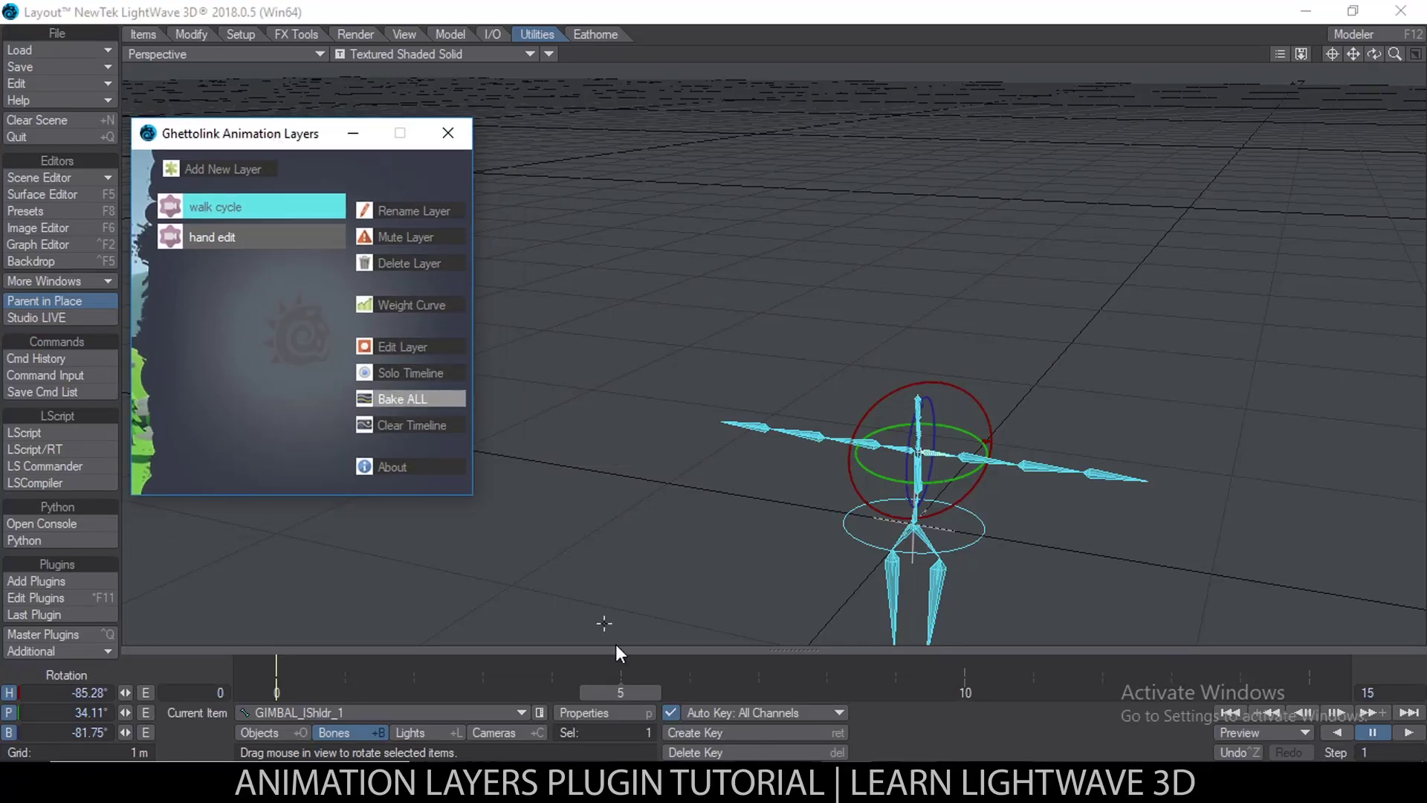
click(966, 449)
key(m)
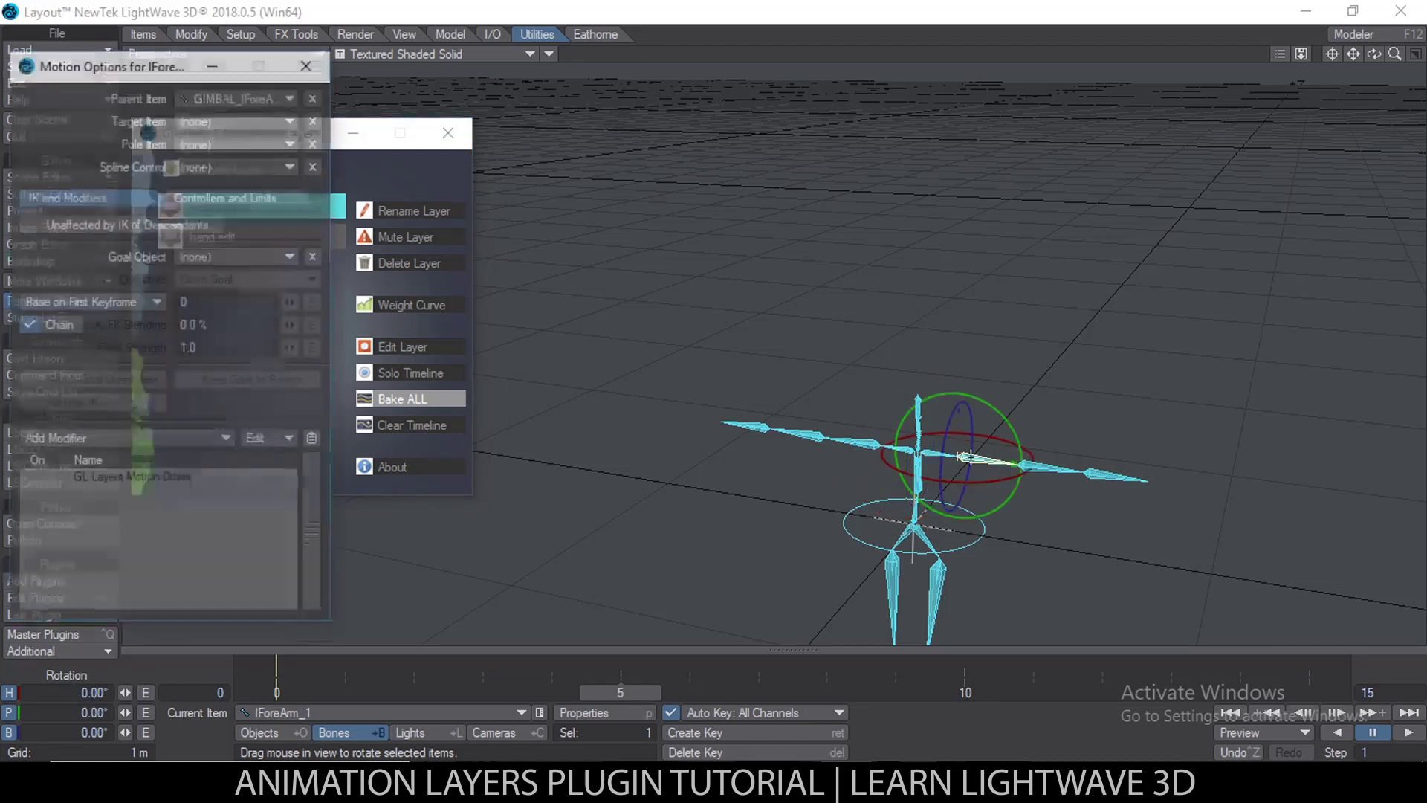
drag(112, 63, 626, 81)
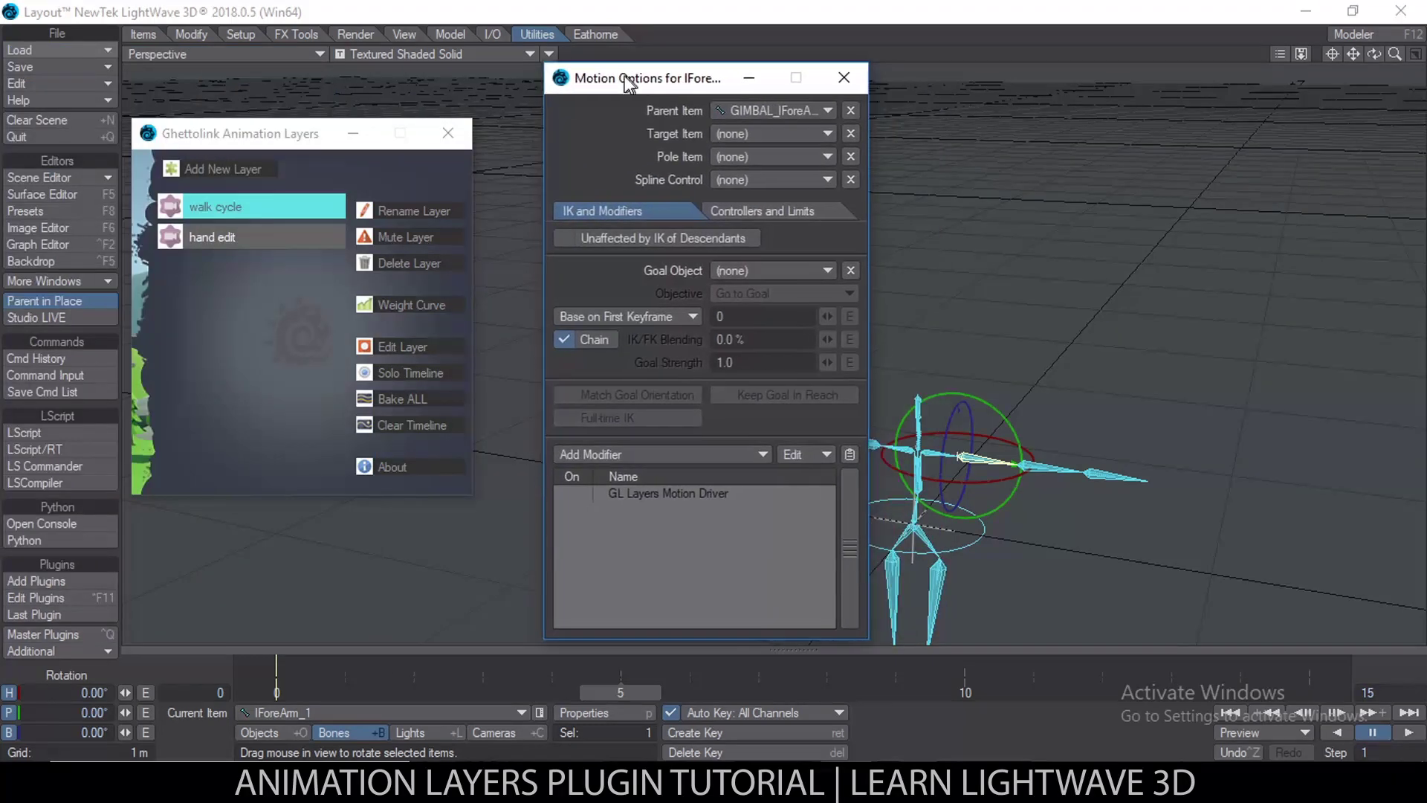
click(653, 494)
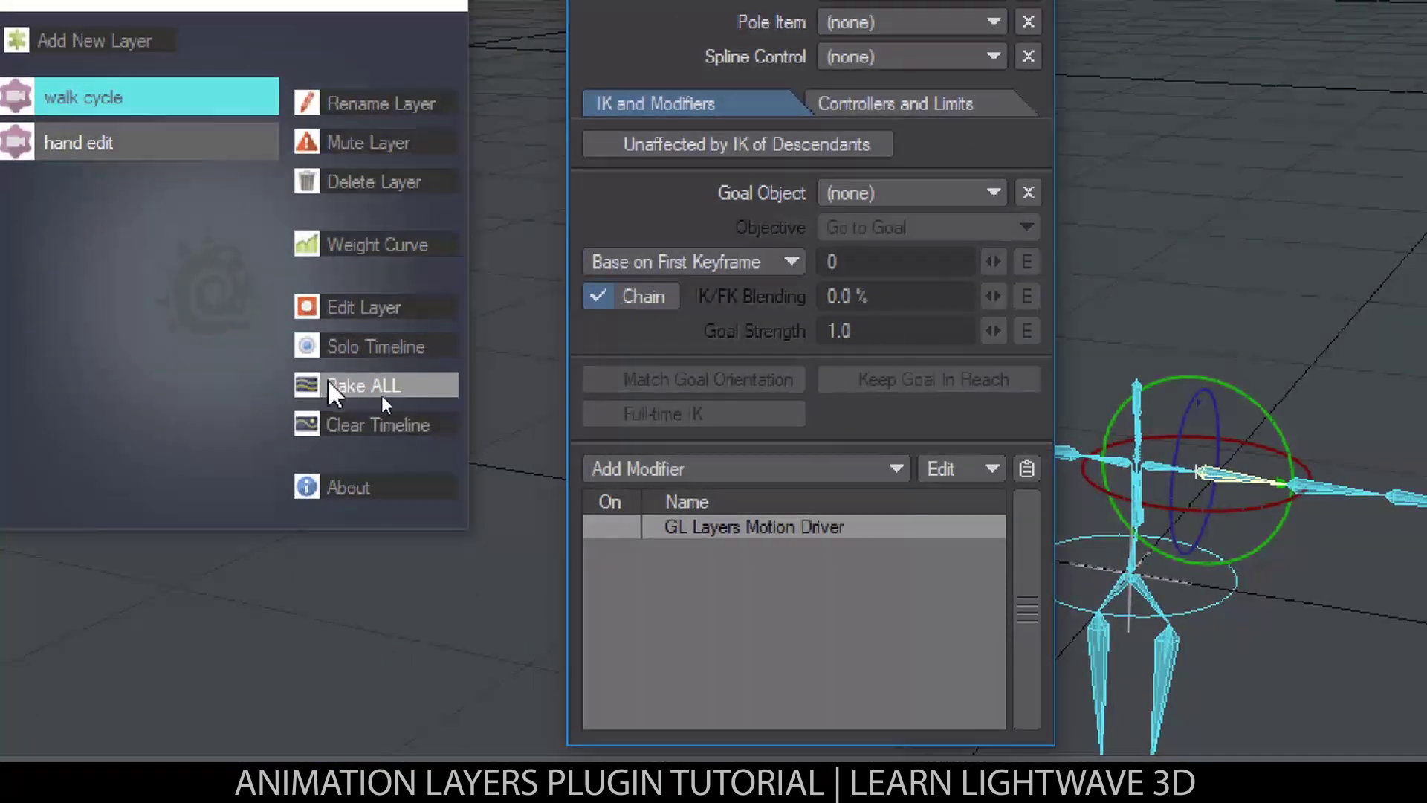
Toggle Solo Timeline off and back on to check the motion driver's activation, and close the motion options
click(349, 347)
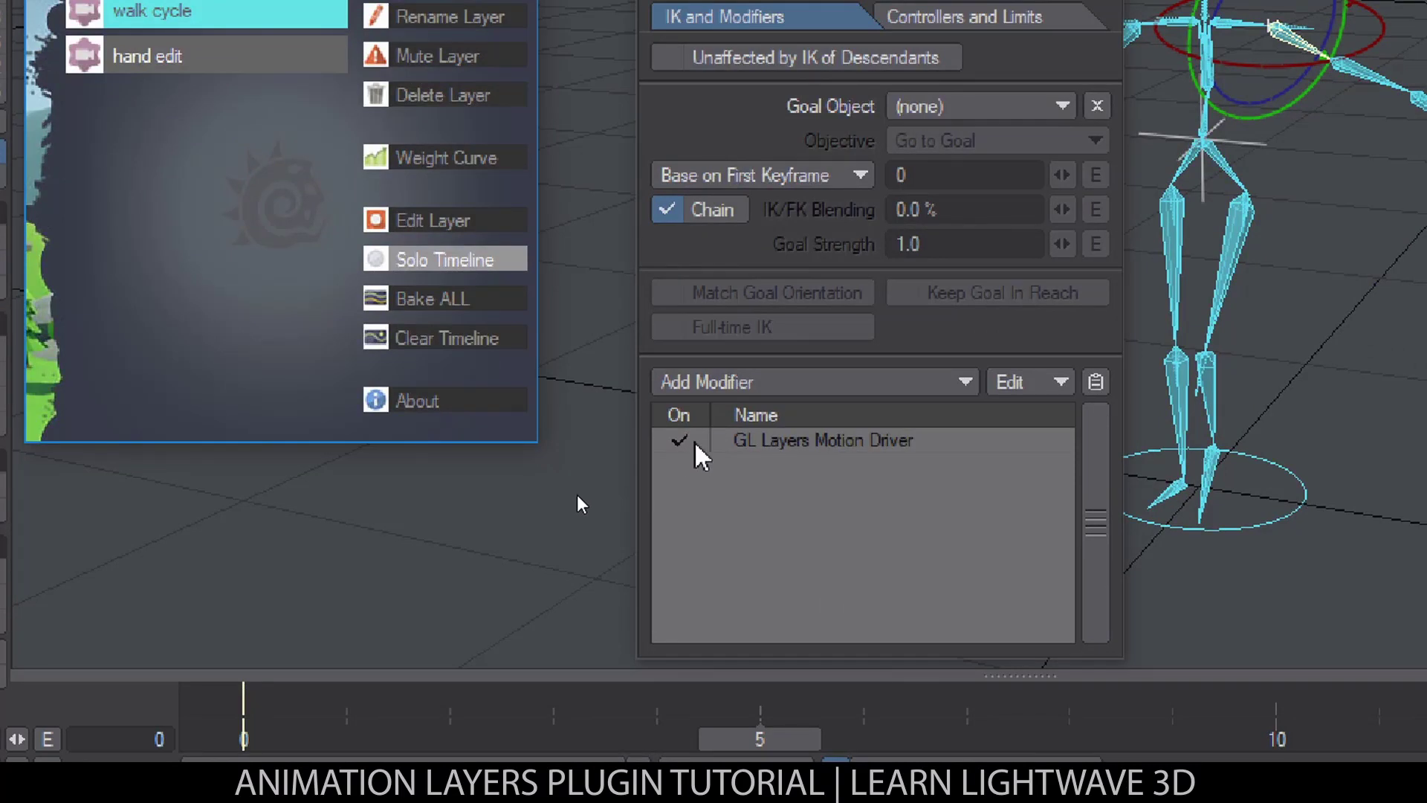
click(440, 260)
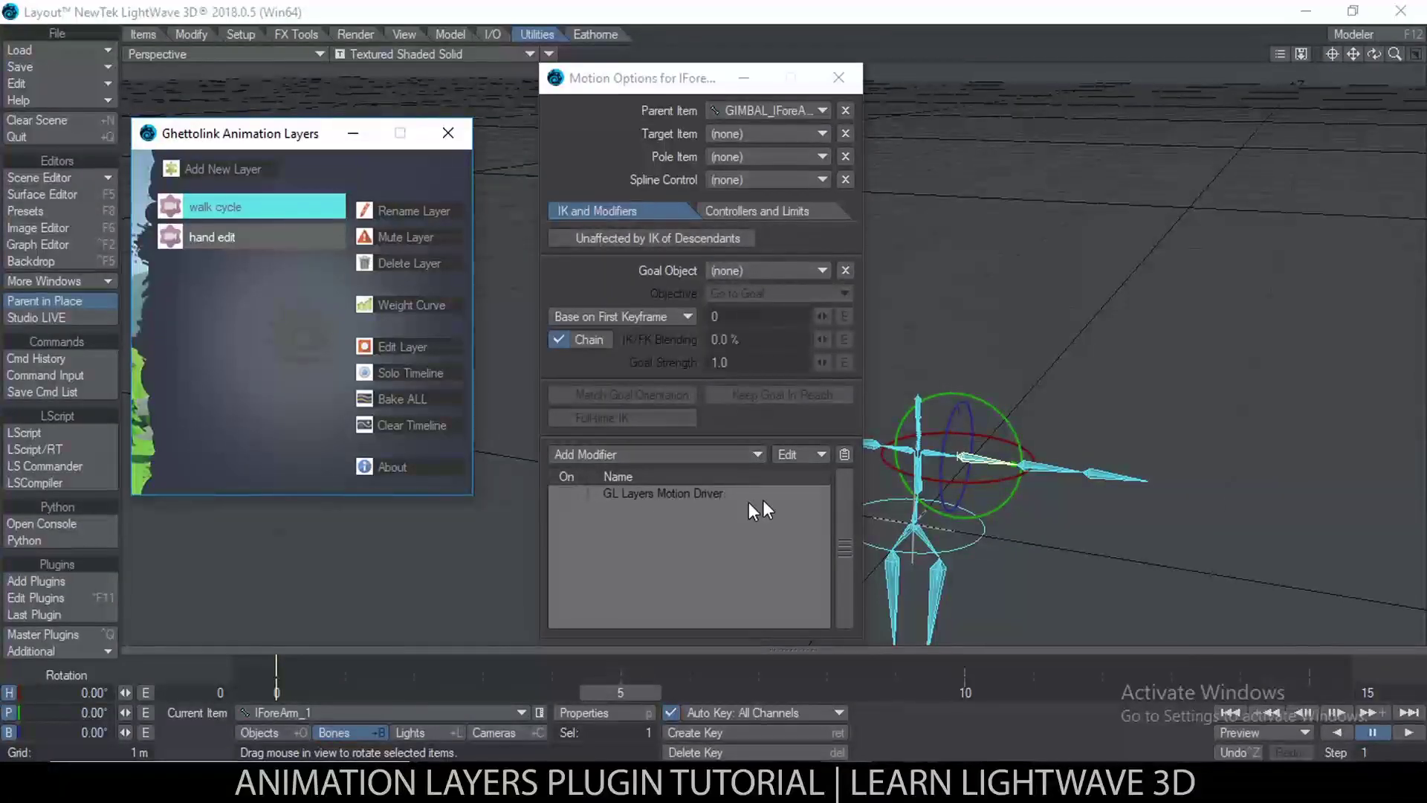
click(839, 77)
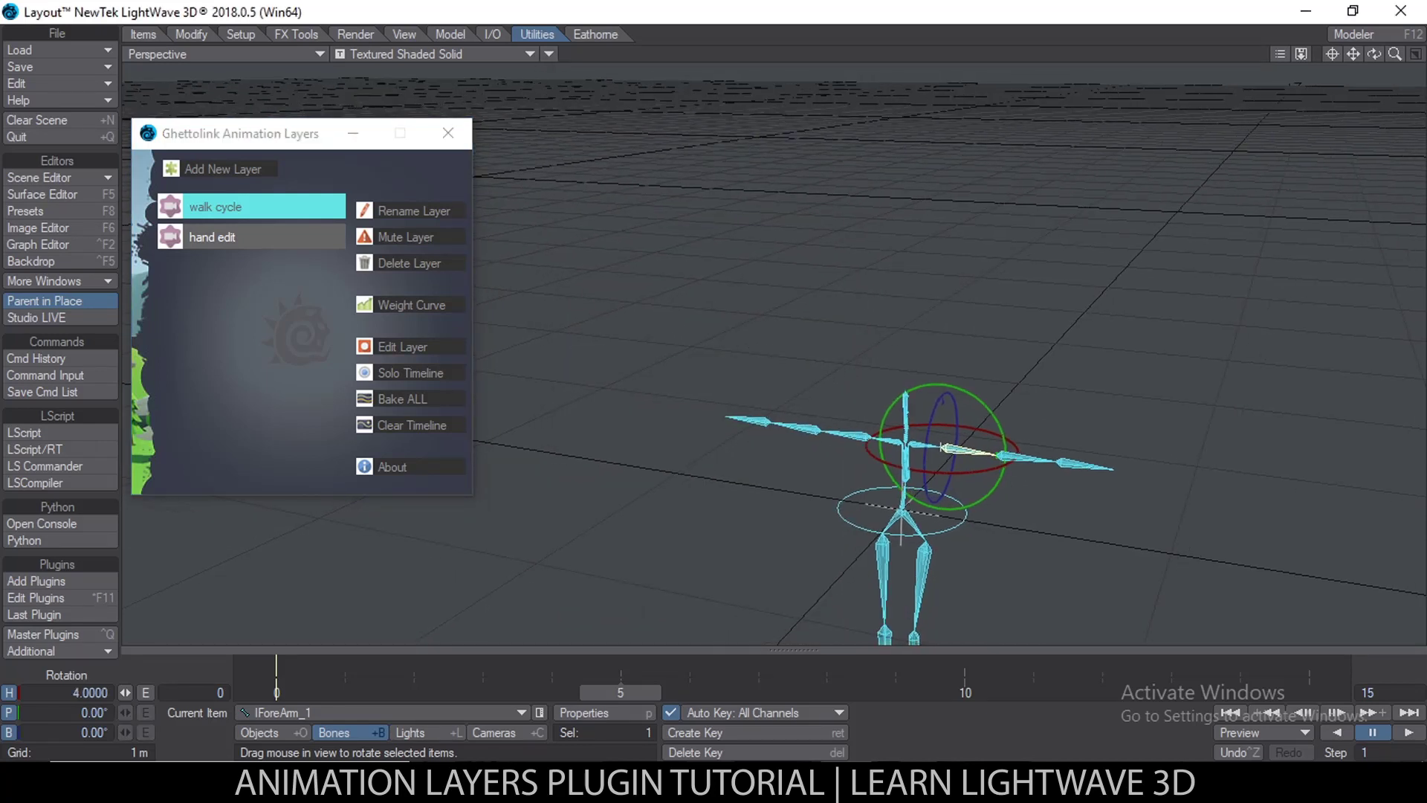
Turn off Solo Timeline, scrub to frame 3, and bake all layers to the timeline, accepting replacement of all keys
click(400, 408)
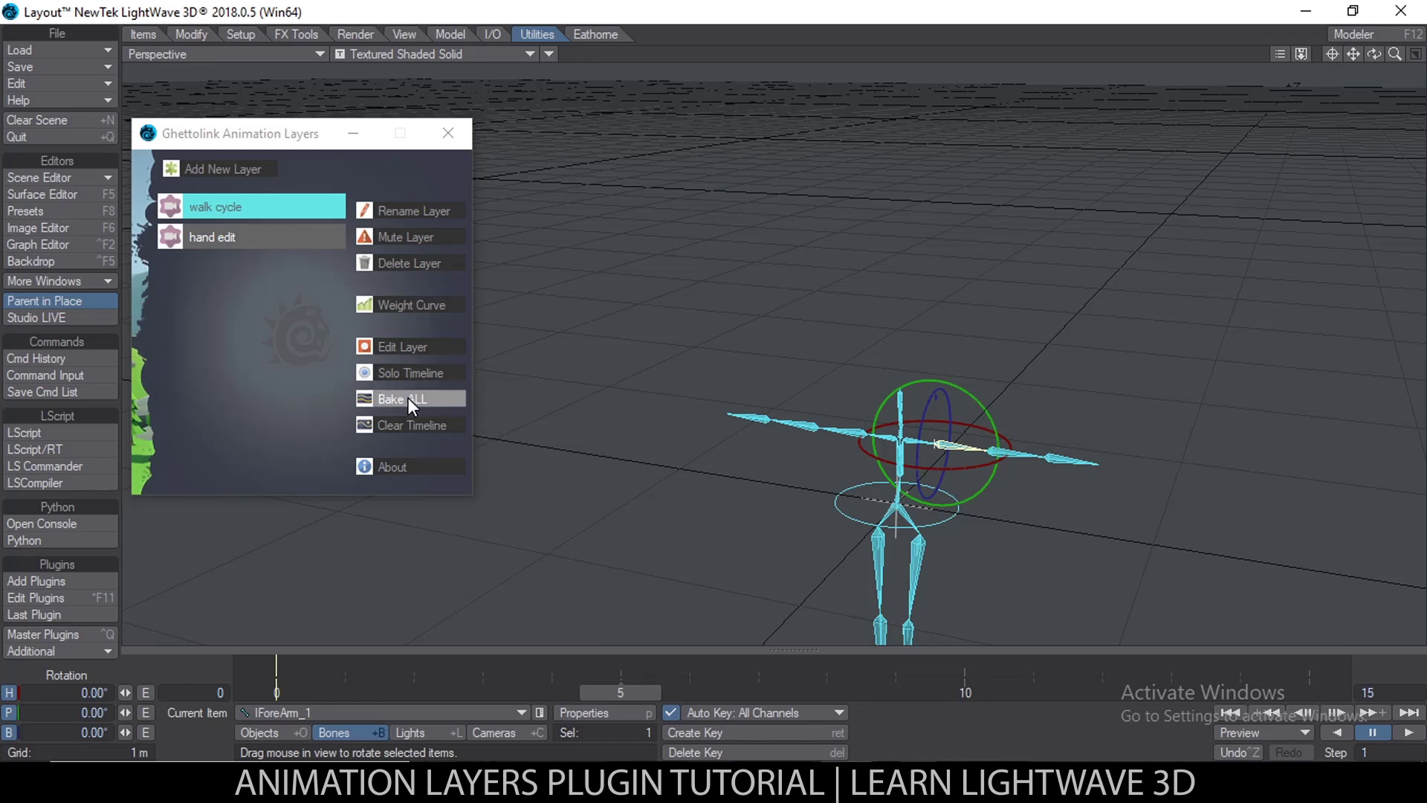
drag(634, 693, 496, 693)
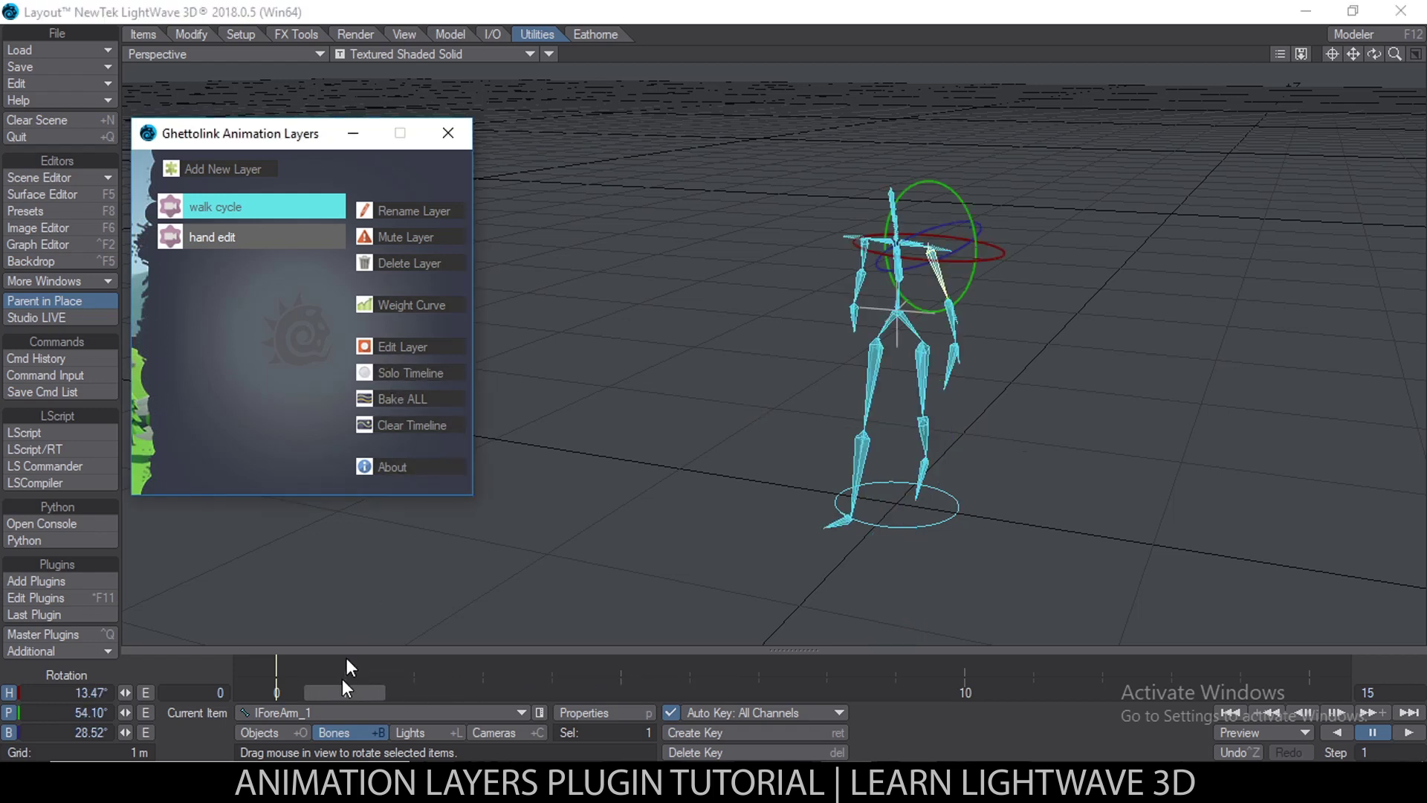
drag(352, 694, 482, 693)
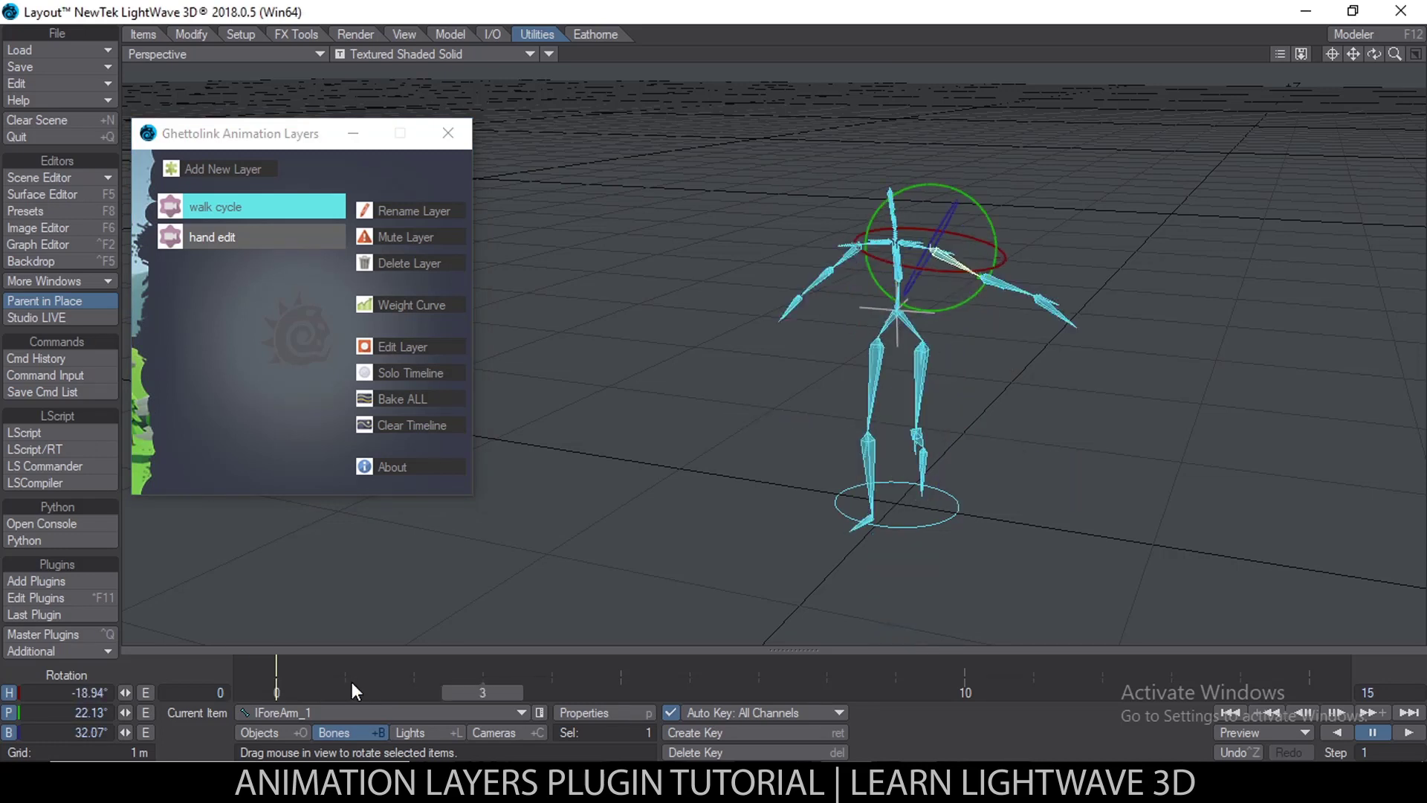
click(419, 397)
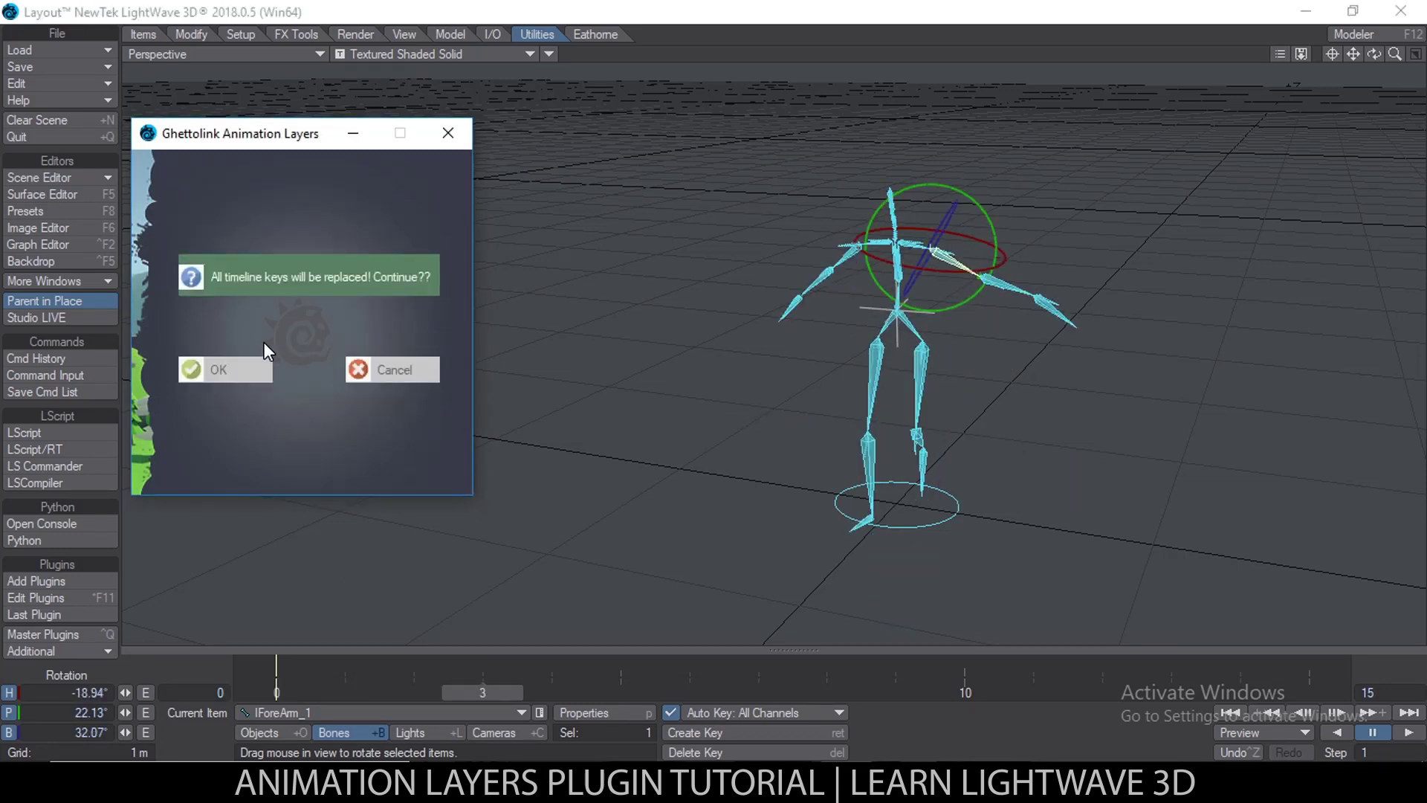
click(232, 369)
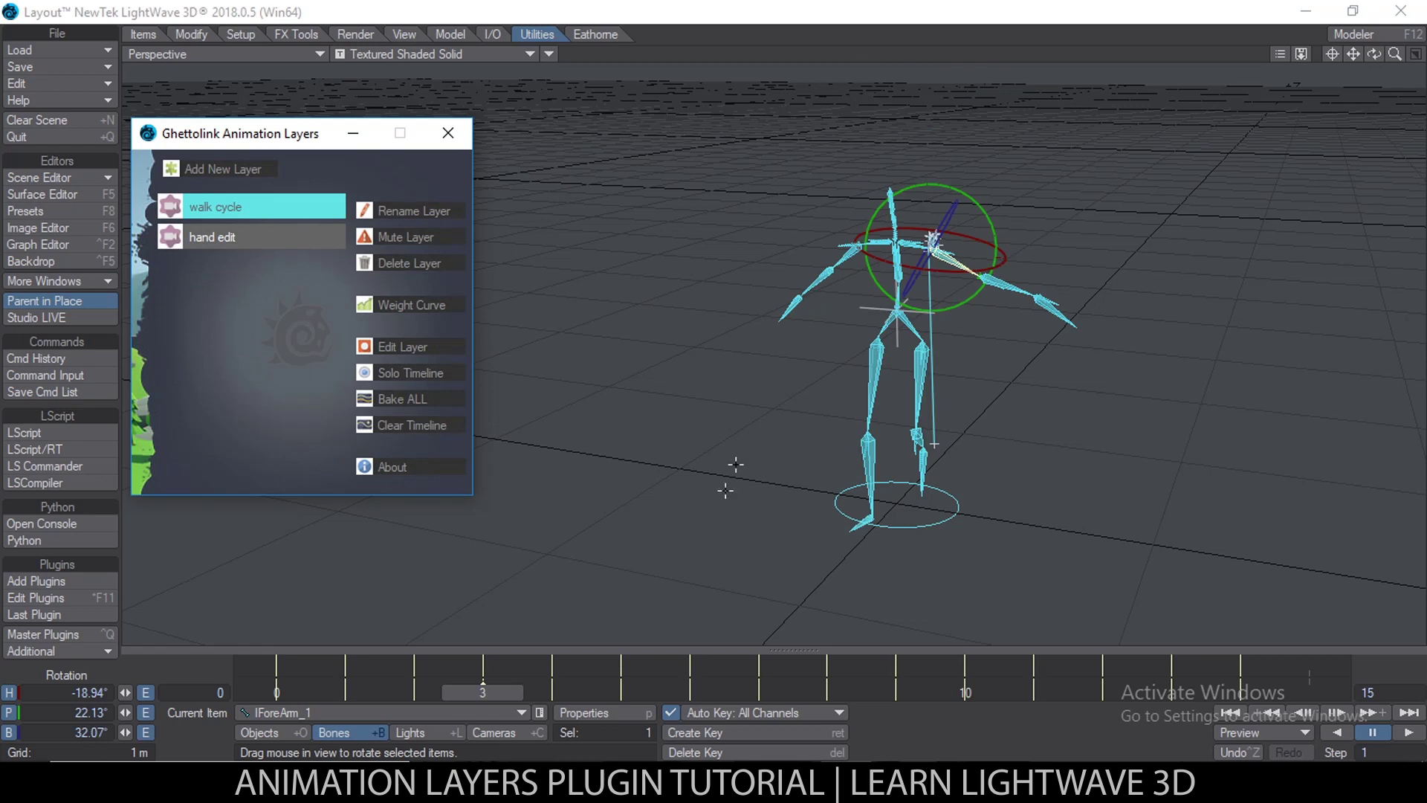
Scrub the timeline and select hip_1 to check the baked walk from different angles
click(276, 692)
drag(276, 692, 483, 692)
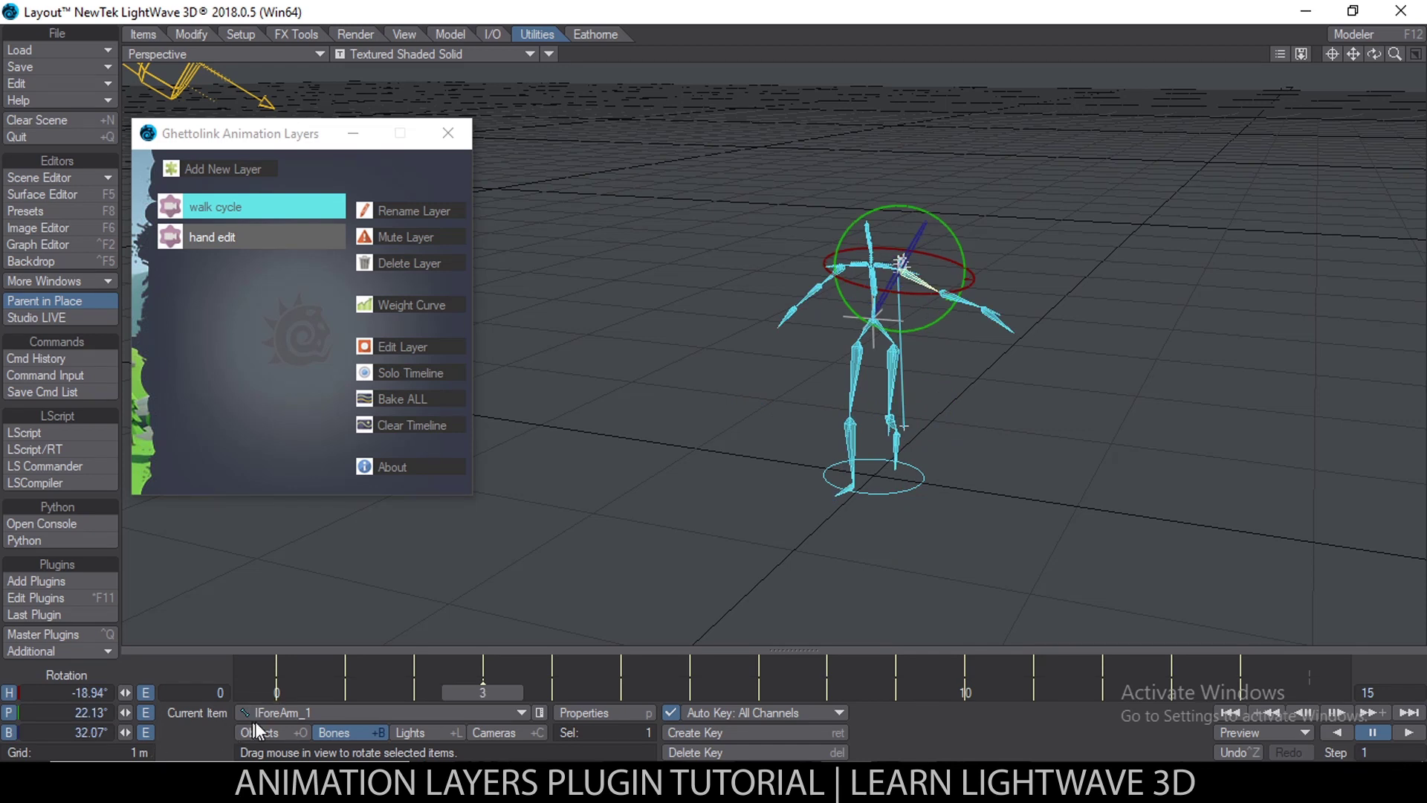
click(275, 733)
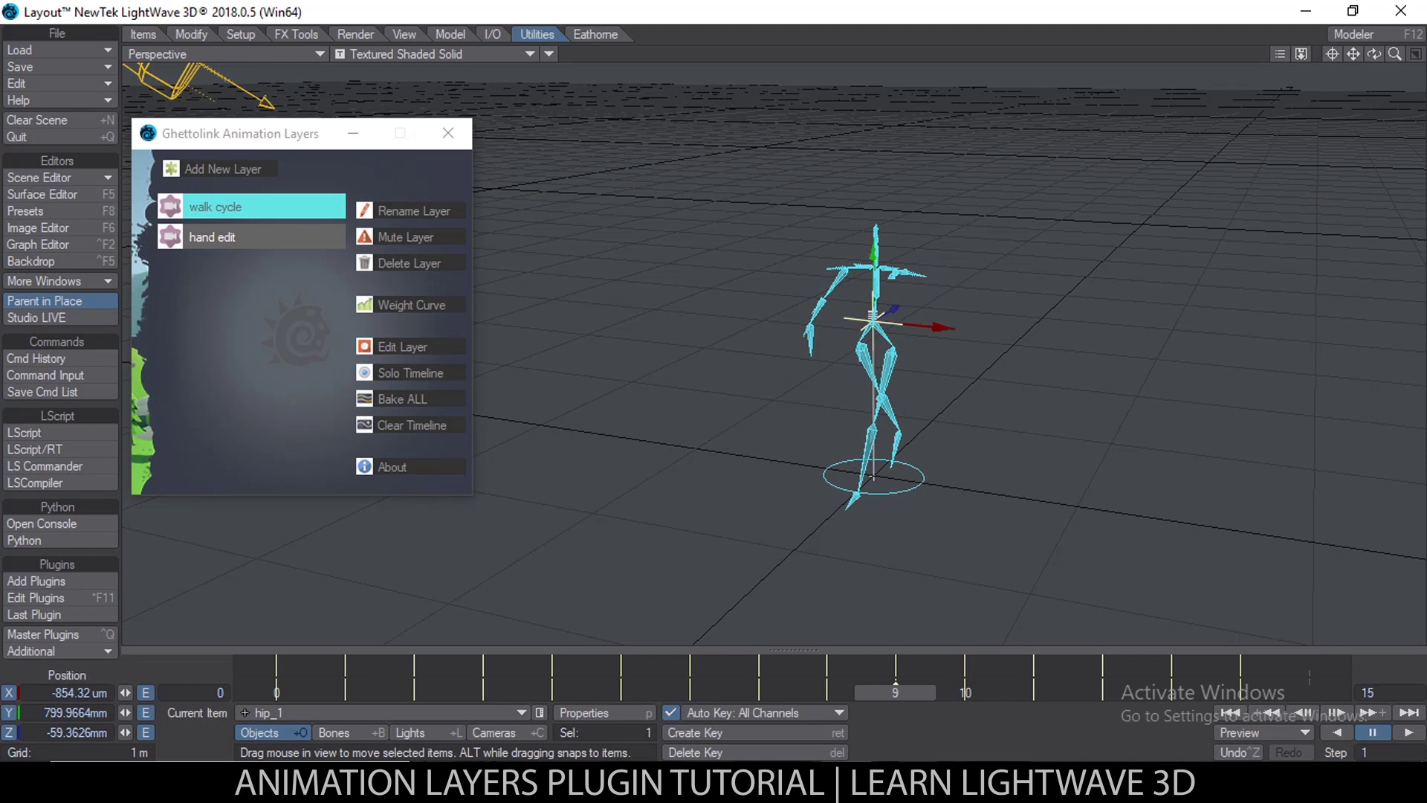
alt+drag(882, 330, 672, 368)
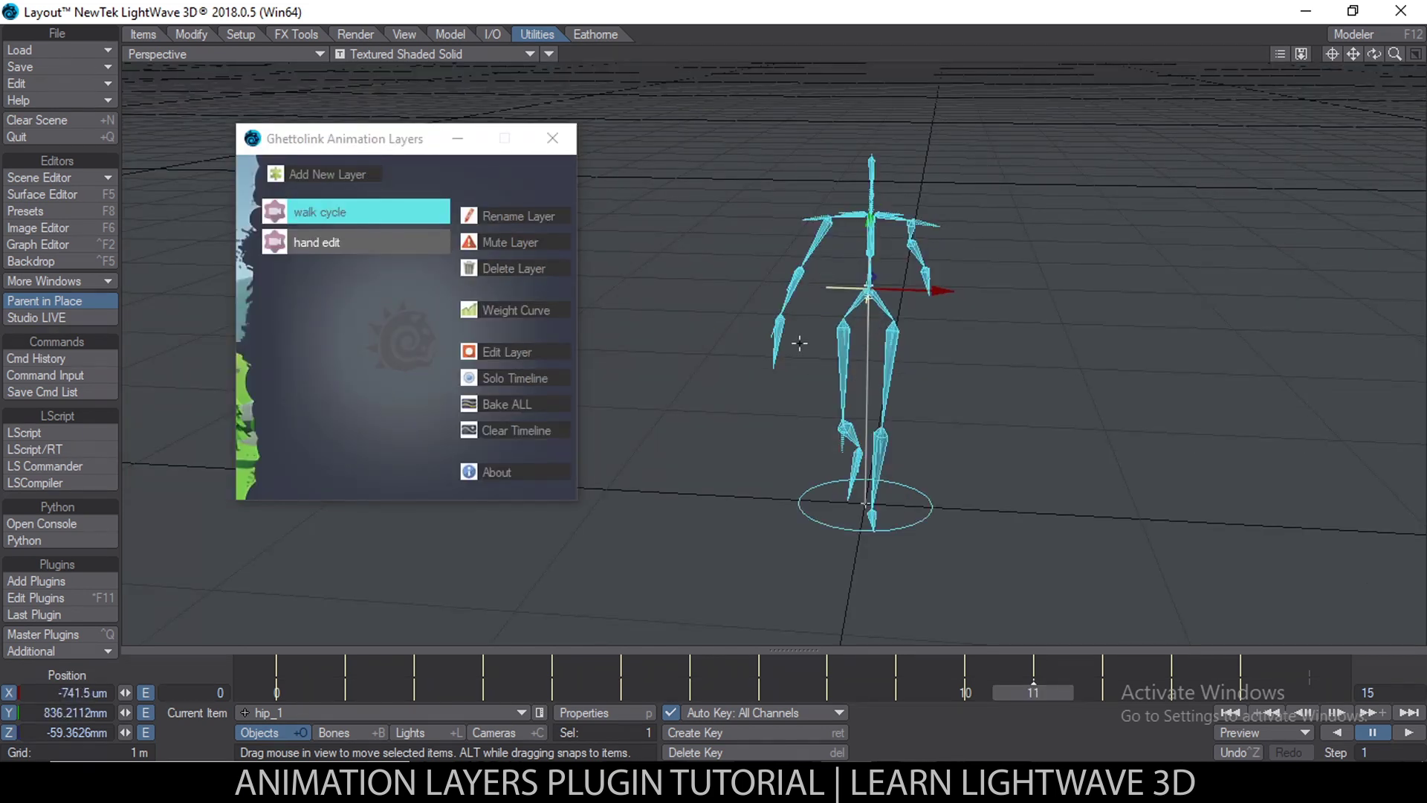
alt+drag(800, 342, 632, 364)
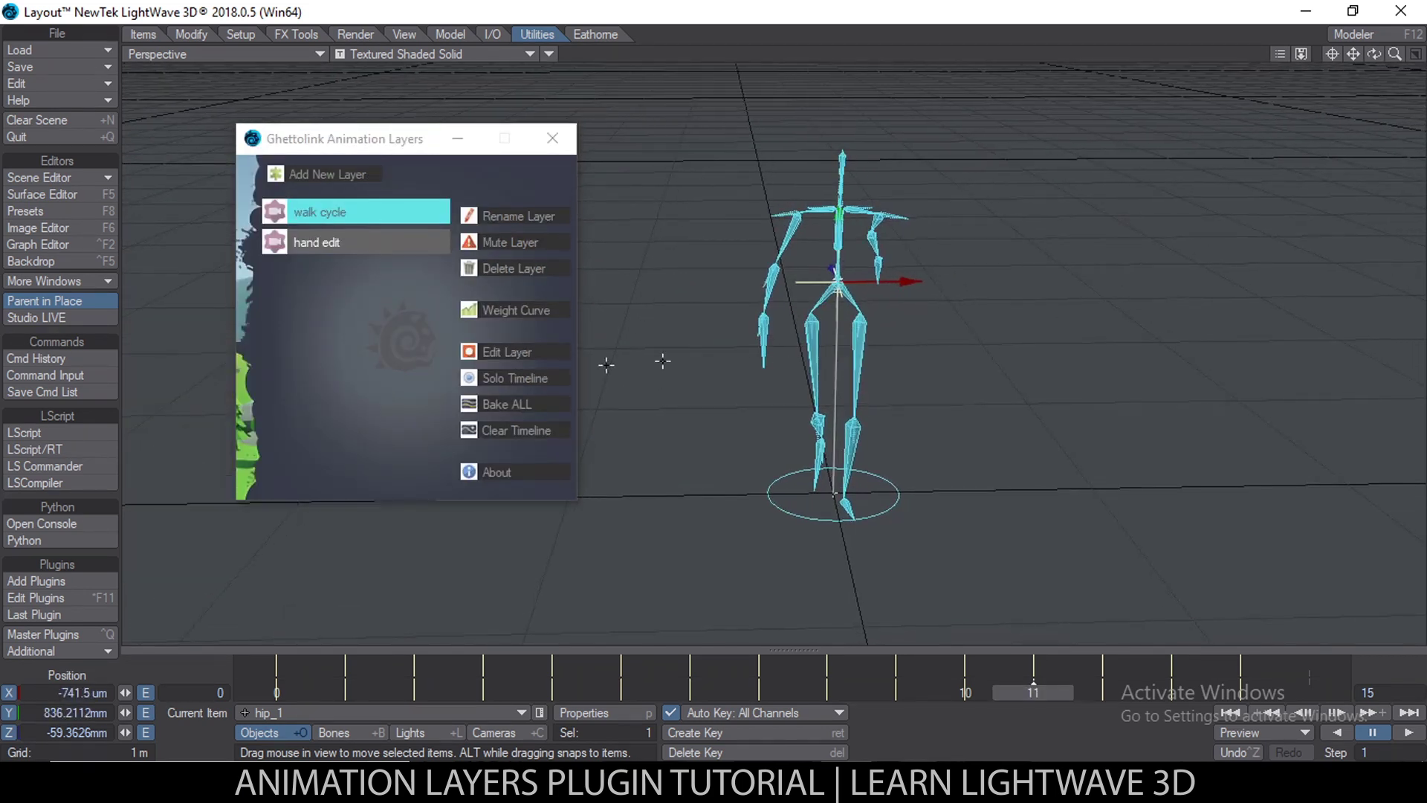
Select the hand edit and walk cycle layers in turn to compare their available options, and clear the layer selection
click(350, 244)
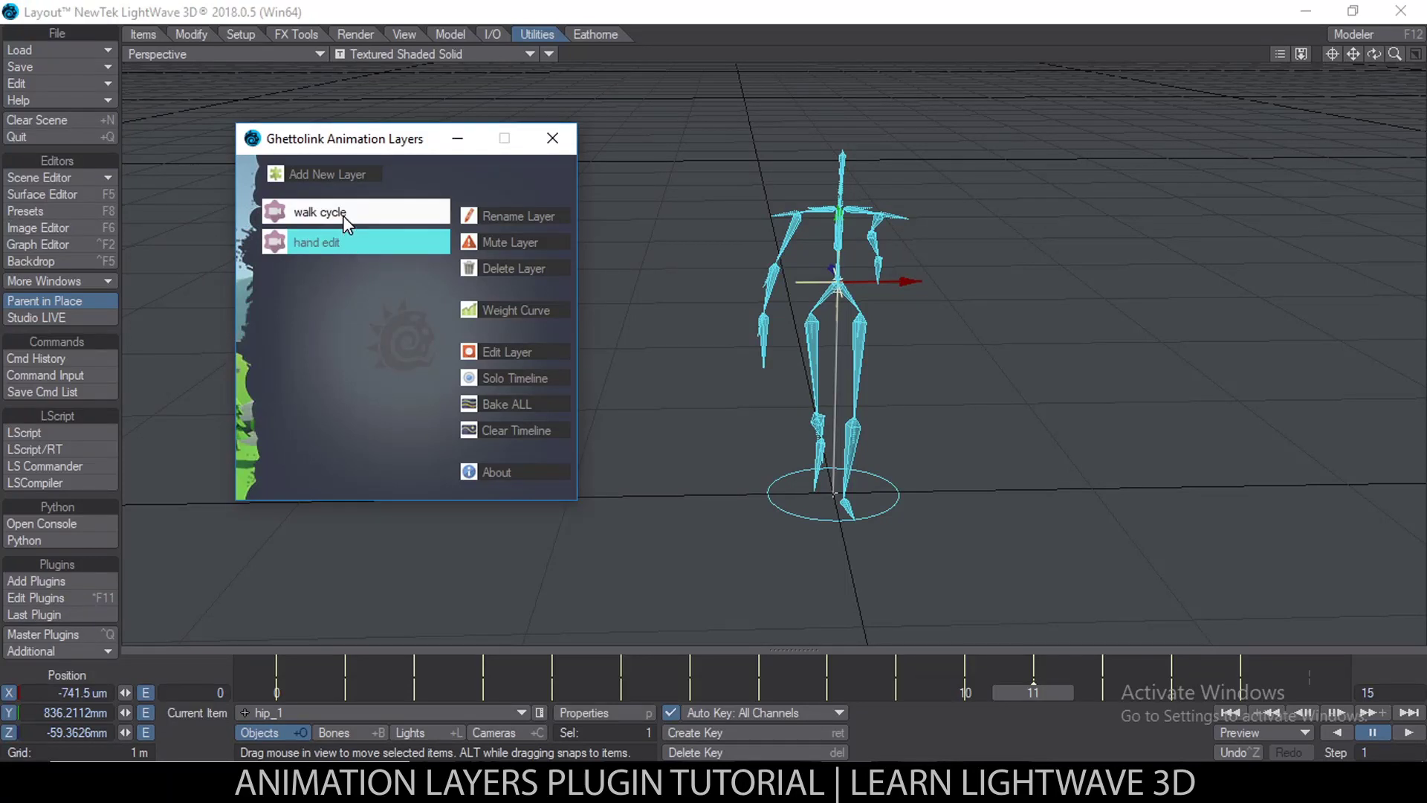
click(348, 220)
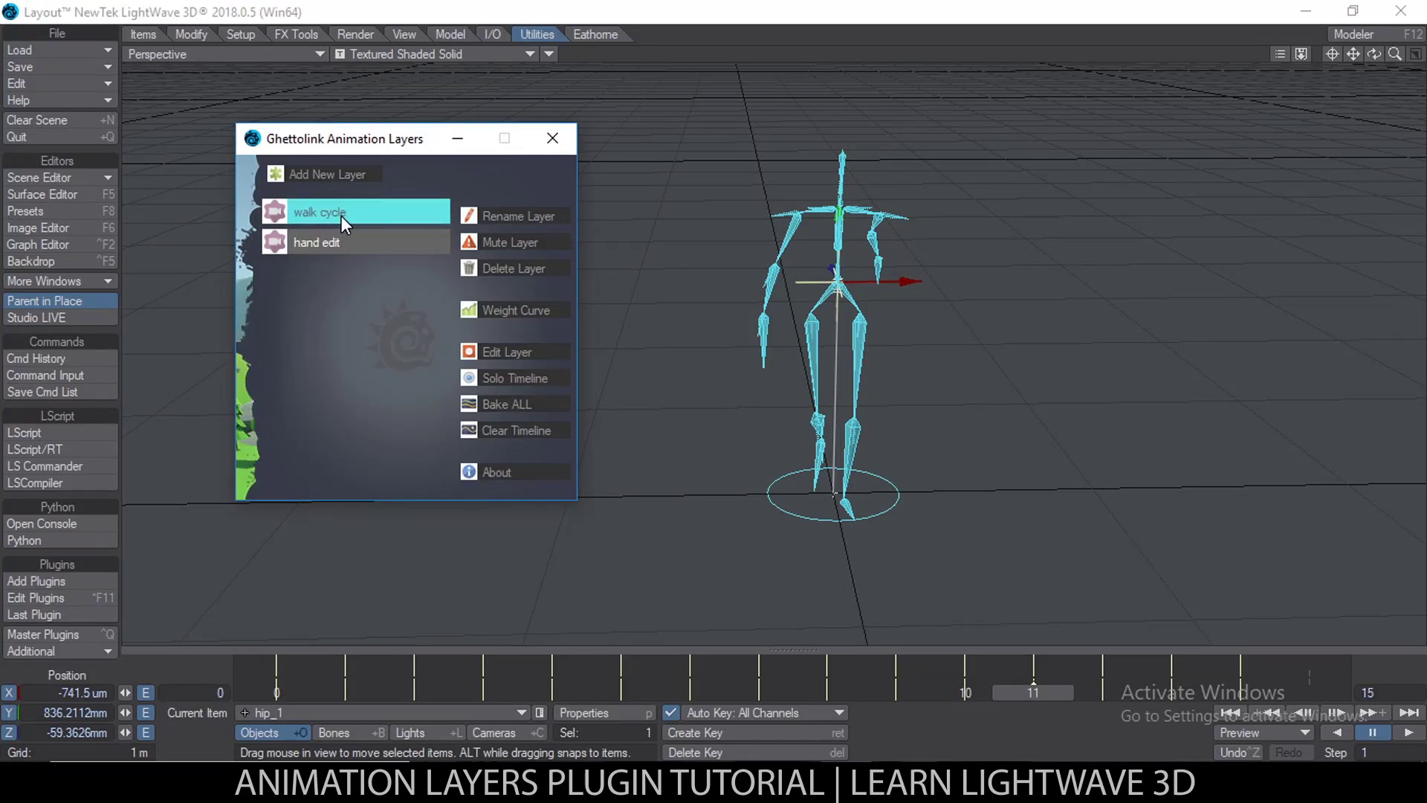
click(388, 191)
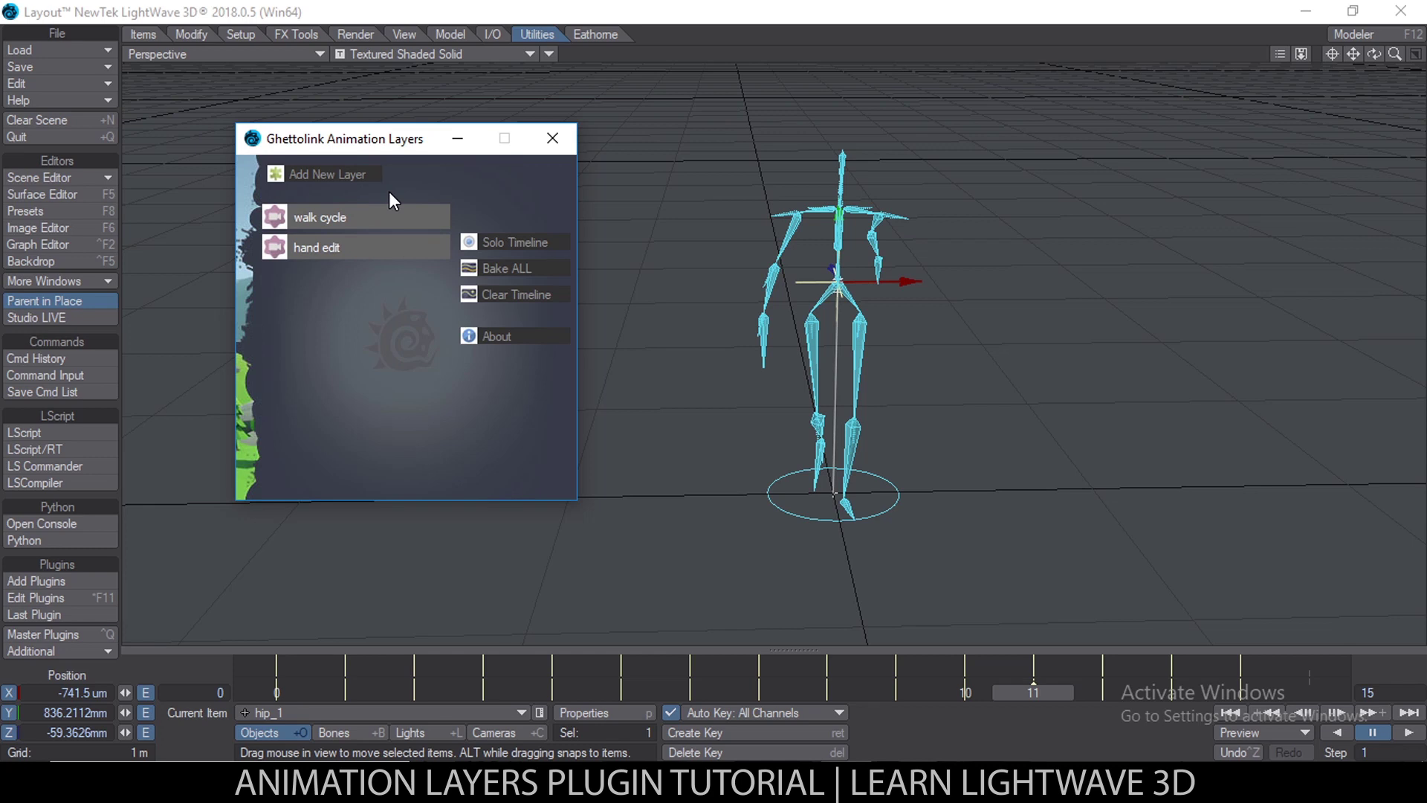
click(347, 316)
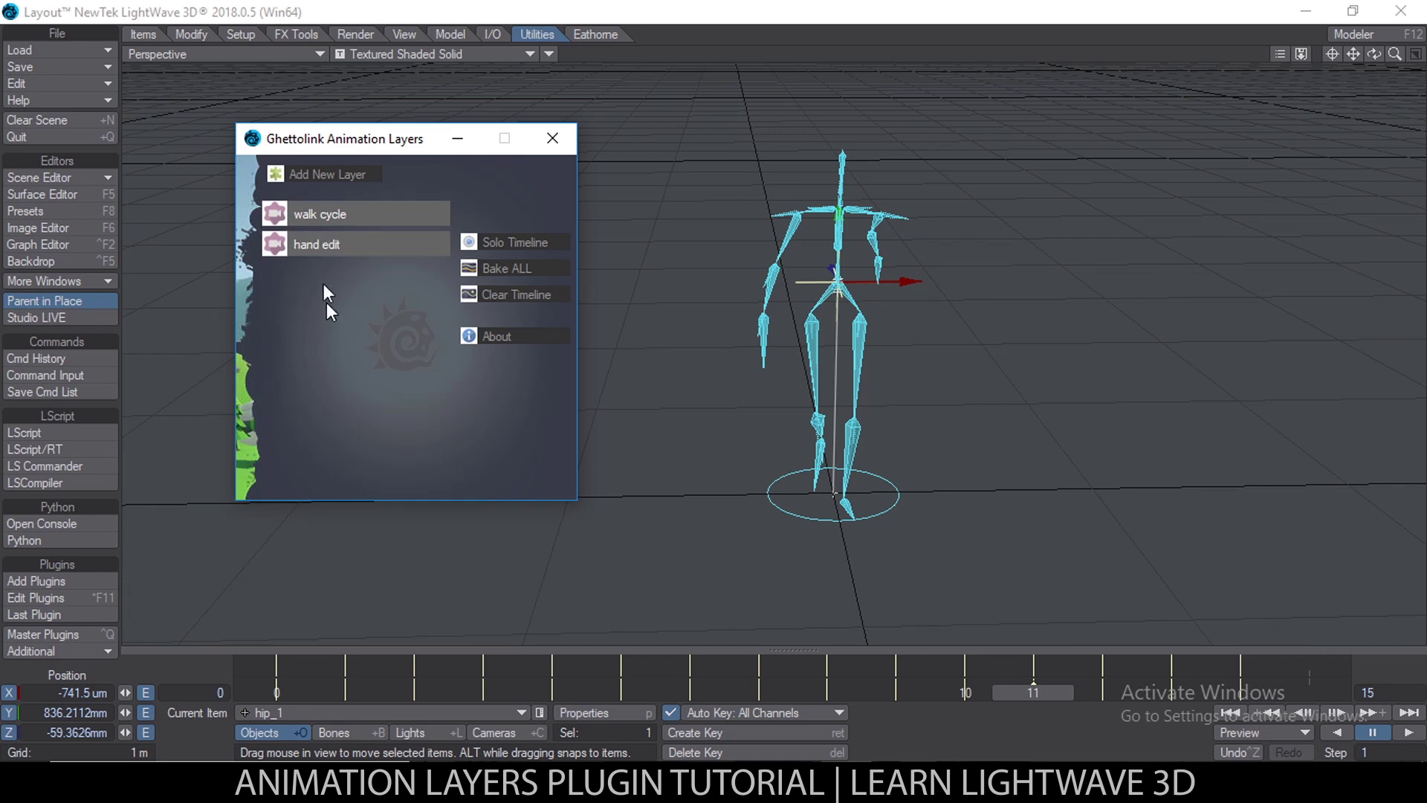
Open the walk cycle layer's contents, examine the full list of items stored in it, and return to the layer list
double_click(341, 213)
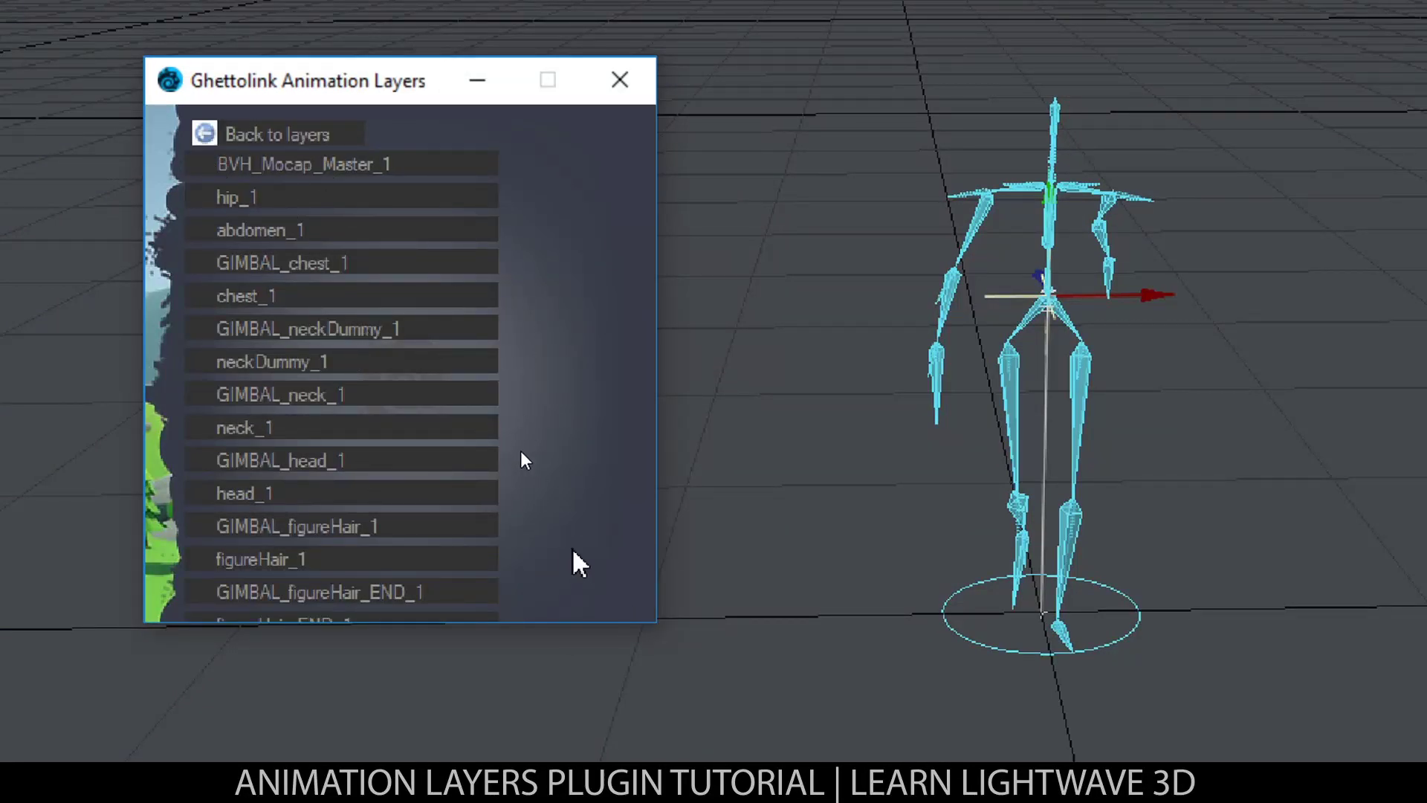
scroll(521, 461, down, 3)
scroll(523, 240, down, 1)
scroll(510, 471, down, 4)
scroll(504, 445, down, 7)
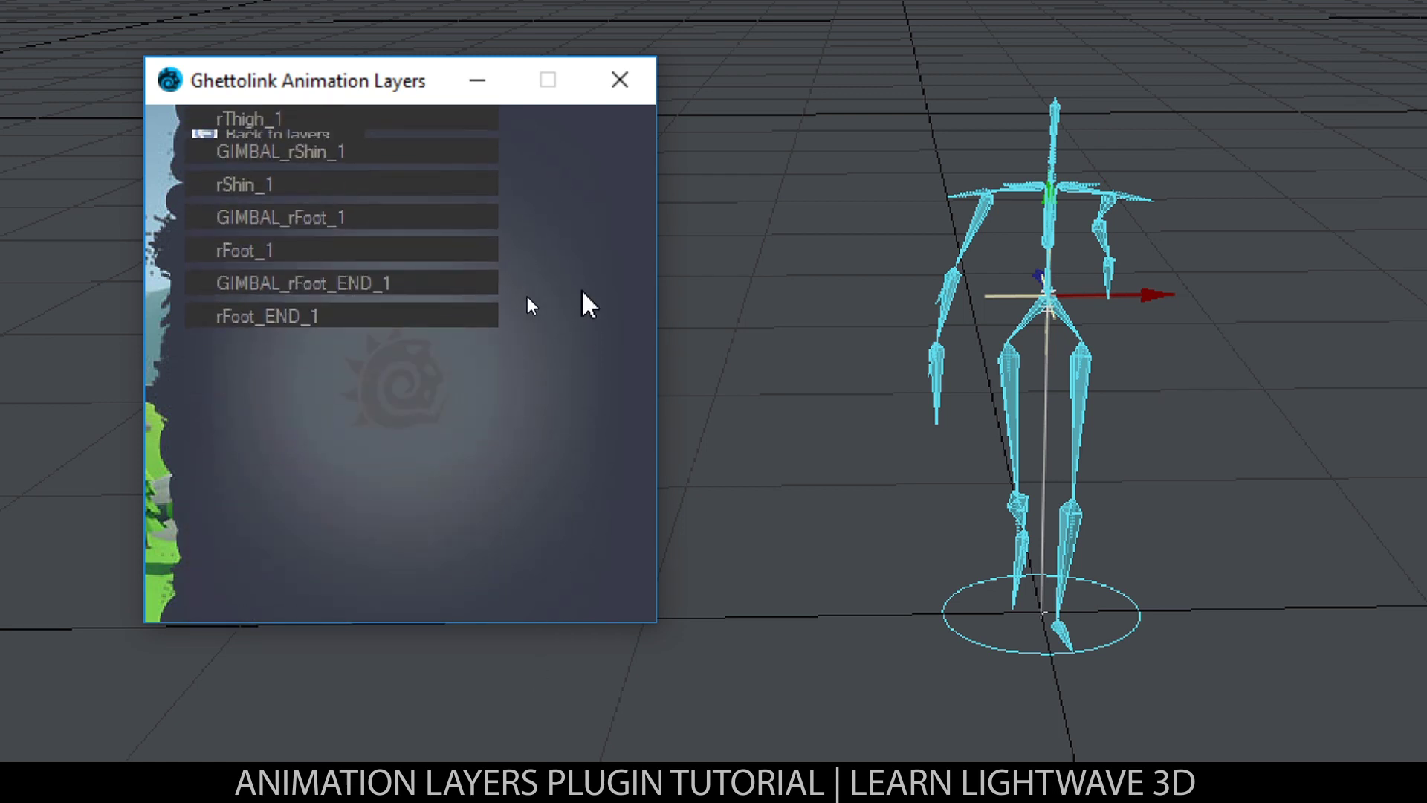
scroll(536, 349, up, 3)
scroll(520, 344, down, 3)
scroll(516, 327, up, 2)
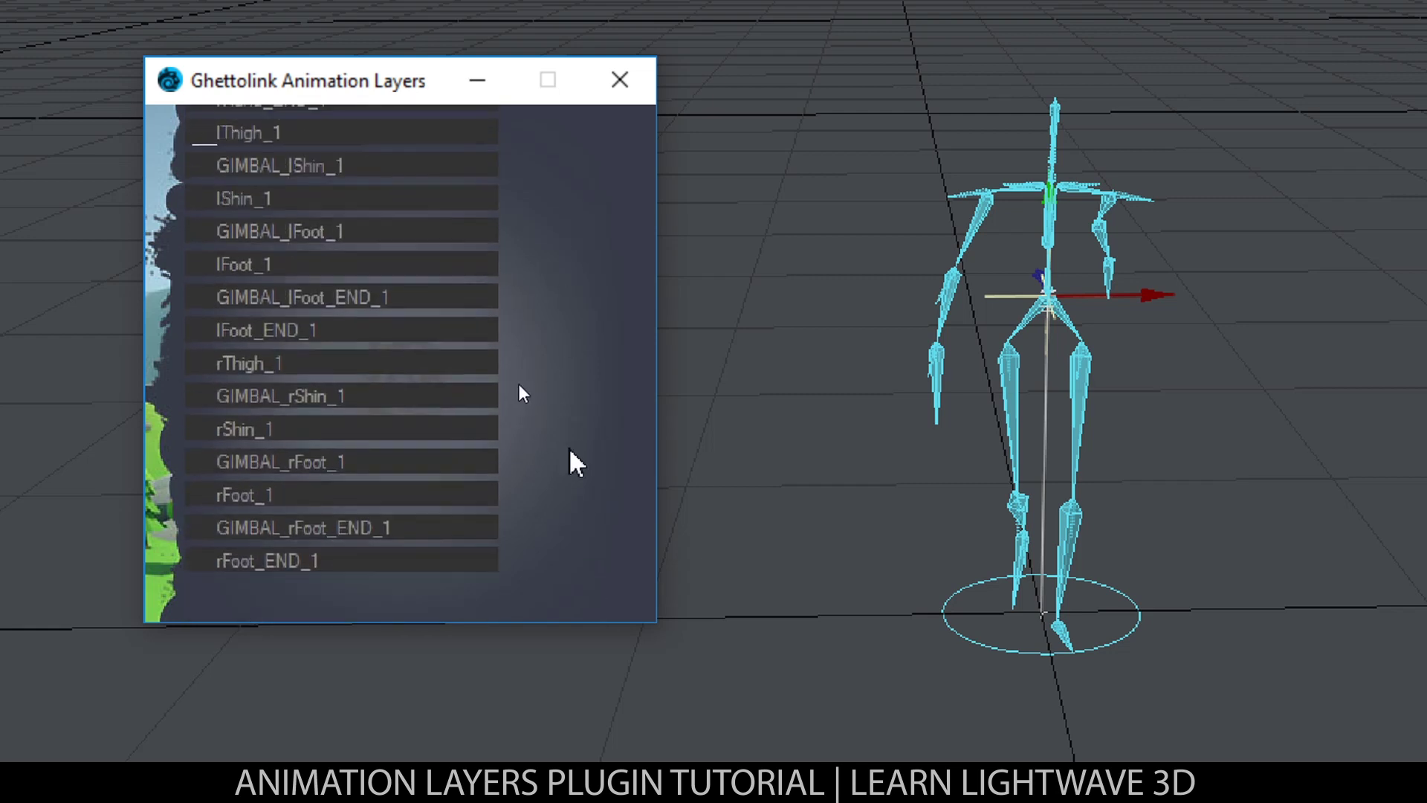
scroll(504, 357, down, 3)
scroll(508, 379, up, 2)
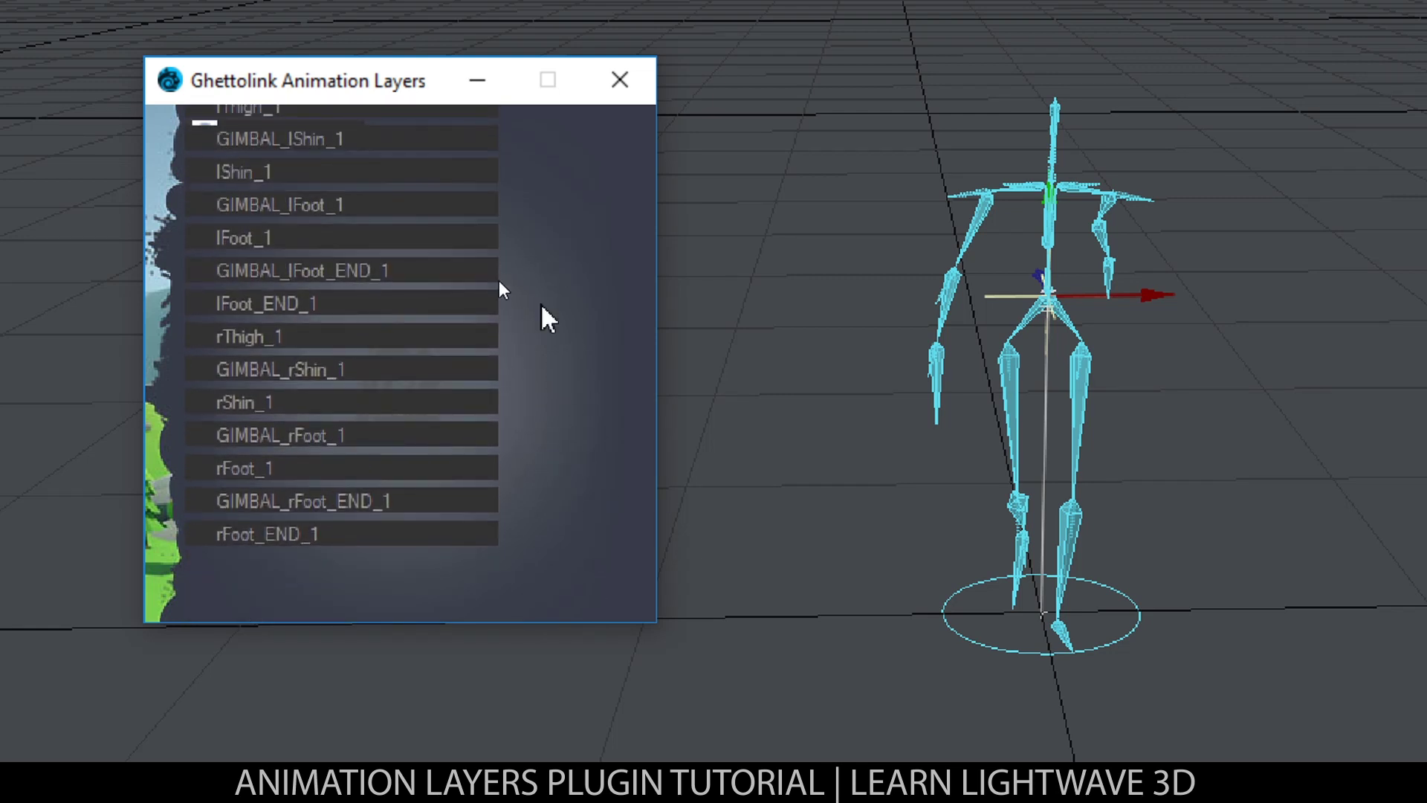
scroll(533, 250, up, 10)
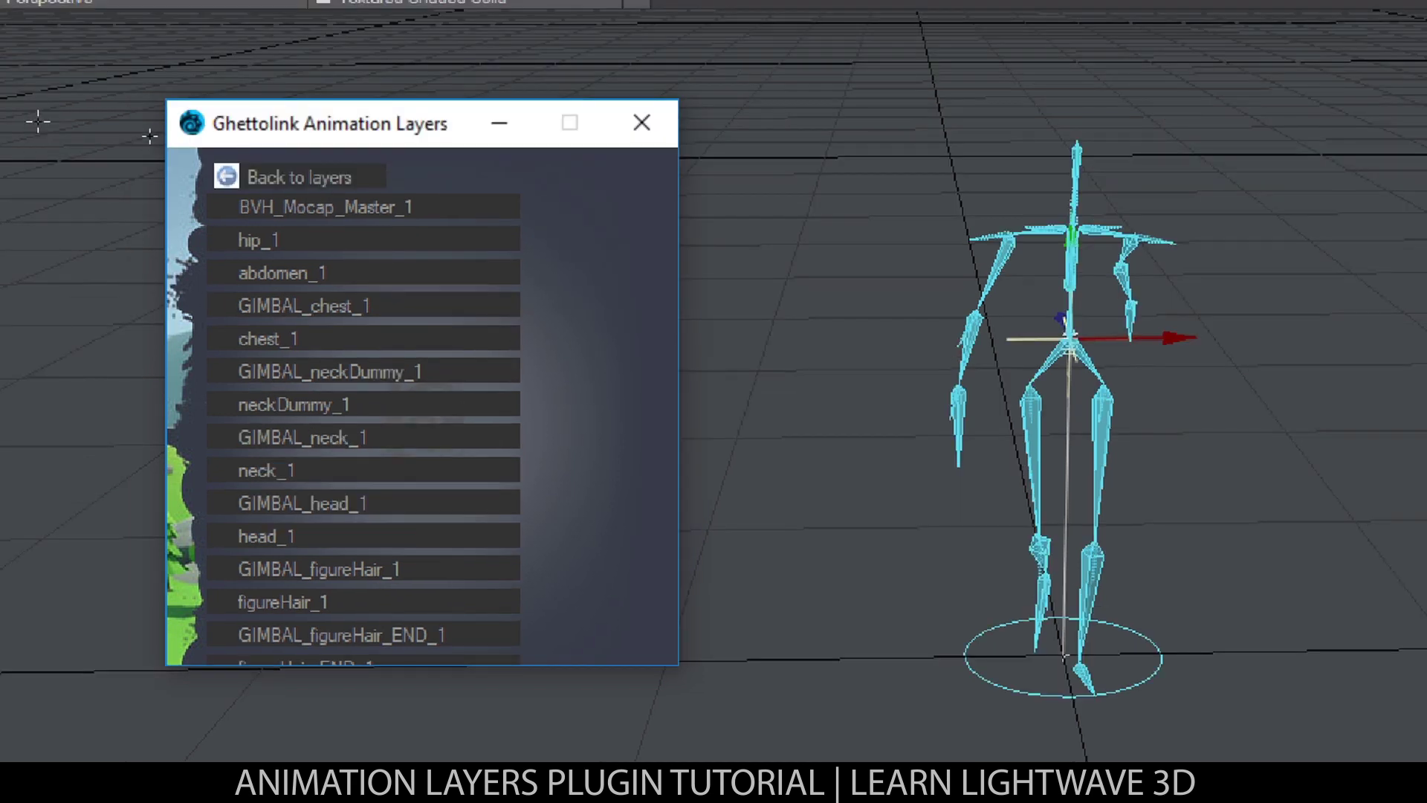
click(272, 177)
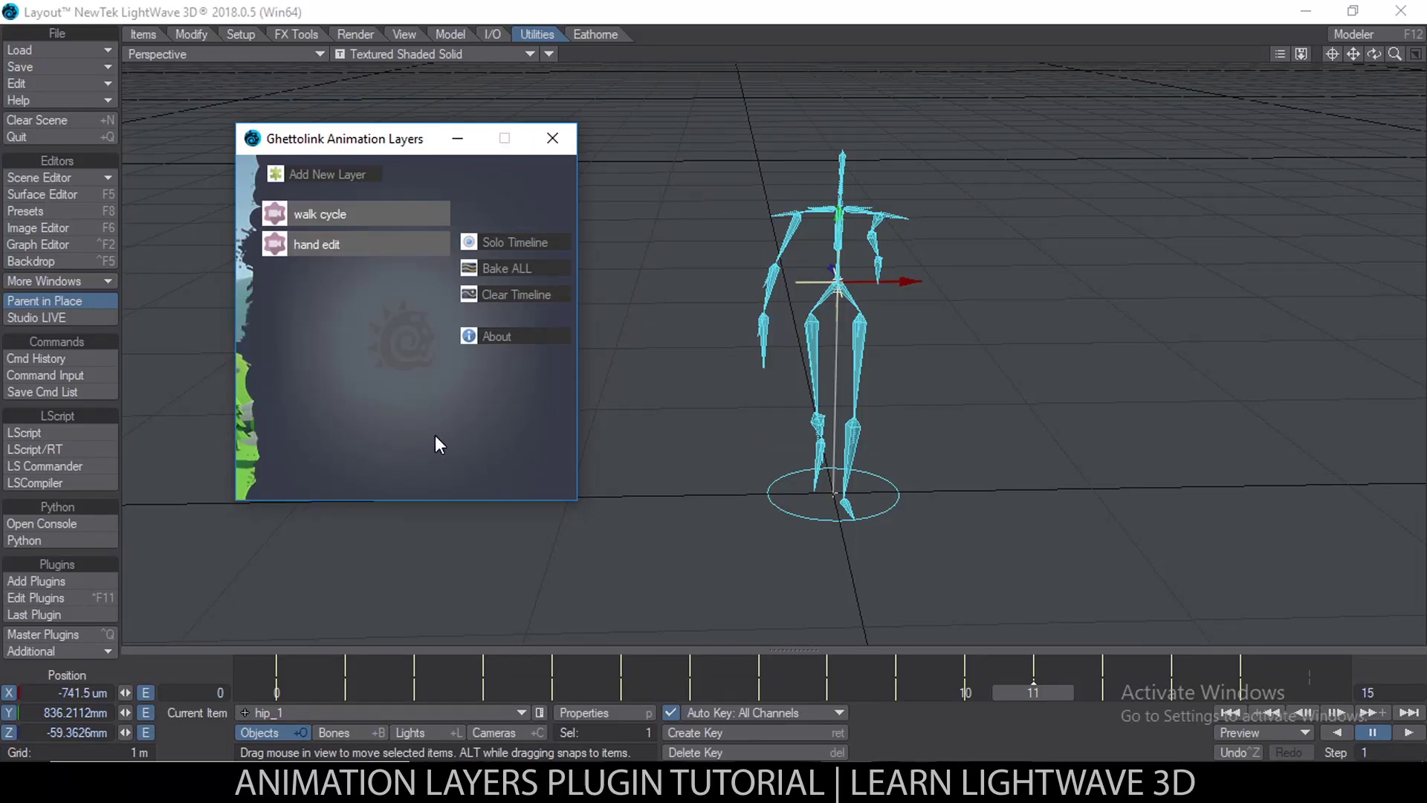
Select the walk cycle layer and inspect the walking figure from another angle
mouse_move(412, 452)
mouse_down()
mouse_move(417, 247)
mouse_move(408, 474)
mouse_up()
click(367, 220)
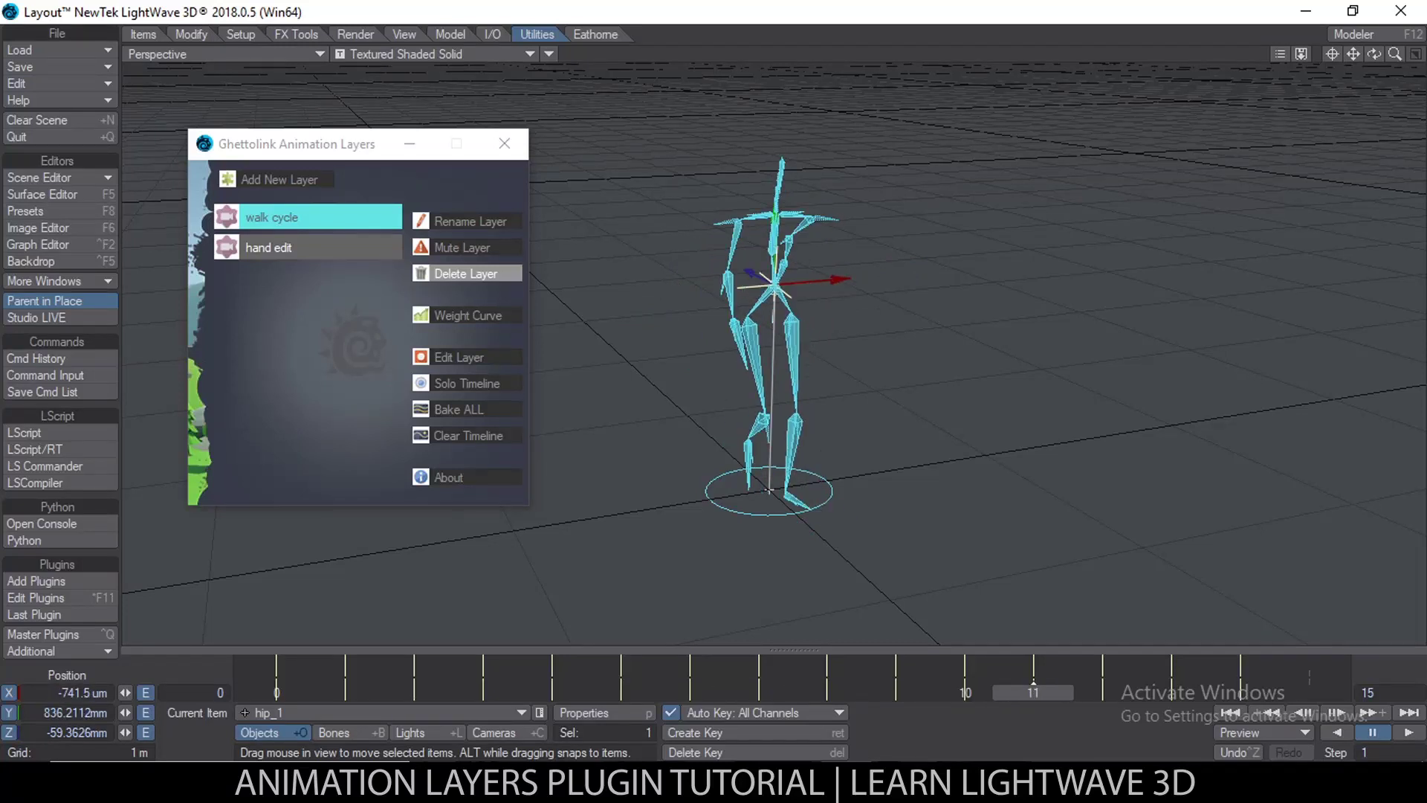
ctrl+alt+drag(913, 372, 810, 375)
alt+drag(974, 372, 920, 376)
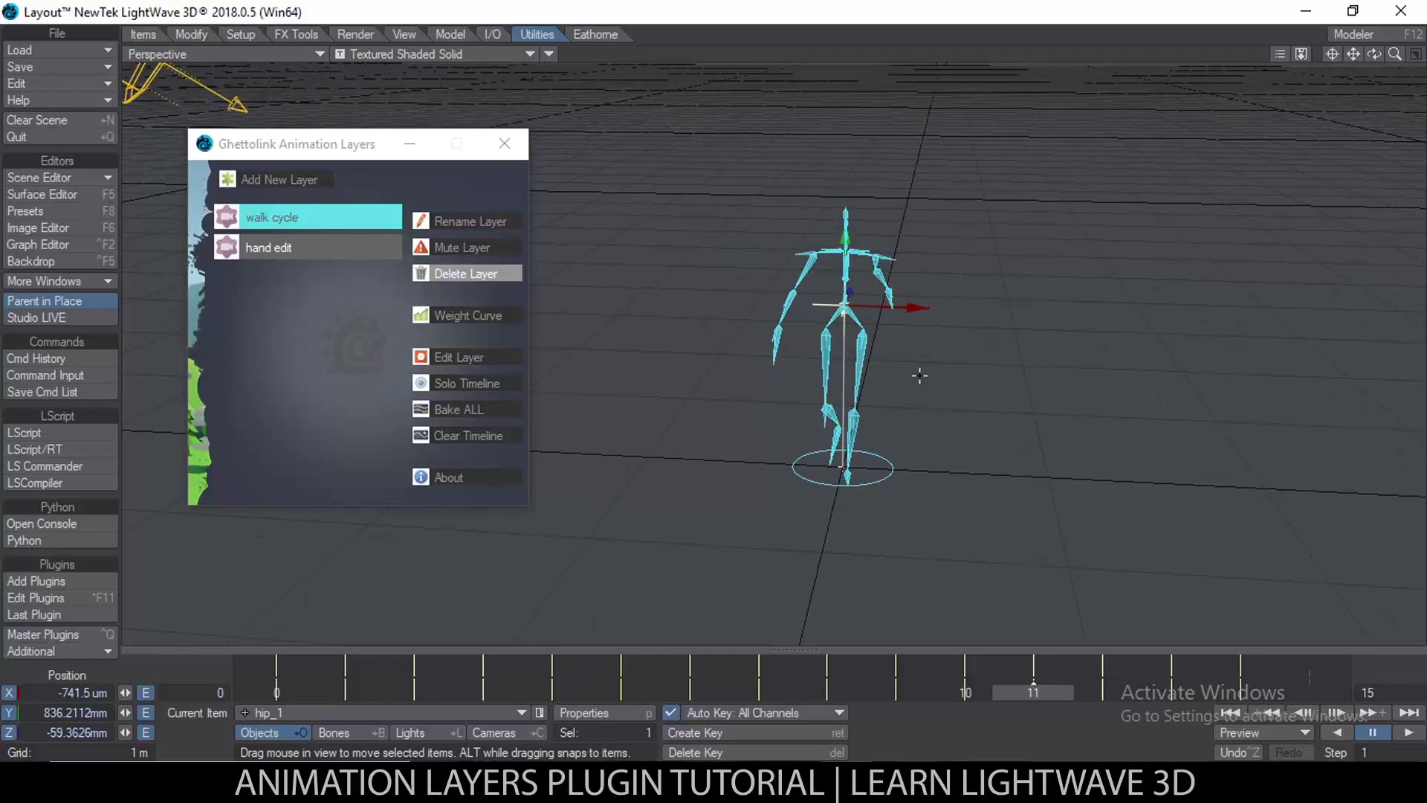